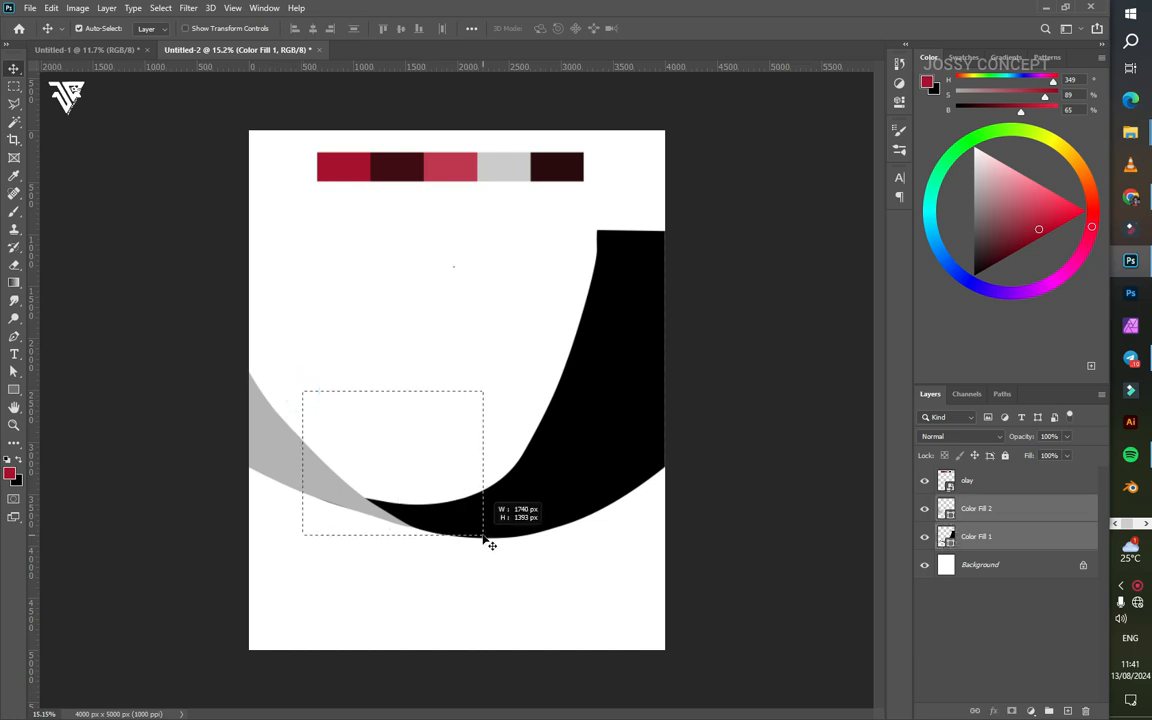
# Step: Scale the grey and black curved shapes down together to 95.84%
pyautogui.moveTo(221, 383); pyautogui.dragTo(243, 384)
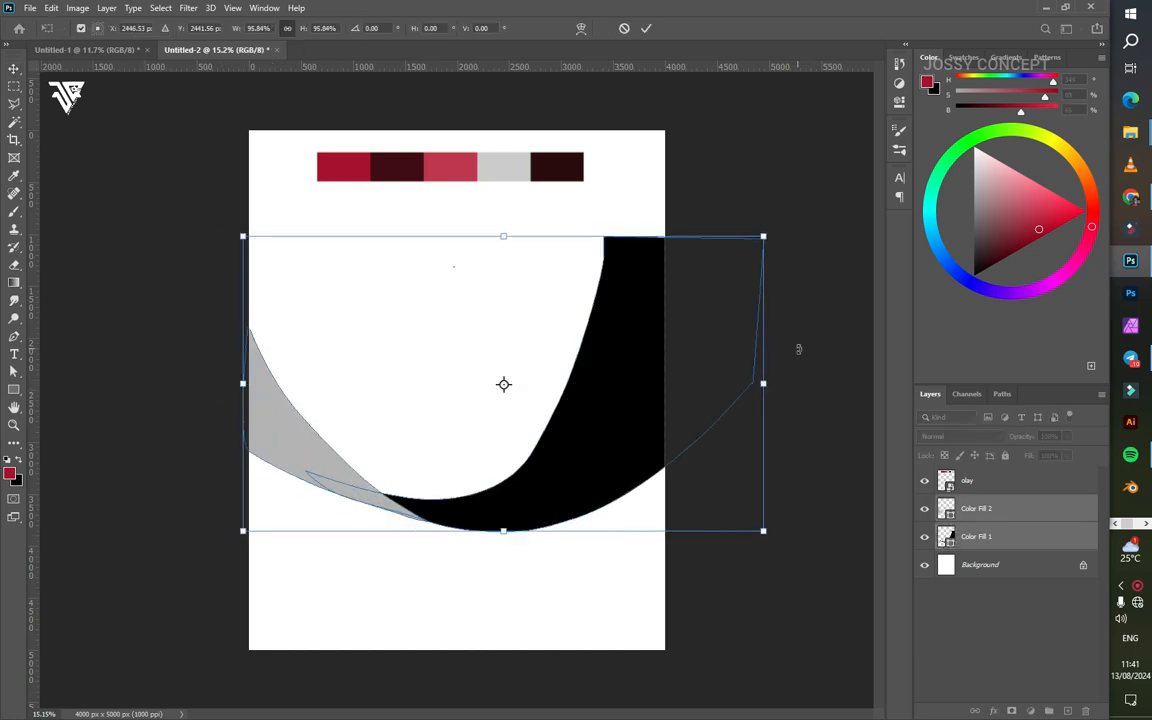
pyautogui.press('Return')
# Step: Reshape the lower edge of the grey curve by adjusting its anchor points and handles to cover the black sliver beneath it
pyautogui.scroll(3, 532, 391)
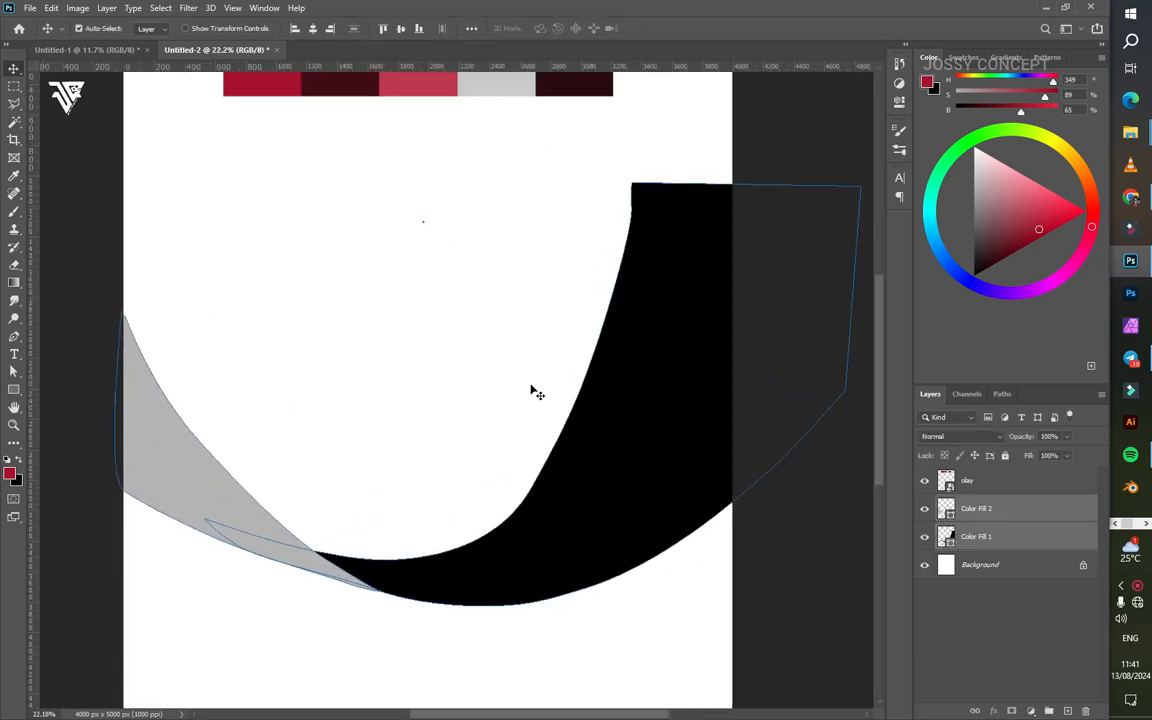
pyautogui.scroll(5, 252, 627)
pyautogui.click(583, 537)
pyautogui.scroll(5, 197, 541)
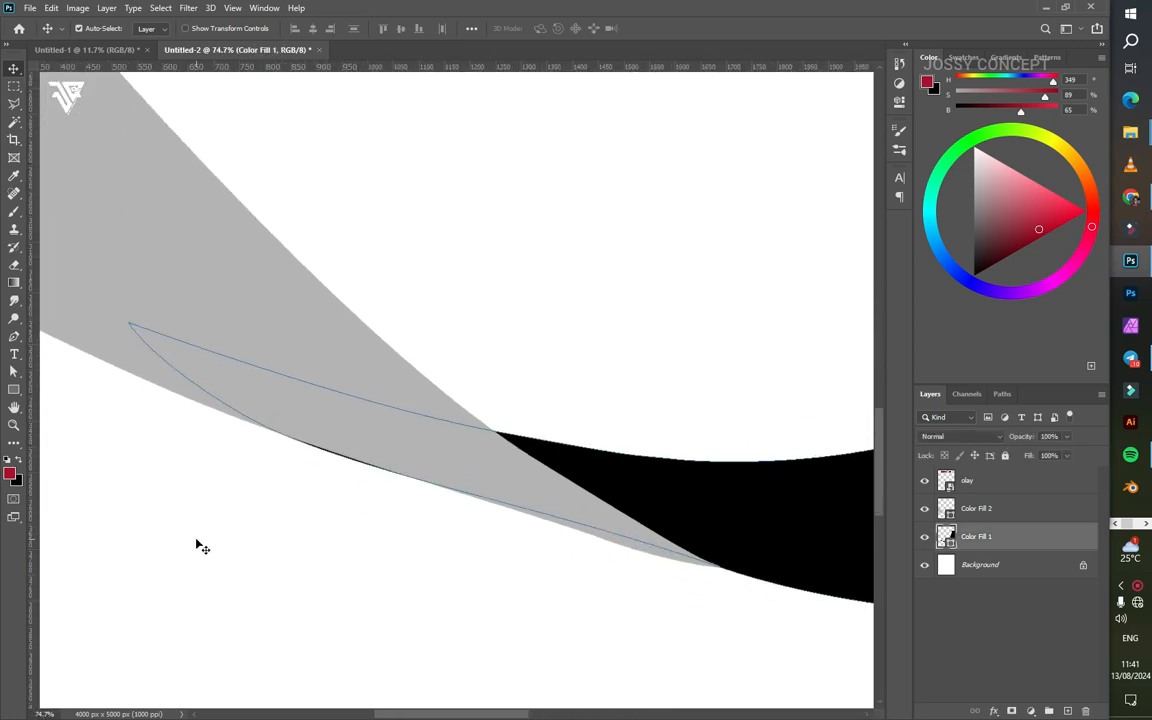
pyautogui.click(136, 207)
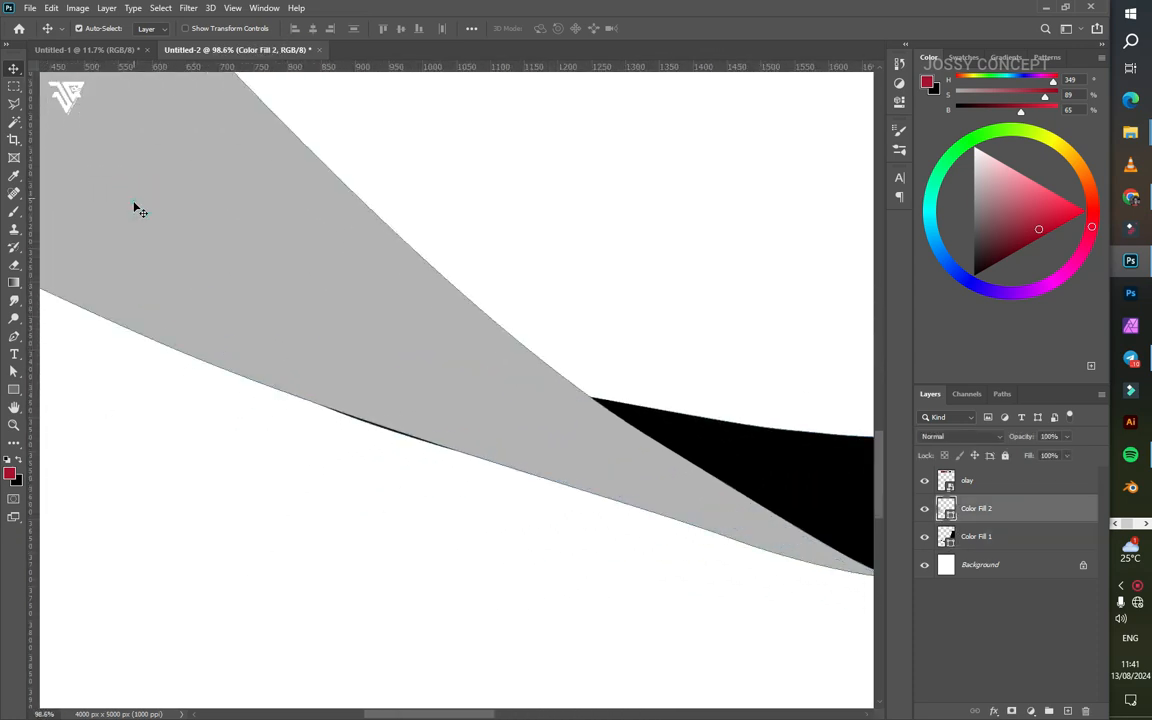
pyautogui.click(14, 371)
pyautogui.click(341, 428)
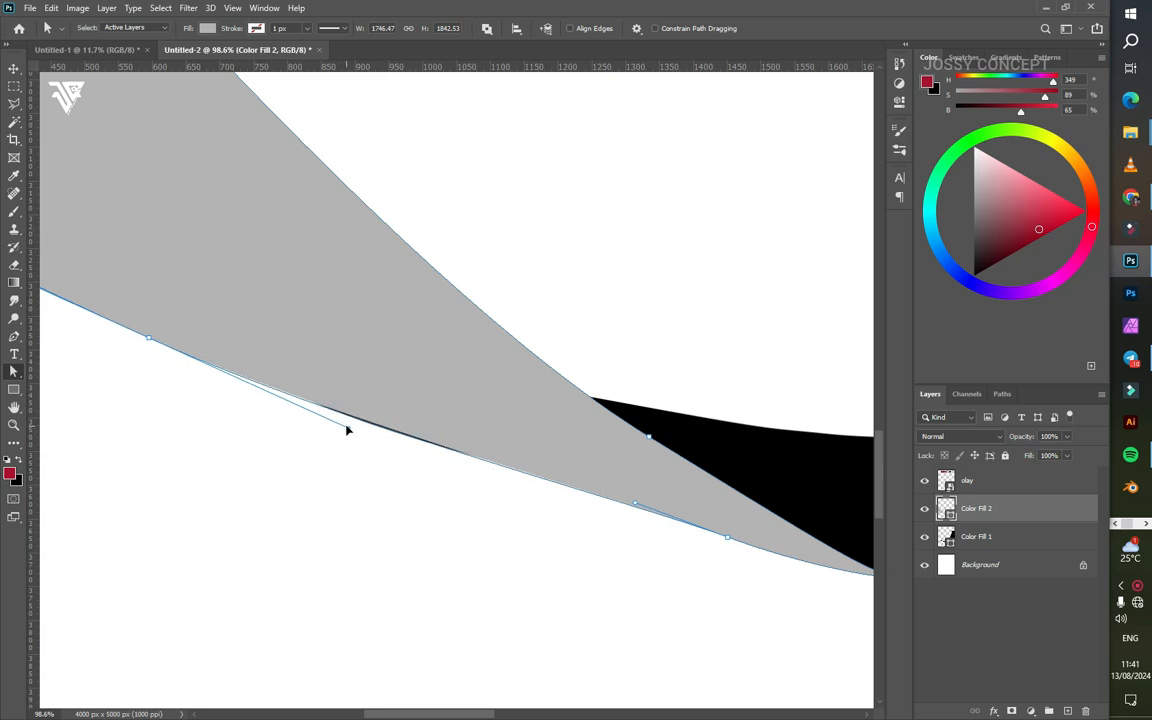
pyautogui.click(434, 242)
pyautogui.click(728, 543)
pyautogui.moveTo(820, 576); pyautogui.dragTo(837, 576)
pyautogui.click(501, 561)
pyautogui.scroll(-8, 498, 566)
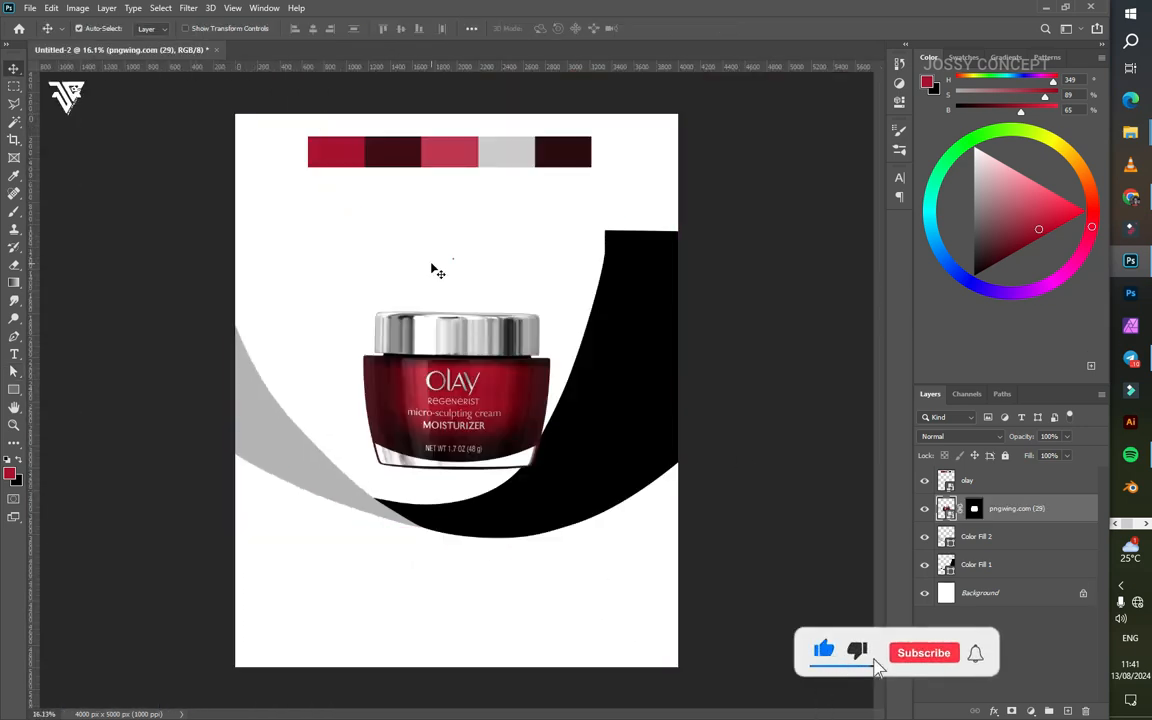
# Step: Move the Olay jar down onto the black curve and scale it down slightly
pyautogui.moveTo(435, 267); pyautogui.dragTo(497, 443)
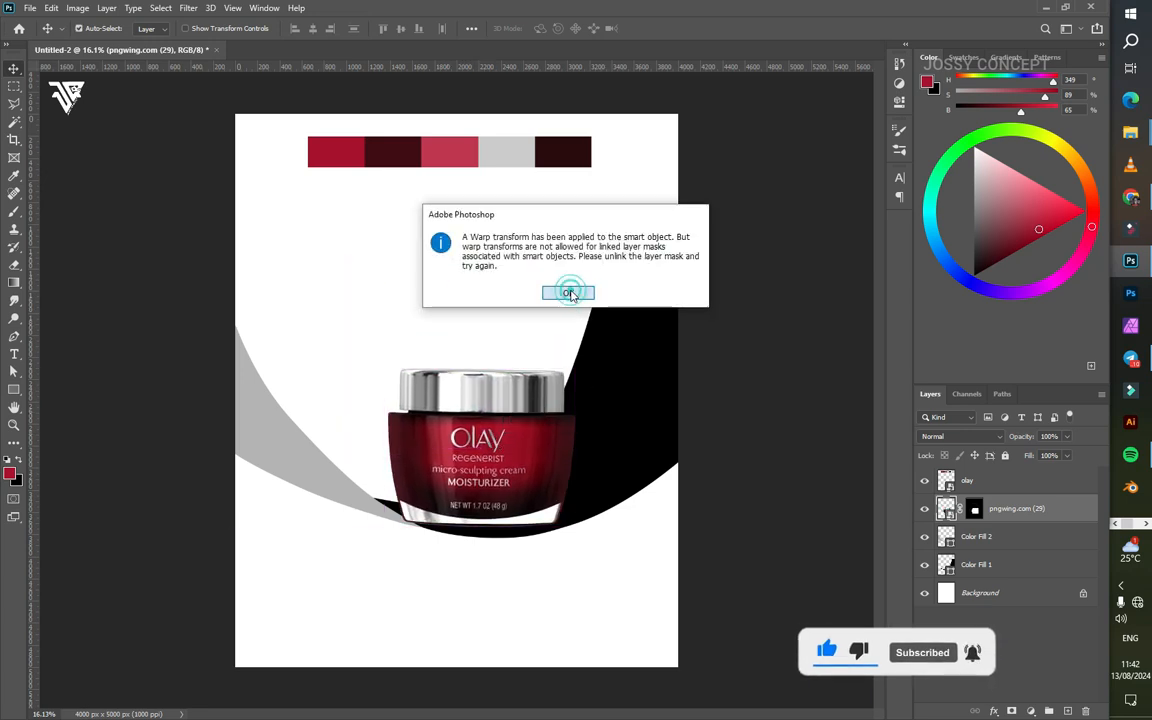
pyautogui.click(560, 292)
pyautogui.hotkey('ctrl', 't')
pyautogui.moveTo(388, 443); pyautogui.dragTo(403, 444)
pyautogui.press('Return')
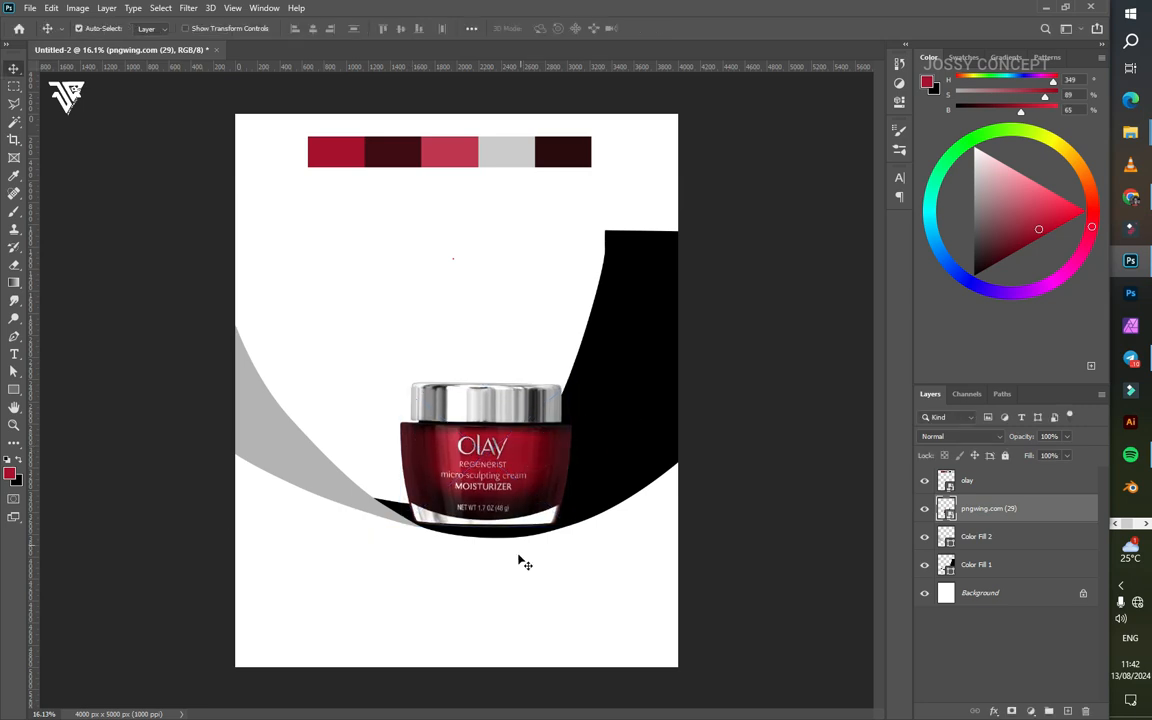
pyautogui.scroll(4, 522, 560)
pyautogui.moveTo(465, 445); pyautogui.dragTo(465, 446)
pyautogui.scroll(-5, 393, 576)
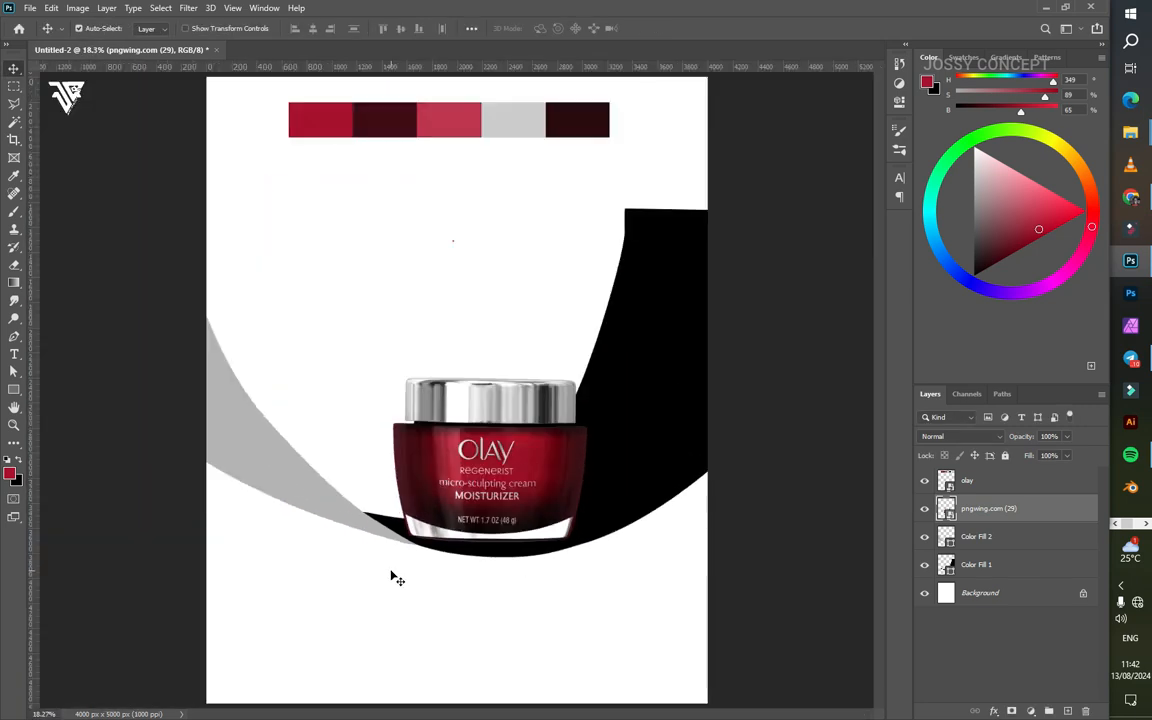
# Step: Add a Gradient fill layer directly above the Background using the saved dark red, silver and red preset
pyautogui.scroll(-2, 393, 578)
pyautogui.scroll(1, 393, 577)
pyautogui.click(990, 597)
pyautogui.click(1031, 711)
pyautogui.click(1022, 479)
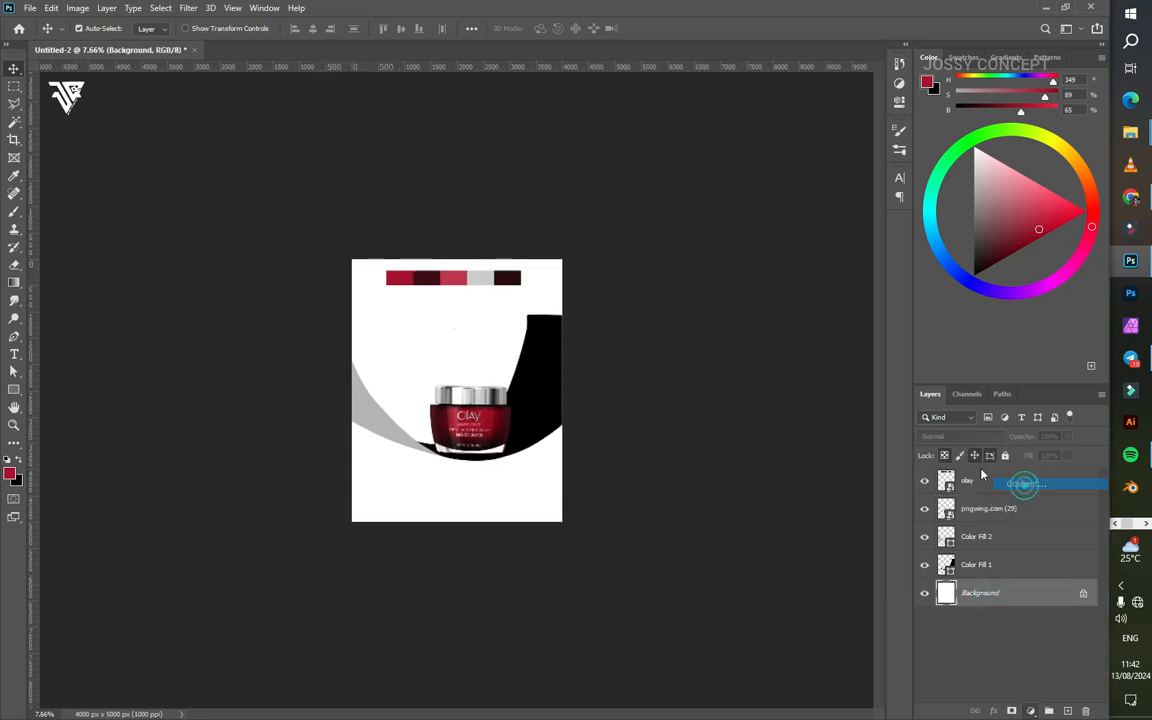
pyautogui.click(527, 193)
pyautogui.scroll(-5, 714, 277)
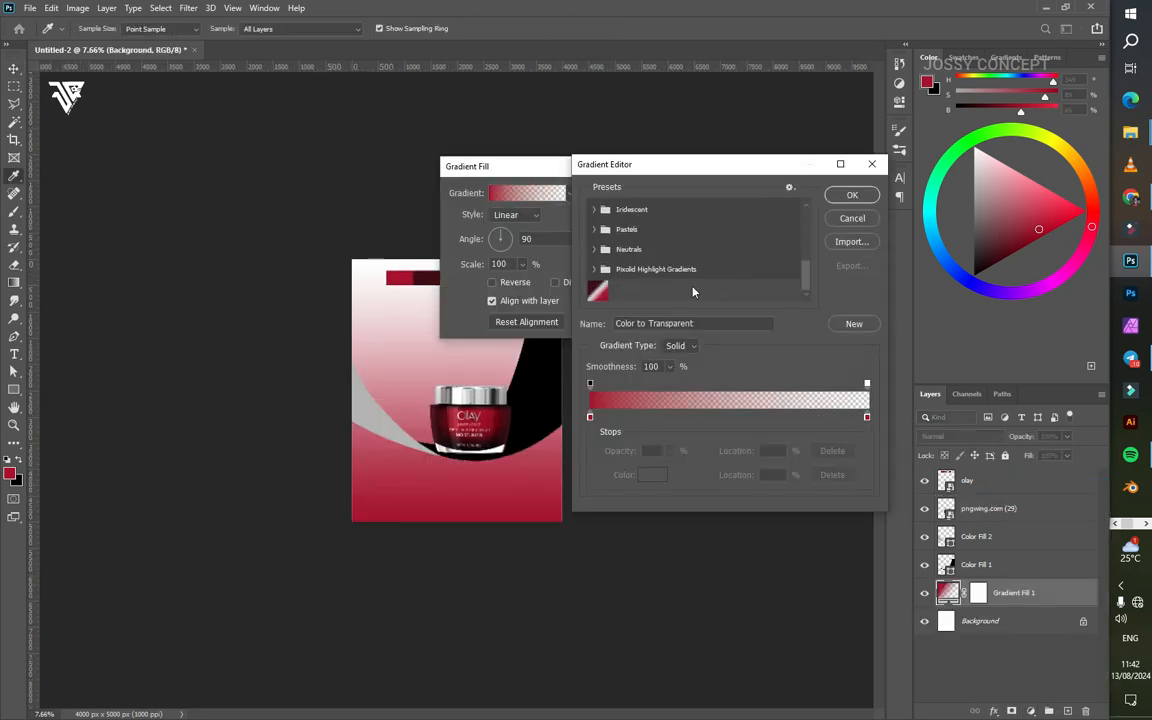
pyautogui.click(593, 290)
pyautogui.click(851, 201)
# Step: Set the gradient fill's angle to 74.14° and shift its dark red colour stop to location 12%
pyautogui.moveTo(503, 238); pyautogui.dragTo(503, 236)
pyautogui.click(514, 284)
pyautogui.click(515, 288)
pyautogui.click(543, 193)
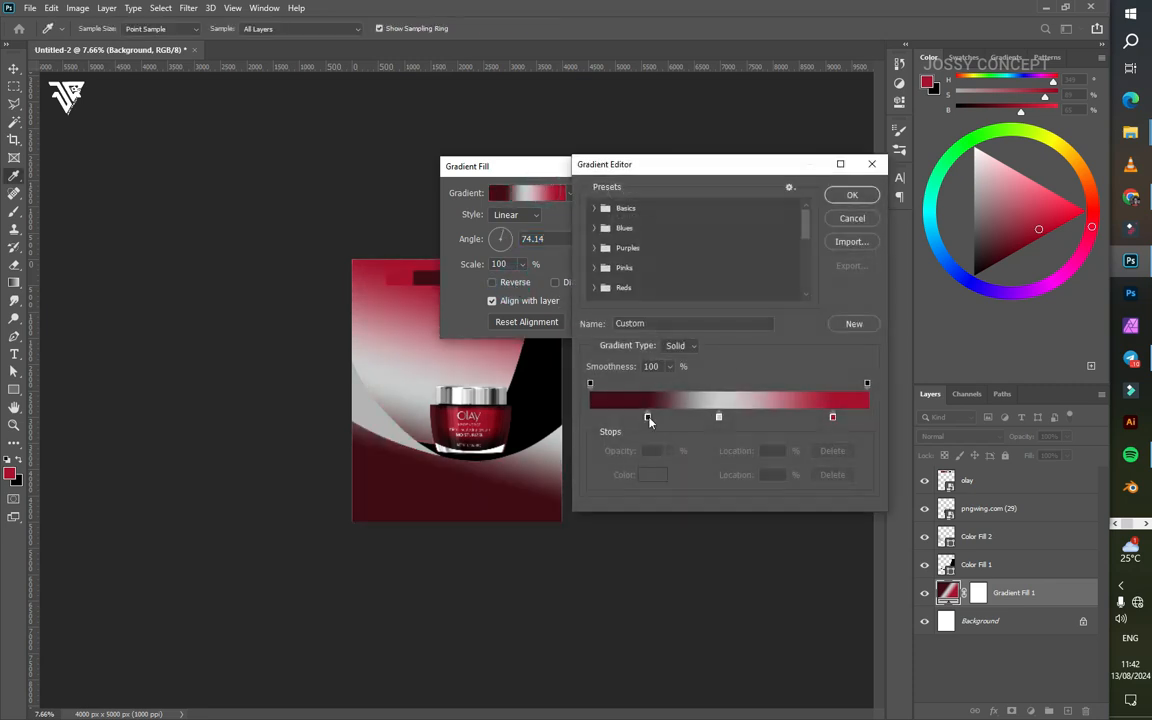
pyautogui.click(637, 416)
pyautogui.moveTo(628, 428)
pyautogui.mouseDown()
pyautogui.moveTo(594, 416)
pyautogui.moveTo(637, 424)
pyautogui.moveTo(619, 424)
pyautogui.mouseUp()
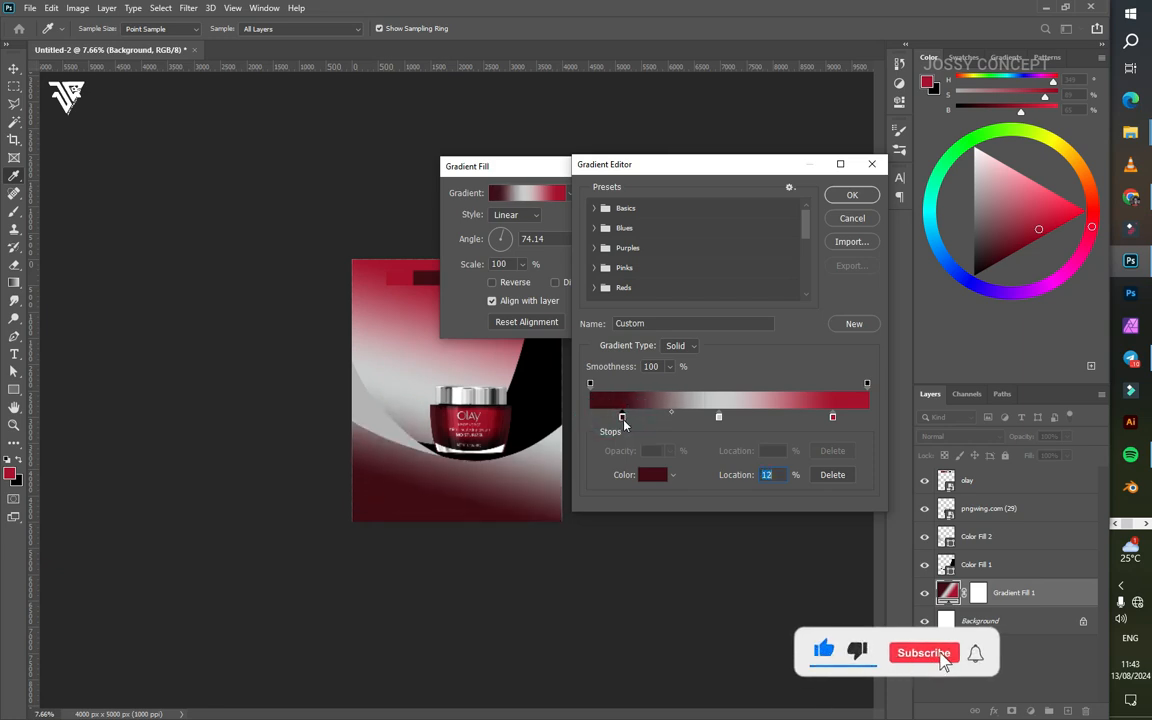
pyautogui.click(841, 194)
pyautogui.click(628, 192)
pyautogui.scroll(4, 473, 449)
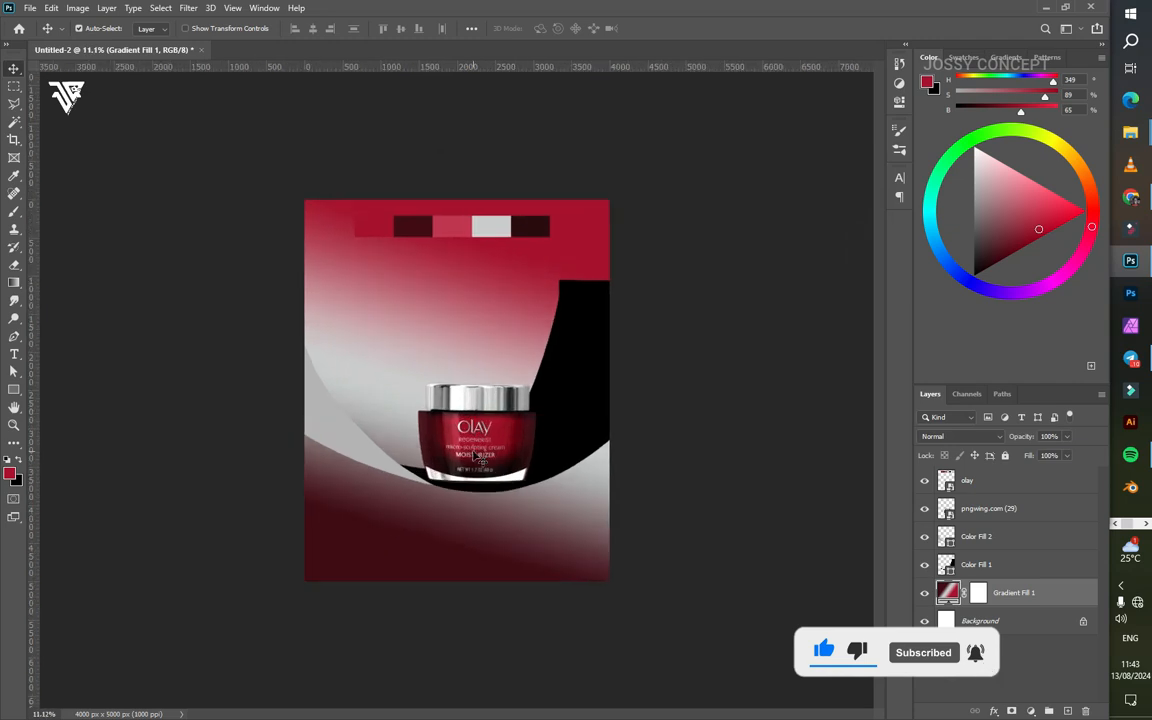
# Step: Enlarge the jar and both curved shapes slightly and move them up together on the canvas
pyautogui.click(968, 514)
pyautogui.keyDown('ctrl'); pyautogui.click(968, 536); pyautogui.keyUp('ctrl')
pyautogui.keyDown('ctrl'); pyautogui.click(965, 564); pyautogui.keyUp('ctrl')
pyautogui.hotkey('ctrl', 't')
pyautogui.moveTo(560, 341)
pyautogui.mouseDown()
pyautogui.moveTo(573, 319)
pyautogui.moveTo(563, 320)
pyautogui.mouseUp()
pyautogui.moveTo(678, 365); pyautogui.dragTo(689, 365)
pyautogui.moveTo(609, 366); pyautogui.dragTo(609, 360)
pyautogui.press('Return')
pyautogui.scroll(6, 608, 364)
pyautogui.moveTo(543, 393); pyautogui.dragTo(535, 396)
# Step: Draw a closed Pen path continuing the black curve's inner edge past the canvas top and around the area beyond its upper right corner
pyautogui.scroll(-5, 535, 396)
pyautogui.scroll(4, 617, 178)
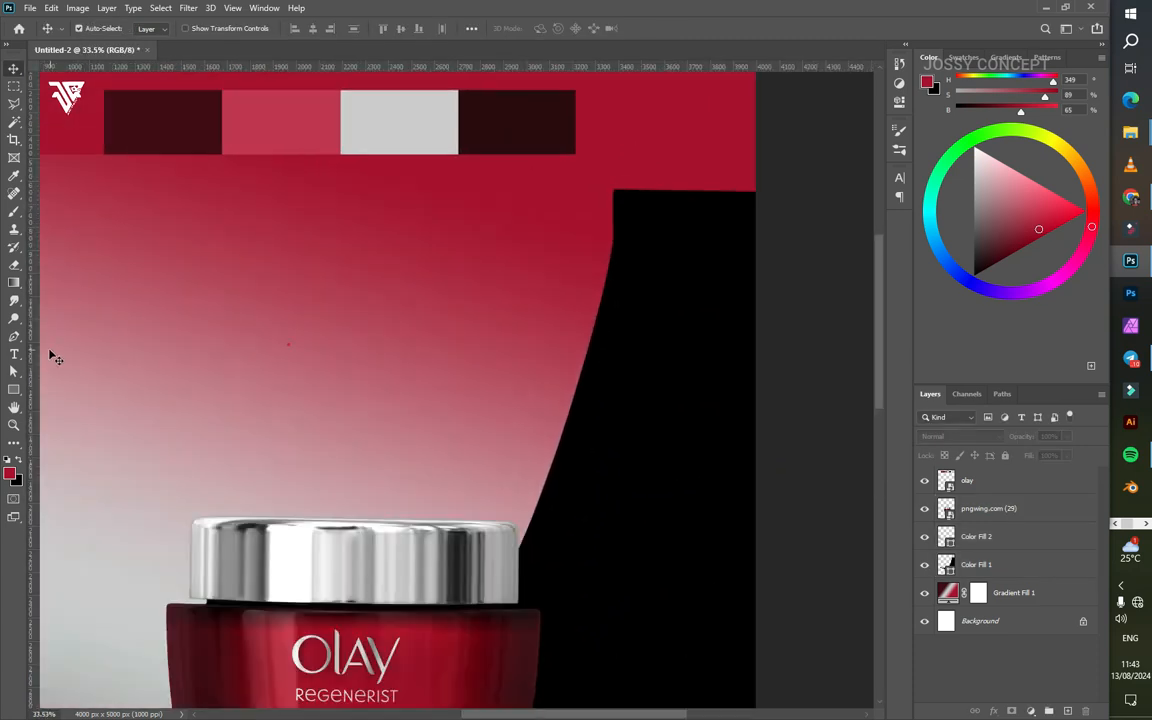
pyautogui.click(14, 336)
pyautogui.scroll(5, 679, 193)
pyautogui.click(569, 317)
pyautogui.scroll(-5, 569, 317)
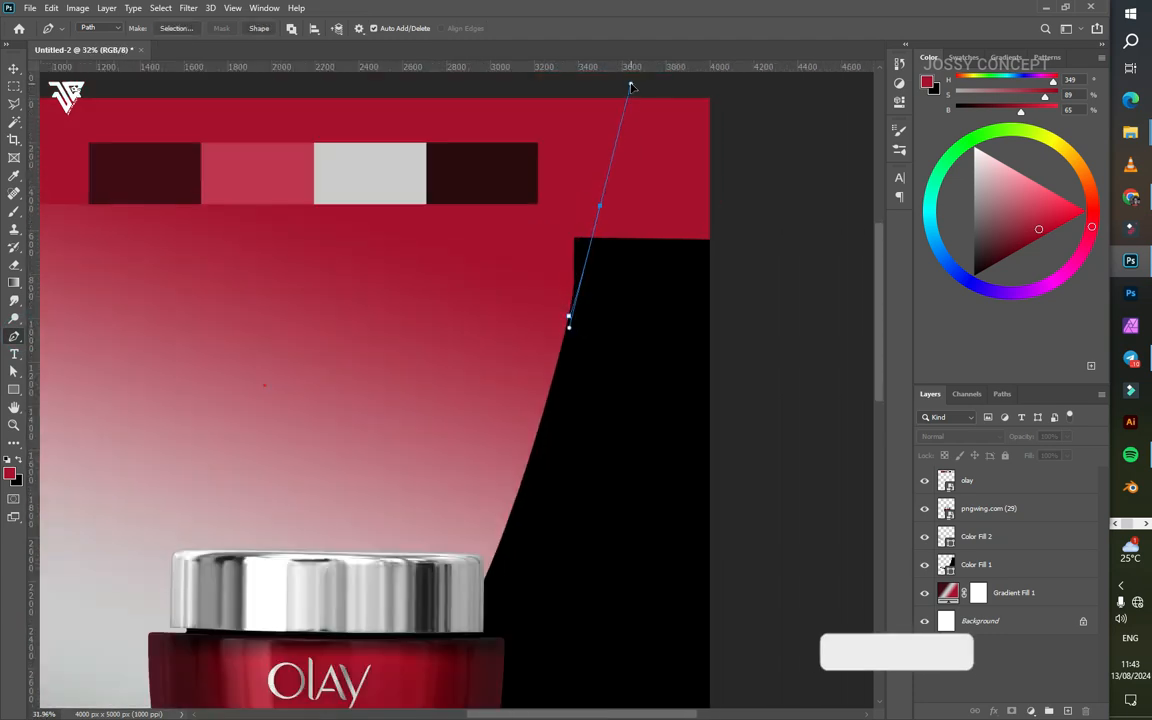
pyautogui.moveTo(720, 87); pyautogui.dragTo(758, 262)
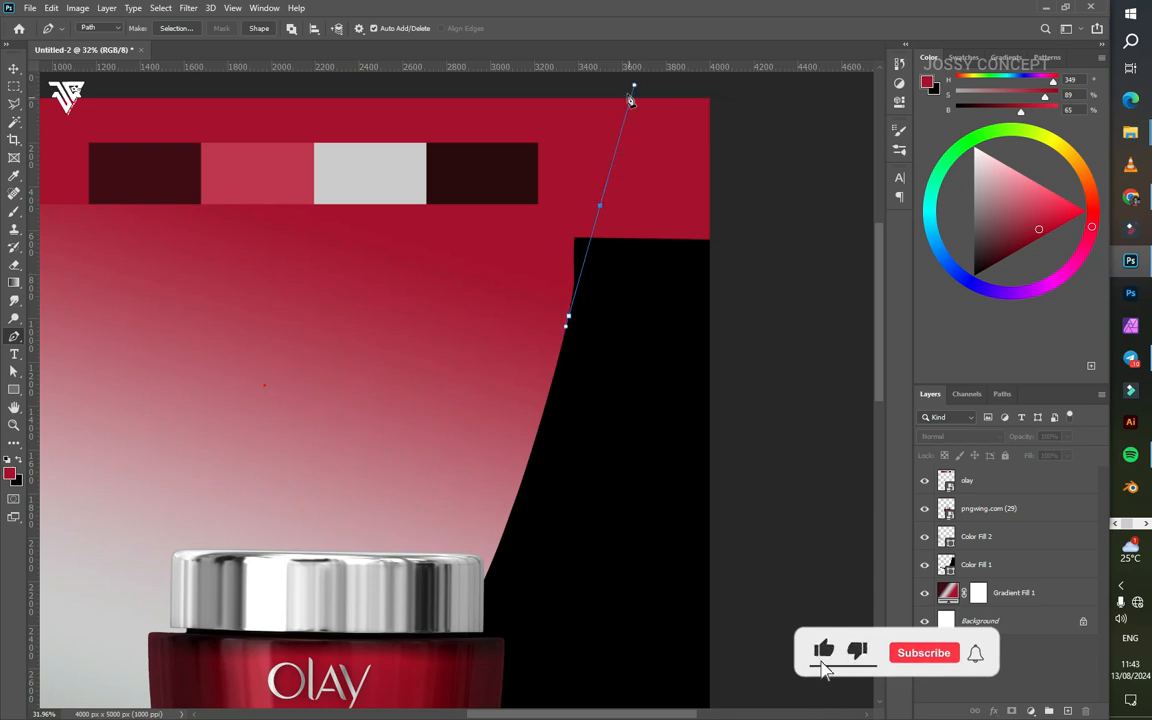
pyautogui.scroll(-1, 652, 83)
pyautogui.click(645, 80)
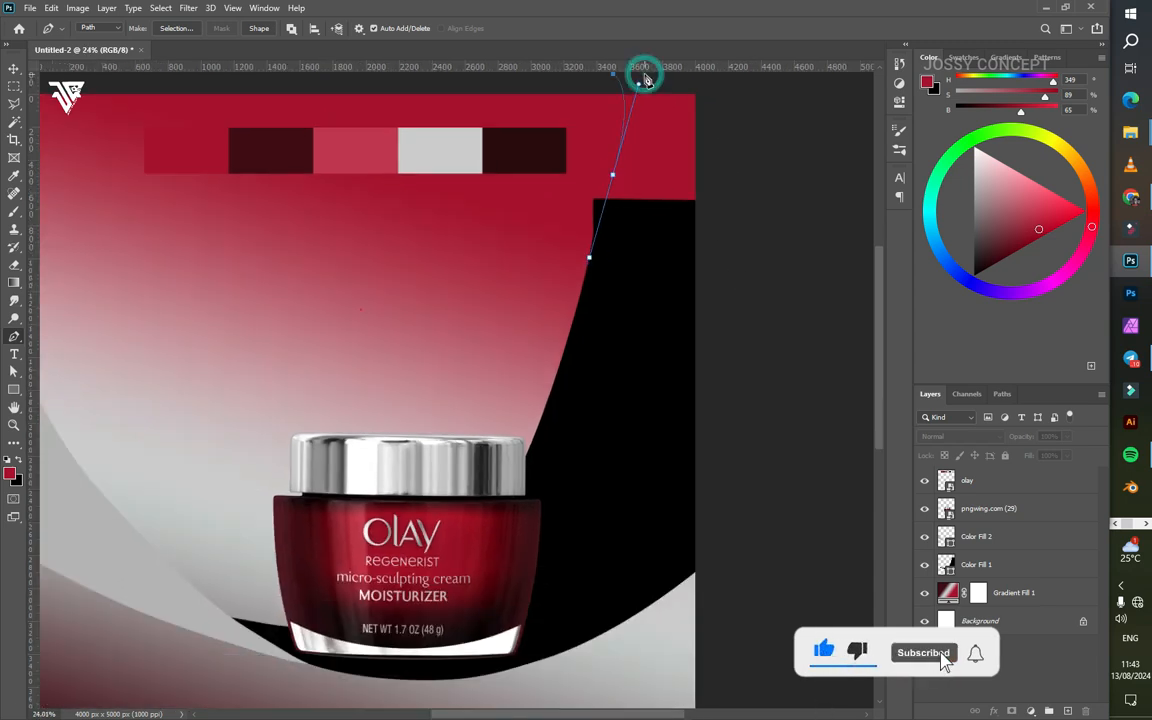
pyautogui.moveTo(633, 96); pyautogui.dragTo(592, 259)
pyautogui.moveTo(623, 137); pyautogui.dragTo(625, 110)
pyautogui.click(710, 150)
pyautogui.click(764, 388)
pyautogui.click(657, 443)
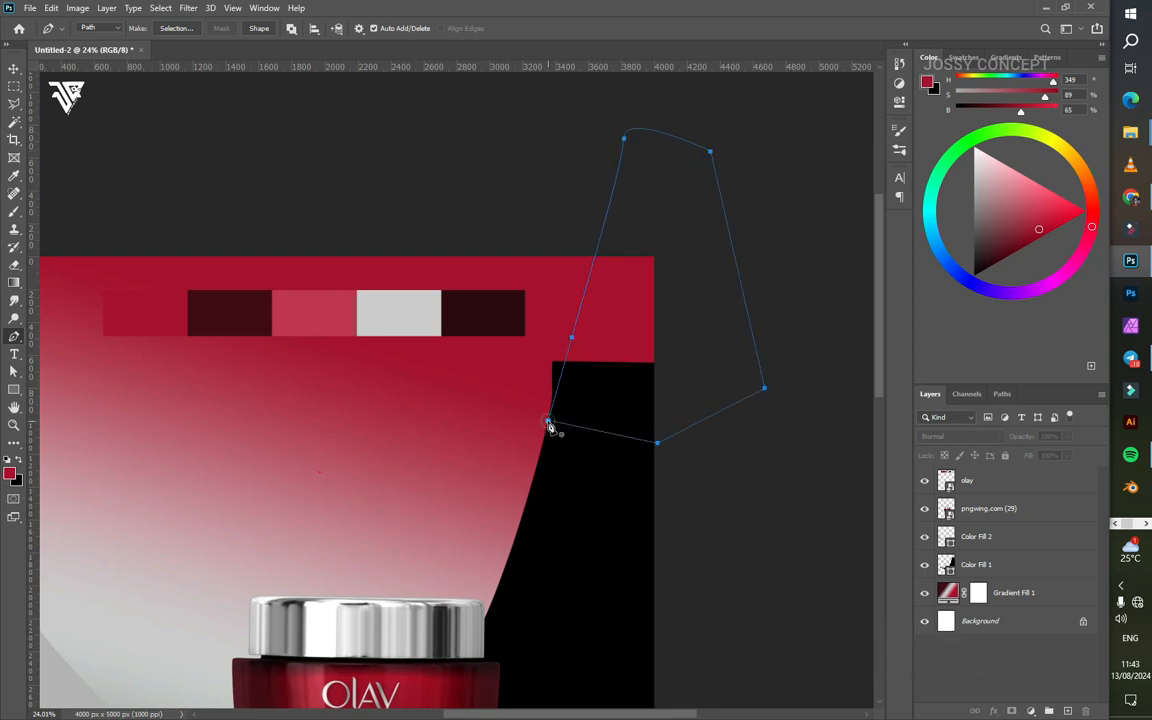
# Step: Fill the new path with a Solid Color layer in black (000000), sampled from the curve
pyautogui.click(1033, 711)
pyautogui.click(1015, 475)
pyautogui.click(630, 452)
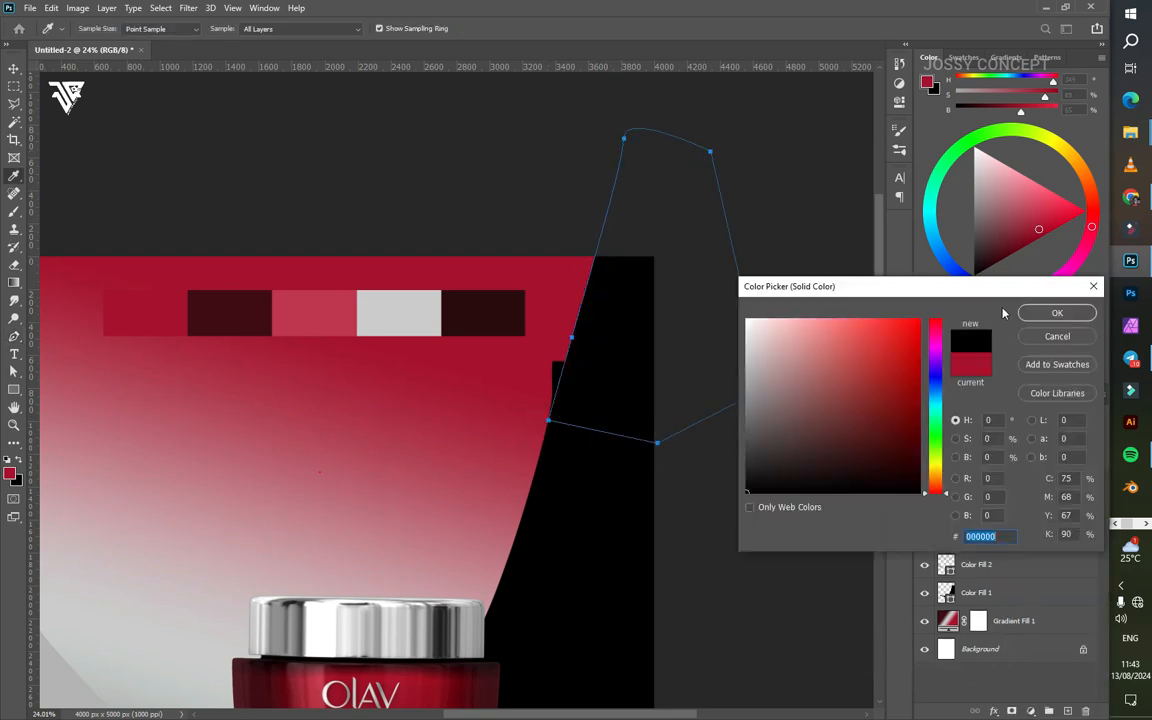
pyautogui.click(1050, 315)
# Step: Add a layer mask to Color Fill 1 and load the inverse of the Color Fill 3 shape as a selection
pyautogui.scroll(4, 785, 317)
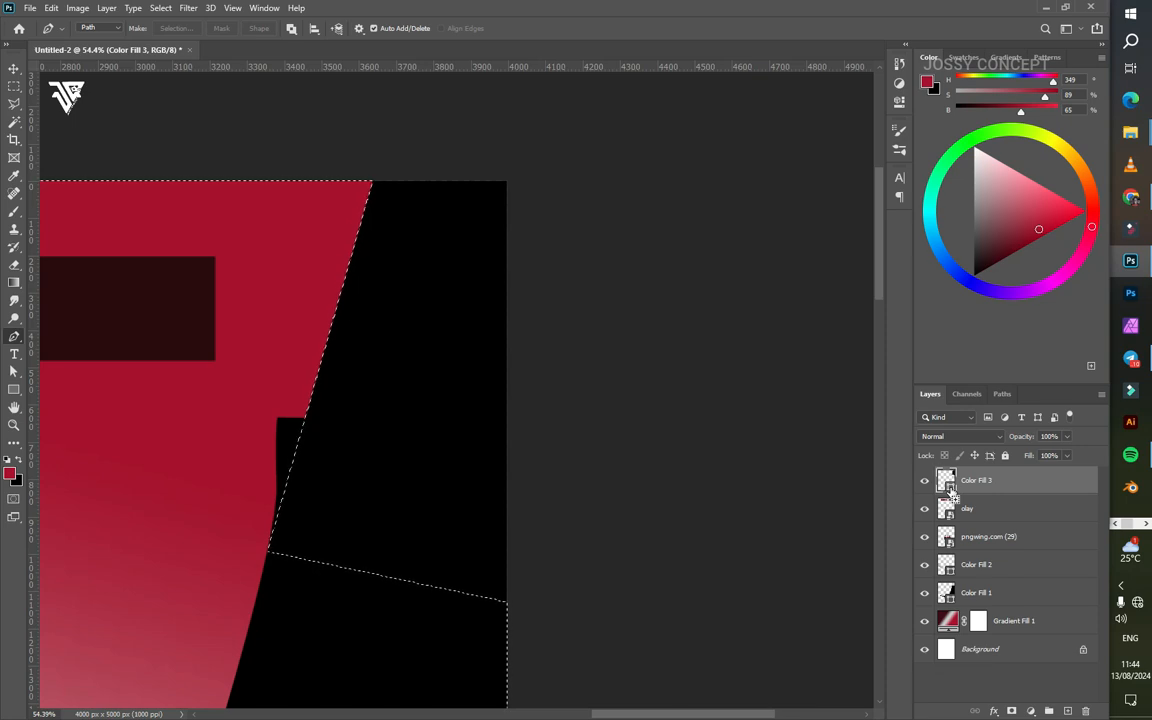
pyautogui.click(933, 566)
pyautogui.hotkey('ctrl', 'd')
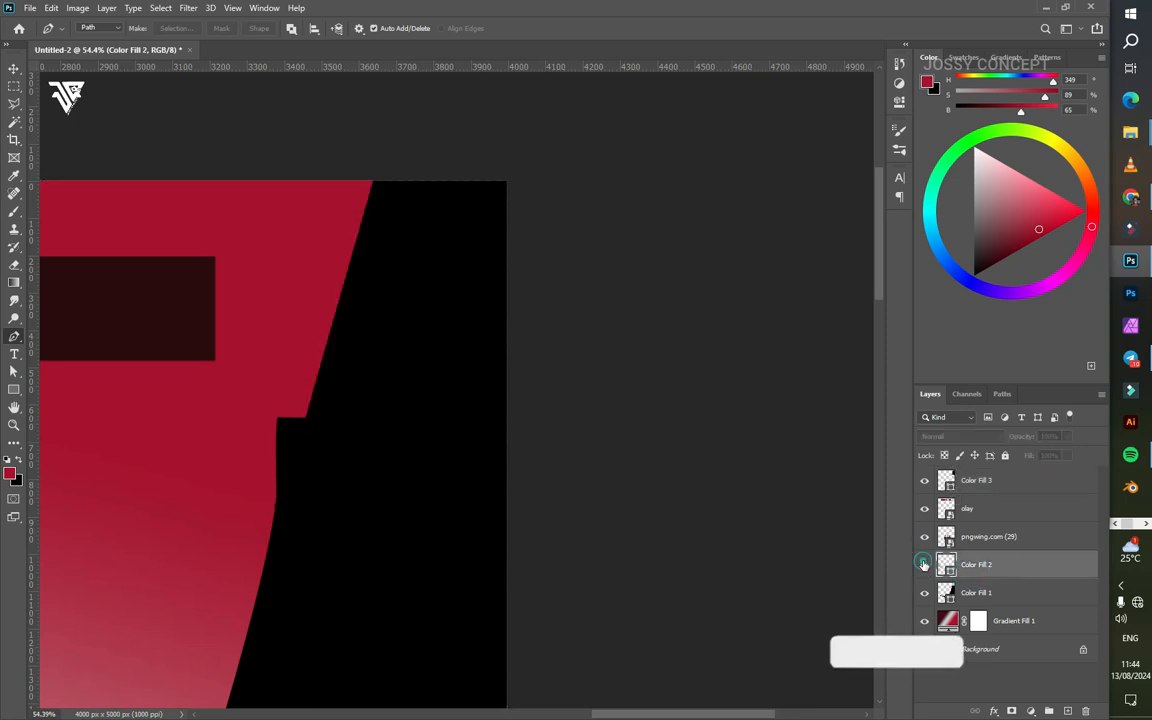
pyautogui.click(985, 593)
pyautogui.click(1011, 710)
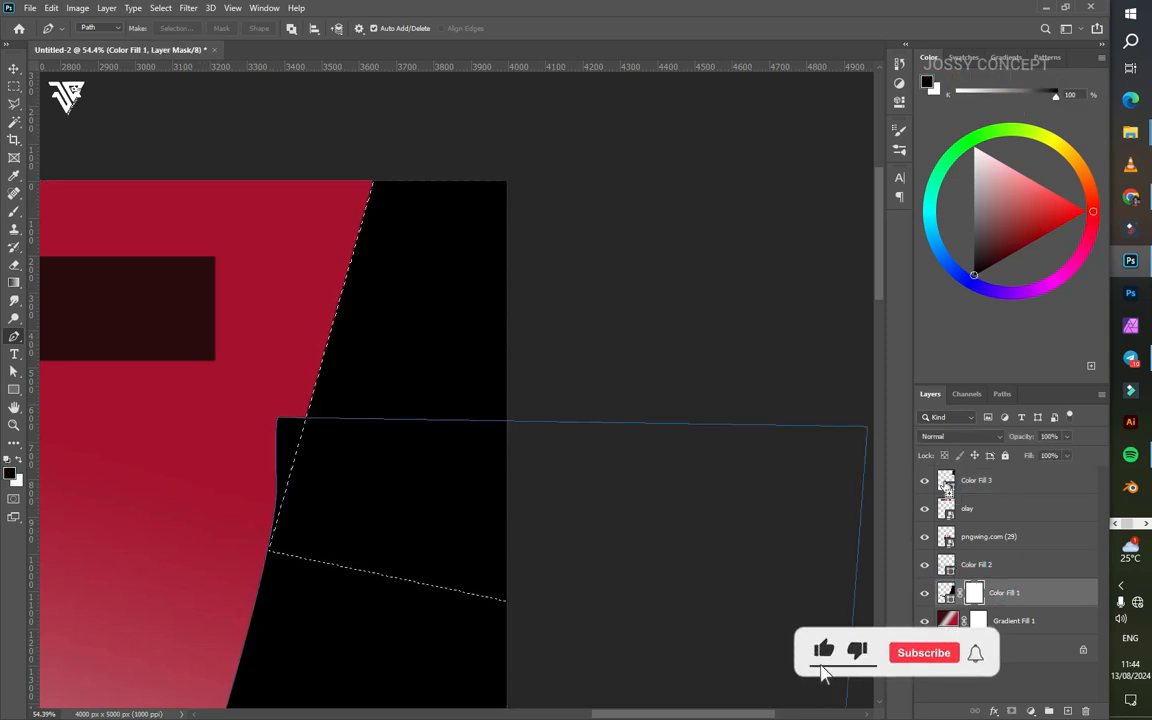
pyautogui.scroll(2, 218, 309)
# Step: Set up the Eraser with a hard edge, swapped mask colours and a brush size of about 90 px
pyautogui.press('e')
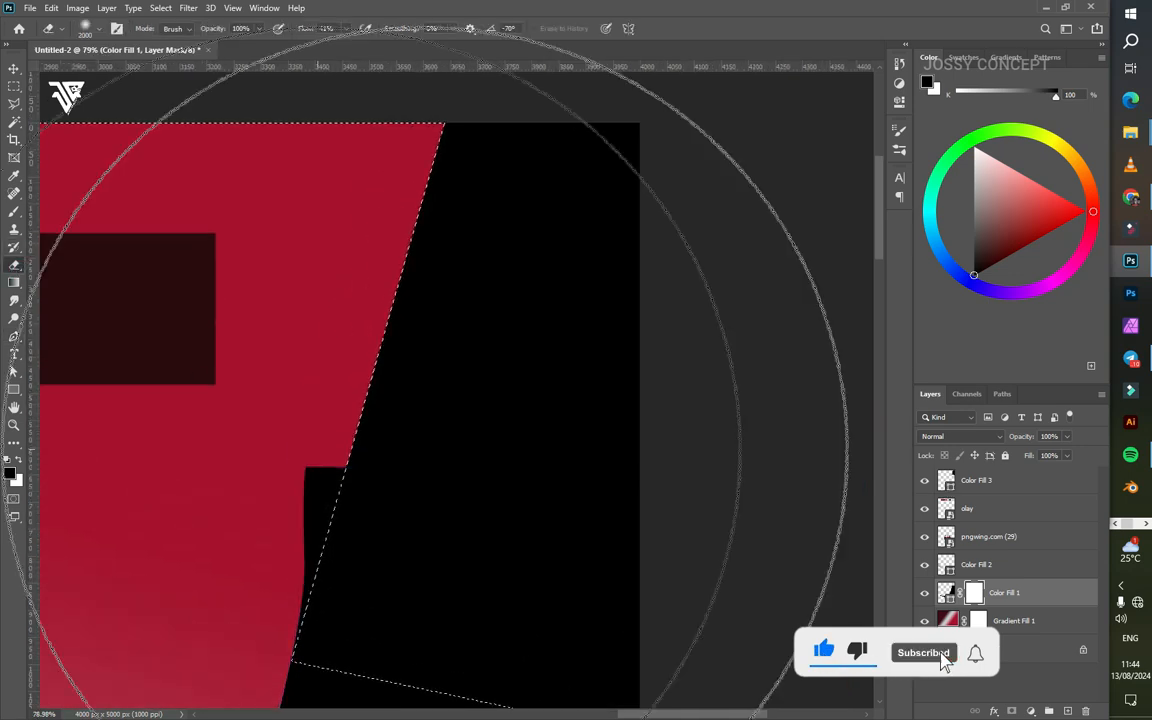
pyautogui.press('x')
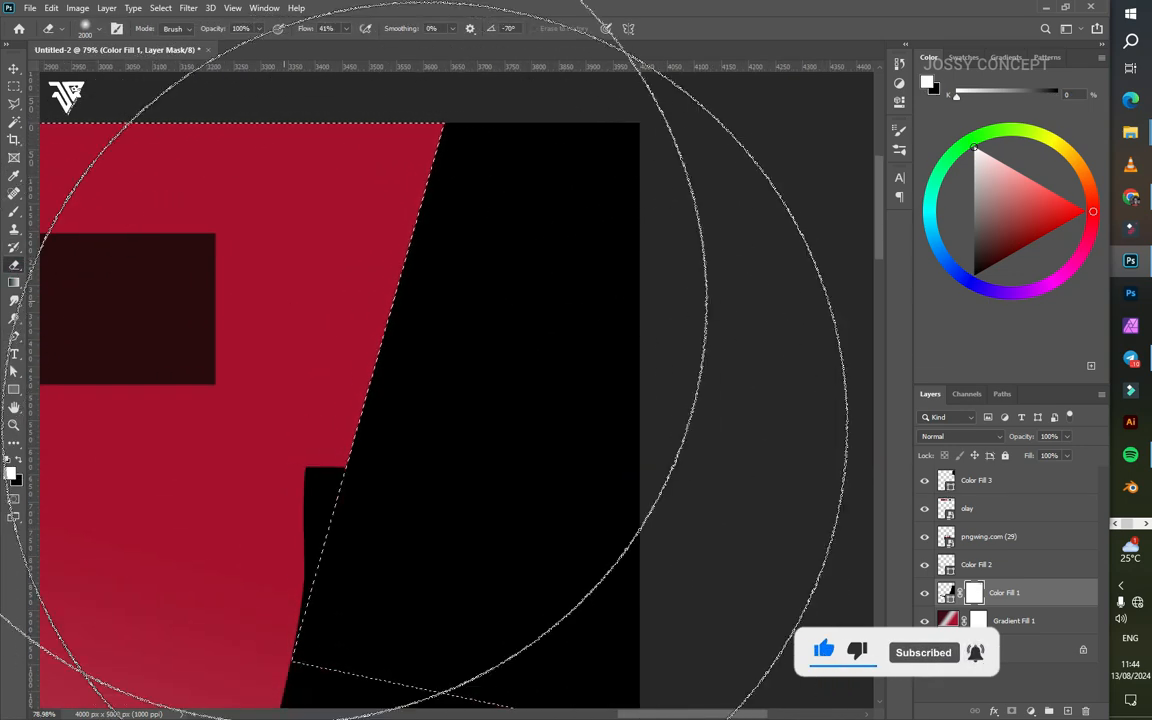
pyautogui.scroll(-2, 290, 300)
pyautogui.scroll(3, 285, 298)
pyautogui.rightClick(434, 324)
pyautogui.moveTo(555, 391); pyautogui.dragTo(585, 392)
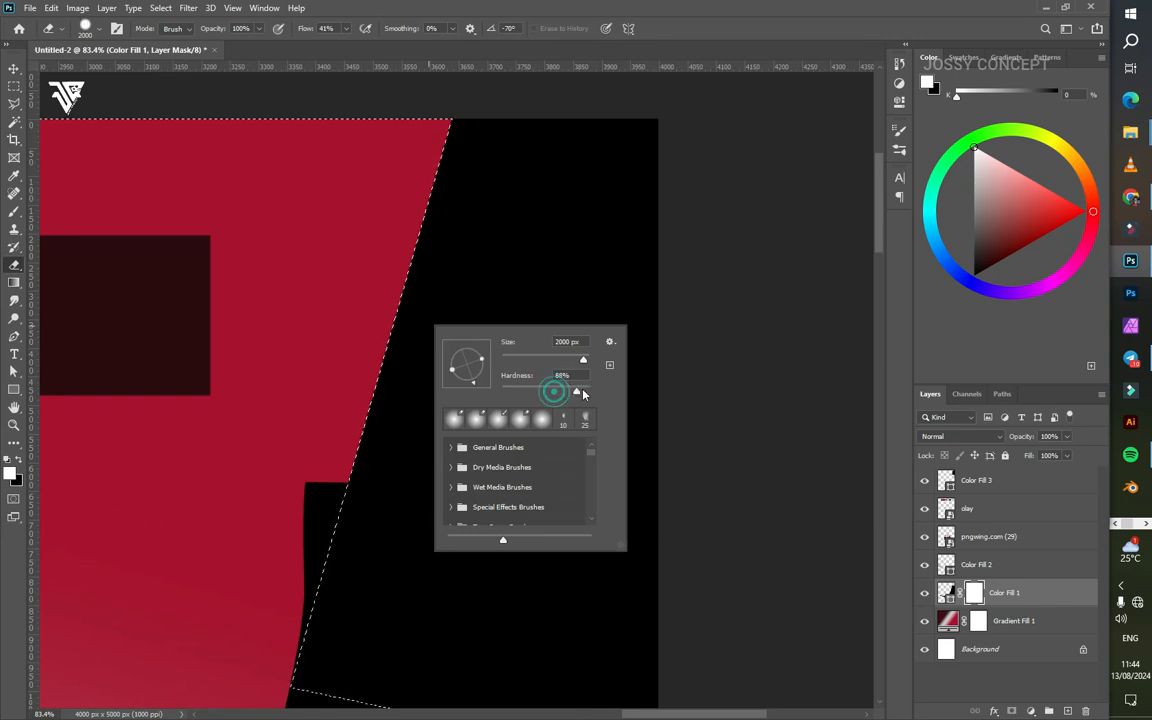
pyautogui.click(503, 21)
pyautogui.press('[')
pyautogui.press('[')
pyautogui.press('[')
pyautogui.press('[')
pyautogui.press('[')
pyautogui.press('[')
pyautogui.press('[')
pyautogui.press('[')
pyautogui.press('[')
pyautogui.press('[')
pyautogui.press('[')
pyautogui.press('[')
pyautogui.press('[')
pyautogui.press('[')
pyautogui.press('[')
pyautogui.press('[')
pyautogui.press('[')
pyautogui.press('[')
pyautogui.press('[')
pyautogui.press('[')
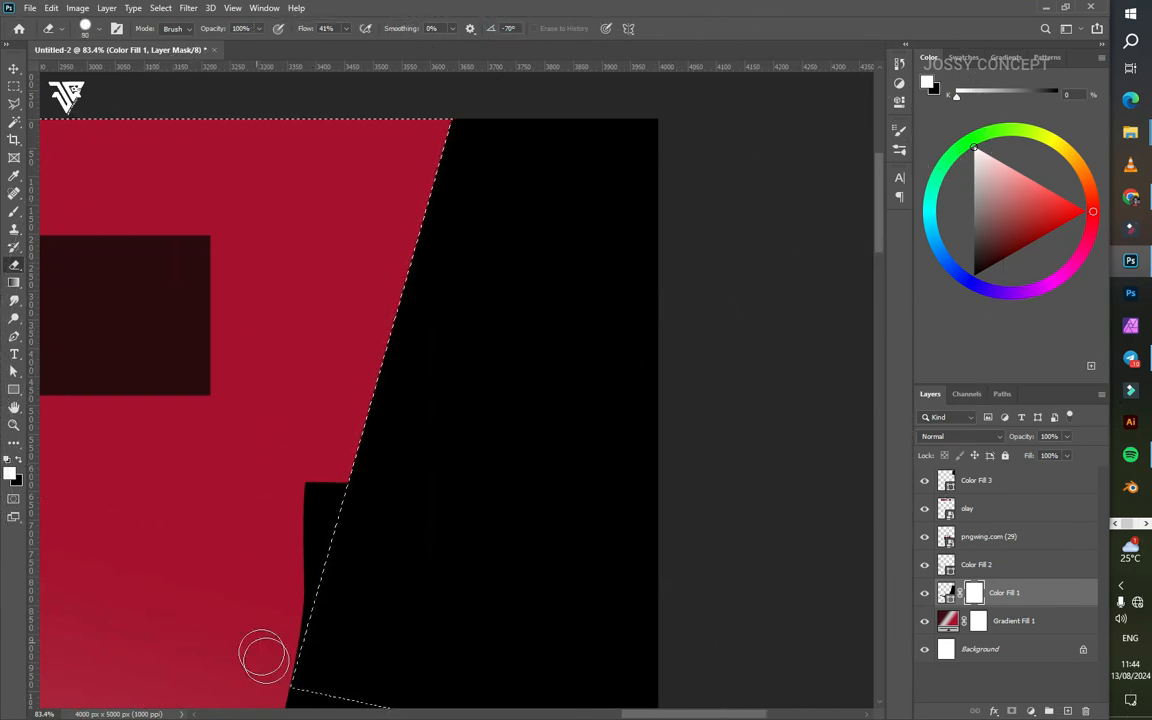
# Step: Erase the black strip protruding beside the slanted edge on Color Fill 1's mask, raising the flow to 100%, and deselect
pyautogui.moveTo(275, 671)
pyautogui.mouseDown()
pyautogui.moveTo(291, 580)
pyautogui.moveTo(343, 477)
pyautogui.moveTo(284, 547)
pyautogui.mouseUp()
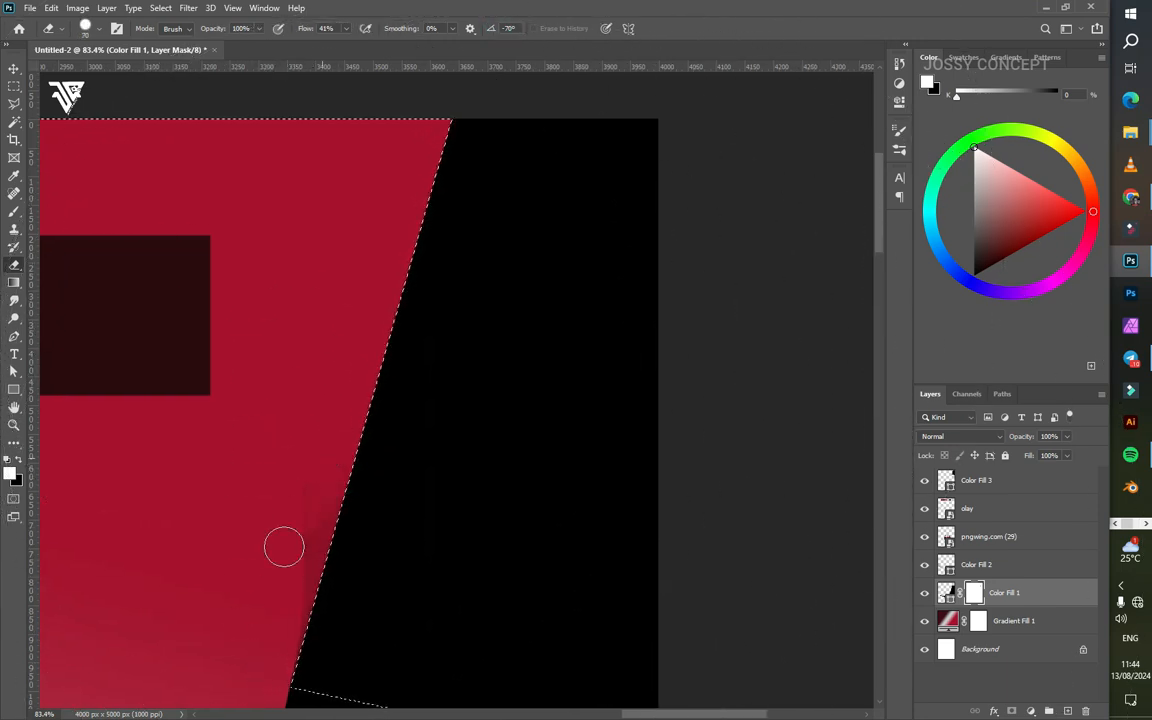
pyautogui.hotkey('shift', '0')
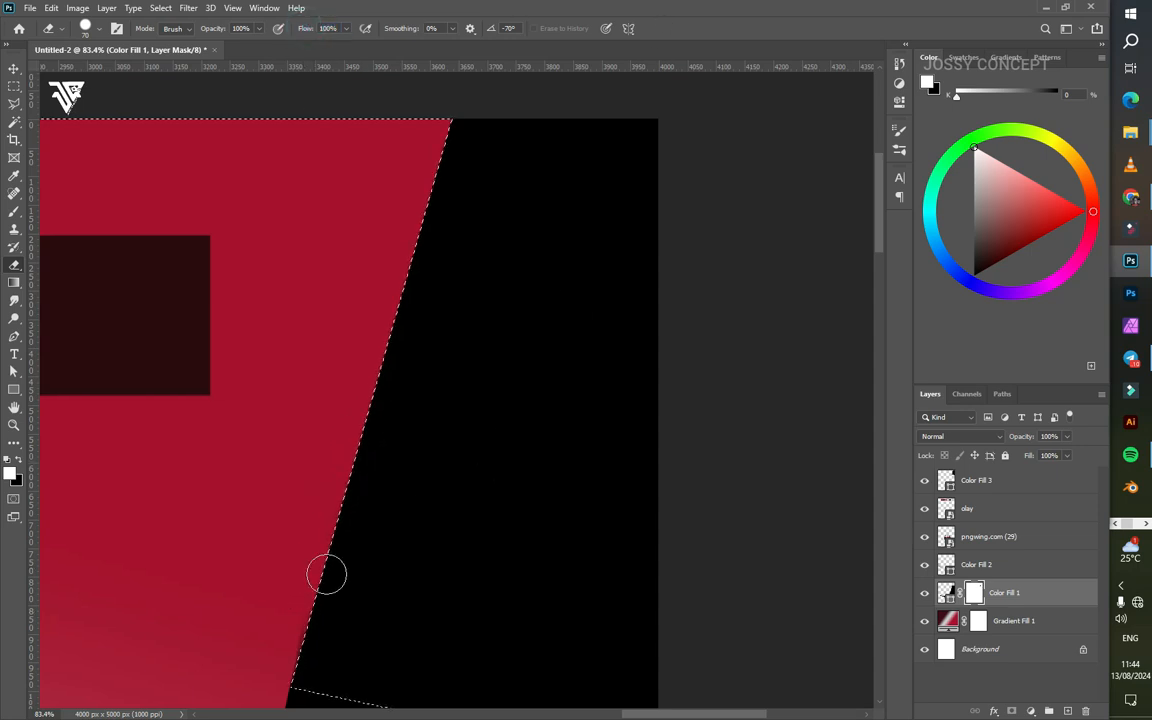
pyautogui.hotkey('ctrl', 'd')
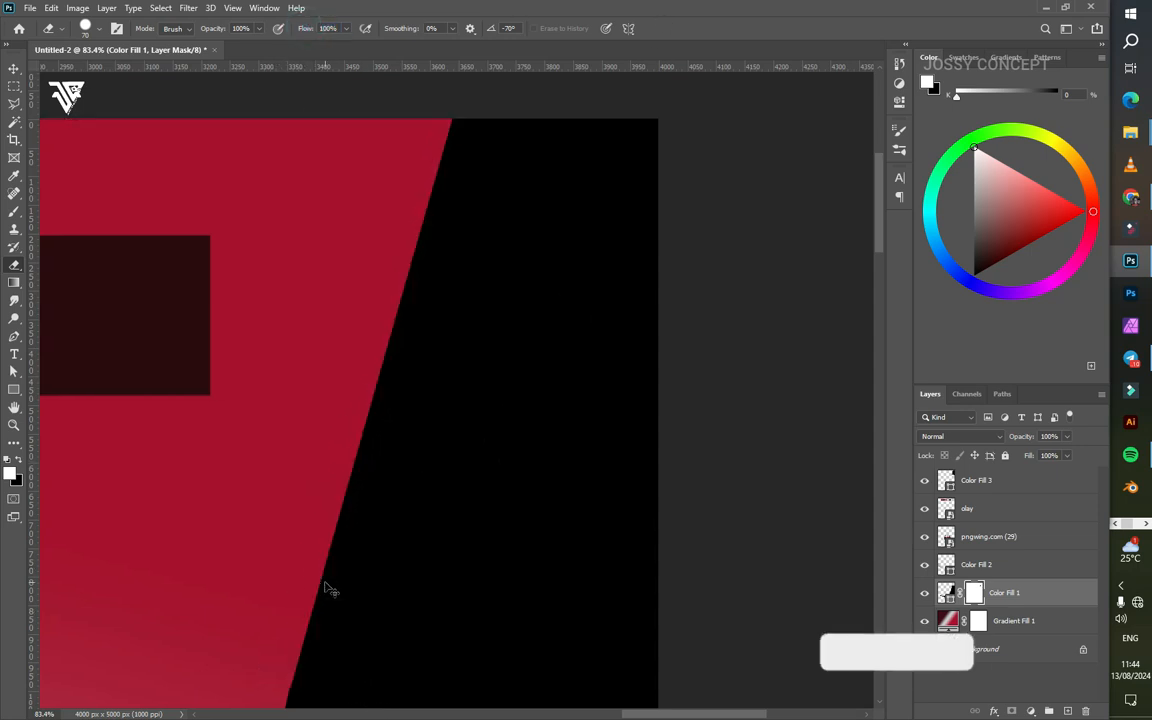
pyautogui.scroll(-5, 324, 581)
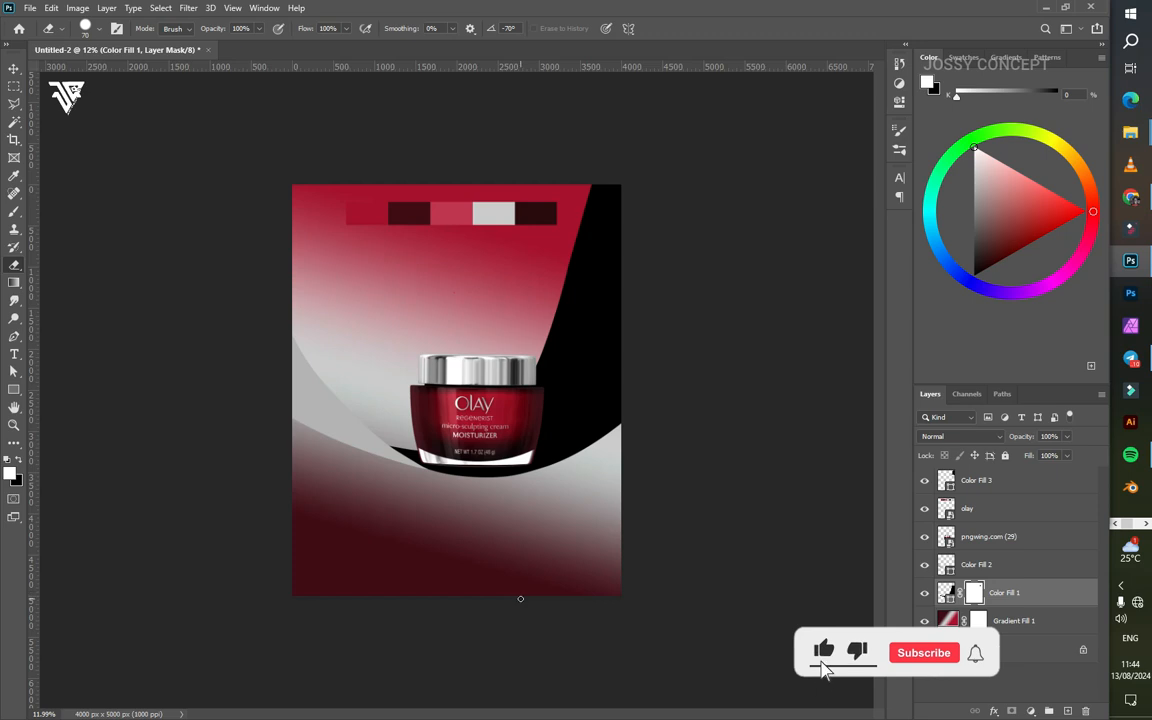
# Step: Apply a Gradient Overlay layer style with a radial red-to-dark-red gradient to the grey curved shape
pyautogui.scroll(2, 403, 450)
pyautogui.click(13, 69)
pyautogui.click(247, 397)
pyautogui.rightClick(968, 571)
pyautogui.click(957, 10)
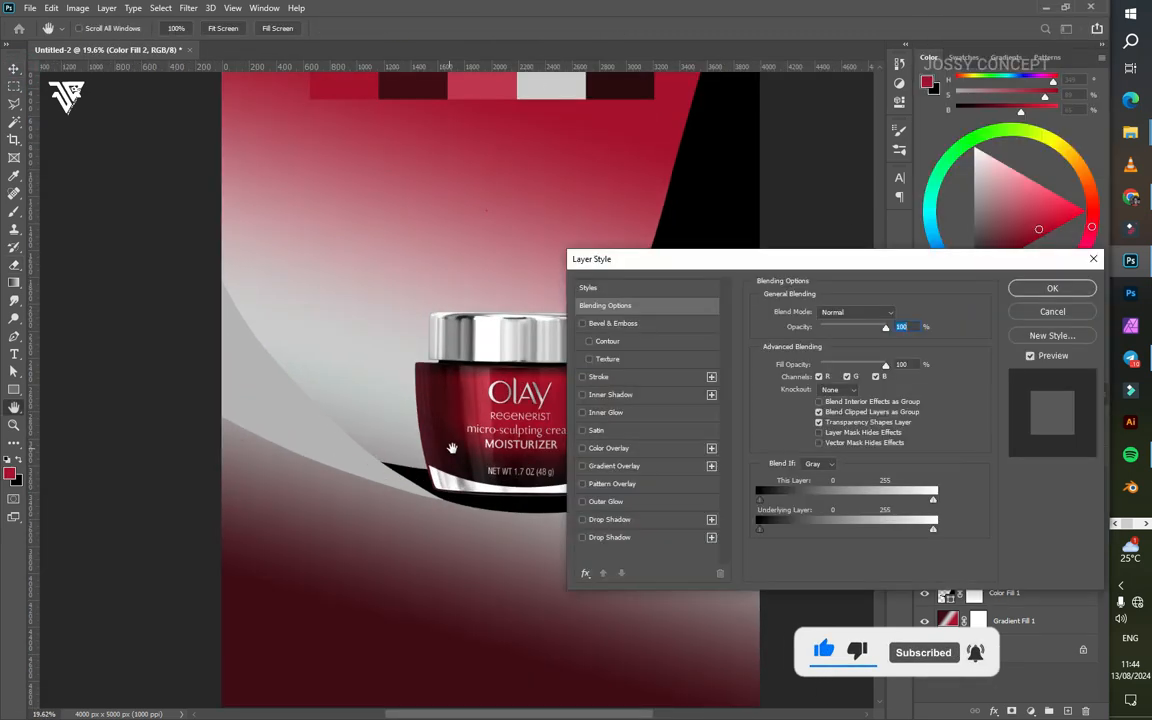
pyautogui.click(595, 466)
pyautogui.scroll(-2, 285, 418)
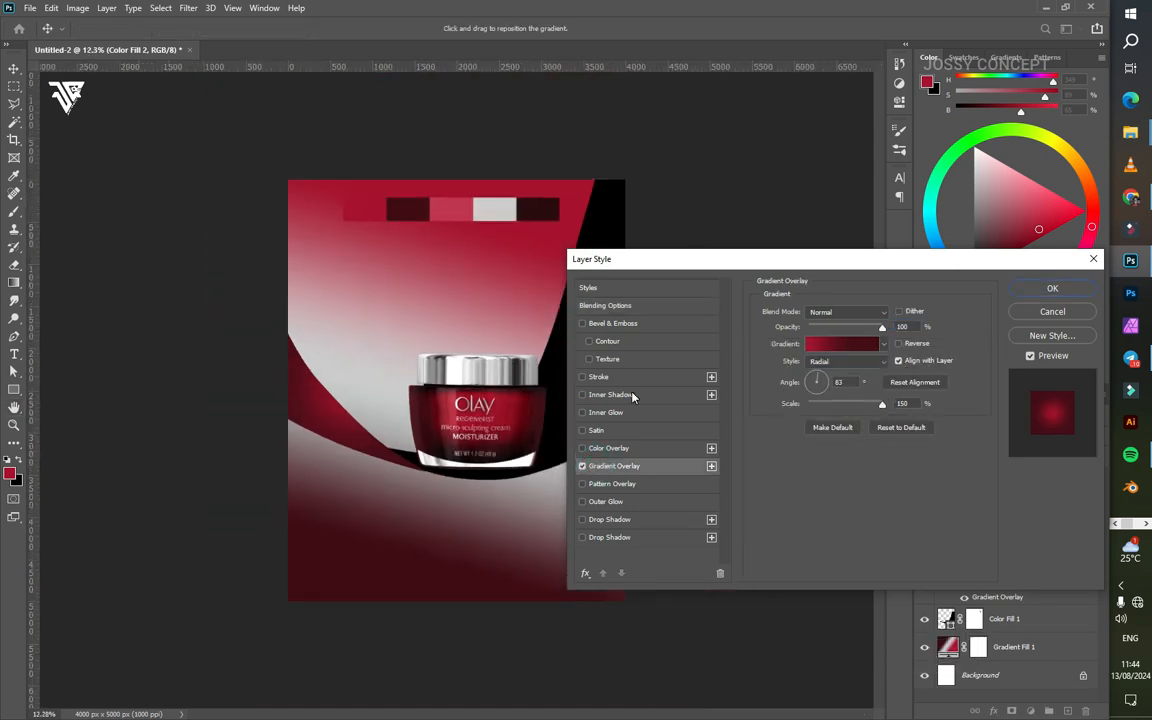
# Step: Recolour the first stop of Color Fill 2's overlay gradient with the lighter red swatch, set the middle stop's location to 63%, and apply it
pyautogui.click(817, 348)
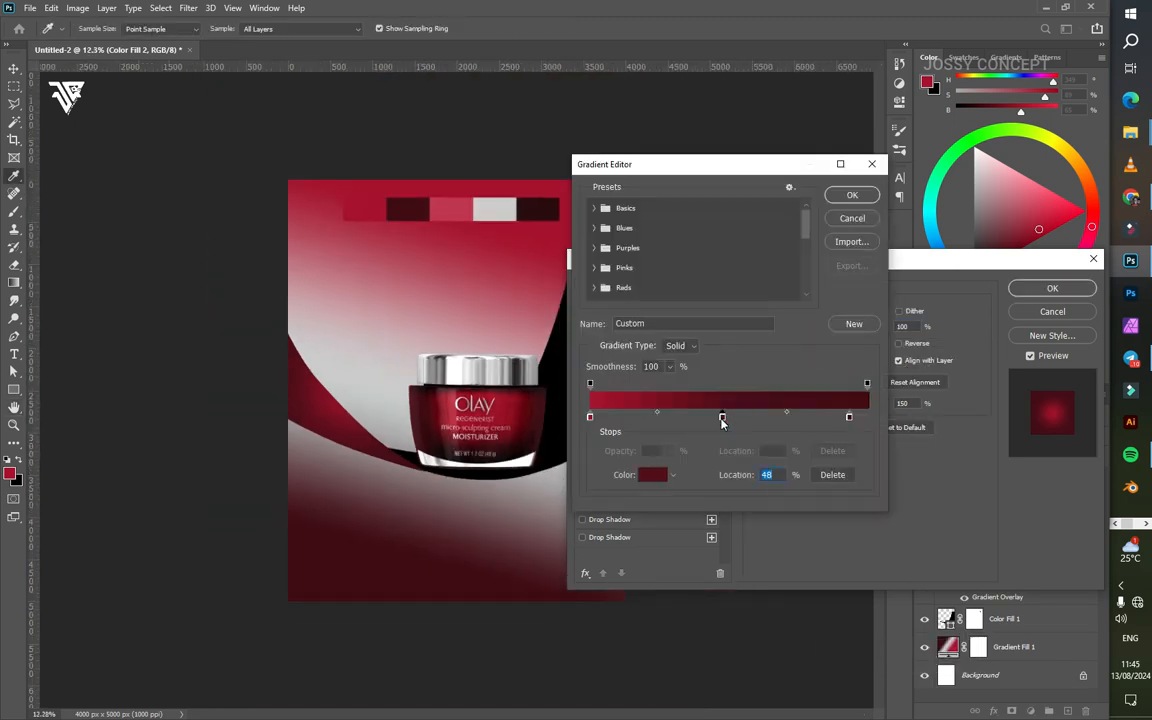
pyautogui.click(667, 478)
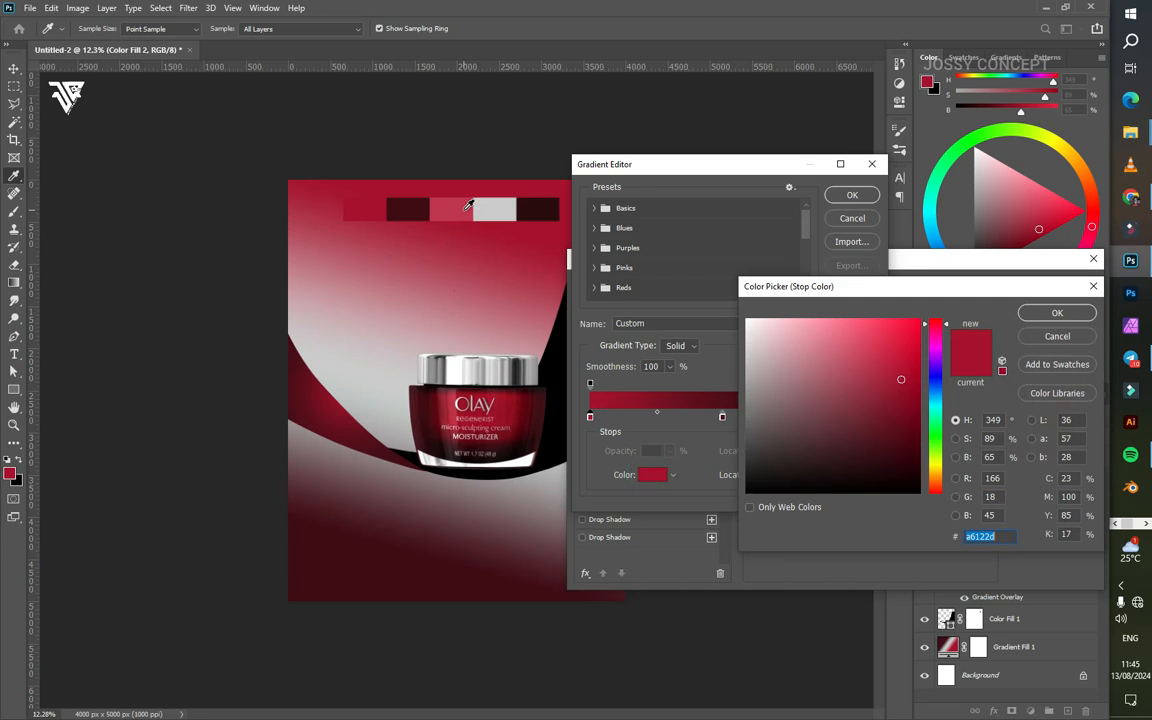
pyautogui.click(466, 206)
pyautogui.click(1022, 308)
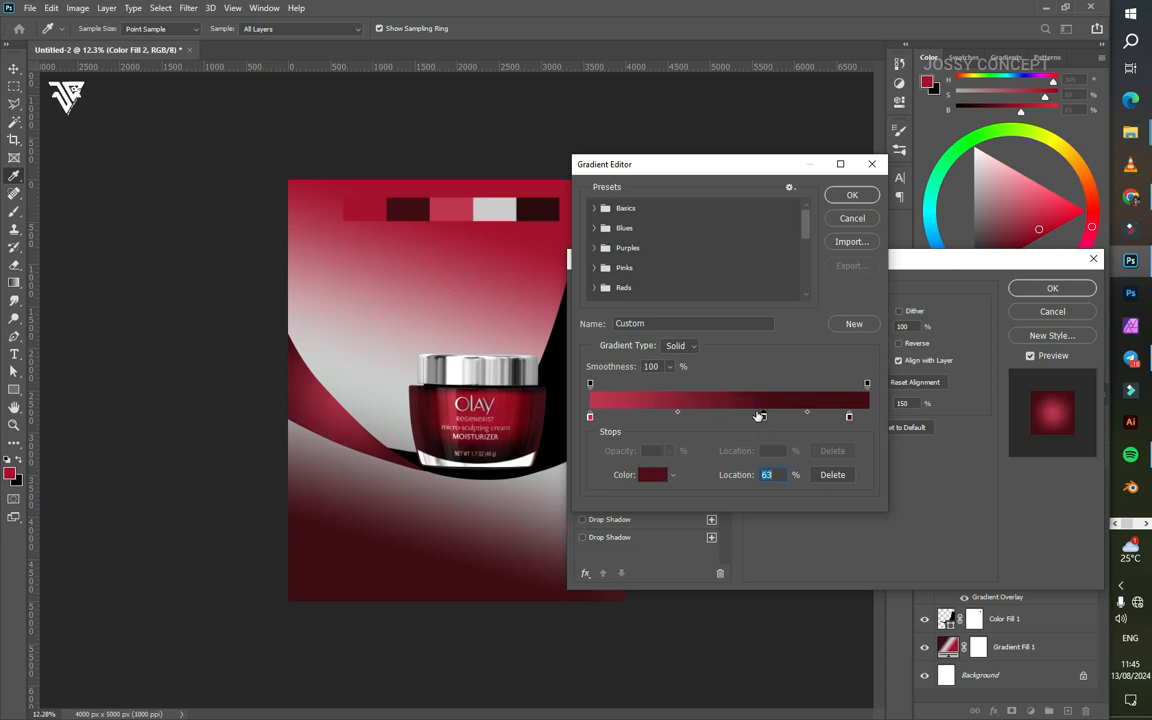
pyautogui.click(849, 194)
pyautogui.hotkey('ctrl', '+')
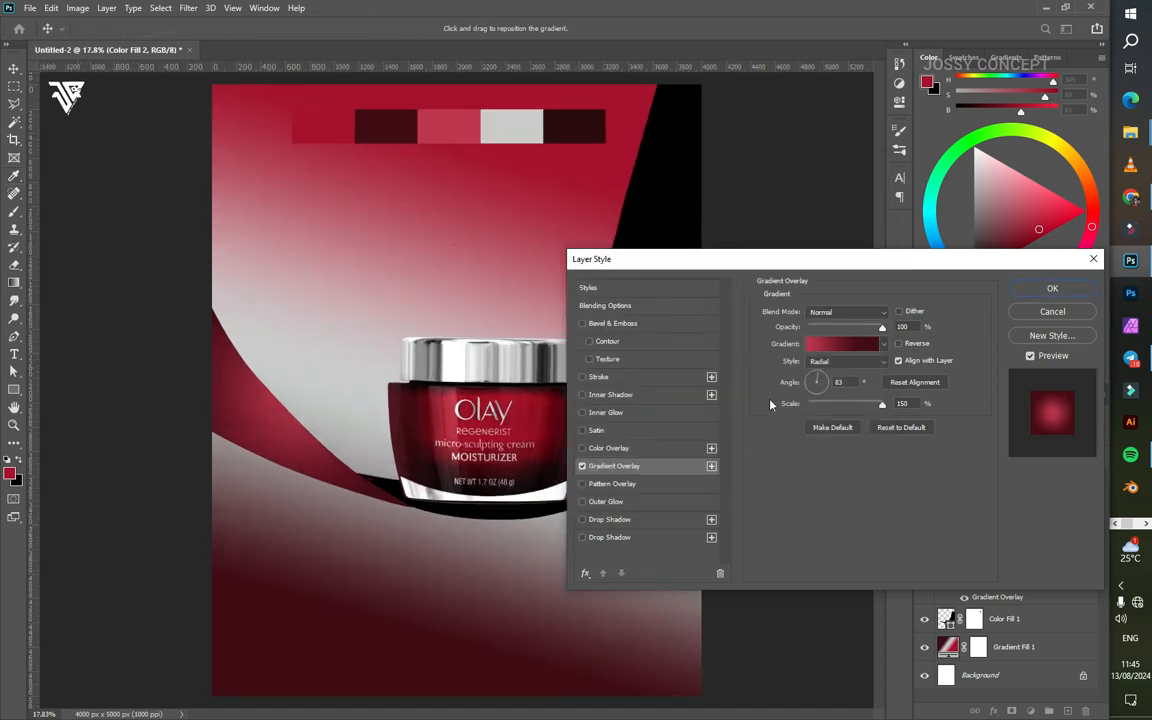
pyautogui.click(906, 346)
pyautogui.click(905, 347)
pyautogui.click(1052, 288)
# Step: Group the black shapes Color Fill 1 and Color Fill 3, and place the group directly below Color Fill 2
pyautogui.click(655, 328)
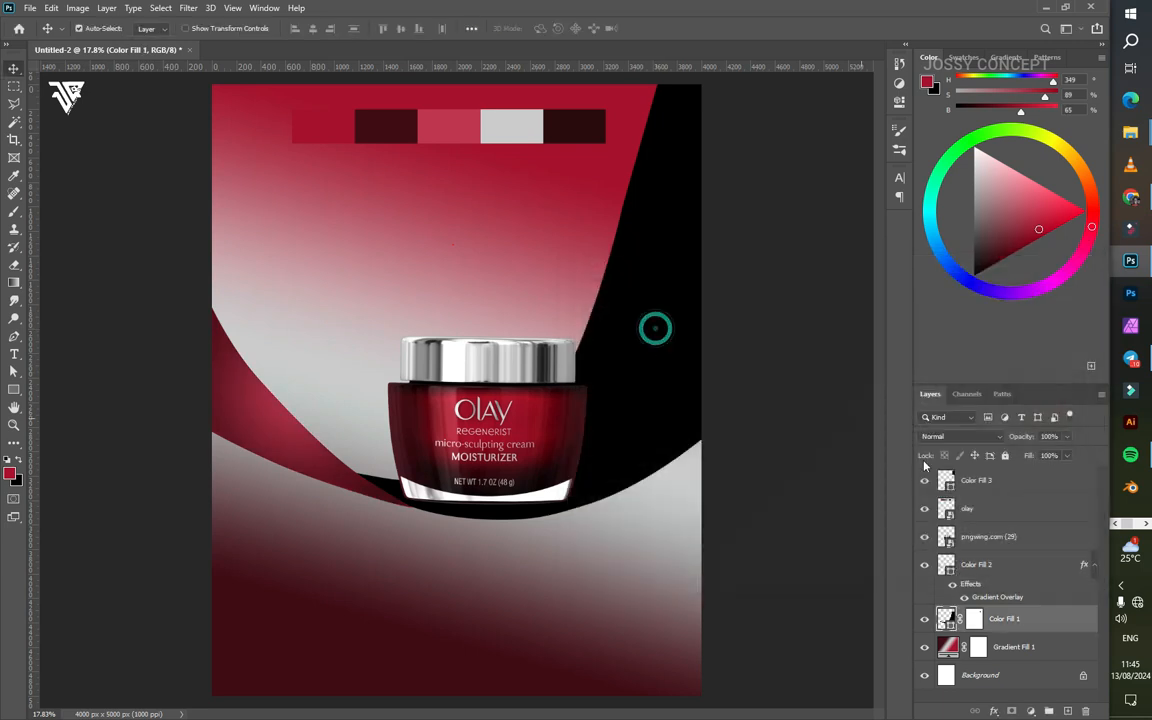
pyautogui.keyDown('ctrl'); pyautogui.click(971, 486); pyautogui.keyUp('ctrl')
pyautogui.rightClick(971, 486)
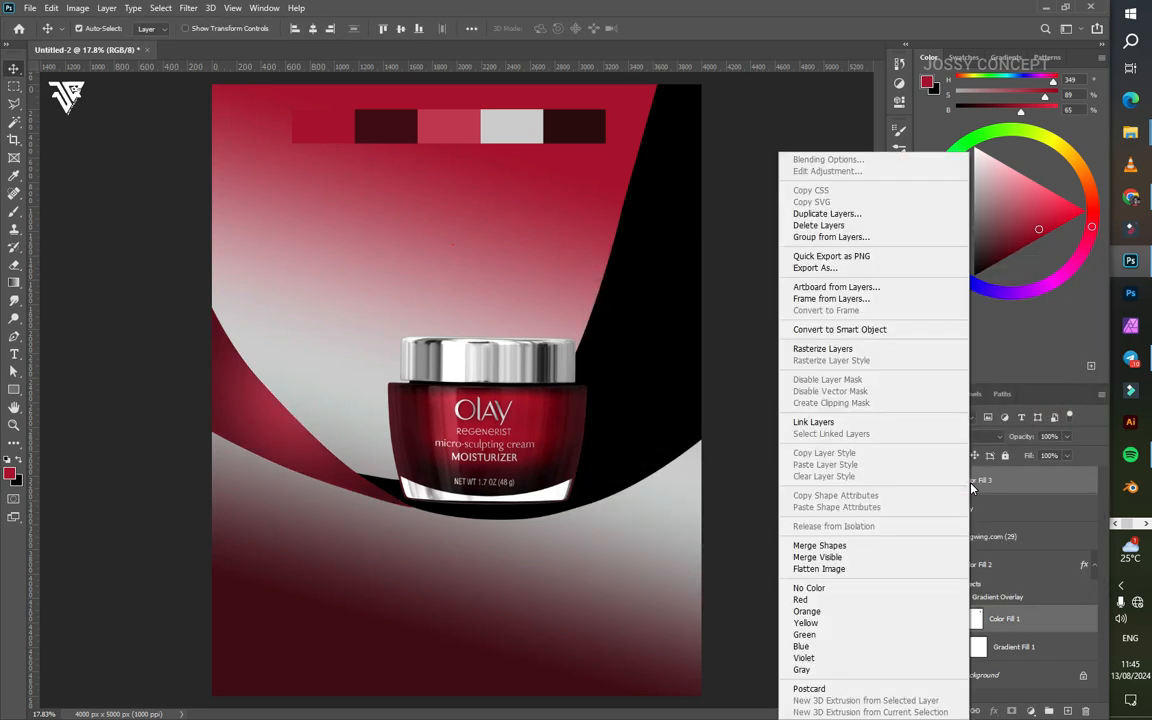
pyautogui.hotkey('ctrl', 'g')
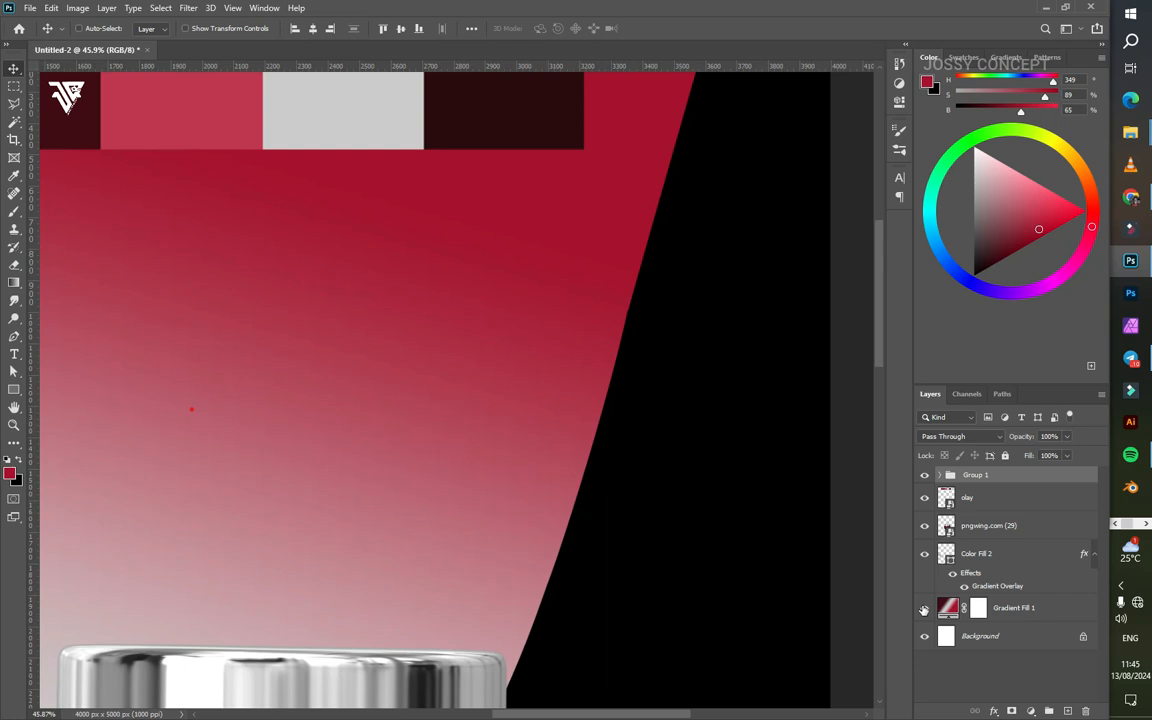
pyautogui.hotkey('ctrl', '0')
pyautogui.scroll(-3, 609, 499)
pyautogui.moveTo(962, 474); pyautogui.dragTo(985, 582)
# Step: Add a radial Gradient Overlay layer style to Group 1 and open its gradient for editing, keeping the canvas swatches uncovered
pyautogui.rightClick(985, 583)
pyautogui.click(995, 46)
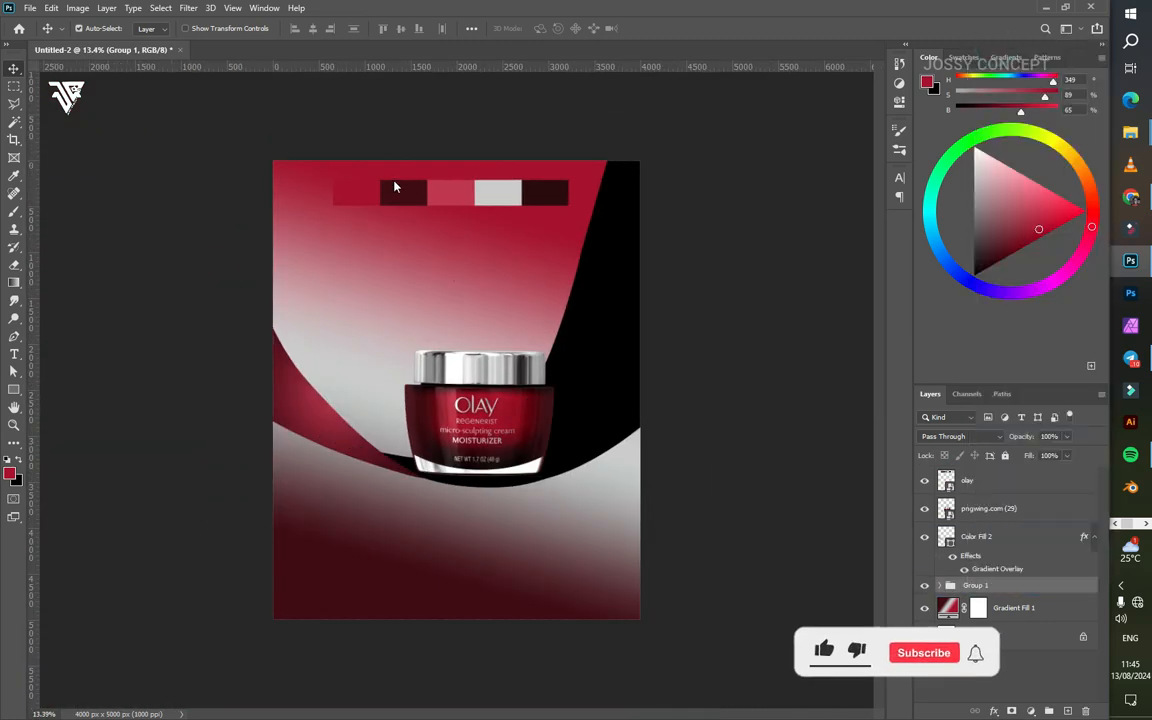
pyautogui.click(663, 476)
pyautogui.click(818, 342)
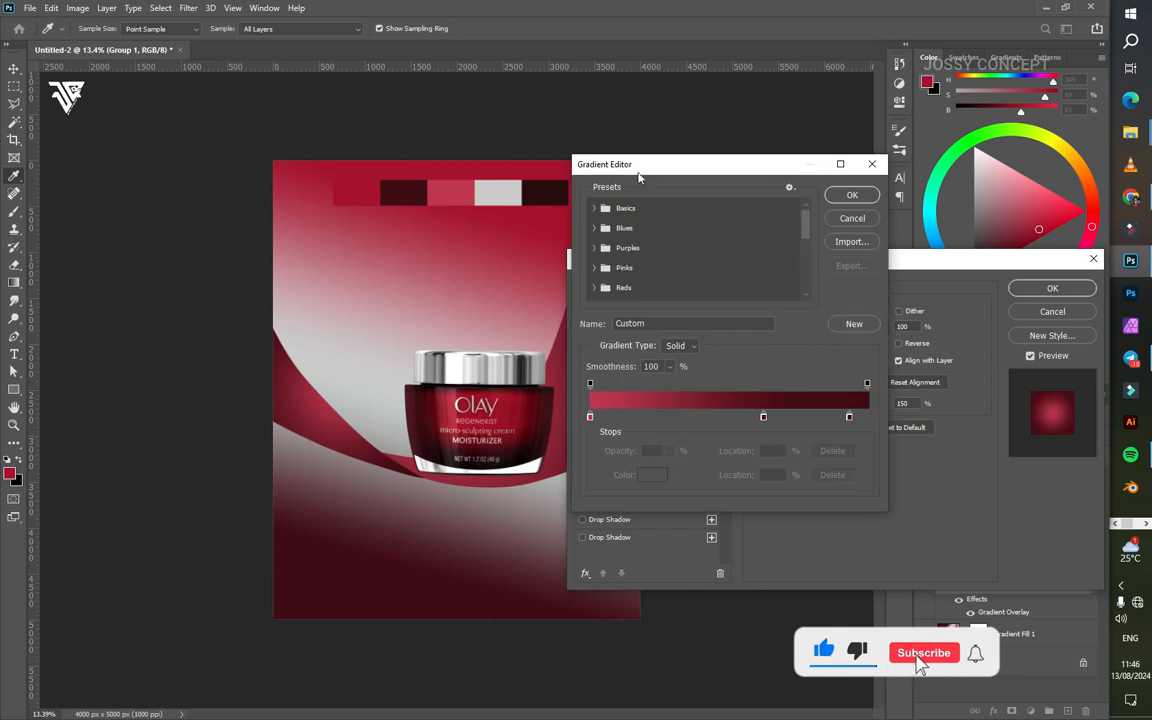
pyautogui.moveTo(640, 177); pyautogui.dragTo(772, 197)
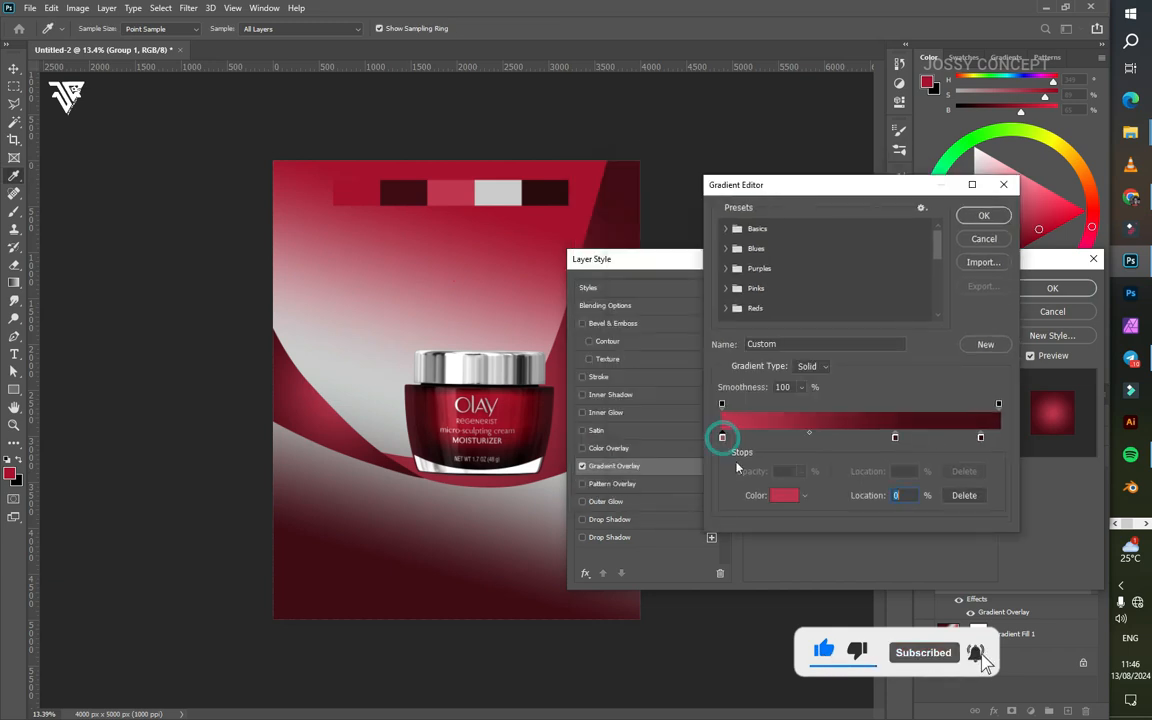
# Step: Try the dark maroon swatch on the first stop and the bright red swatch on the middle stop of Group 1's gradient
pyautogui.click(413, 190)
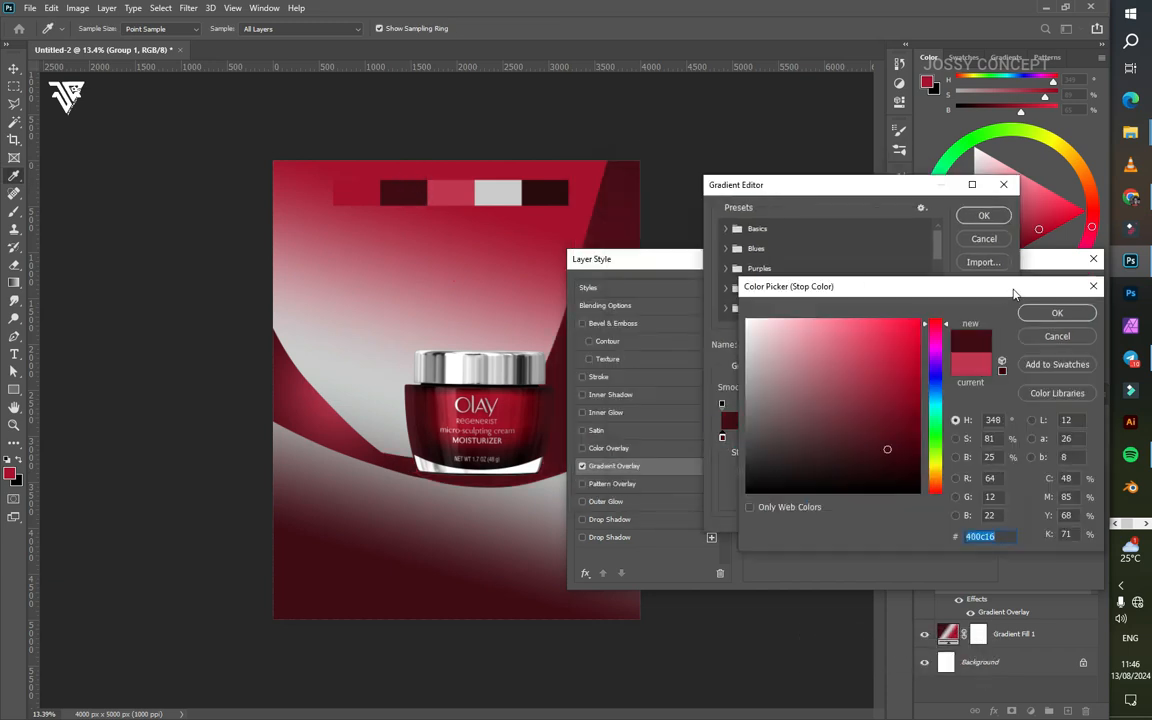
pyautogui.press('Return')
pyautogui.doubleClick(896, 441)
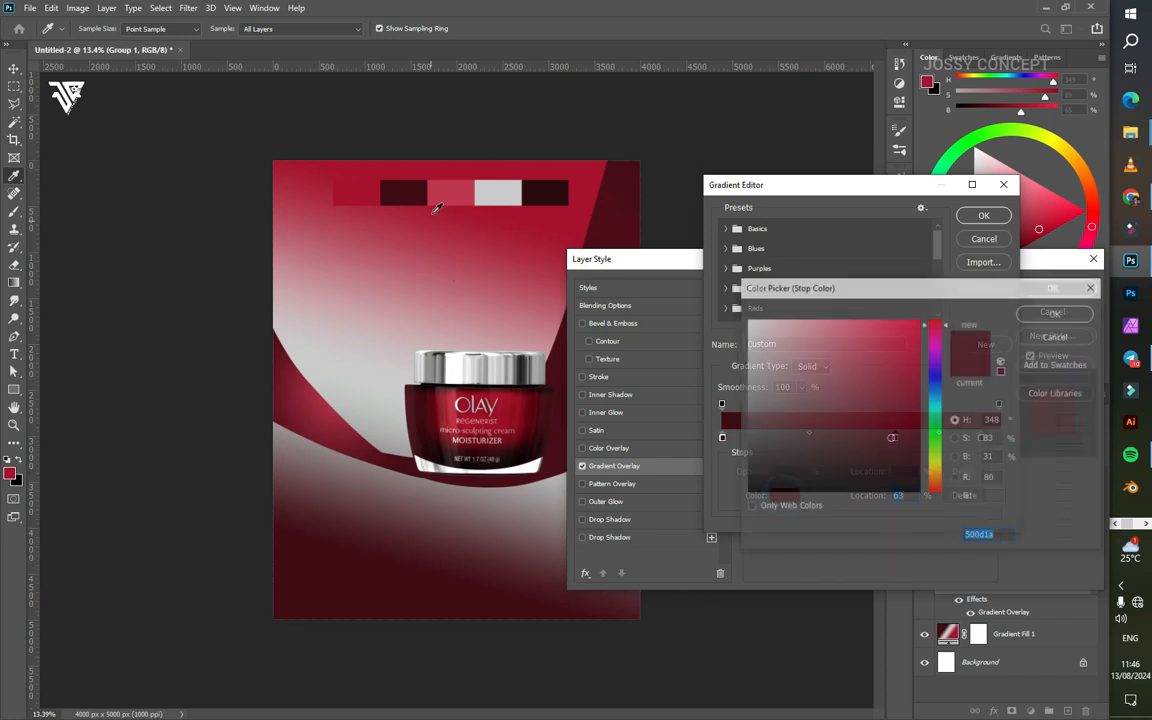
pyautogui.click(353, 178)
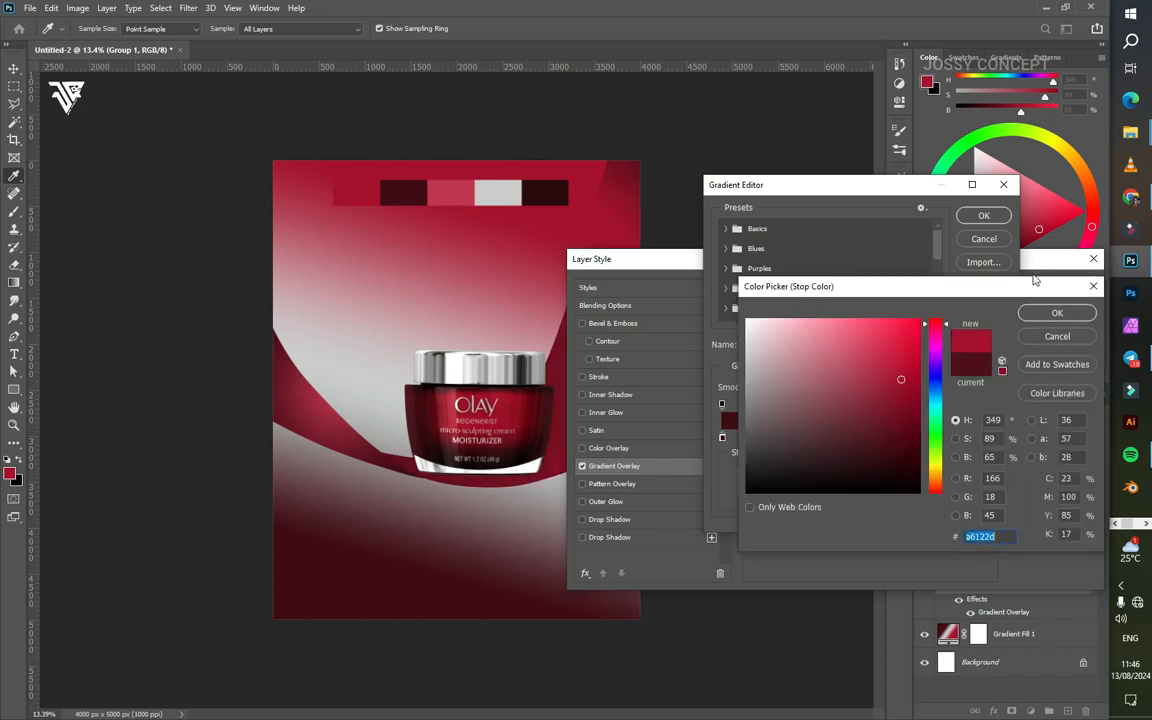
pyautogui.press('Return')
pyautogui.press('Return')
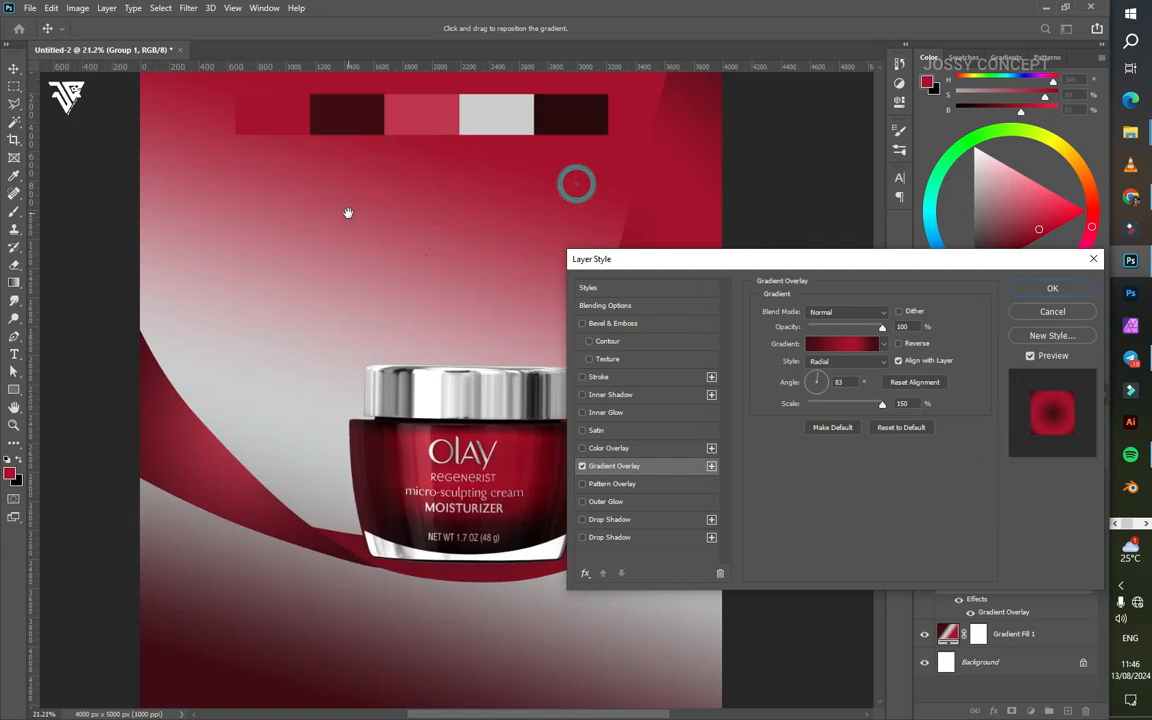
pyautogui.press('Return')
pyautogui.press('v')
pyautogui.scroll(3, 735, 255)
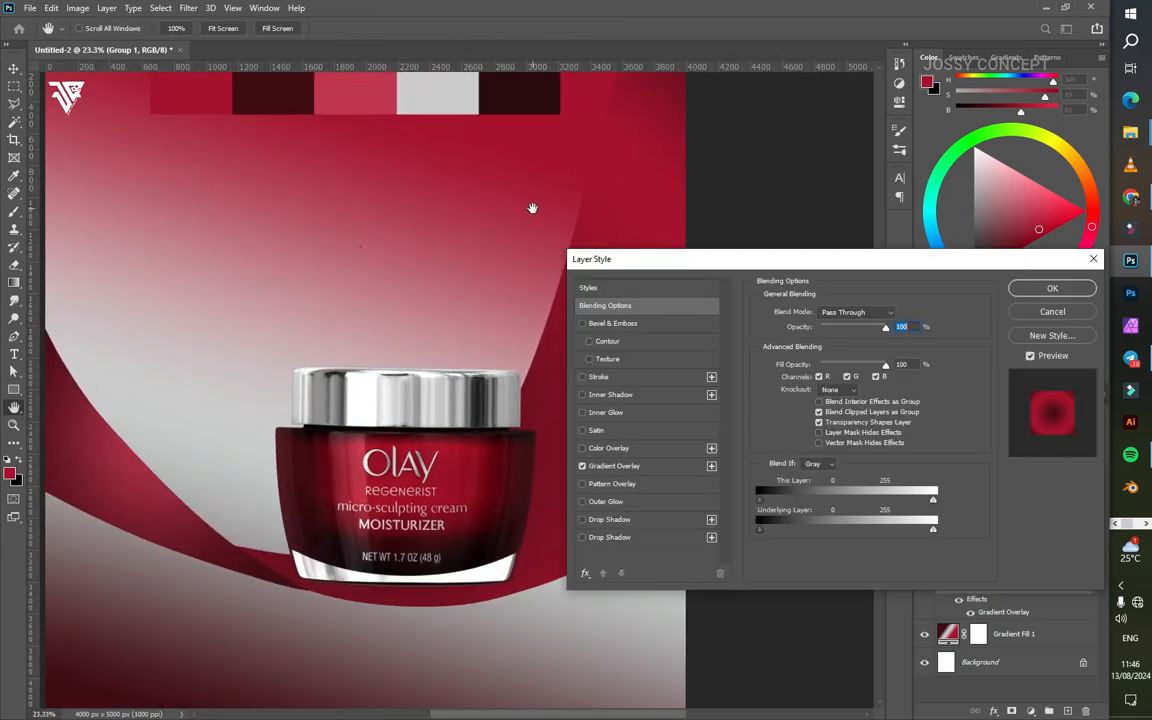
# Step: Reopen Group 1's overlay gradient, set its middle stop's location to 53%, and recolour that stop with the dark maroon swatch
pyautogui.moveTo(605, 265); pyautogui.dragTo(733, 294)
pyautogui.click(730, 497)
pyautogui.click(960, 375)
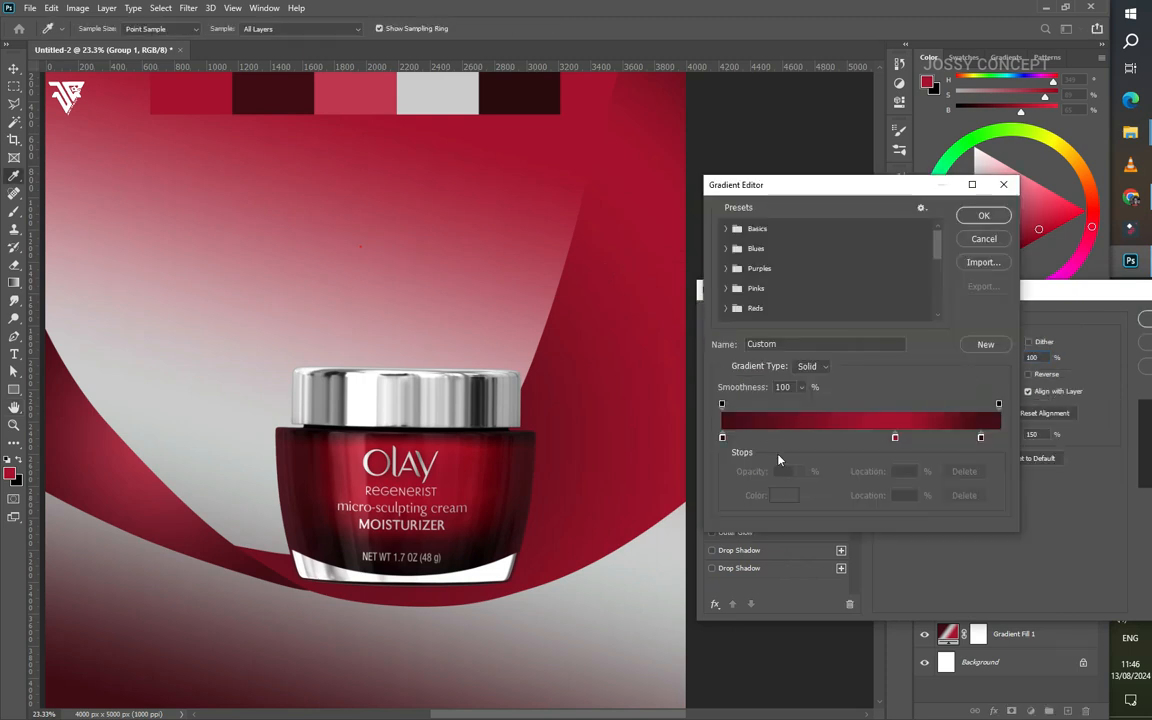
pyautogui.click(890, 437)
pyautogui.moveTo(890, 437)
pyautogui.mouseDown()
pyautogui.moveTo(845, 438)
pyautogui.moveTo(870, 443)
pyautogui.mouseUp()
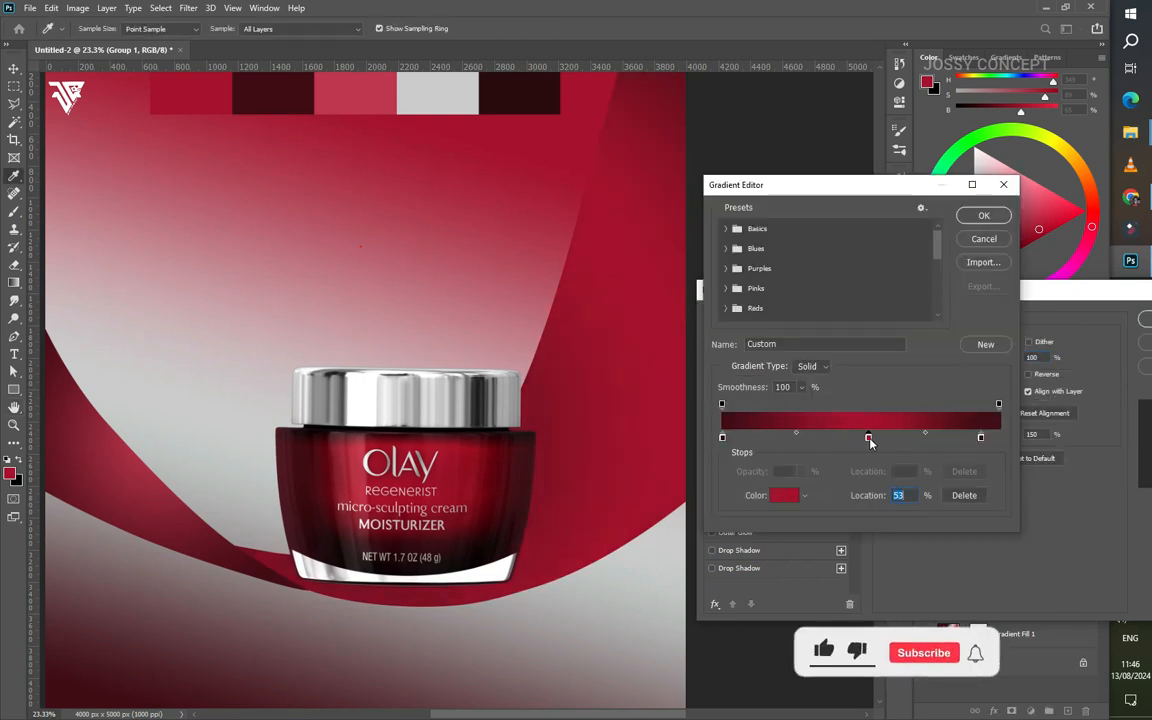
pyautogui.click(784, 495)
pyautogui.click(255, 90)
pyautogui.press('Return')
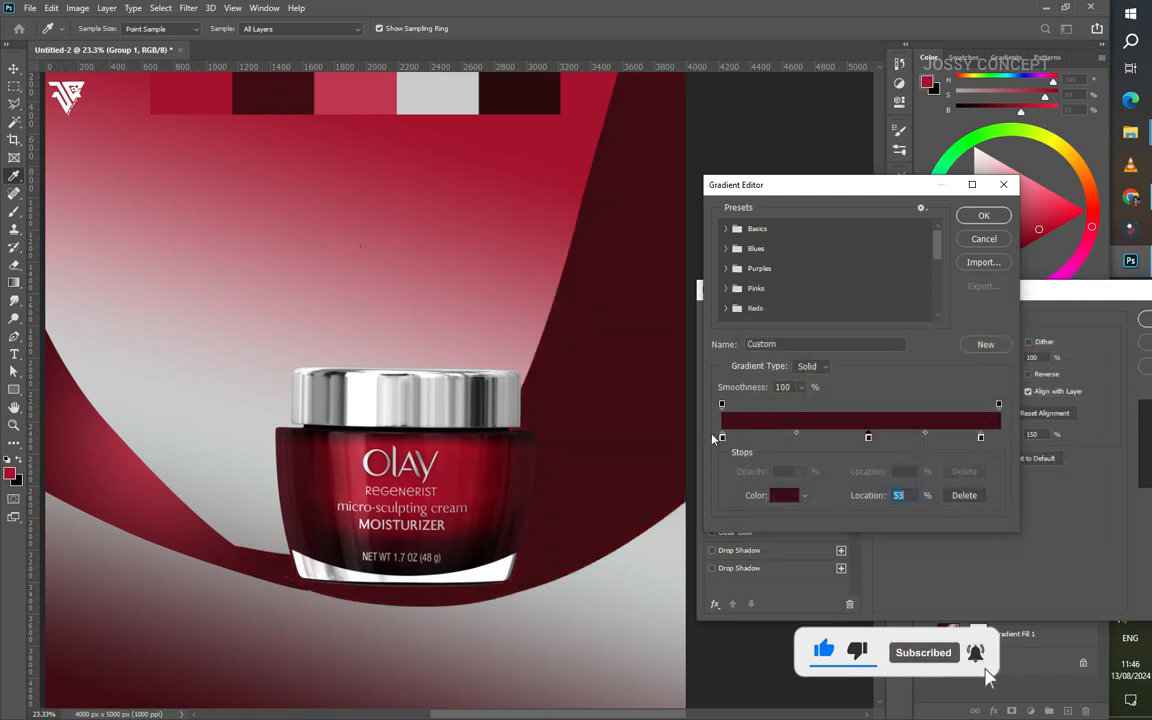
# Step: Recolour the first stop of Group 1's gradient with the lighter red swatch (#bf364f) and apply the layer style
pyautogui.click(770, 496)
pyautogui.click(352, 95)
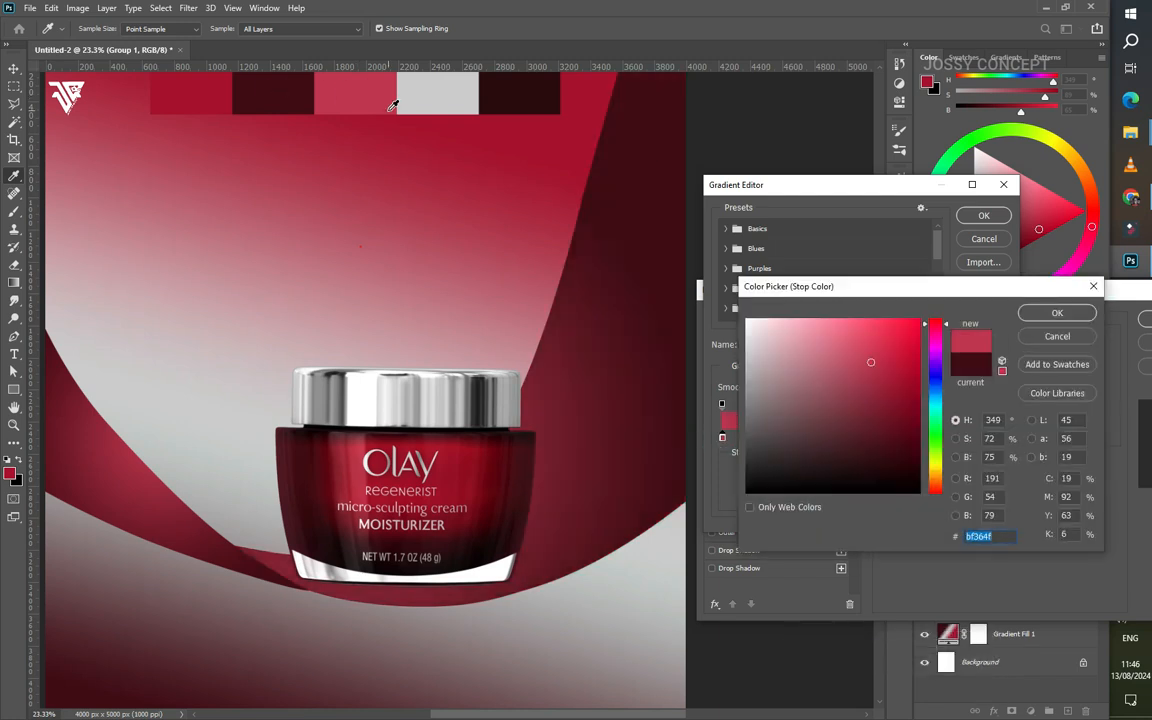
pyautogui.press('Return')
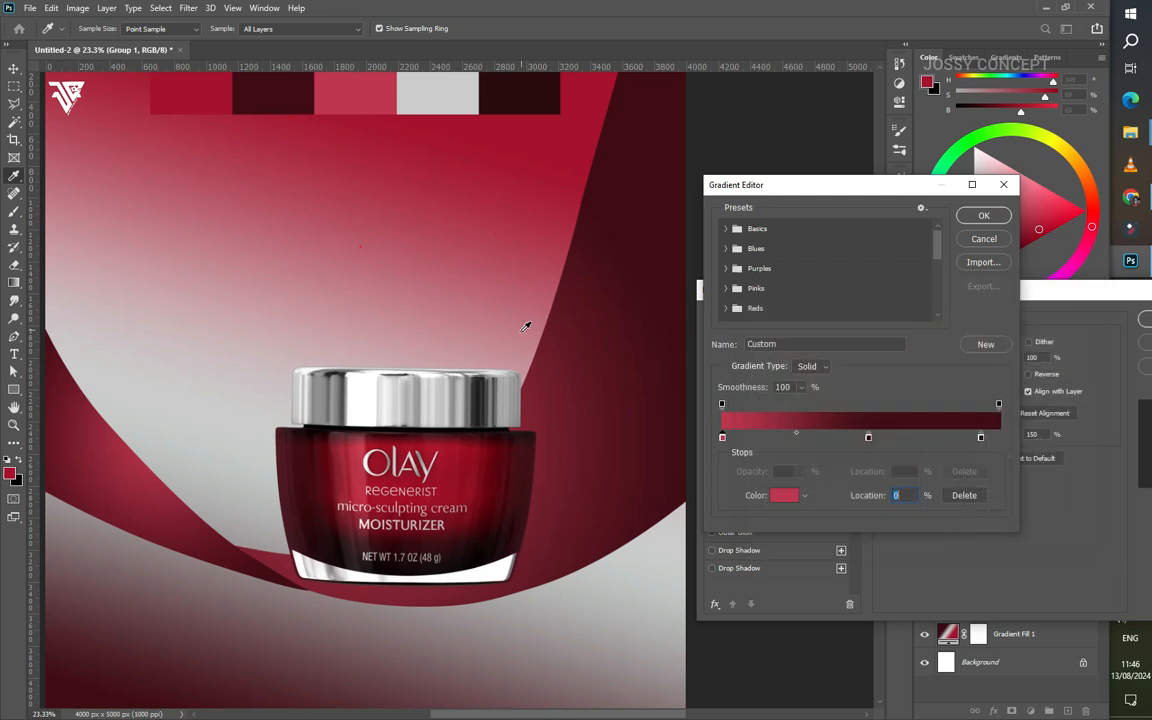
pyautogui.click(982, 215)
pyautogui.click(1141, 319)
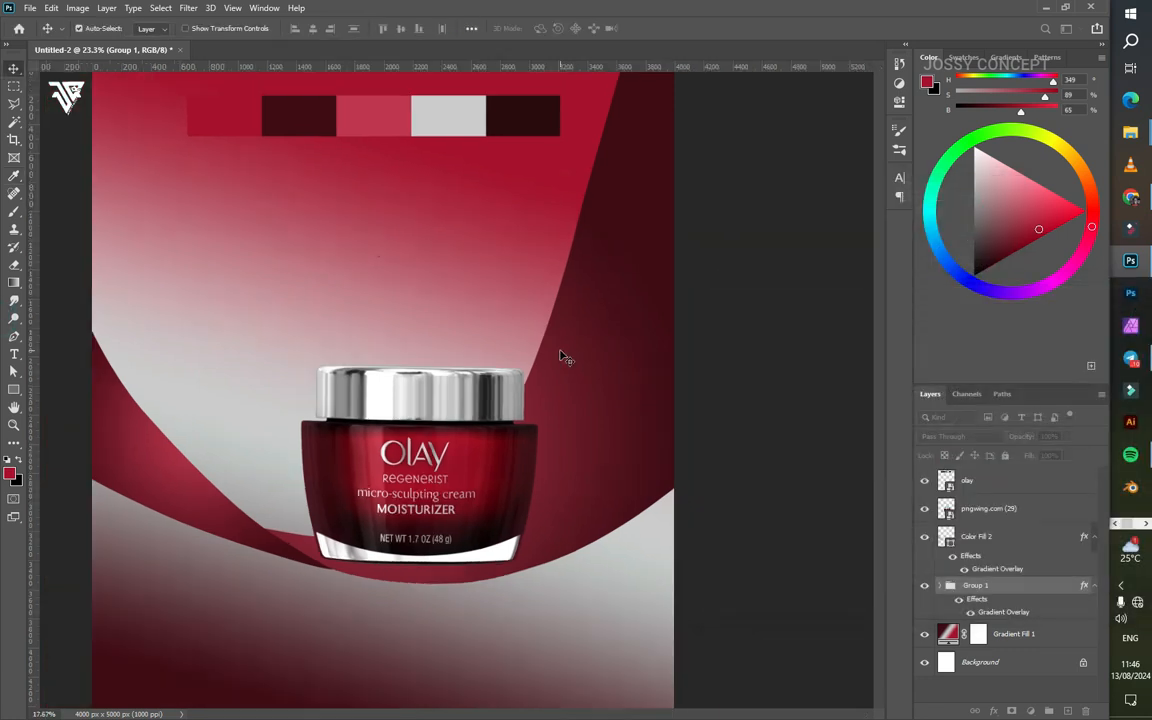
# Step: Put Color Fill 2 into a group of its own and add a new empty layer directly above that group
pyautogui.scroll(-6, 561, 357)
pyautogui.scroll(3, 645, 306)
pyautogui.scroll(6, 645, 306)
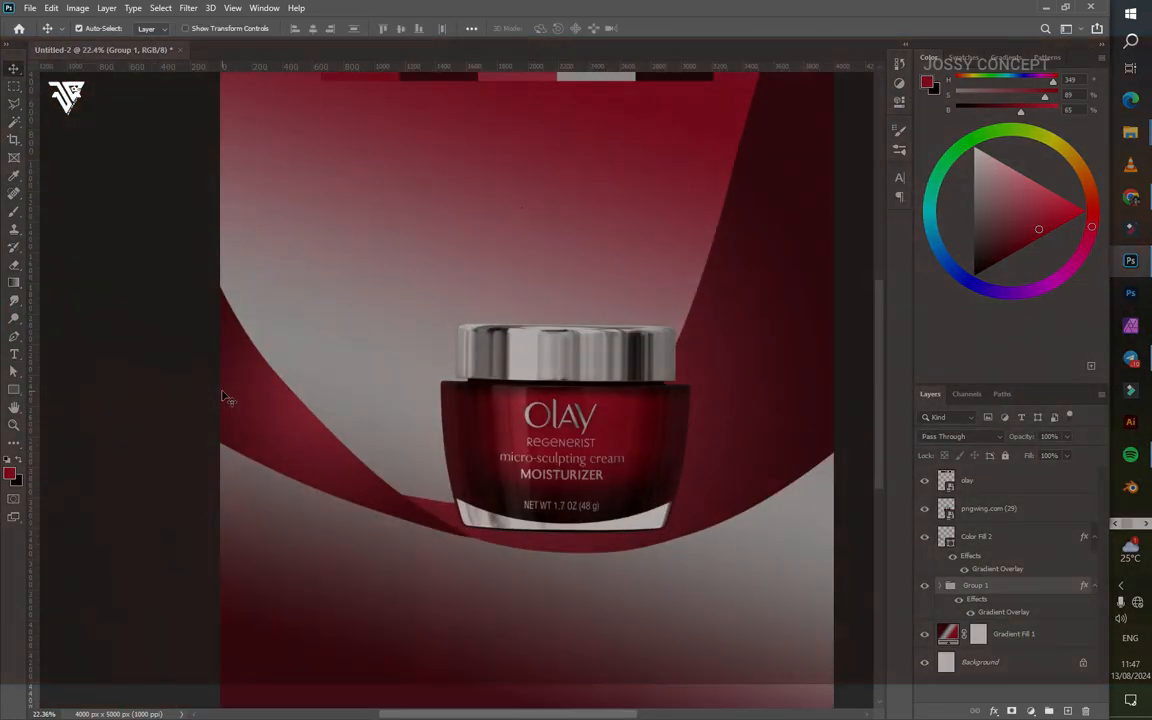
pyautogui.click(978, 510)
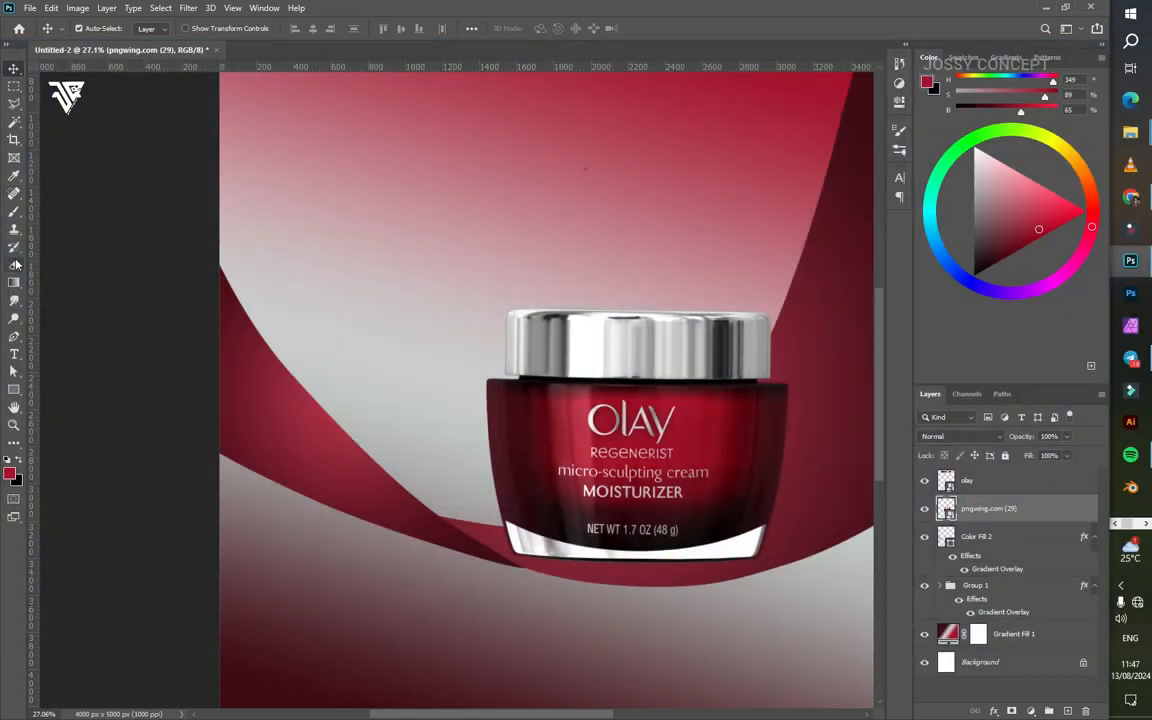
pyautogui.click(979, 541)
pyautogui.hotkey('ctrl', 'g')
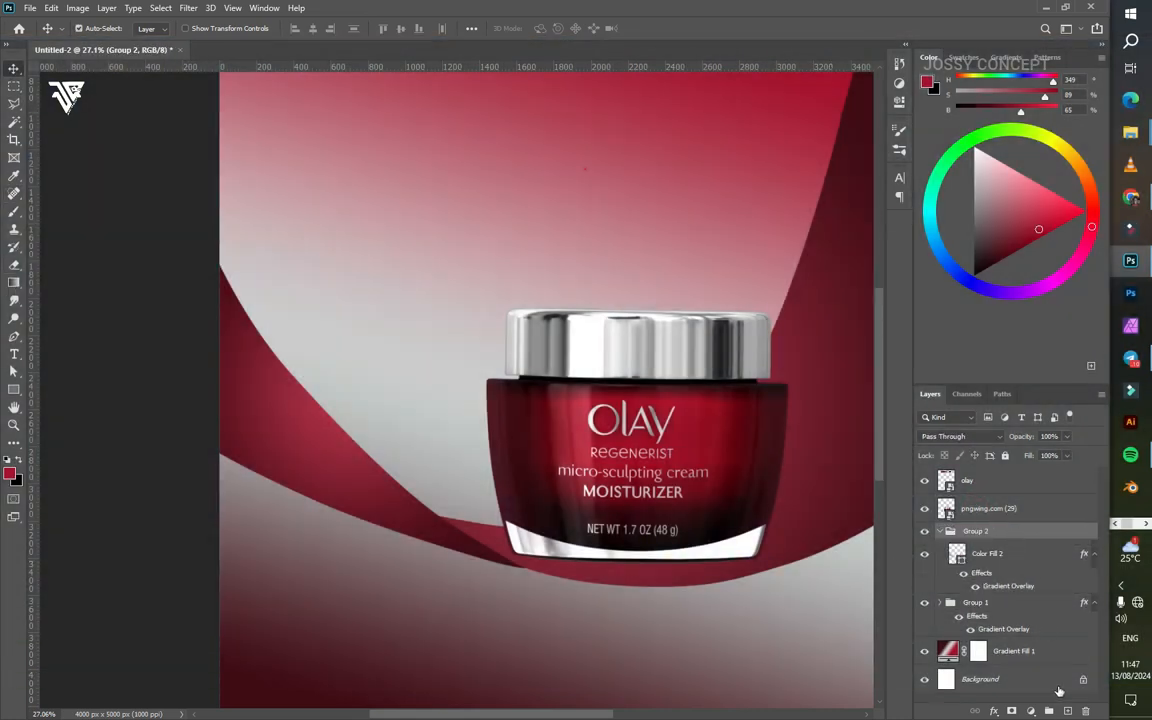
pyautogui.click(1067, 710)
pyautogui.moveTo(990, 556); pyautogui.dragTo(985, 522)
# Step: Draw a small narrow five-sided shape with the Pen tool on the red curve's left end and fill it with pale pink (#ffd8df)
pyautogui.scroll(5, 70, 345)
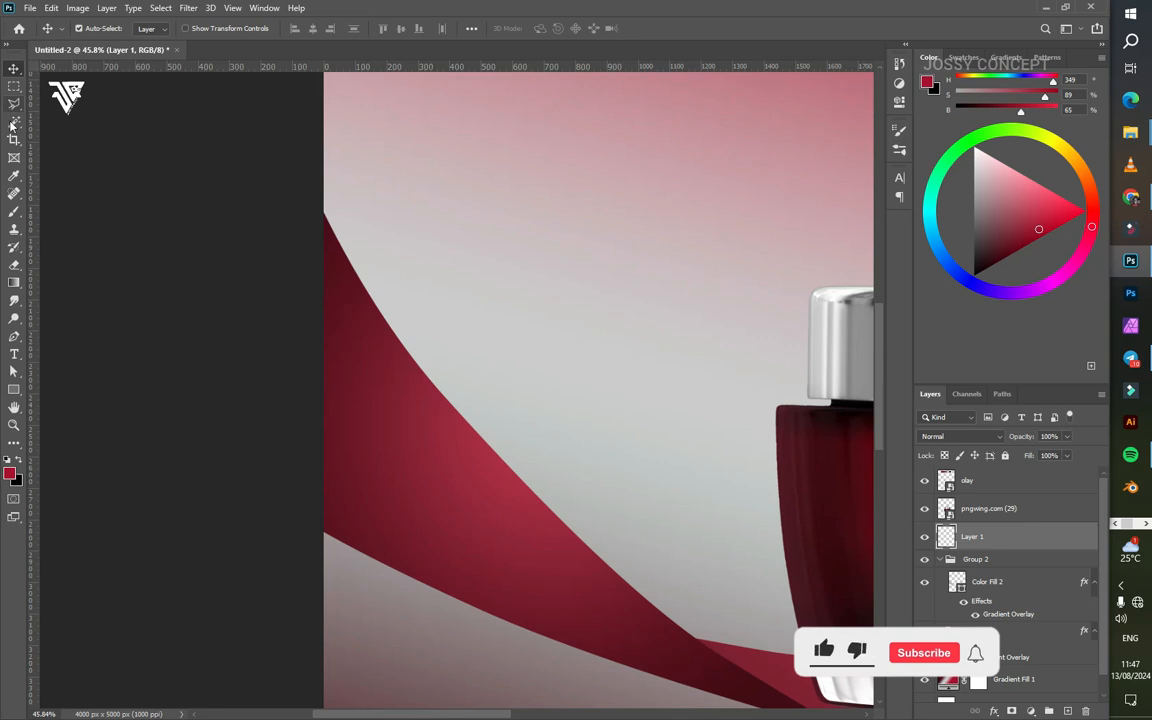
pyautogui.click(368, 384)
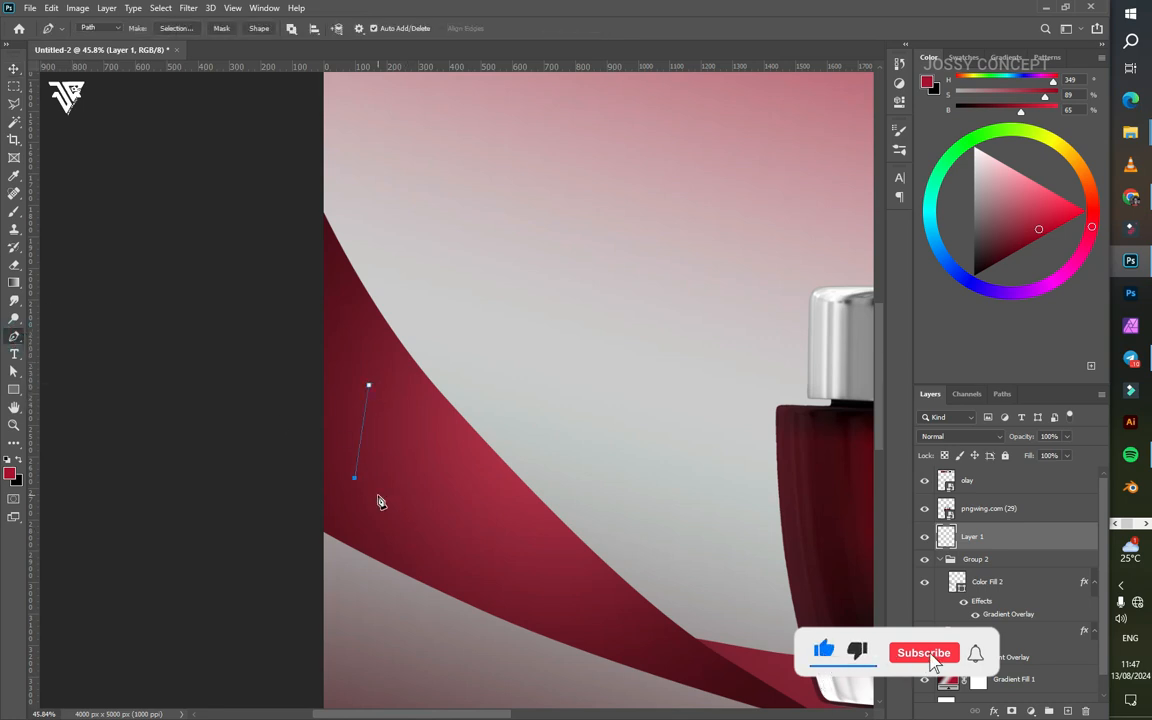
pyautogui.click(383, 380)
pyautogui.click(1032, 711)
pyautogui.click(1012, 470)
pyautogui.click(772, 318)
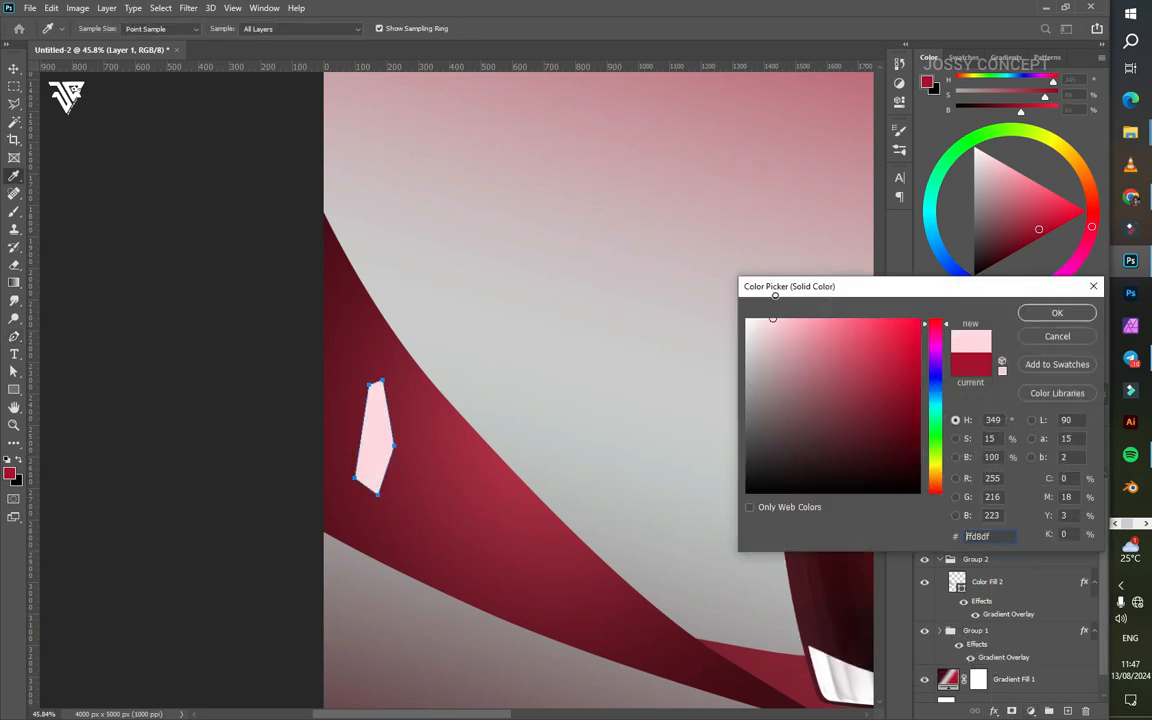
pyautogui.click(1057, 314)
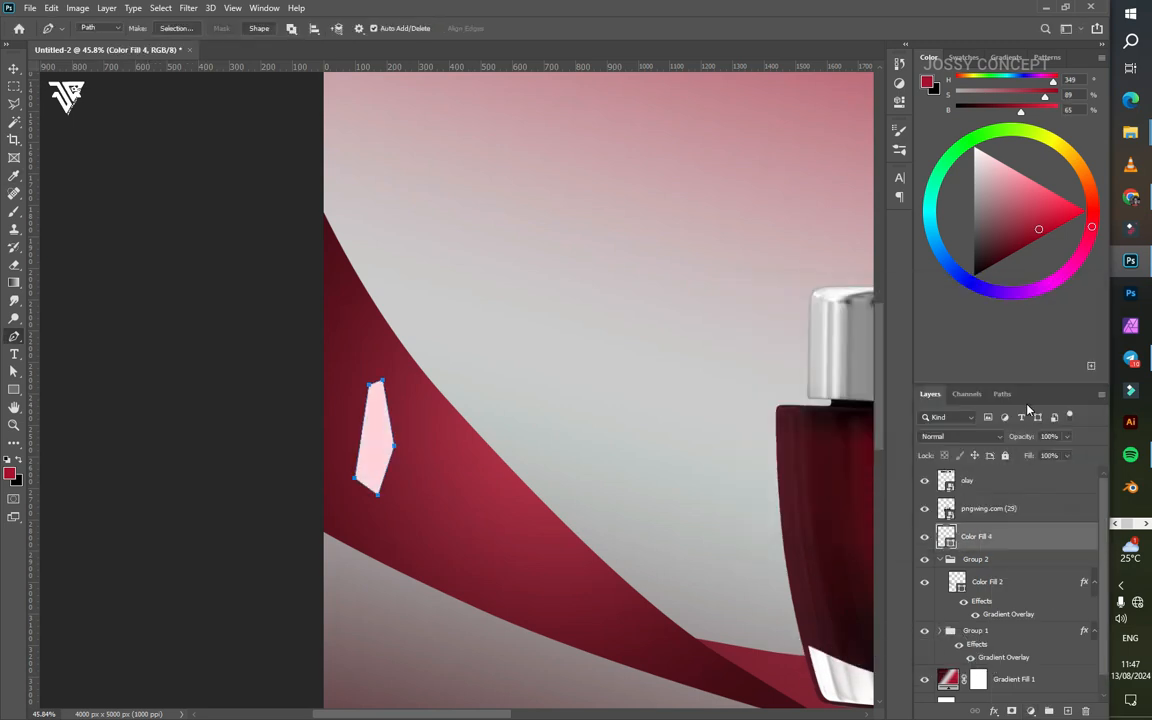
# Step: Convert the pale pink shape layer to a smart object and soften it into a diffuse glow with a strong Gaussian Blur
pyautogui.rightClick(985, 536)
pyautogui.click(900, 327)
pyautogui.click(188, 8)
pyautogui.moveTo(250, 160)
pyautogui.click(391, 216)
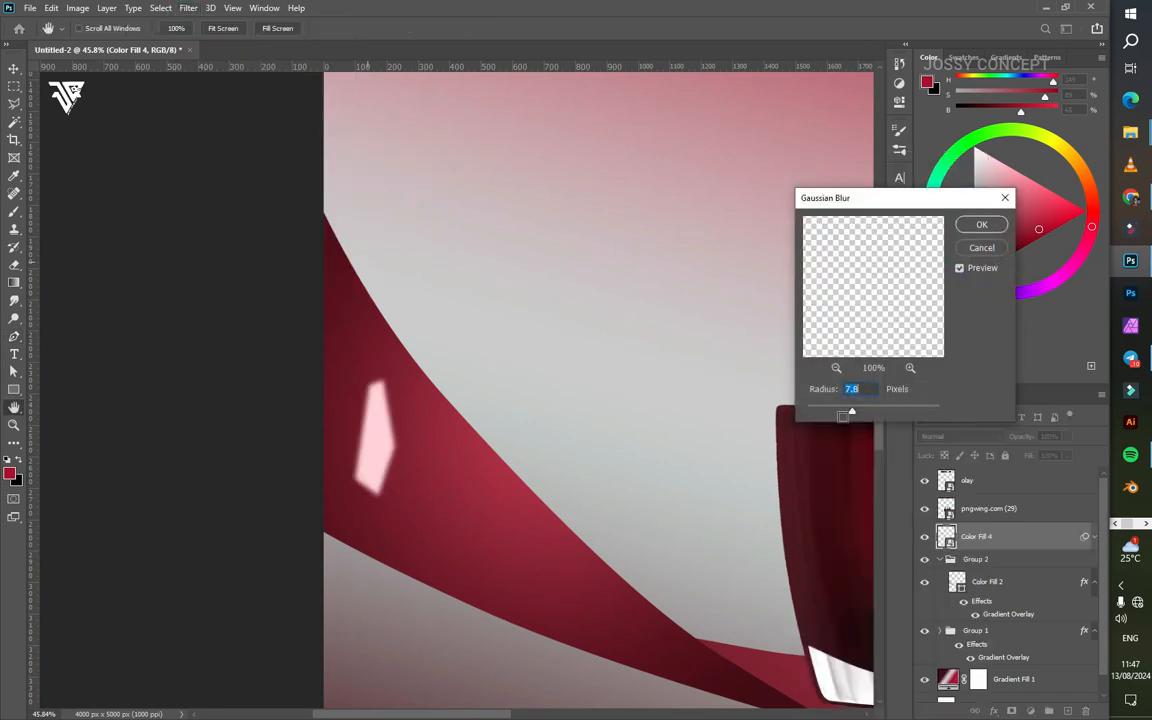
pyautogui.moveTo(874, 411); pyautogui.dragTo(888, 410)
pyautogui.click(981, 224)
# Step: Set the glow layer's blend mode to Soft Light and place a copy, enlarged to about 122%, farther down the red curve
pyautogui.press('p')
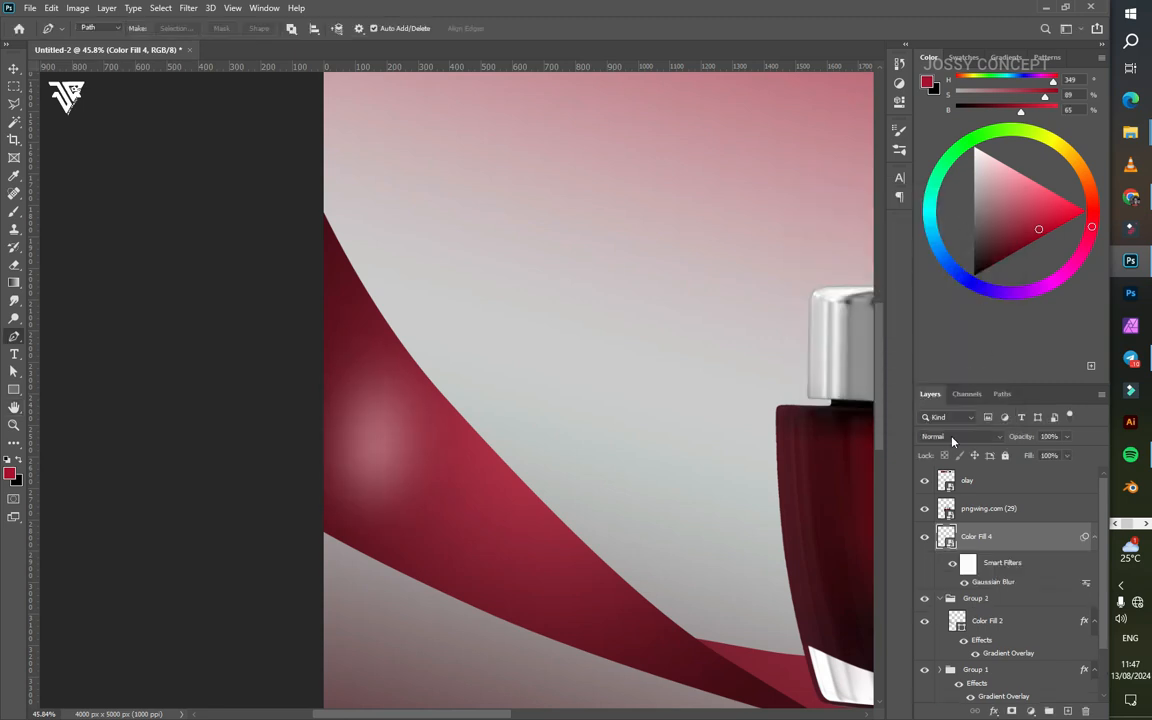
pyautogui.click(960, 436)
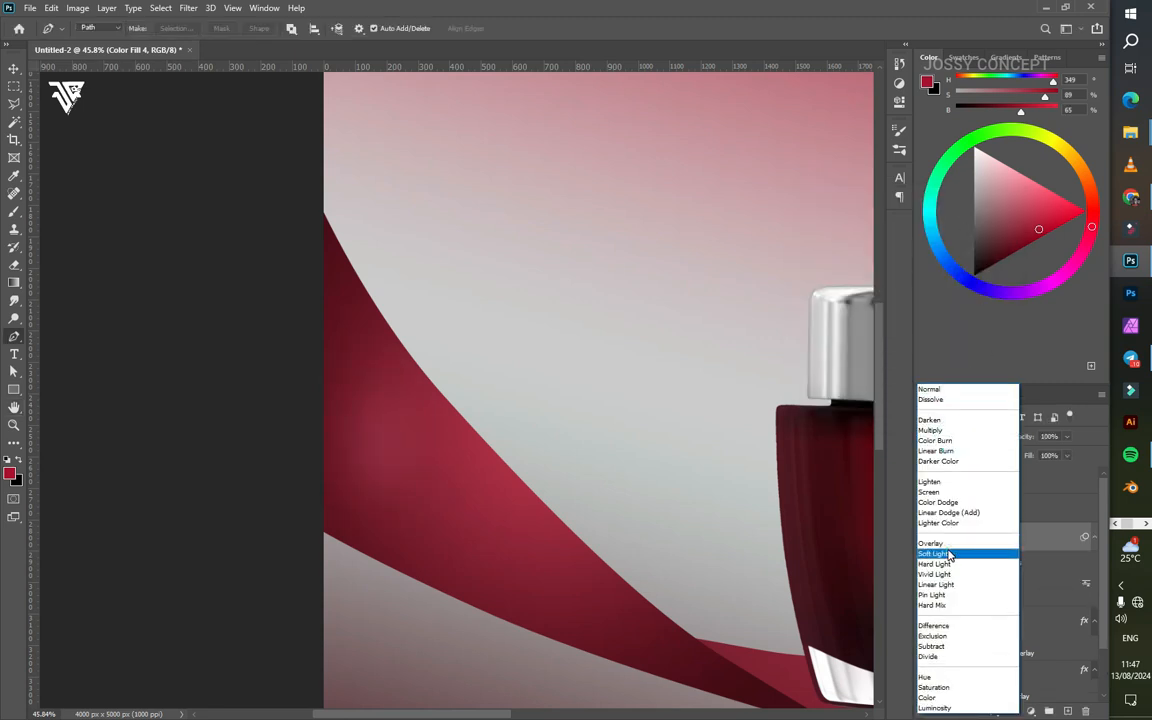
pyautogui.click(945, 553)
pyautogui.hotkey('ctrl', 'alt', 't')
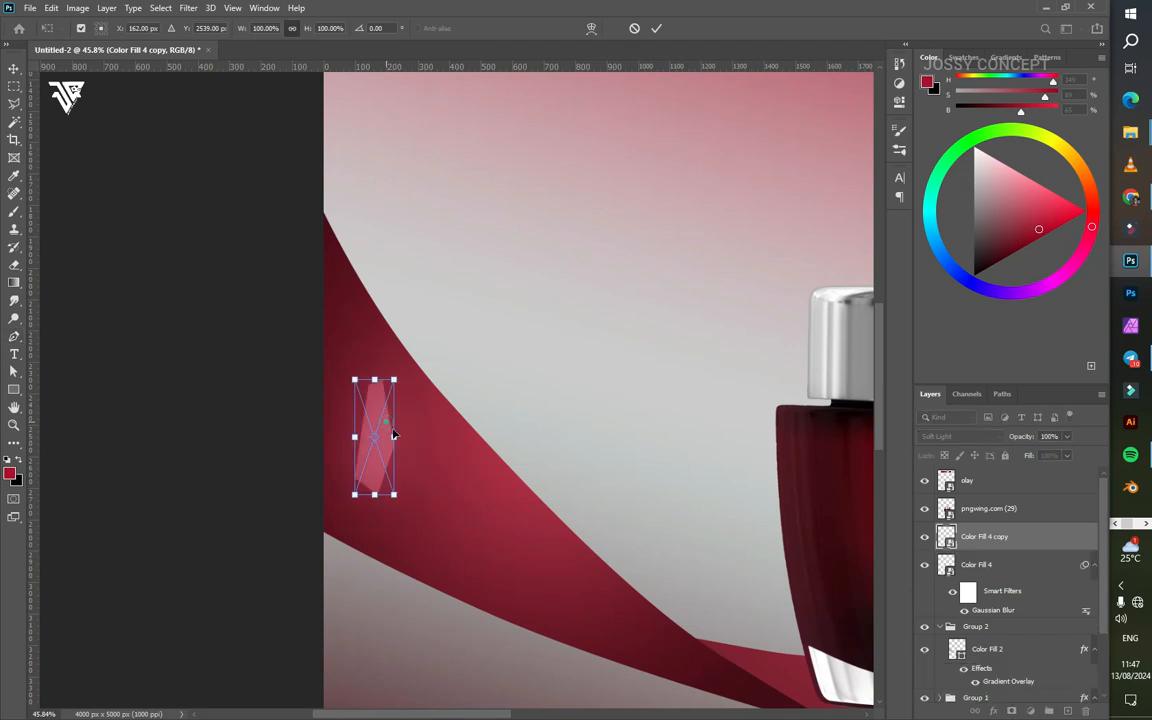
pyautogui.moveTo(354, 390); pyautogui.dragTo(449, 484)
pyautogui.moveTo(458, 440); pyautogui.dragTo(468, 422)
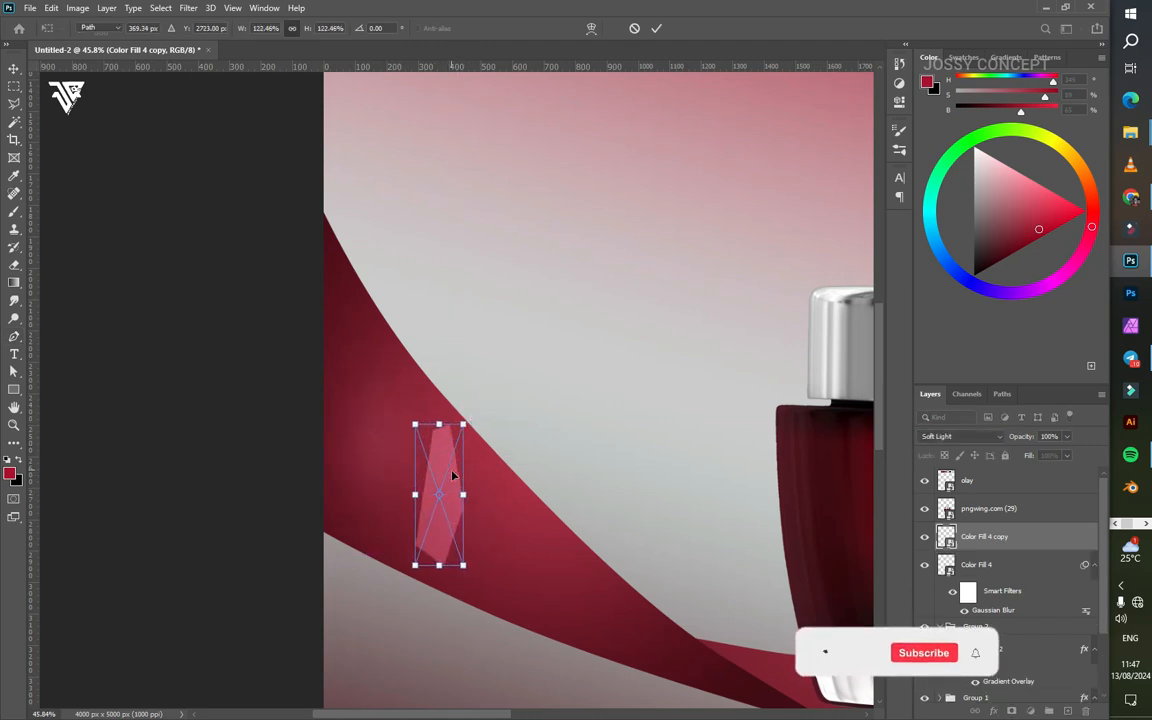
pyautogui.press('Return')
pyautogui.click(13, 66)
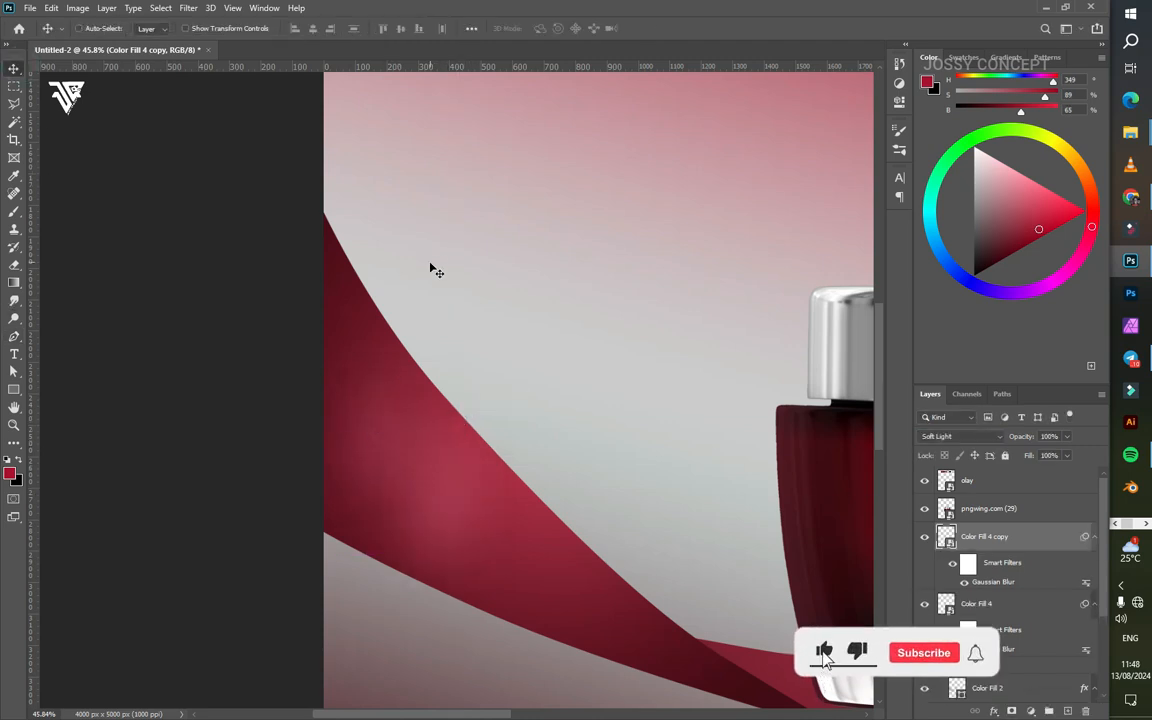
# Step: Place another copy of the soft glow farther along the red curve towards the jar
pyautogui.hotkey('ctrl', 'alt', 't')
pyautogui.moveTo(451, 459); pyautogui.dragTo(548, 512)
pyautogui.press('Return')
pyautogui.hotkey('ctrl', '0')
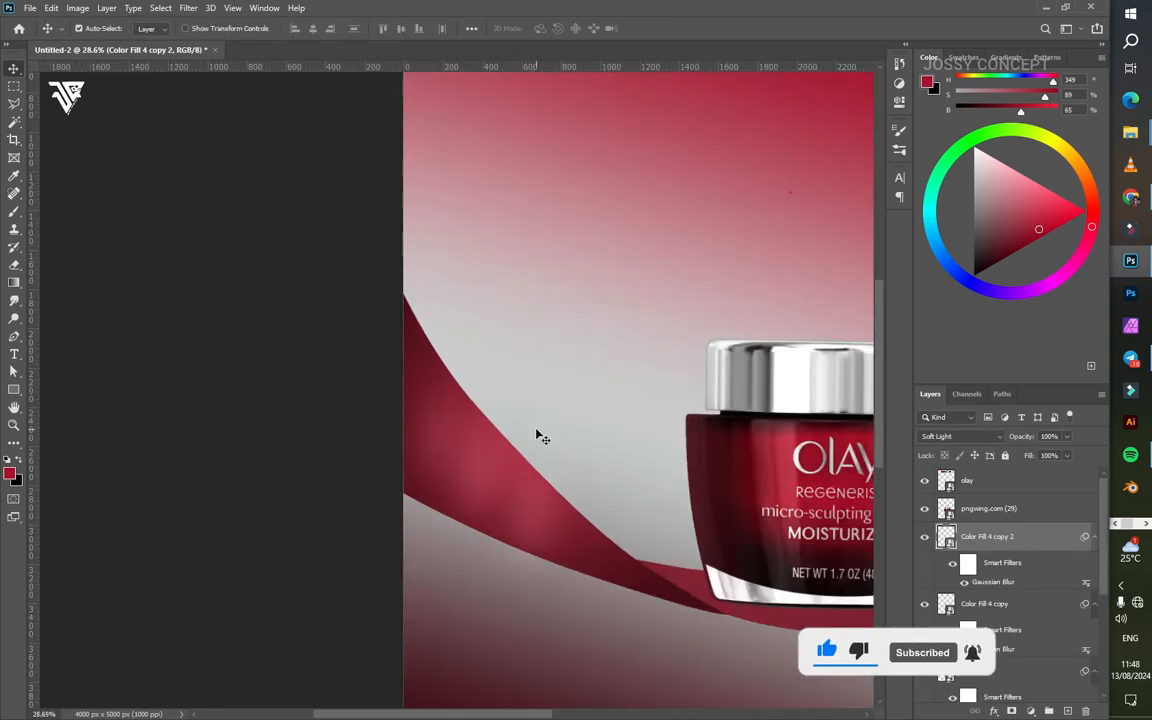
# Step: Place a copy of the soft glow, enlarged to about 387%, on the wide part of the red curve beyond the jar and reapply its Gaussian Blur
pyautogui.hotkey('ctrl', 'alt', 't')
pyautogui.moveTo(290, 418); pyautogui.dragTo(666, 241)
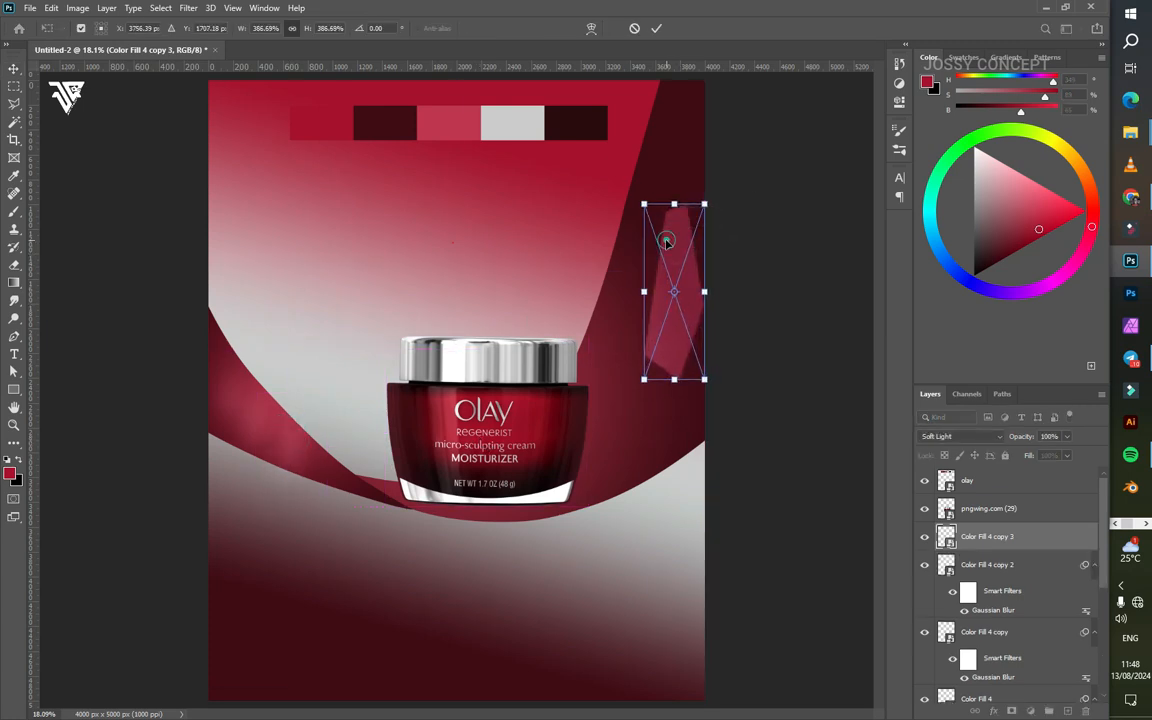
pyautogui.press('Return')
pyautogui.hotkey('ctrl', 'alt', 'f')
# Step: Raise the enlarged glow's Gaussian Blur radius to about 167.6 pixels
pyautogui.scroll(-1, 520, 281)
pyautogui.doubleClick(993, 581)
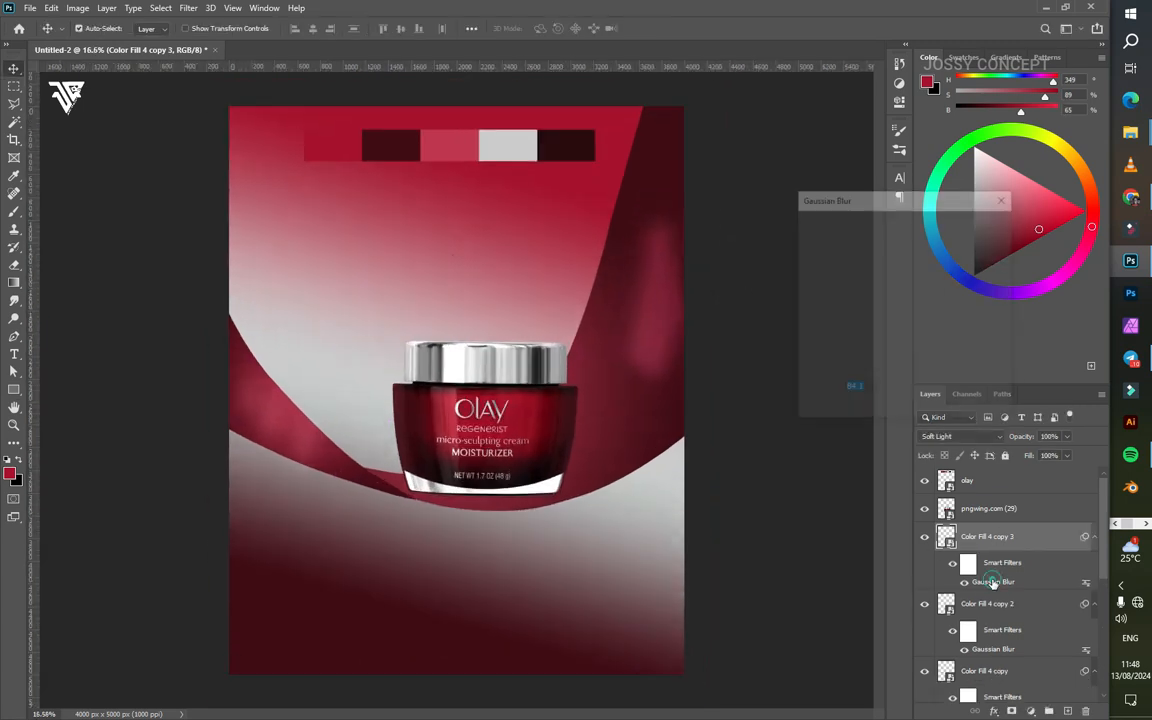
pyautogui.click(888, 408)
pyautogui.moveTo(898, 411); pyautogui.dragTo(908, 414)
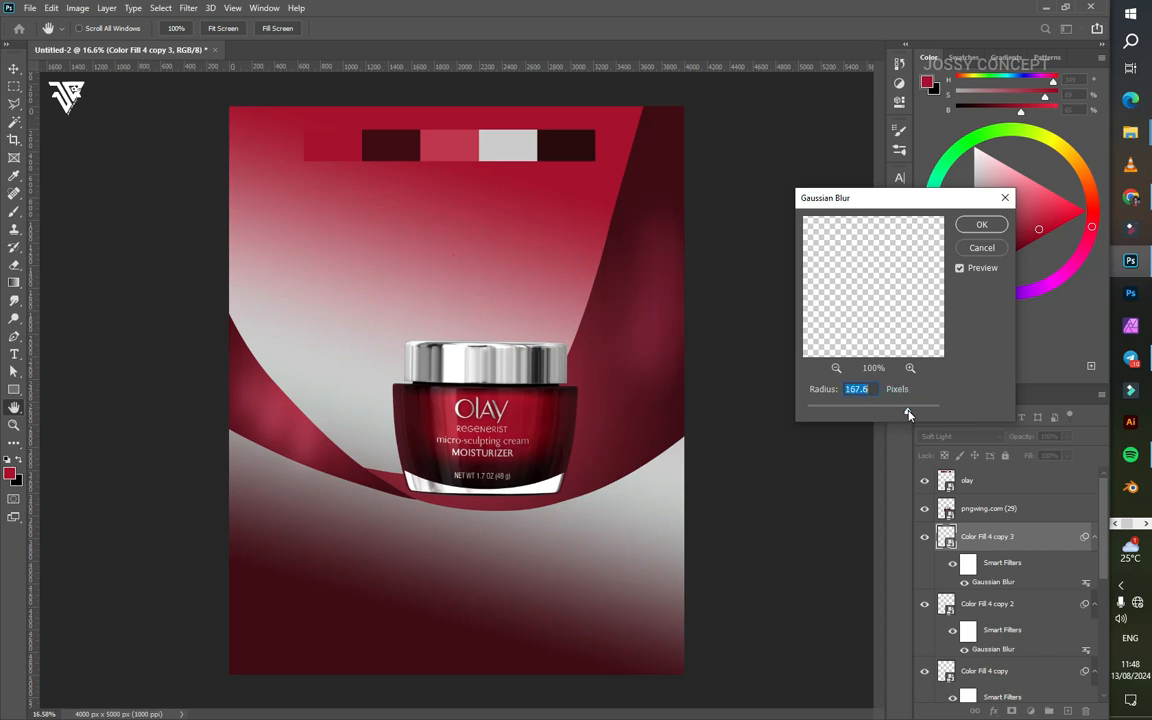
pyautogui.click(979, 222)
# Step: Shift the enlarged glow slightly inward and down on the curve and lower its opacity to about 63%
pyautogui.hotkey('ctrl', 't')
pyautogui.moveTo(675, 286); pyautogui.dragTo(667, 306)
pyautogui.doubleClick(667, 306)
pyautogui.scroll(-8, 506, 488)
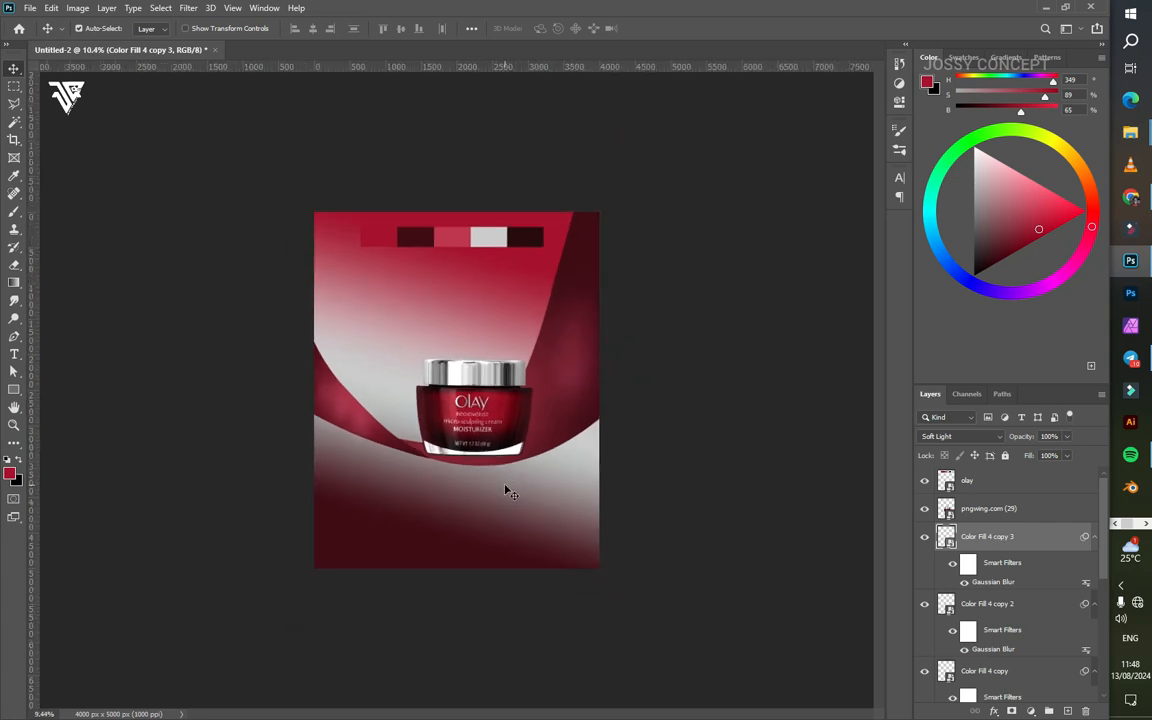
pyautogui.scroll(7, 512, 494)
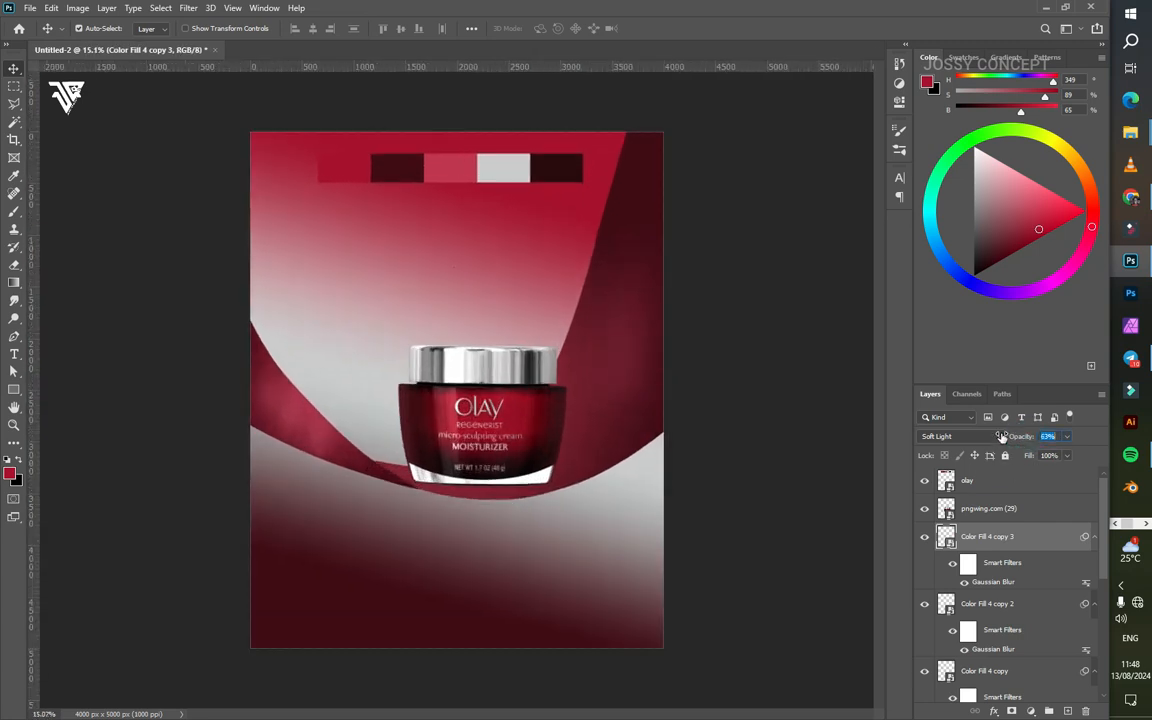
# Step: Group the soft glow layers together
pyautogui.click(988, 608)
pyautogui.scroll(-1, 988, 613)
pyautogui.keyDown('shift'); pyautogui.click(980, 680); pyautogui.keyUp('shift')
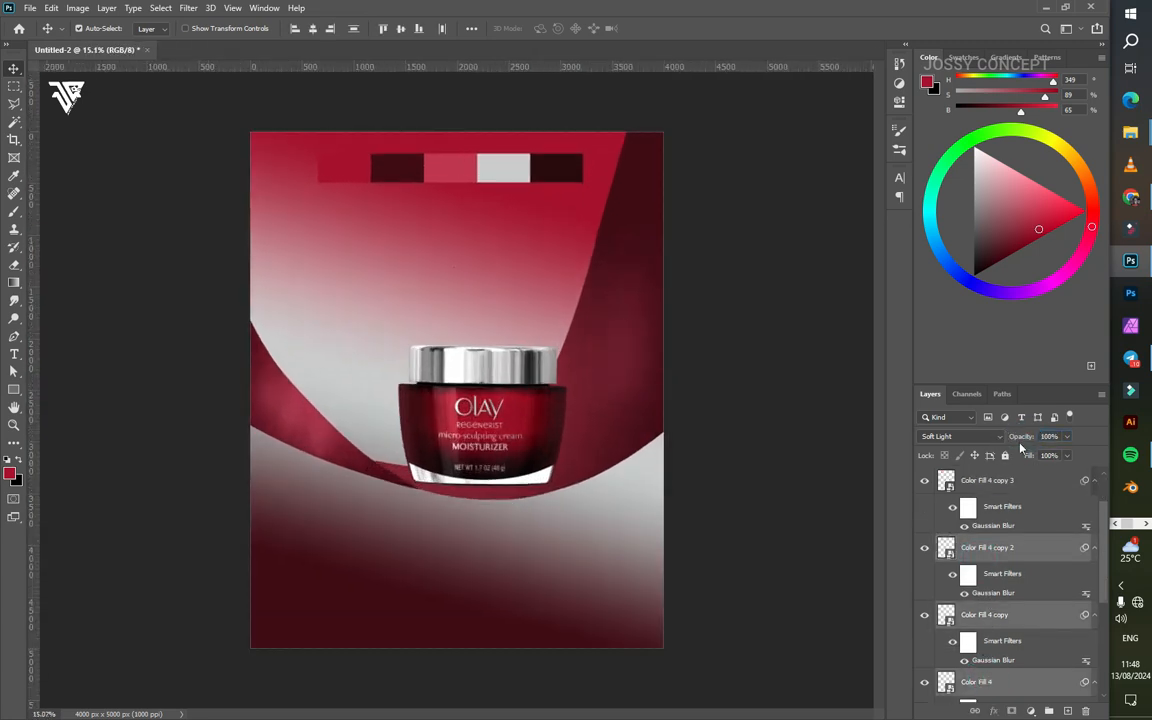
pyautogui.hotkey('ctrl', 'g')
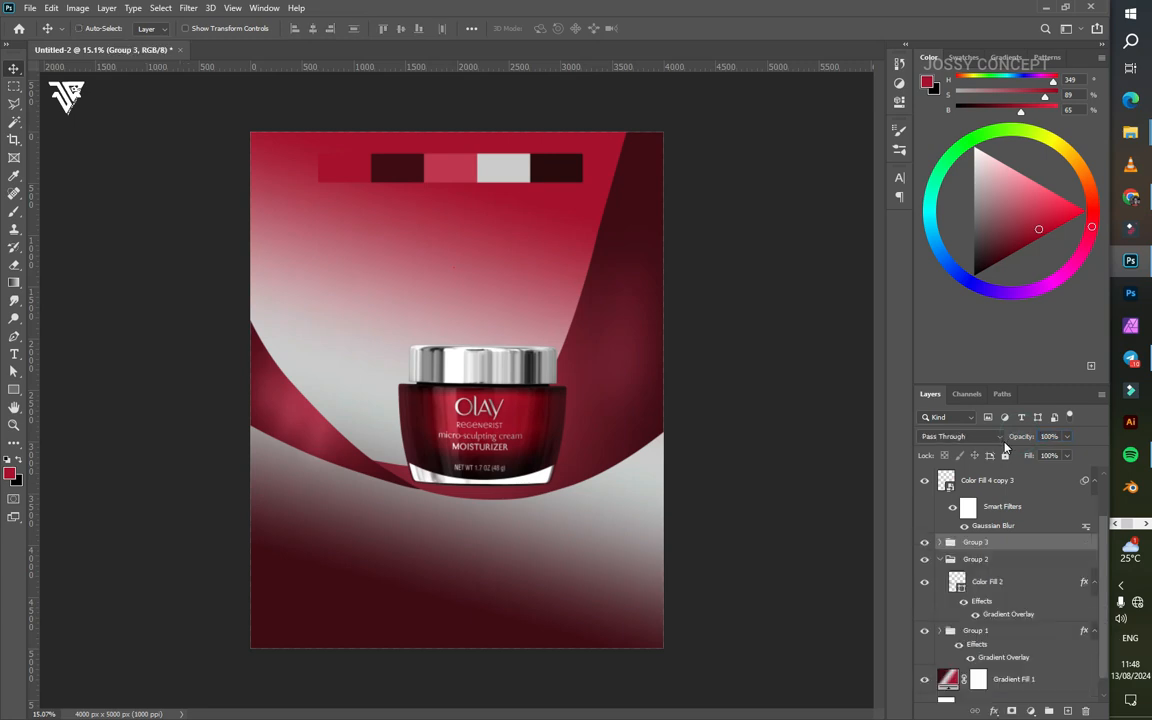
# Step: Combine the glow group and the two curve shape groups into one parent group
pyautogui.click(941, 559)
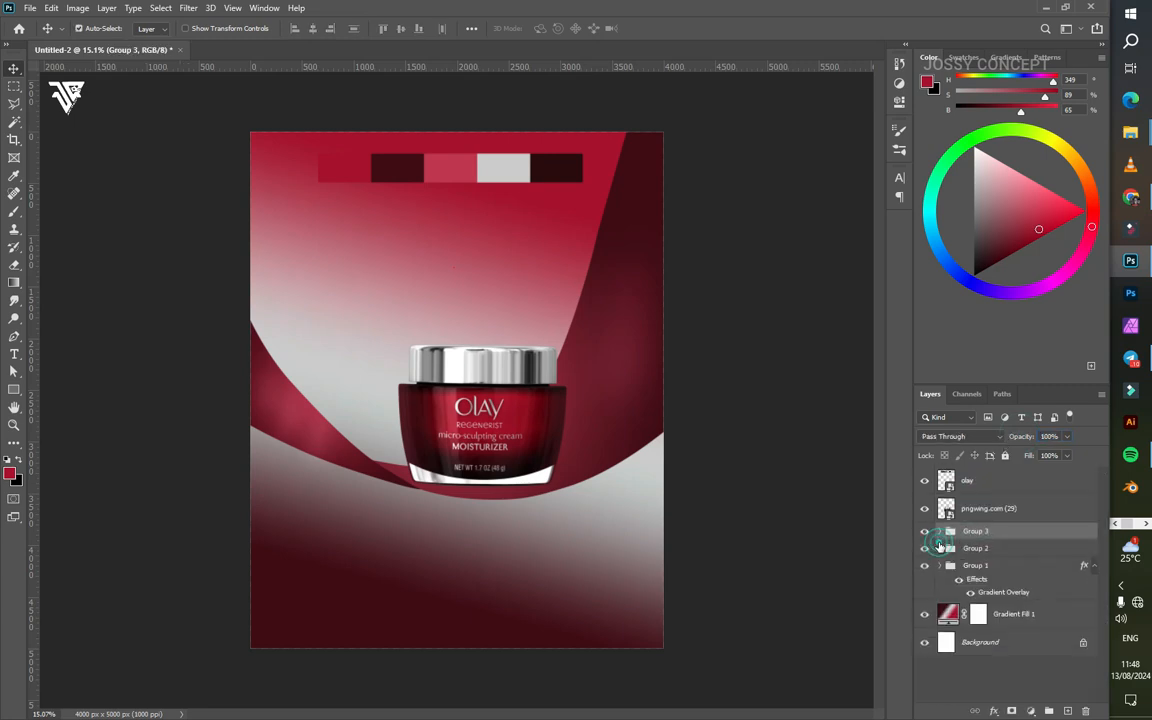
pyautogui.keyDown('shift'); pyautogui.click(972, 568); pyautogui.keyUp('shift')
pyautogui.hotkey('ctrl', 'g')
# Step: Examine the shading of the red curve and the area around the jar's base at several magnifications
pyautogui.scroll(-5, 643, 416)
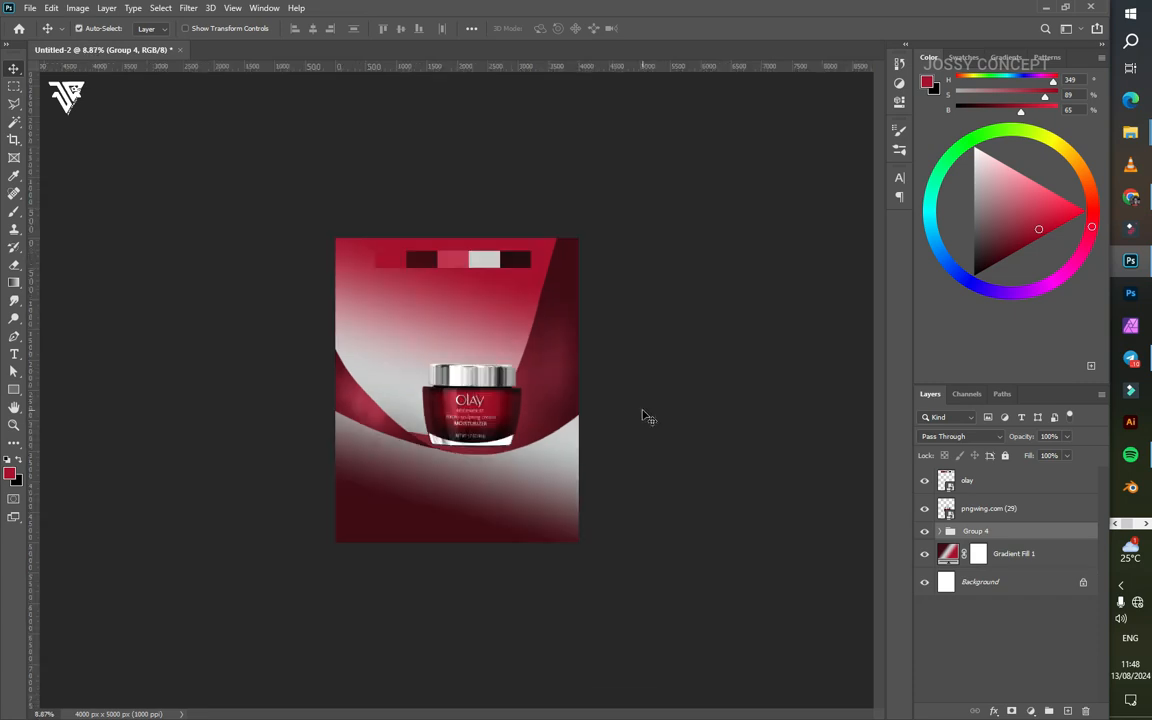
pyautogui.scroll(10, 445, 428)
pyautogui.scroll(2, 210, 521)
pyautogui.scroll(-8, 211, 519)
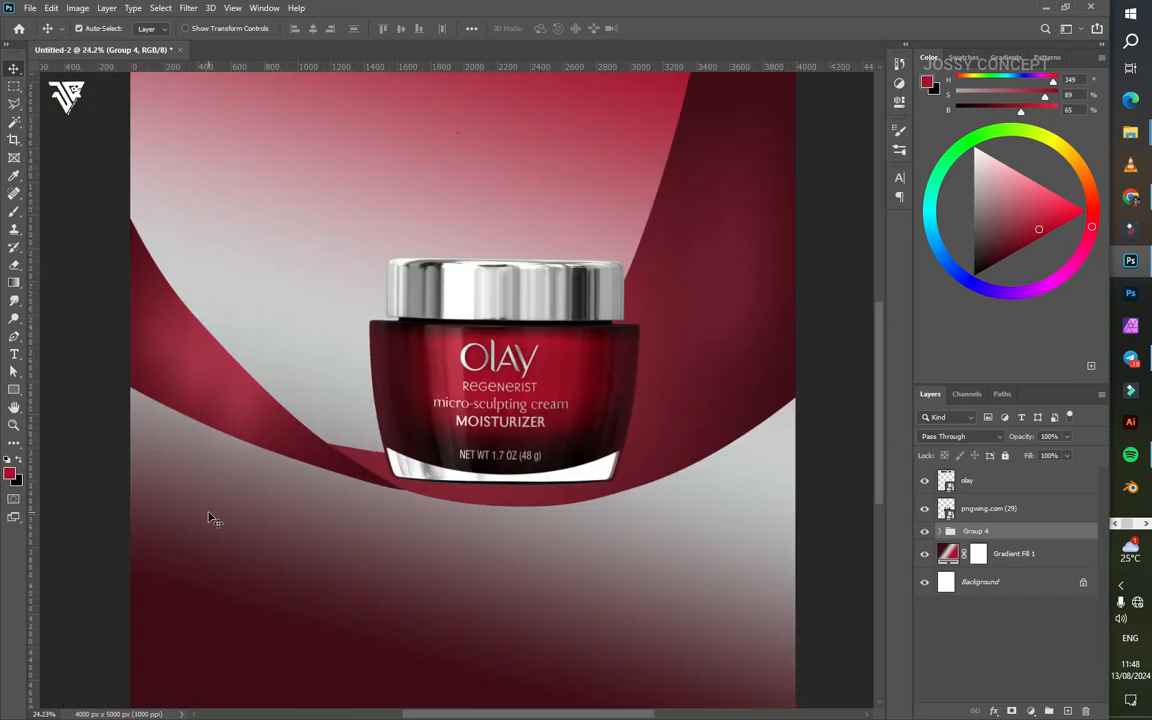
pyautogui.scroll(-1, 210, 519)
pyautogui.scroll(8, 510, 557)
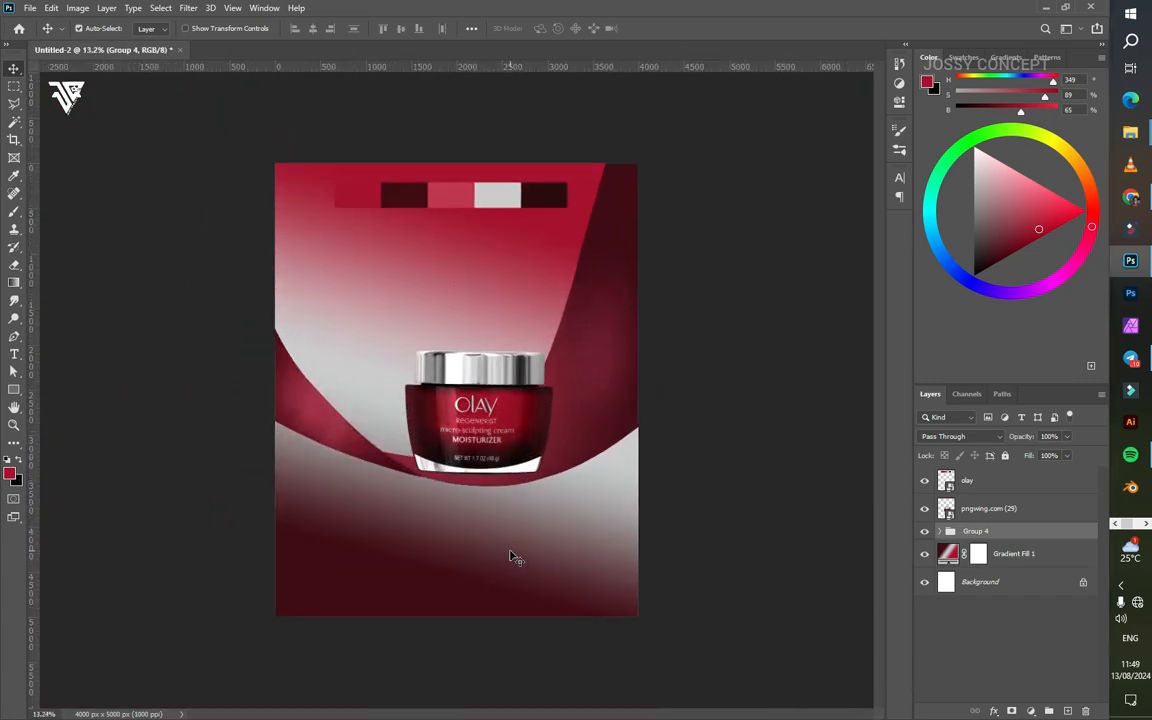
pyautogui.scroll(7, 326, 485)
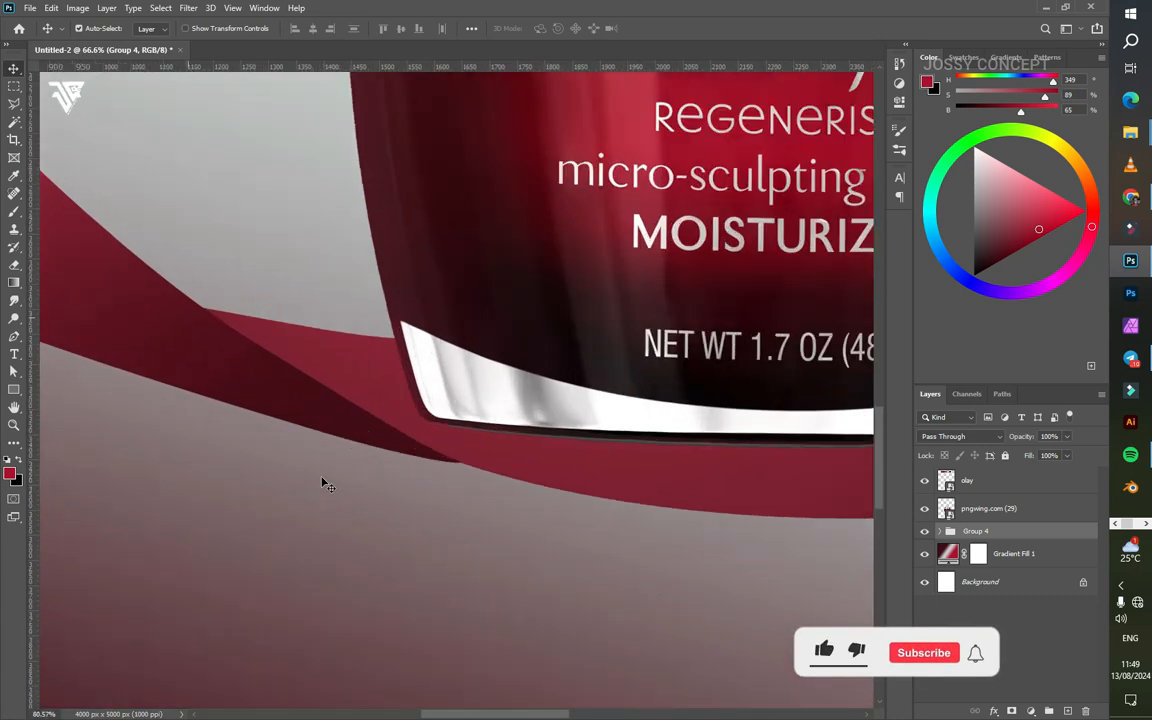
pyautogui.scroll(-5, 326, 485)
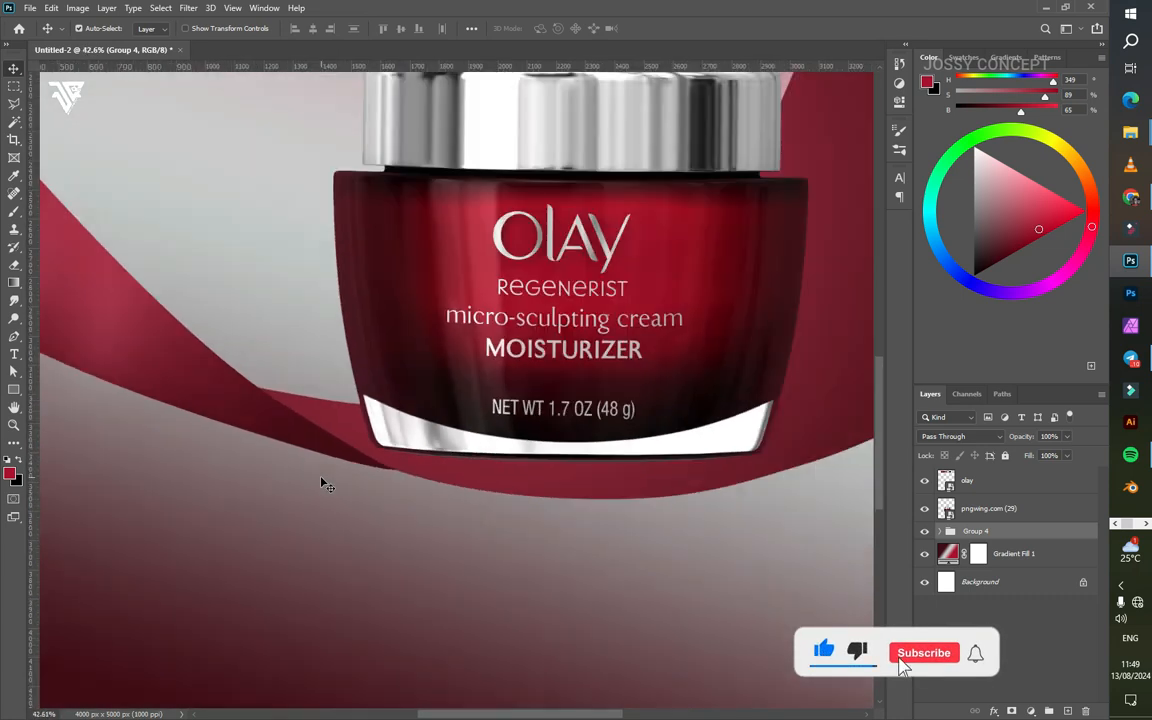
# Step: Add a new layer clipped to the curve group and brush soft black shading along the curve's lower-left edge at 36% opacity and 64% flow
pyautogui.click(1067, 709)
pyautogui.keyDown('alt'); pyautogui.click(996, 546); pyautogui.keyUp('alt')
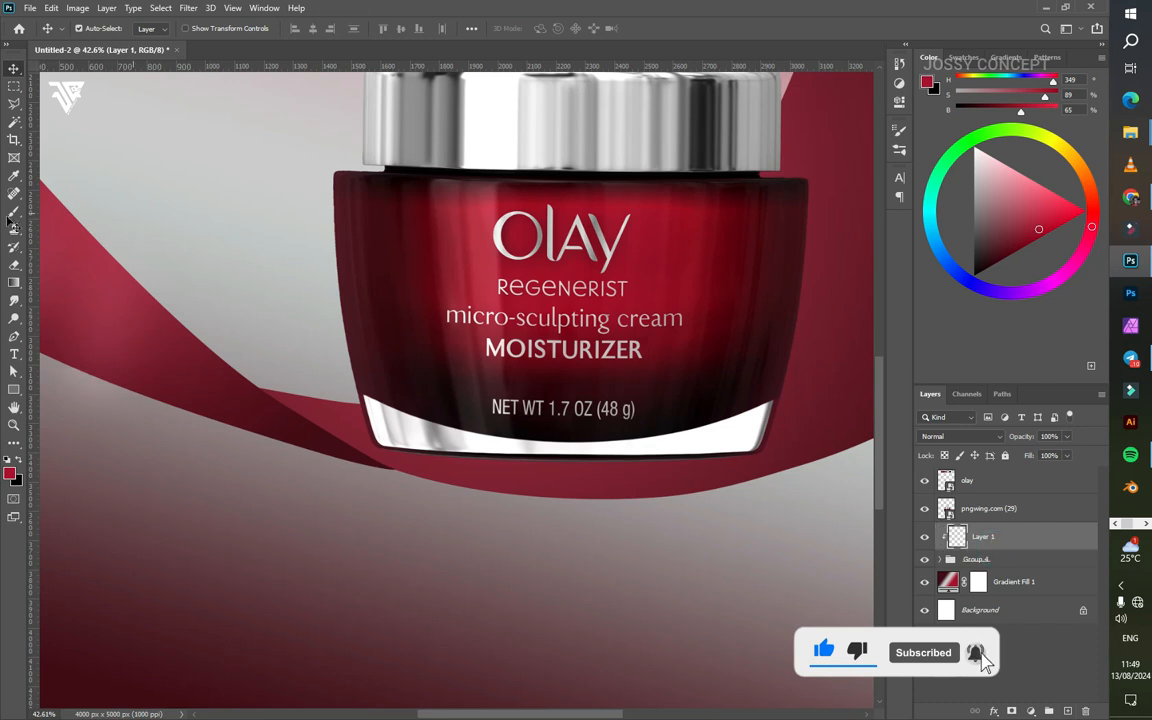
pyautogui.rightClick(14, 211)
pyautogui.click(56, 211)
pyautogui.press('x')
pyautogui.moveTo(158, 415); pyautogui.dragTo(209, 448)
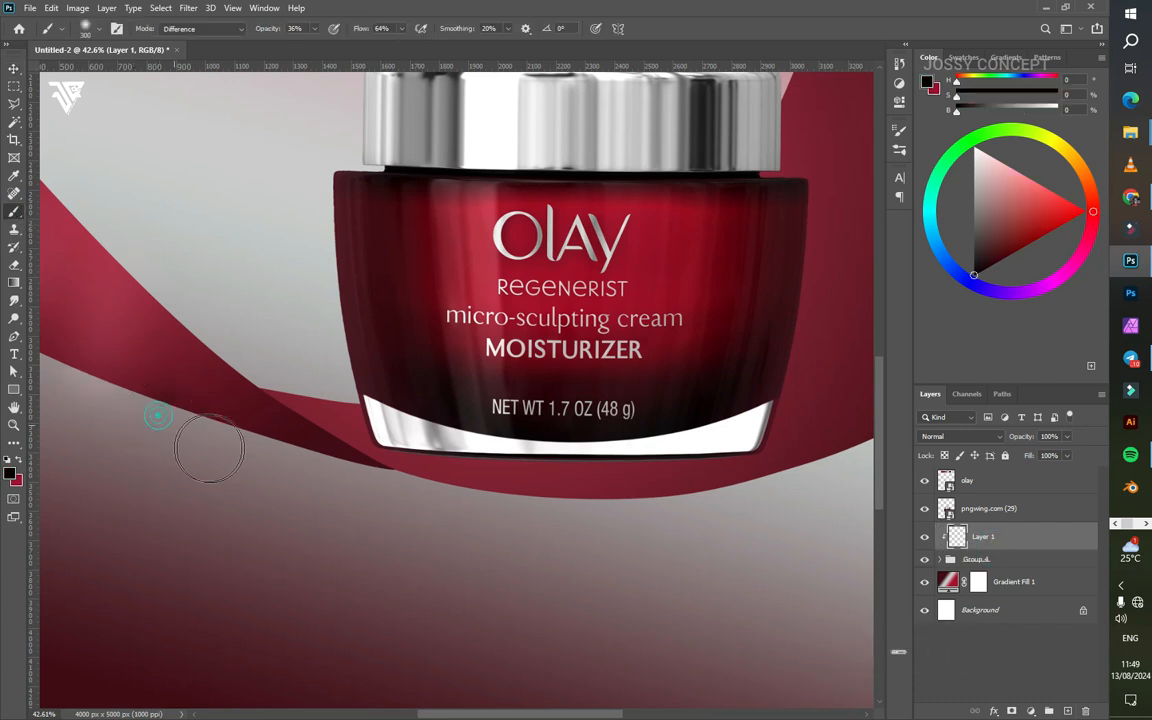
pyautogui.moveTo(105, 335); pyautogui.dragTo(505, 427)
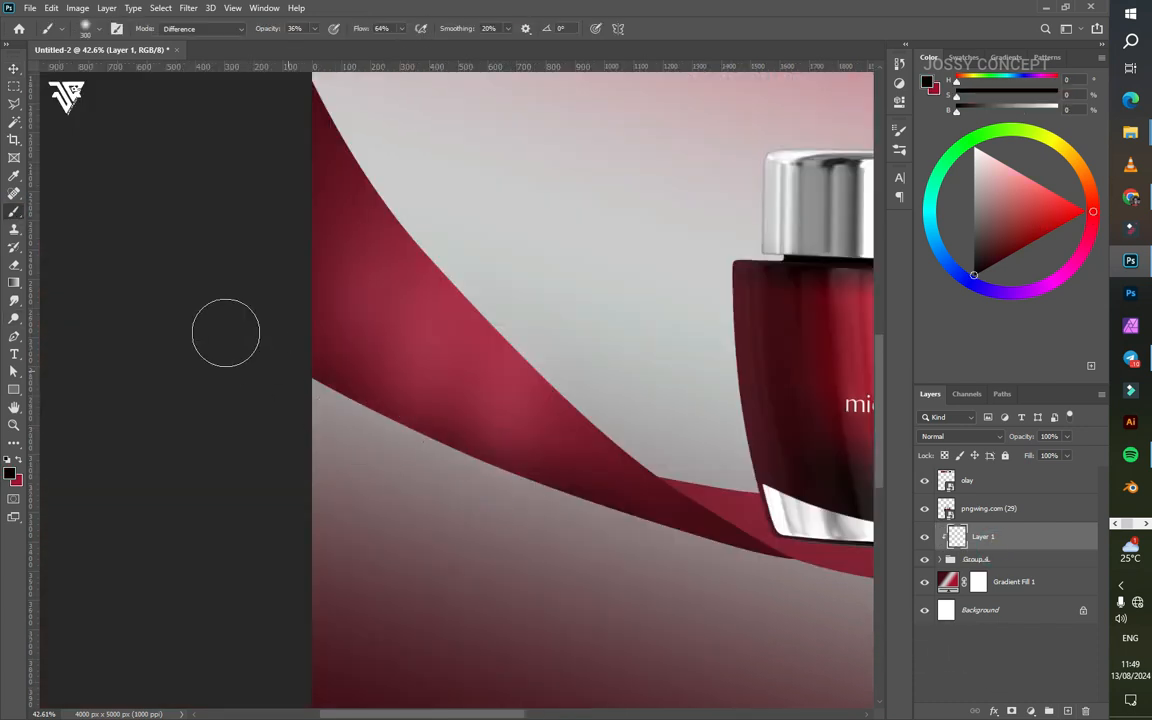
# Step: Extend the soft black brush shading along the curve's lower edge beneath the jar
pyautogui.scroll(3, 456, 381)
pyautogui.scroll(-7, 460, 380)
pyautogui.moveTo(535, 467); pyautogui.dragTo(305, 475)
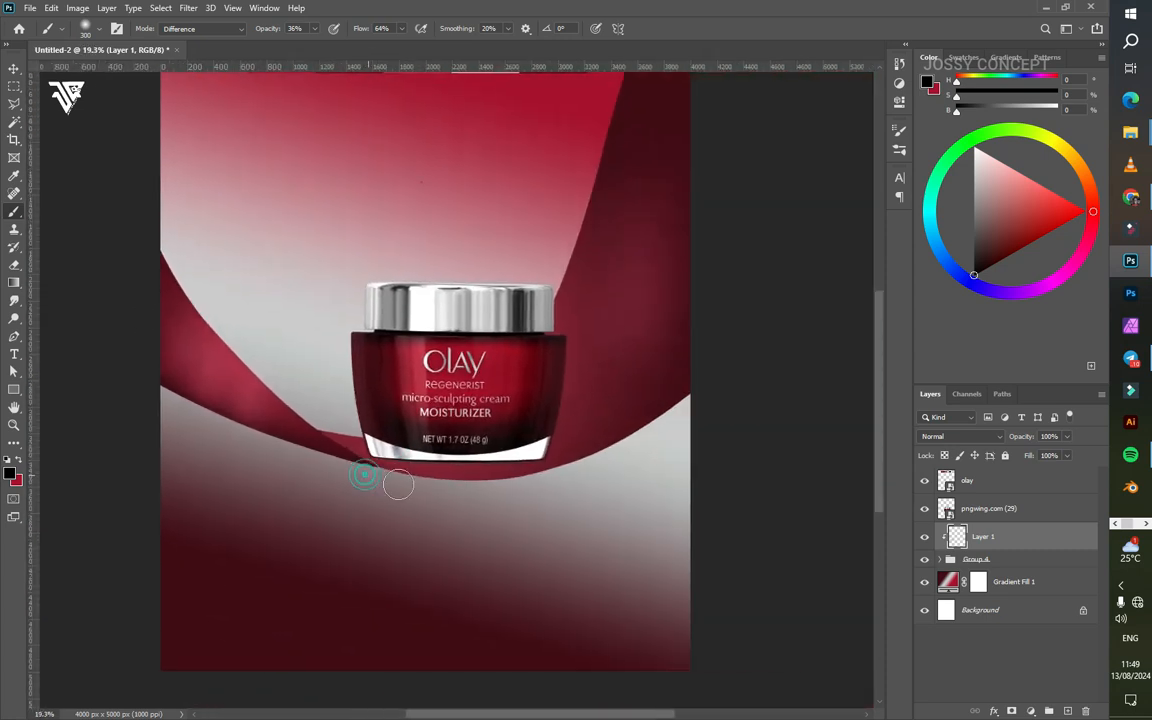
pyautogui.scroll(1, 414, 485)
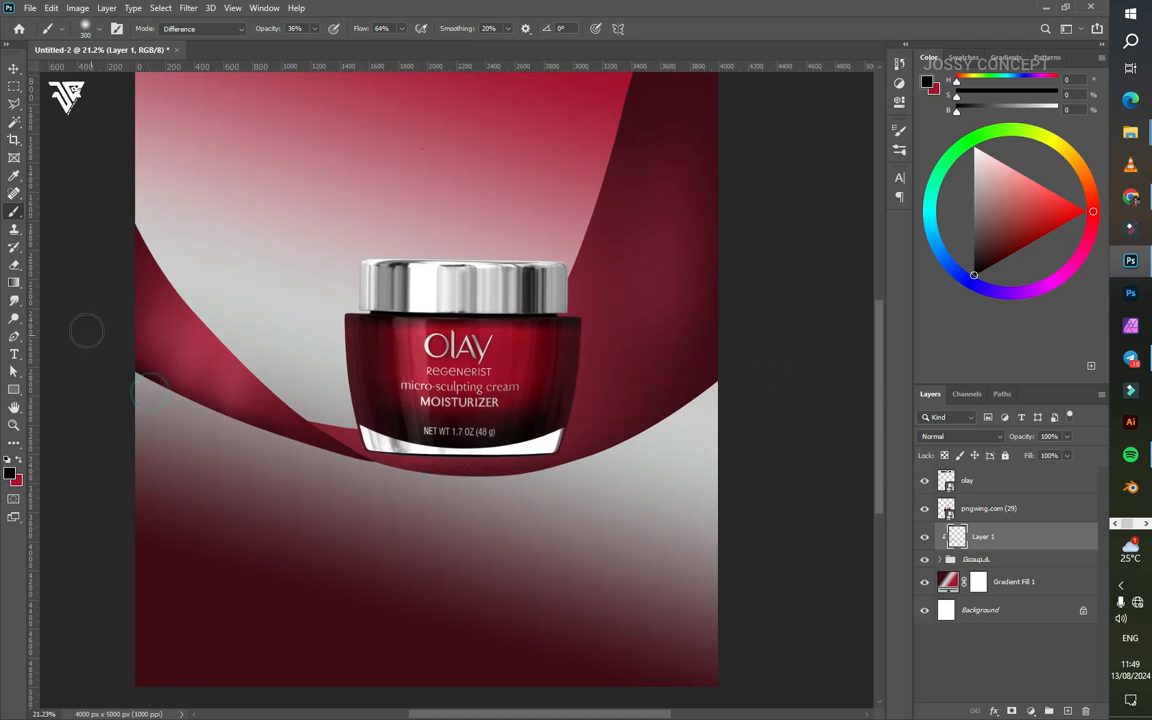
pyautogui.scroll(5, 100, 355)
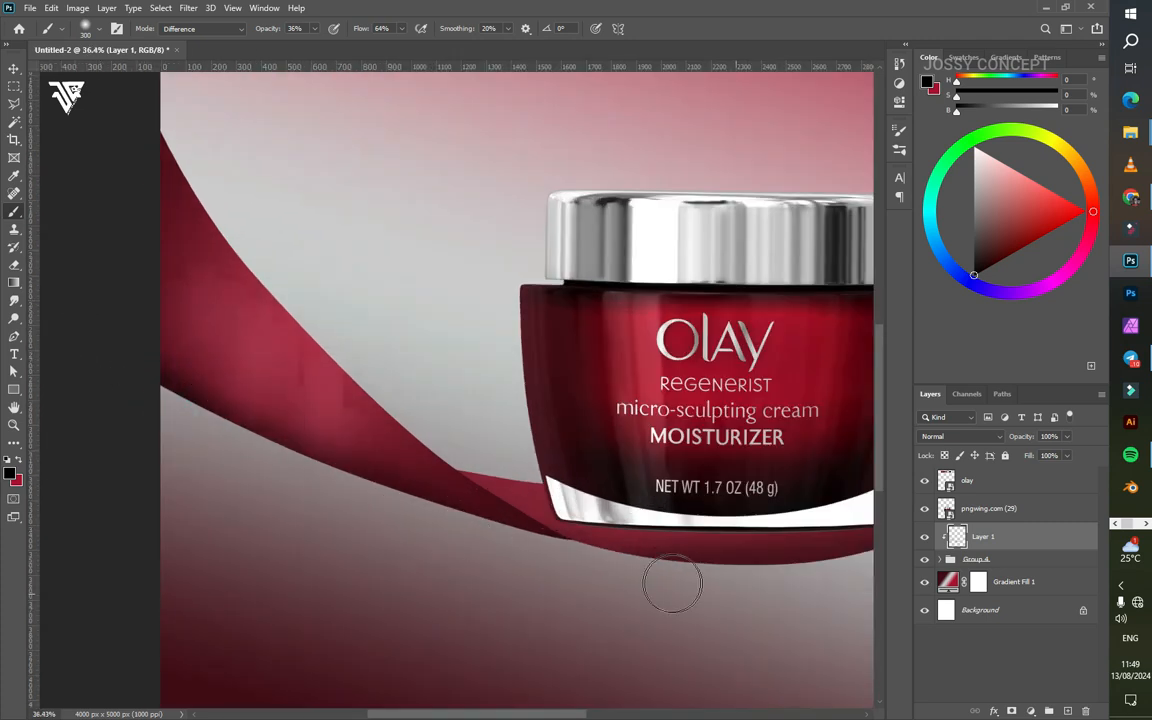
pyautogui.scroll(-8, 391, 545)
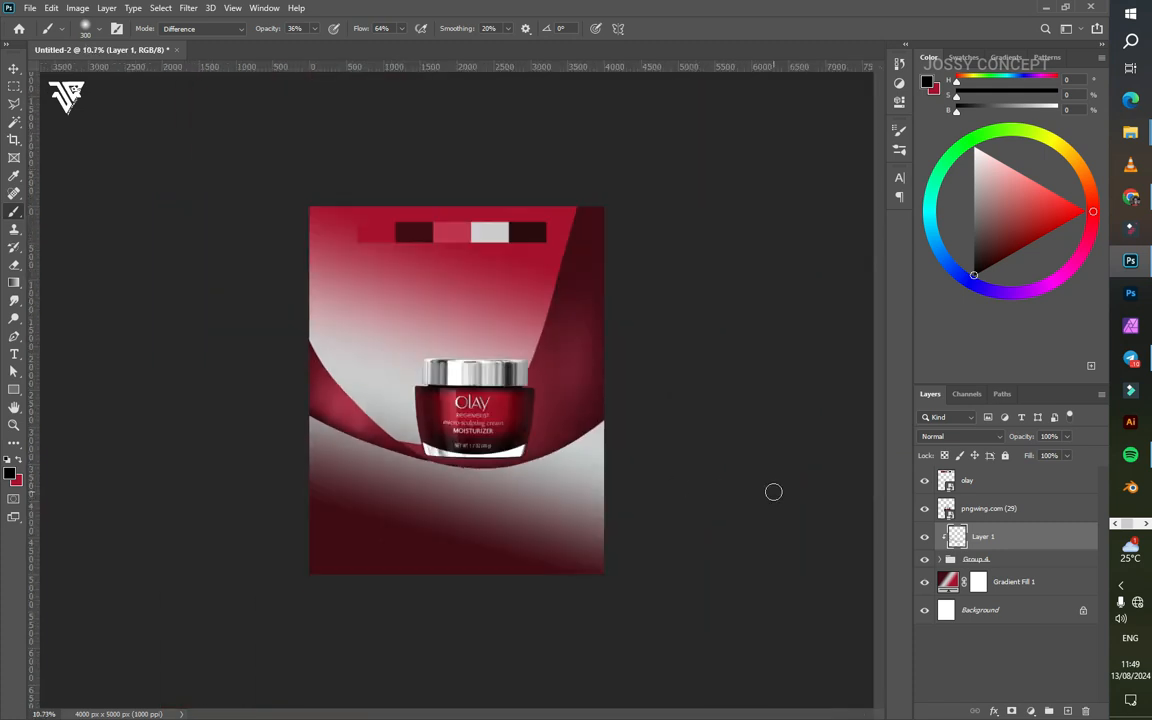
# Step: Add another new layer above the shading layer and fill it with 50% Gray
pyautogui.click(1070, 710)
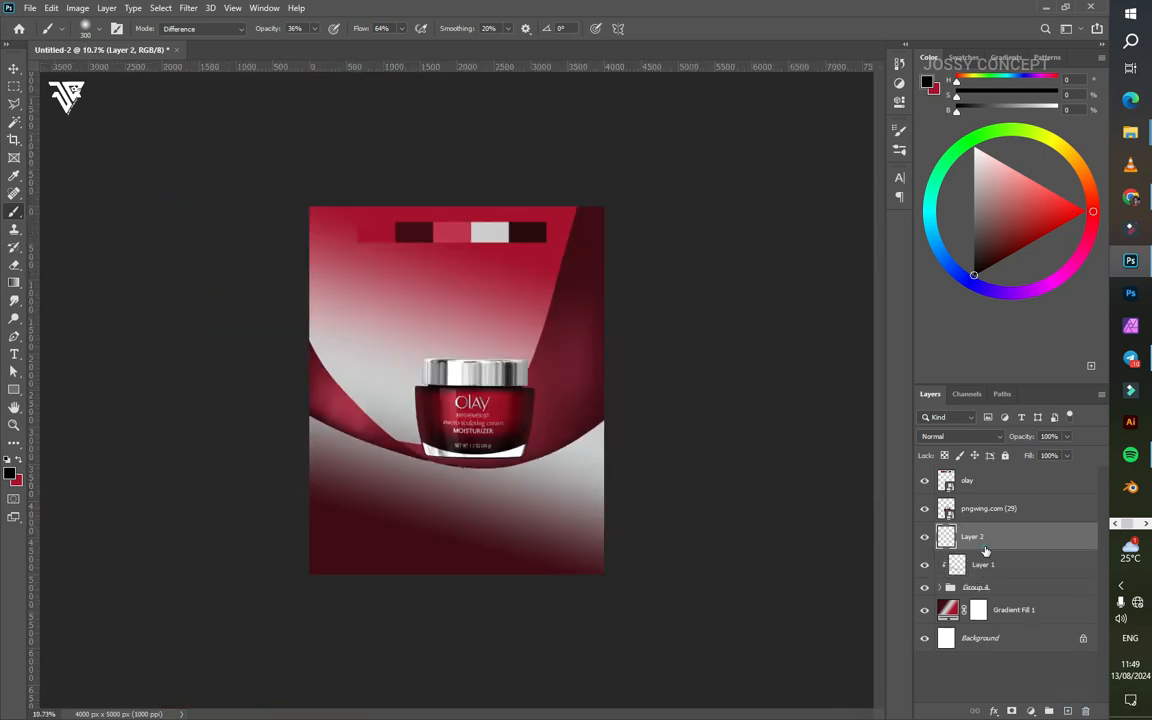
pyautogui.hotkey('ctrl', '0')
pyautogui.hotkey('shift', 'F5')
pyautogui.click(560, 194)
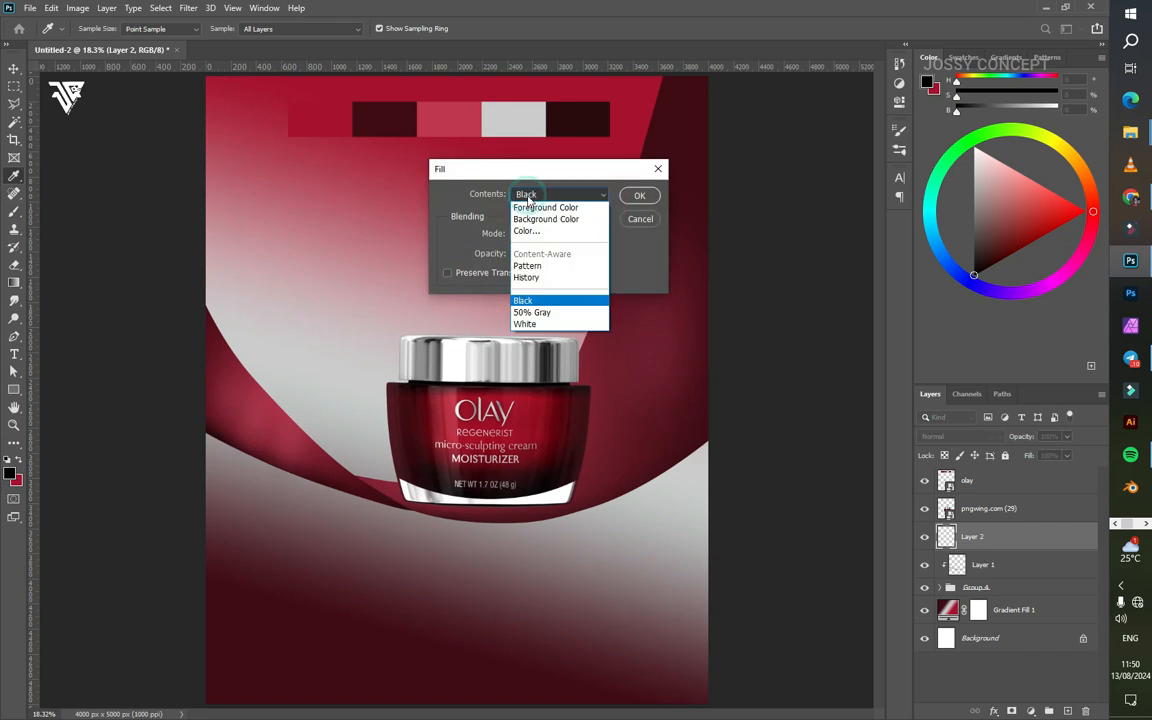
pyautogui.click(545, 300)
pyautogui.click(641, 196)
# Step: Set the gray layer's blend mode to Overlay and clip it to the curve group
pyautogui.press('b')
pyautogui.click(960, 436)
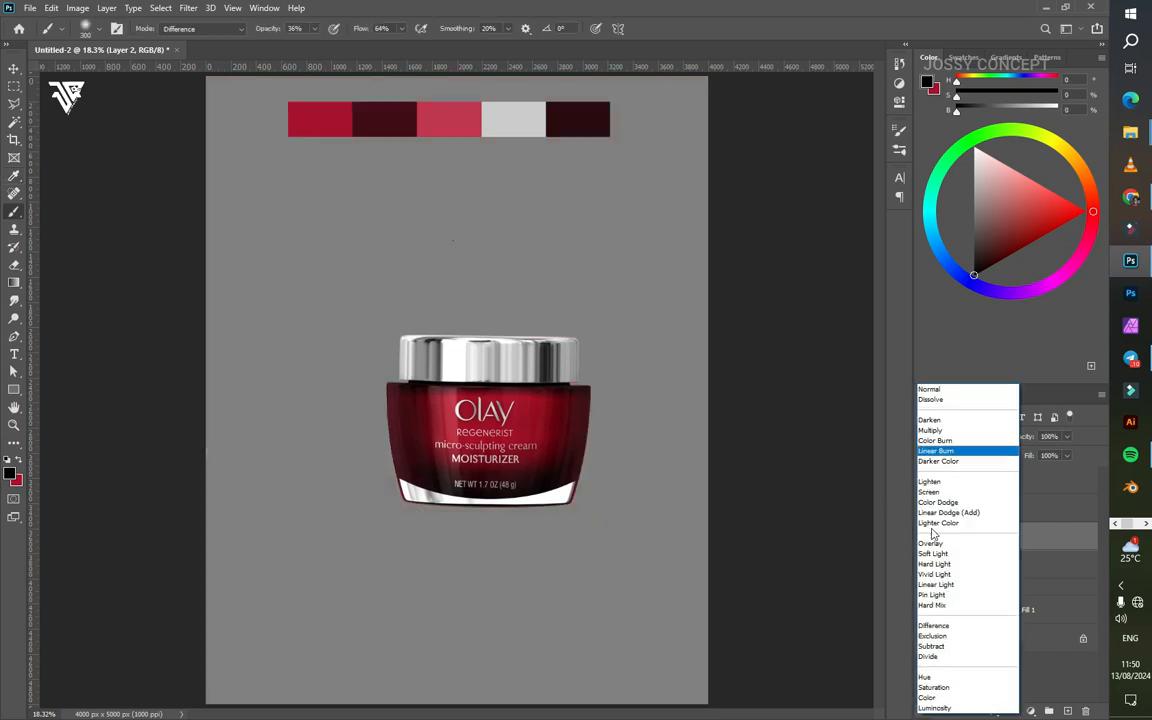
pyautogui.click(982, 543)
pyautogui.keyDown('alt'); pyautogui.click(982, 545); pyautogui.keyUp('alt')
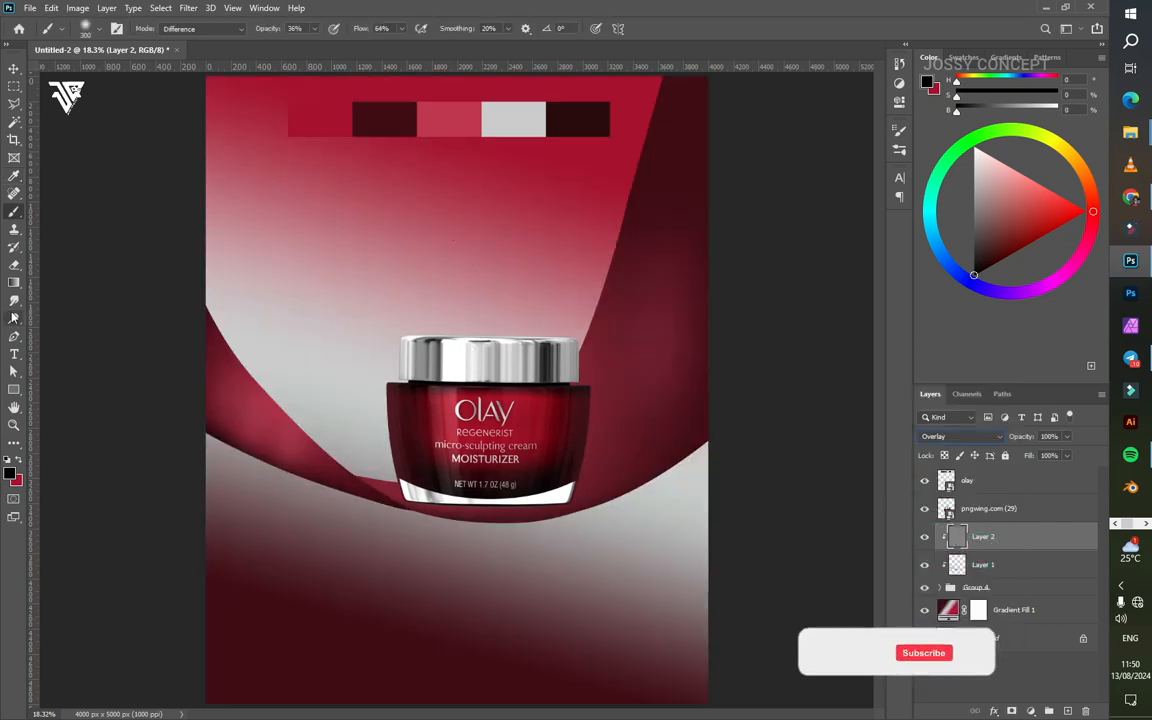
# Step: Dodge the highlights on the curve's left part and burn its lower-left edge with a 300 px midtones brush at 31% exposure
pyautogui.press('o')
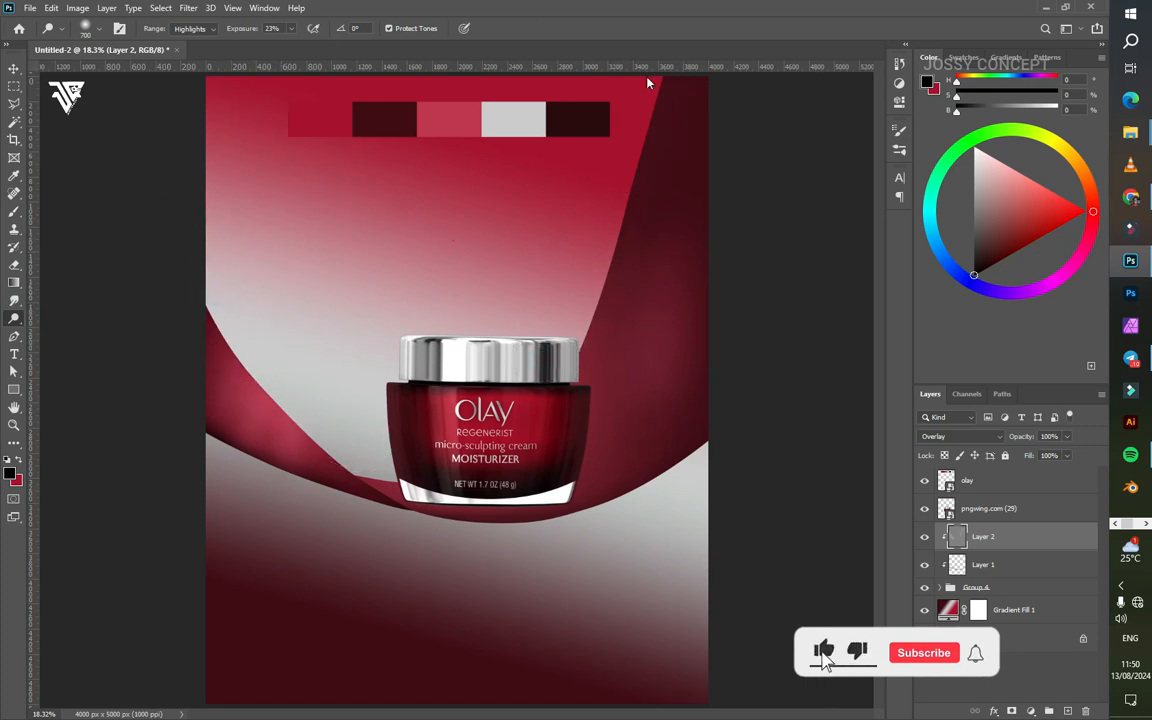
pyautogui.rightClick(14, 318)
pyautogui.click(39, 332)
pyautogui.moveTo(190, 420); pyautogui.dragTo(306, 494)
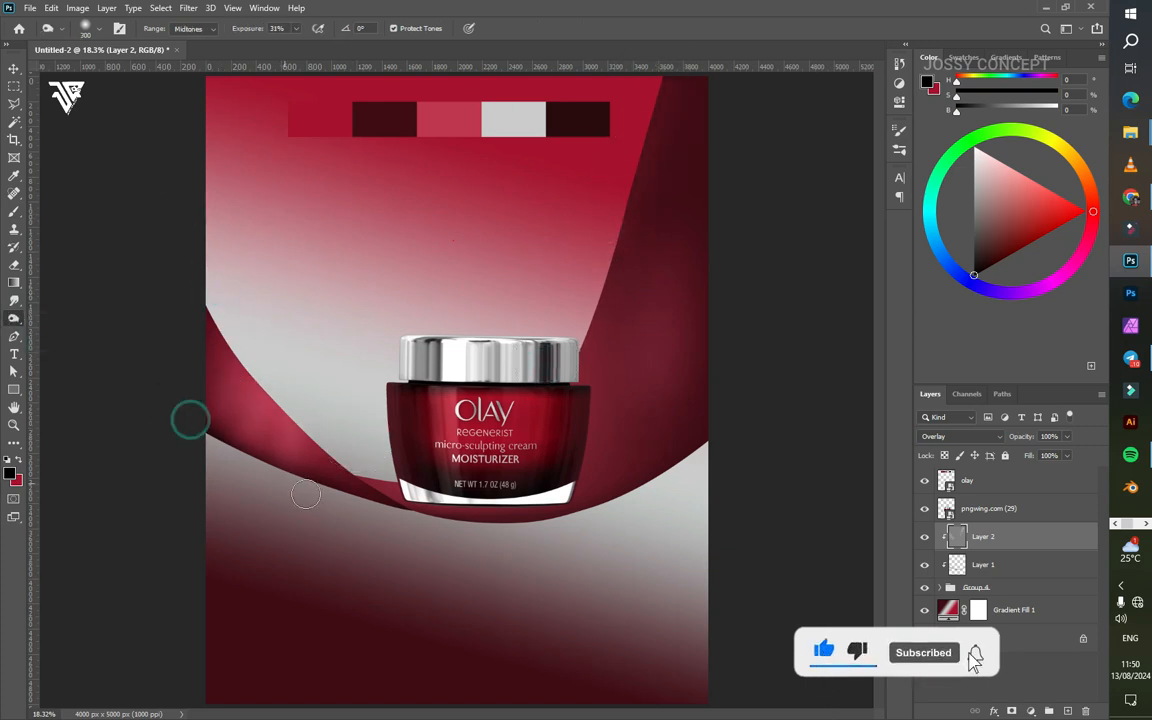
# Step: Enlarge the Burn brush to about 1300 px and darken the whole lower edge of the curve from one side to the other
pyautogui.press(']')
pyautogui.press(']')
pyautogui.press(']')
pyautogui.press(']')
pyautogui.press(']')
pyautogui.press(']')
pyautogui.press(']')
pyautogui.press(']')
pyautogui.press(']')
pyautogui.moveTo(172, 445)
pyautogui.mouseDown()
pyautogui.moveTo(350, 573)
pyautogui.moveTo(612, 584)
pyautogui.moveTo(789, 391)
pyautogui.mouseUp()
# Step: Burn the curve's underside further beneath the jar and up towards its right end
pyautogui.scroll(-3, 442, 586)
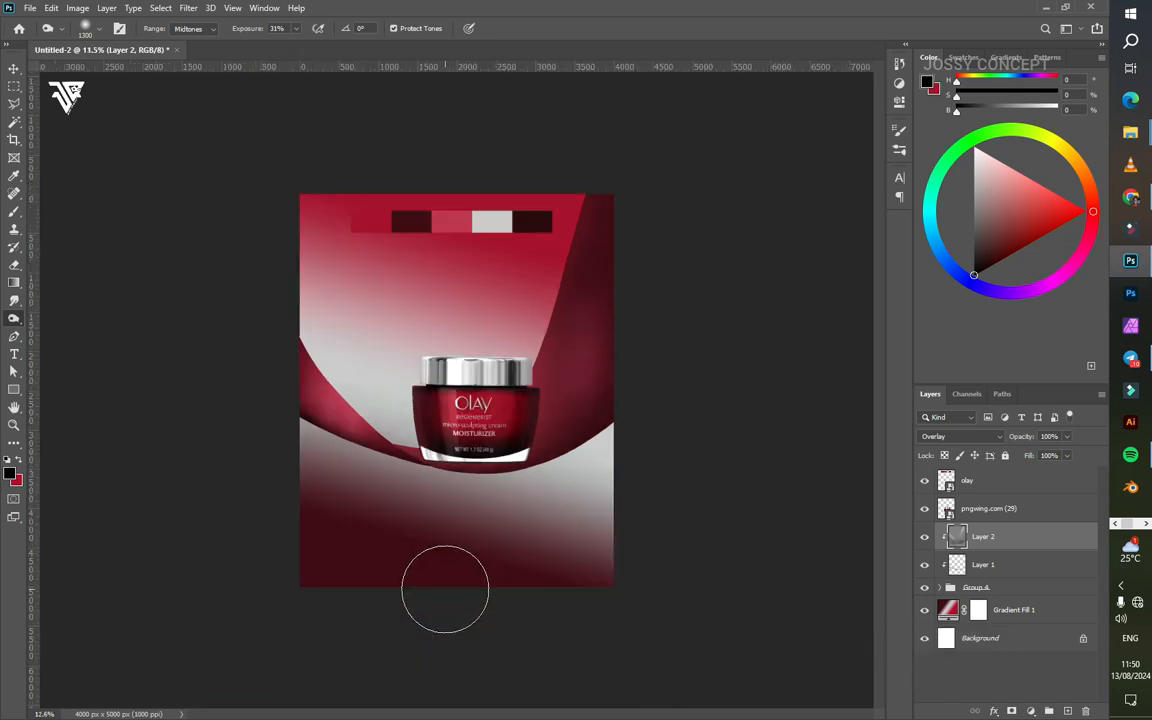
pyautogui.scroll(4, 445, 588)
pyautogui.scroll(5, 90, 432)
pyautogui.scroll(-8, 116, 411)
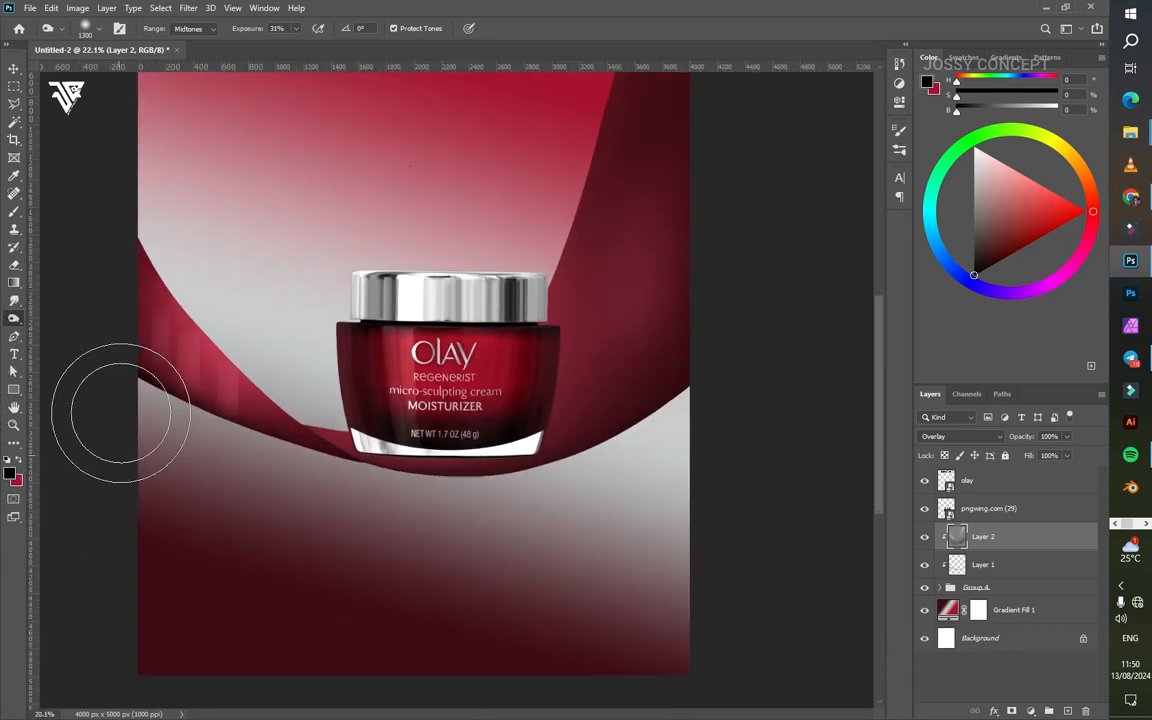
pyautogui.moveTo(540, 509)
pyautogui.mouseDown()
pyautogui.moveTo(627, 463)
pyautogui.moveTo(684, 401)
pyautogui.mouseUp()
pyautogui.moveTo(437, 525); pyautogui.dragTo(360, 521)
pyautogui.scroll(-1, 360, 521)
pyautogui.scroll(-3, 360, 521)
# Step: Move the product jar slightly down so it sits closer to the bottom of the red curve
pyautogui.click(14, 68)
pyautogui.scroll(3, 458, 386)
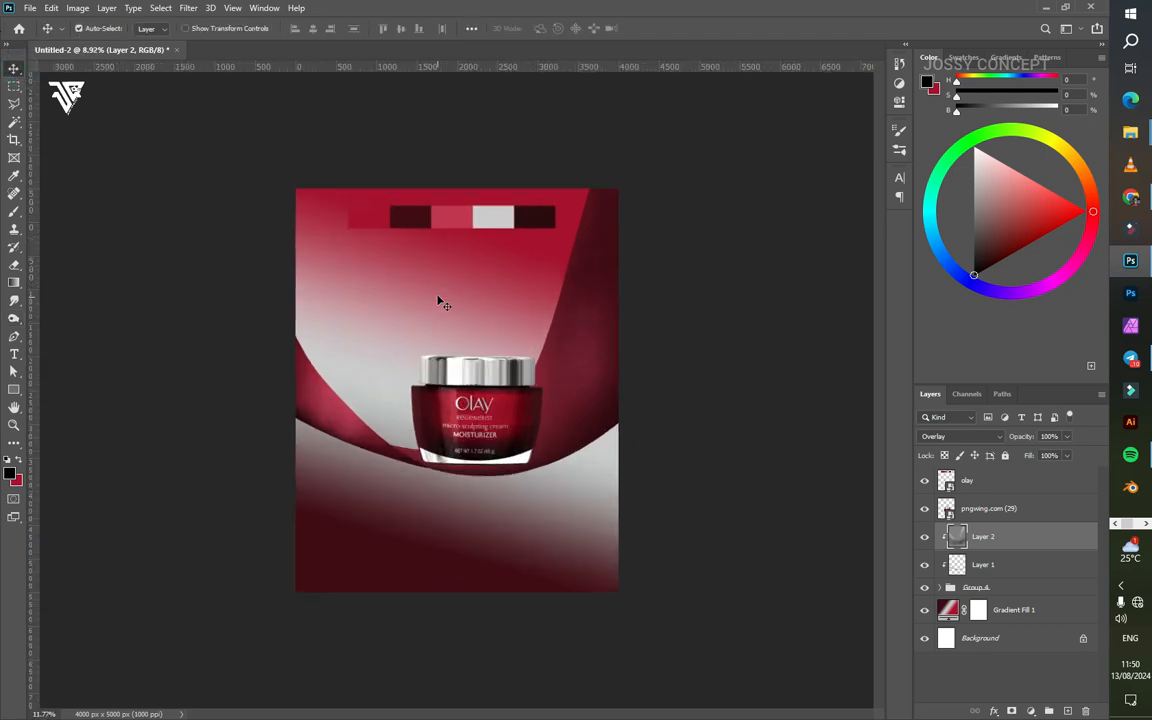
pyautogui.click(525, 390)
pyautogui.hotkey('ctrl', 't')
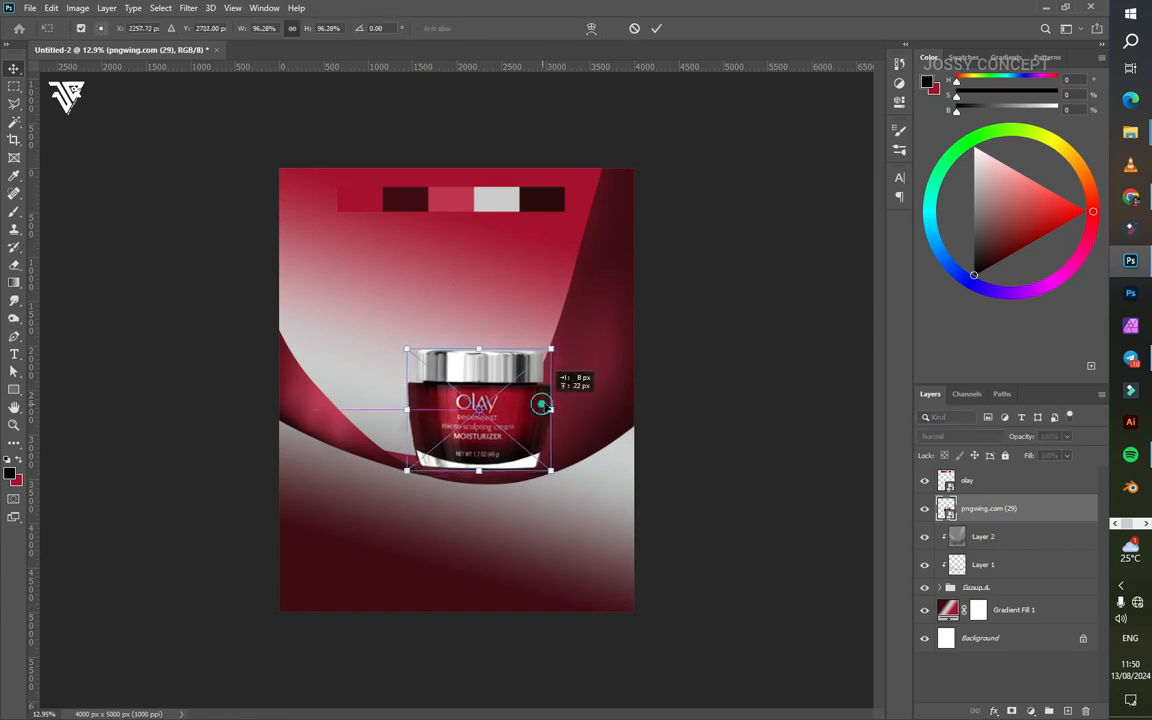
pyautogui.moveTo(534, 405); pyautogui.dragTo(538, 406)
# Step: Warp the jar slightly at its base and lid to fit the curve, and apply the transformation
pyautogui.rightClick(553, 415)
pyautogui.click(545, 556)
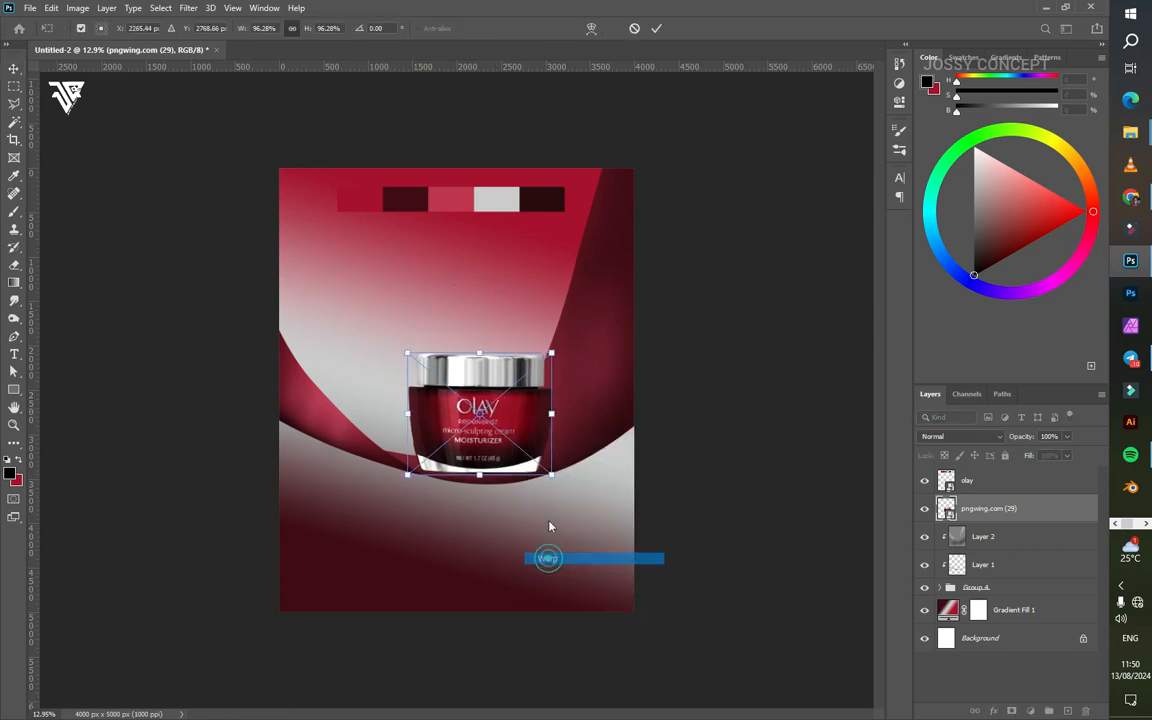
pyautogui.scroll(3, 505, 440)
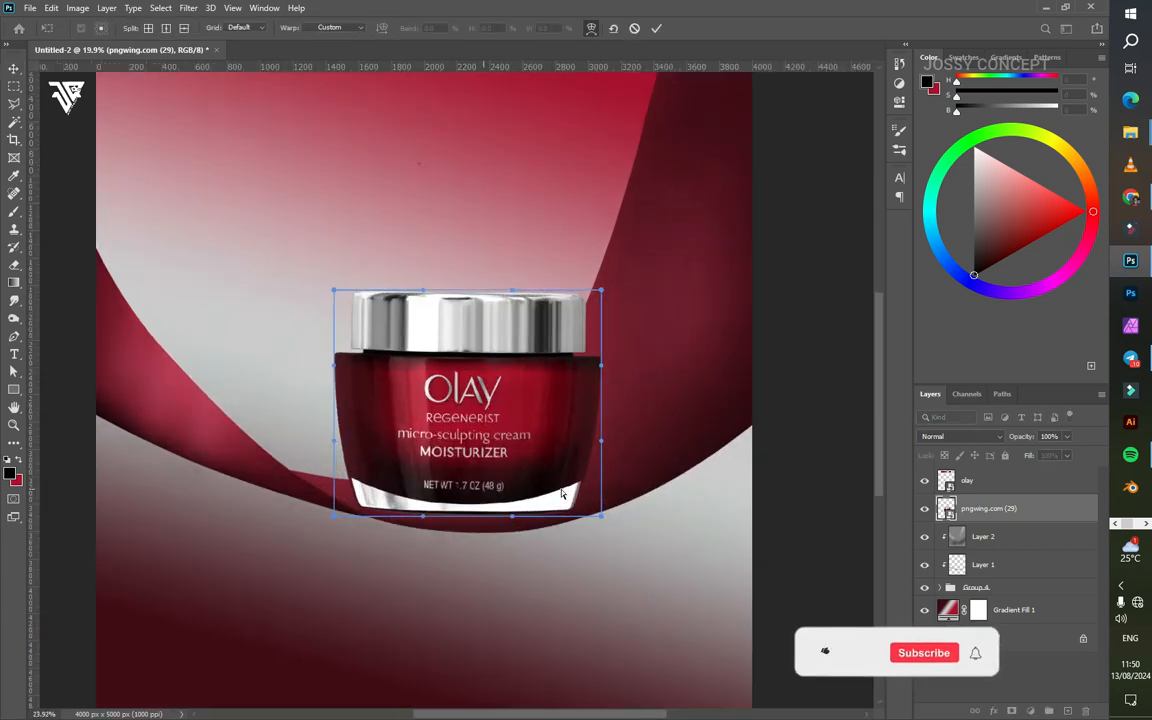
pyautogui.moveTo(309, 523); pyautogui.dragTo(315, 521)
pyautogui.click(656, 28)
pyautogui.moveTo(505, 298); pyautogui.dragTo(503, 290)
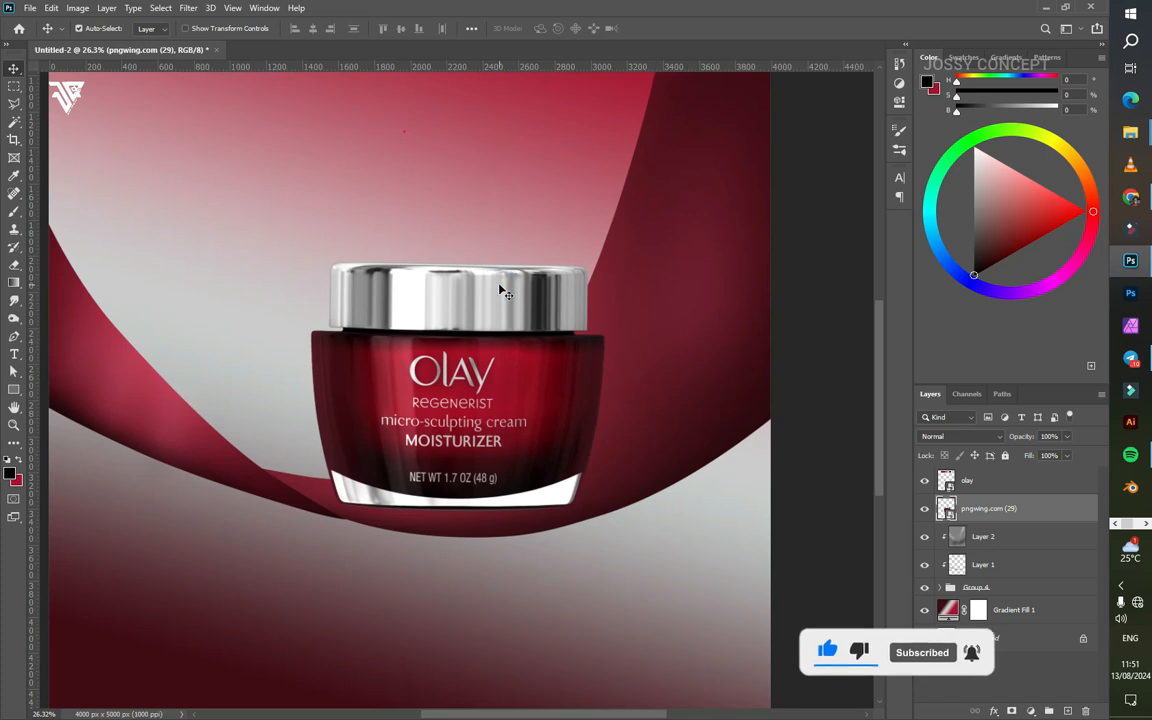
# Step: Add a new empty layer between the gray Overlay layer and the jar
pyautogui.hotkey('ctrl', '0')
pyautogui.scroll(4, 503, 292)
pyautogui.click(1028, 540)
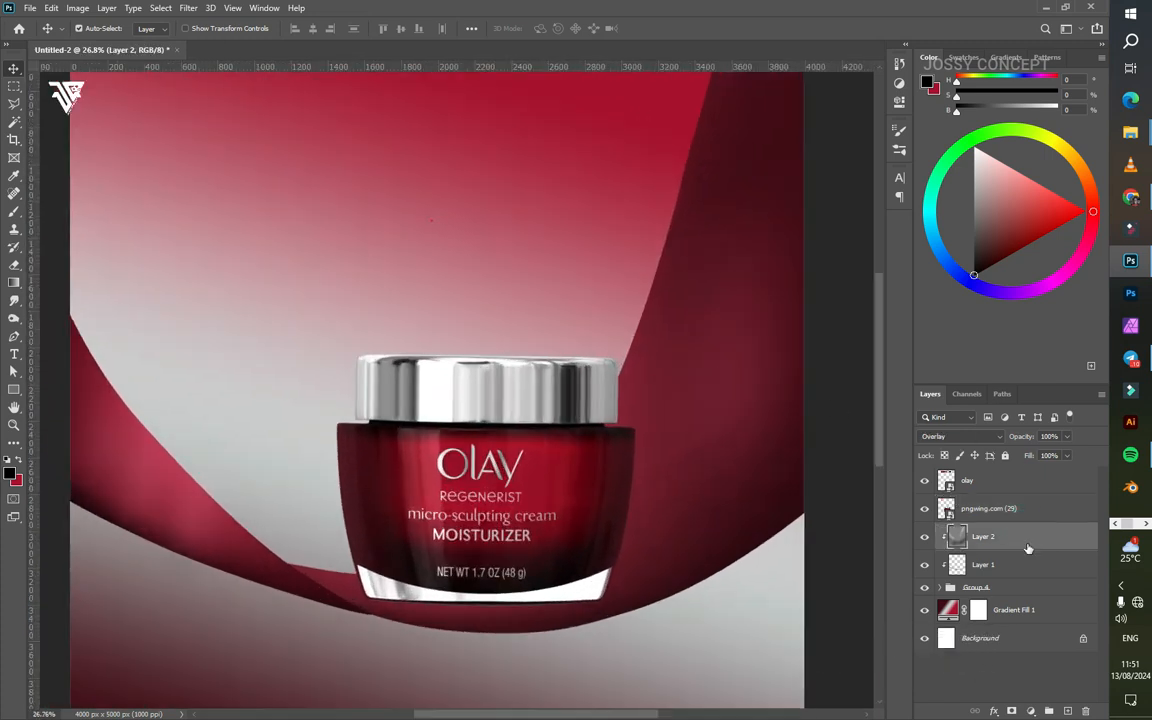
pyautogui.click(1068, 711)
pyautogui.scroll(1, 352, 452)
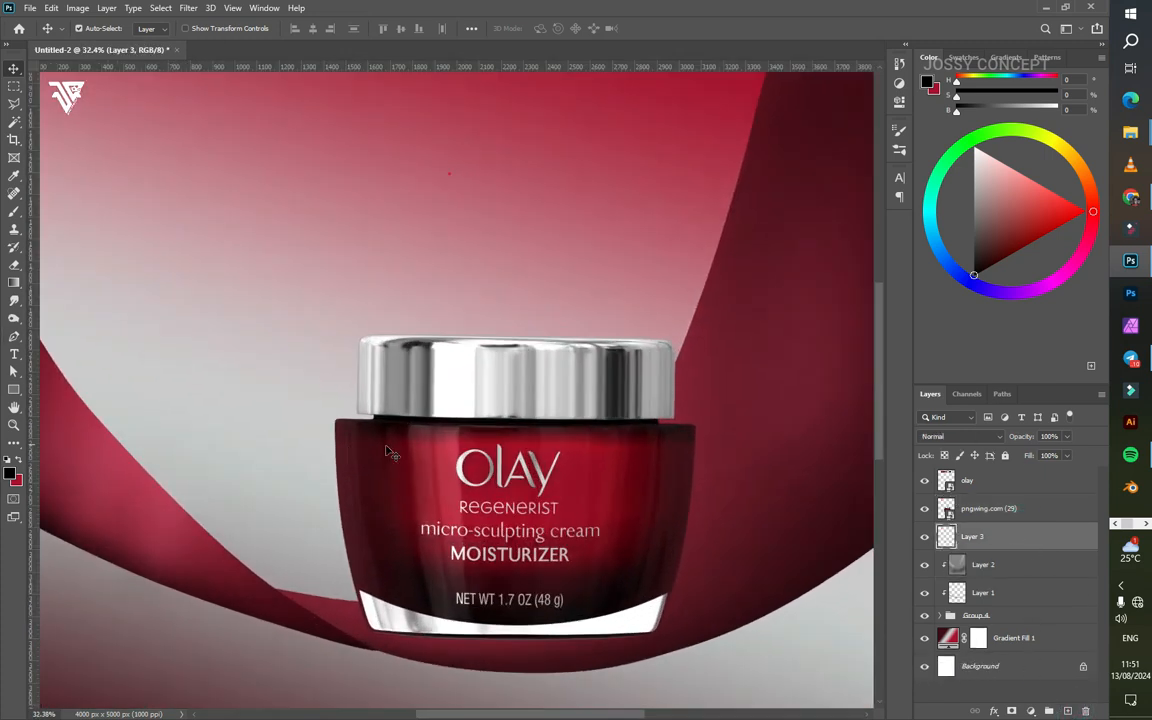
# Step: Add a clipped Exposure adjustment of -3.33 above the gray Overlay layer and invert its mask
pyautogui.click(975, 570)
pyautogui.click(1031, 711)
pyautogui.click(945, 494)
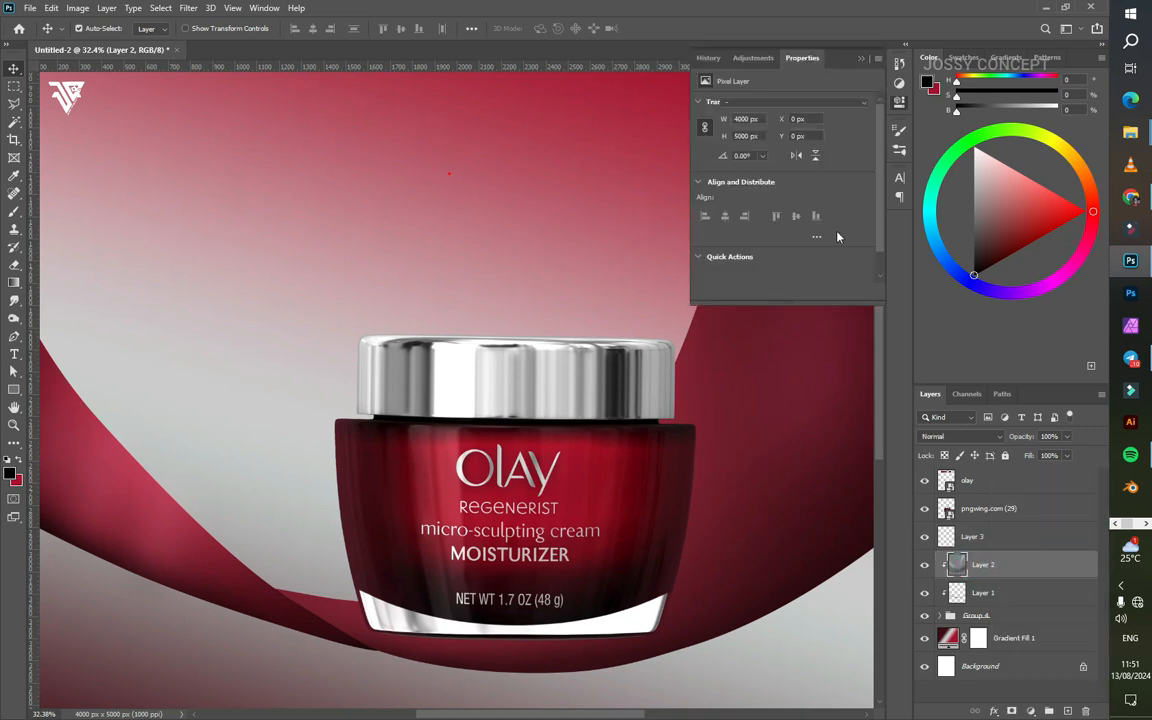
pyautogui.moveTo(745, 144); pyautogui.dragTo(742, 144)
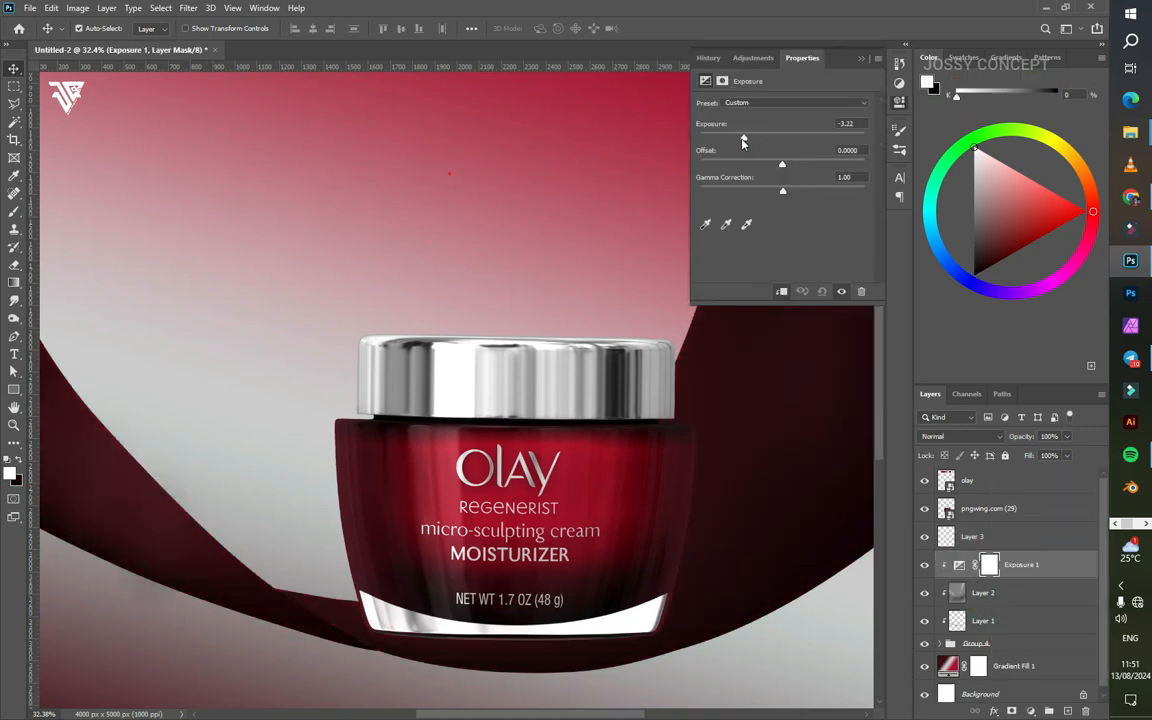
pyautogui.hotkey('ctrl', 'i')
# Step: Choose the Brush tool and flatten its tip to 26% roundness at a -4° angle
pyautogui.click(14, 211)
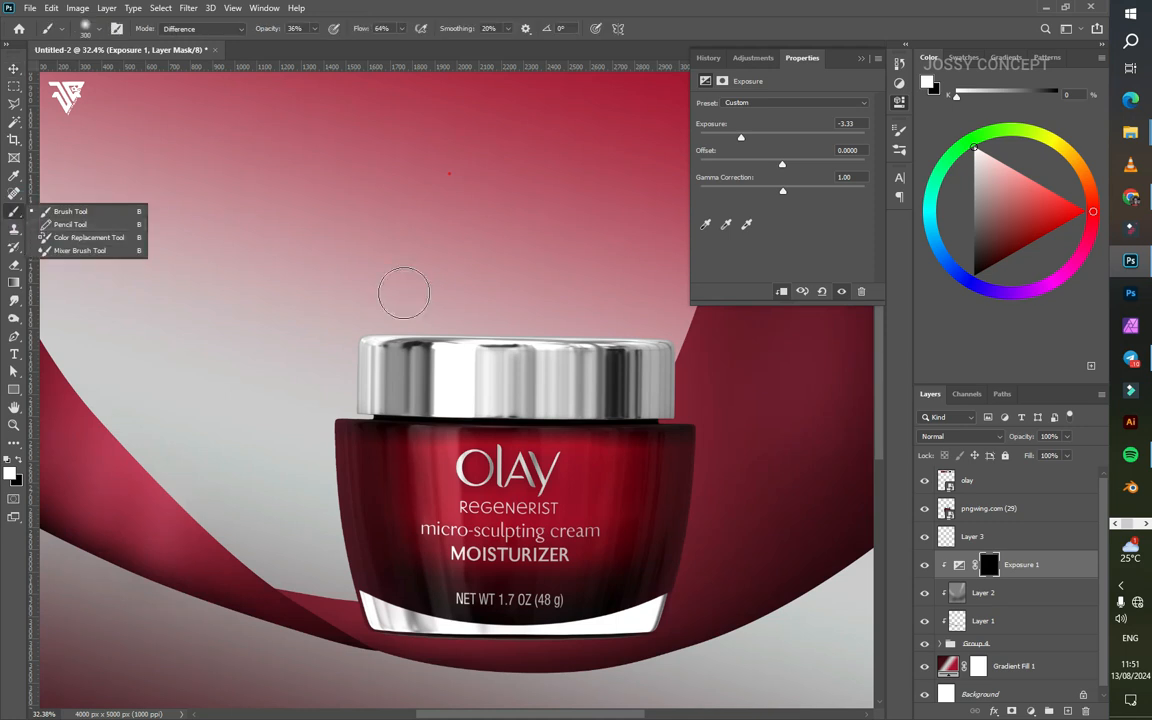
pyautogui.rightClick(405, 292)
pyautogui.moveTo(442, 316); pyautogui.dragTo(443, 331)
pyautogui.press('Return')
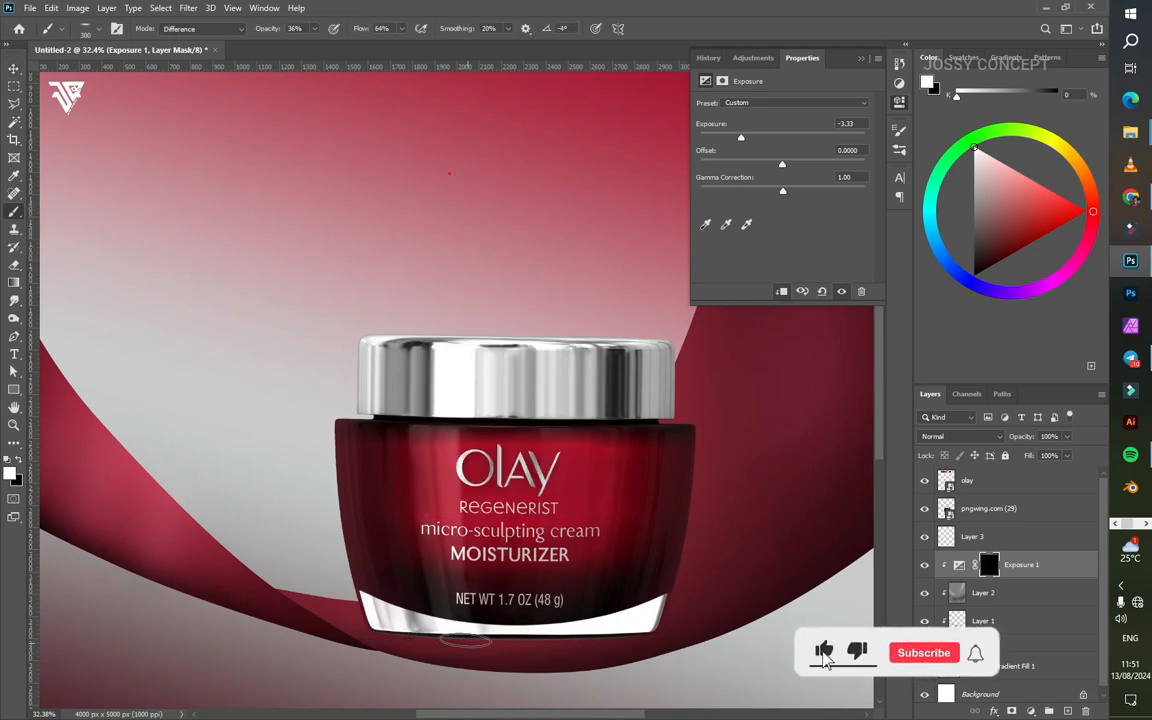
# Step: Enlarge the brush to 1100 px and dab a shadow beneath the jar's base on the Exposure mask
pyautogui.press(']')
pyautogui.press(']')
pyautogui.press(']')
pyautogui.press(']')
pyautogui.press(']')
pyautogui.press(']')
pyautogui.press(']')
pyautogui.press(']')
pyautogui.press(']')
pyautogui.press(']')
pyautogui.press(']')
pyautogui.press(']')
pyautogui.press('[')
pyautogui.press('[')
pyautogui.click(450, 633)
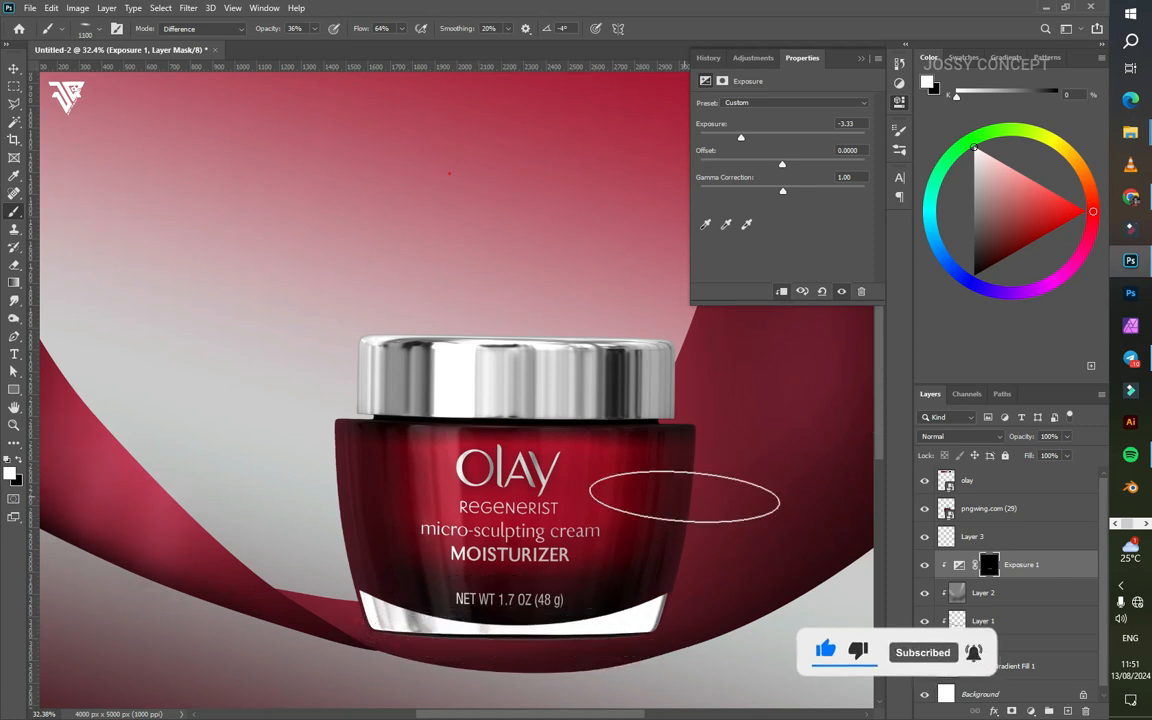
# Step: Turn off the brush's Transfer option and reduce the brush size to 500 px
pyautogui.click(899, 150)
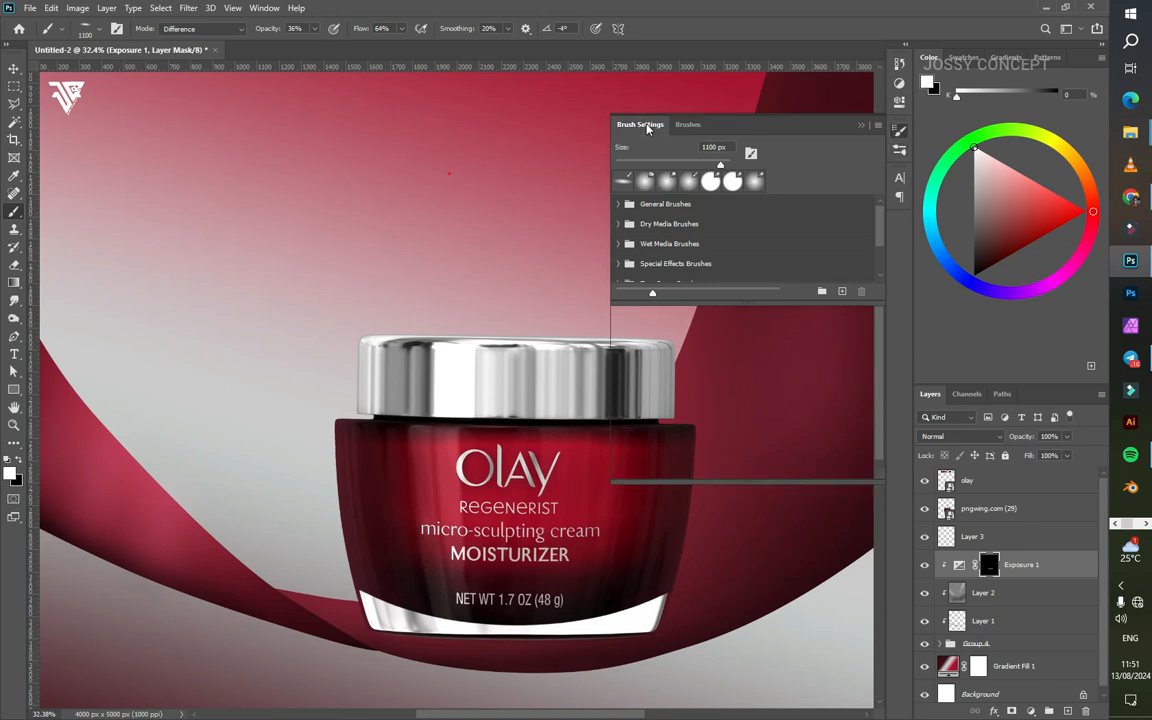
pyautogui.click(645, 125)
pyautogui.click(627, 250)
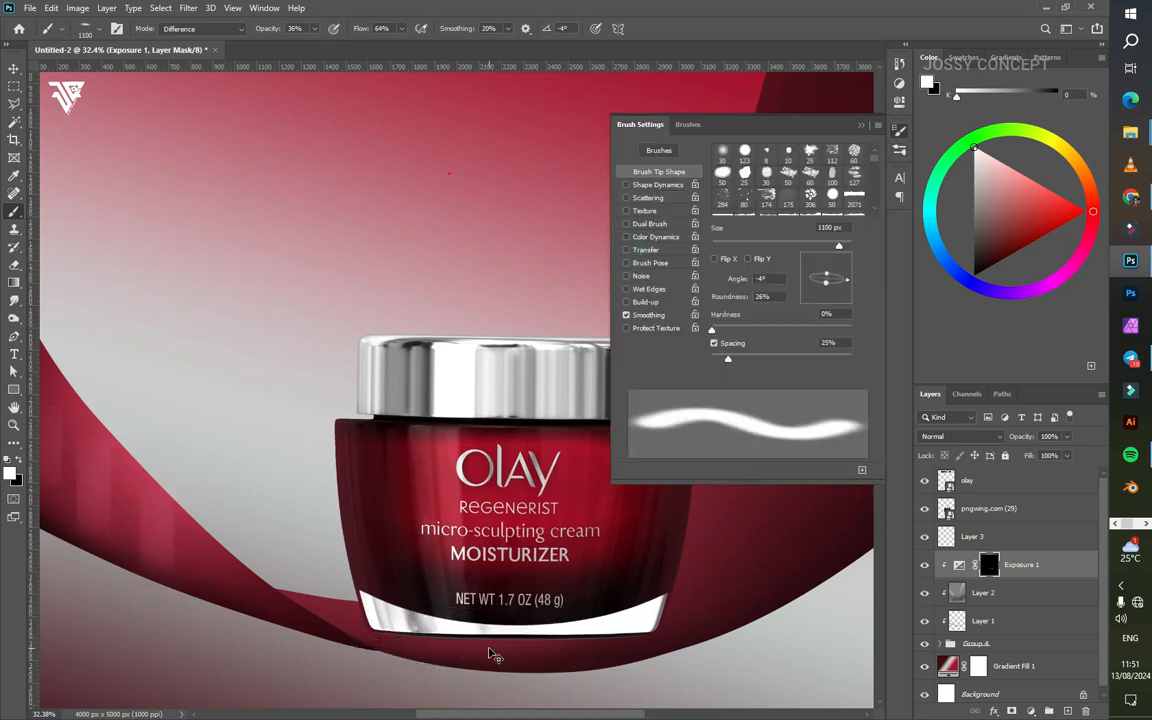
pyautogui.scroll(1, 520, 608)
pyautogui.press('[')
pyautogui.press('[')
pyautogui.press('[')
pyautogui.press('[')
pyautogui.press('[')
pyautogui.press('[')
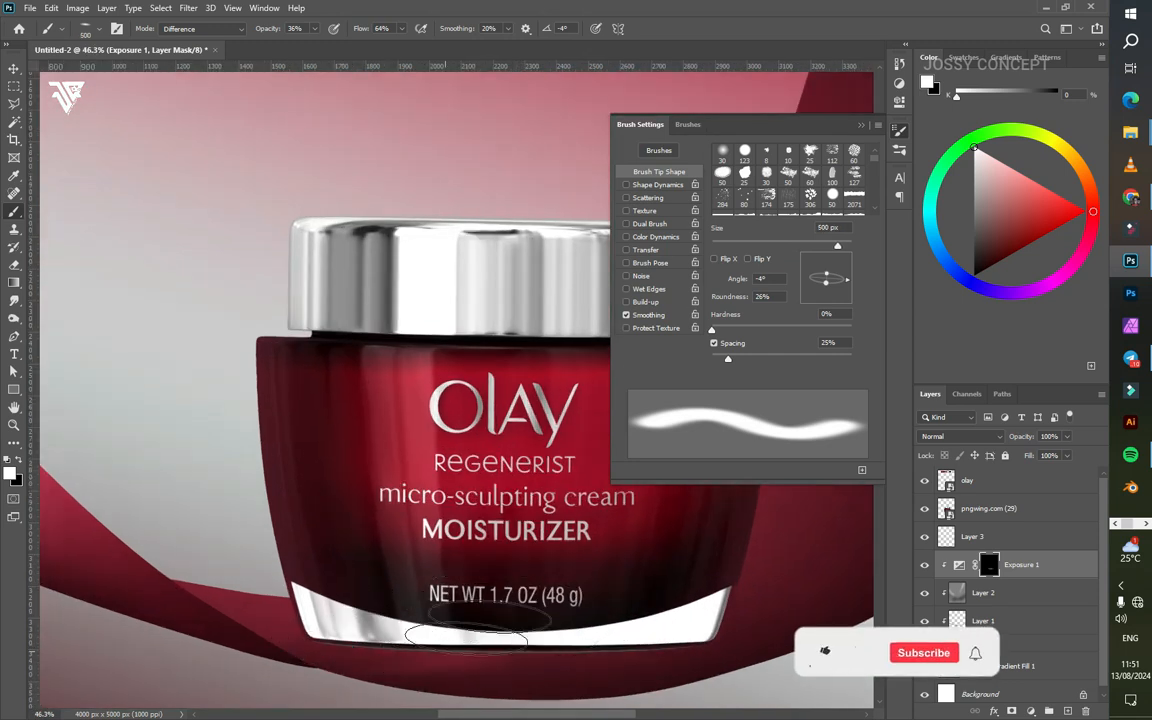
# Step: Replace the Exposure adjustment's mask with a fresh inverted one and set the brush opacity to 100%
pyautogui.rightClick(988, 566)
pyautogui.click(988, 594)
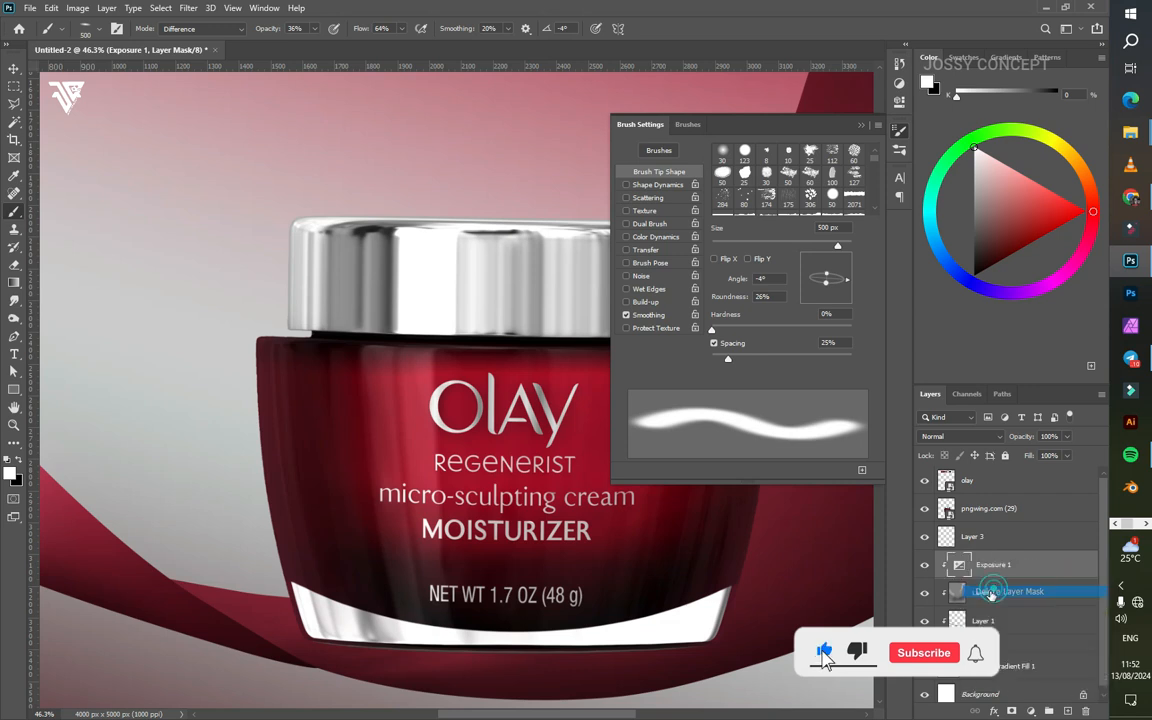
pyautogui.click(990, 567)
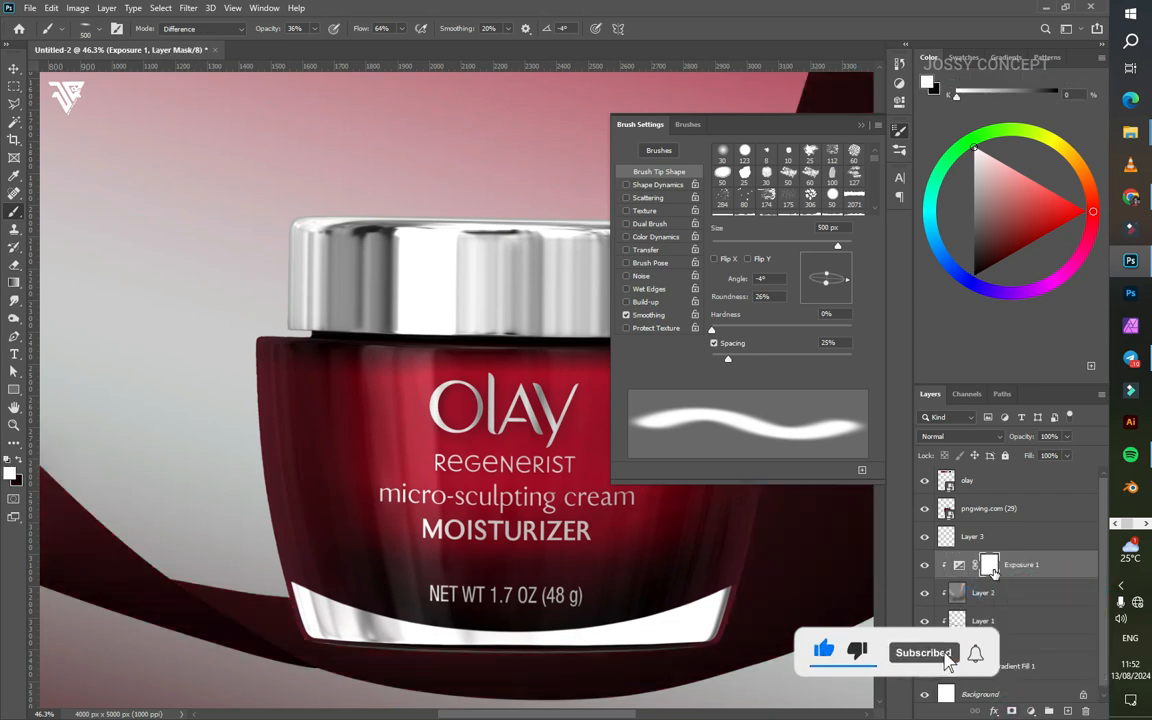
pyautogui.click(270, 29)
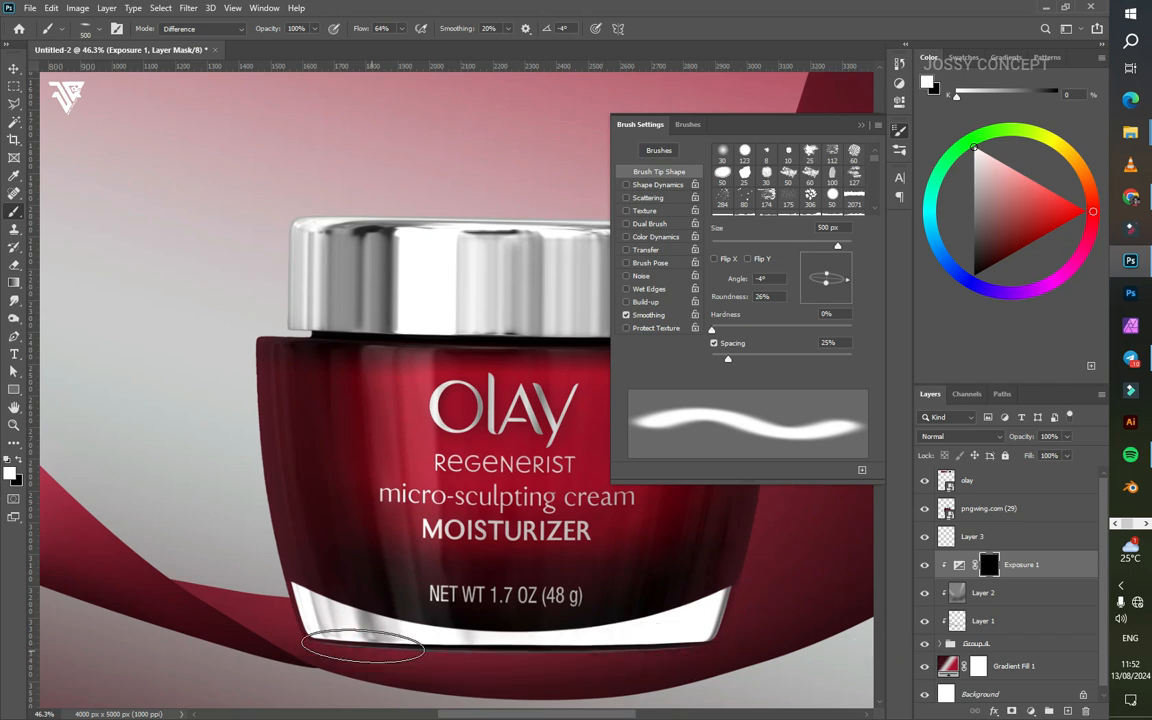
# Step: Paint a dark contact shadow on the Exposure mask along the curve just beneath the jar's base
pyautogui.click(452, 648)
pyautogui.click(672, 646)
pyautogui.click(525, 655)
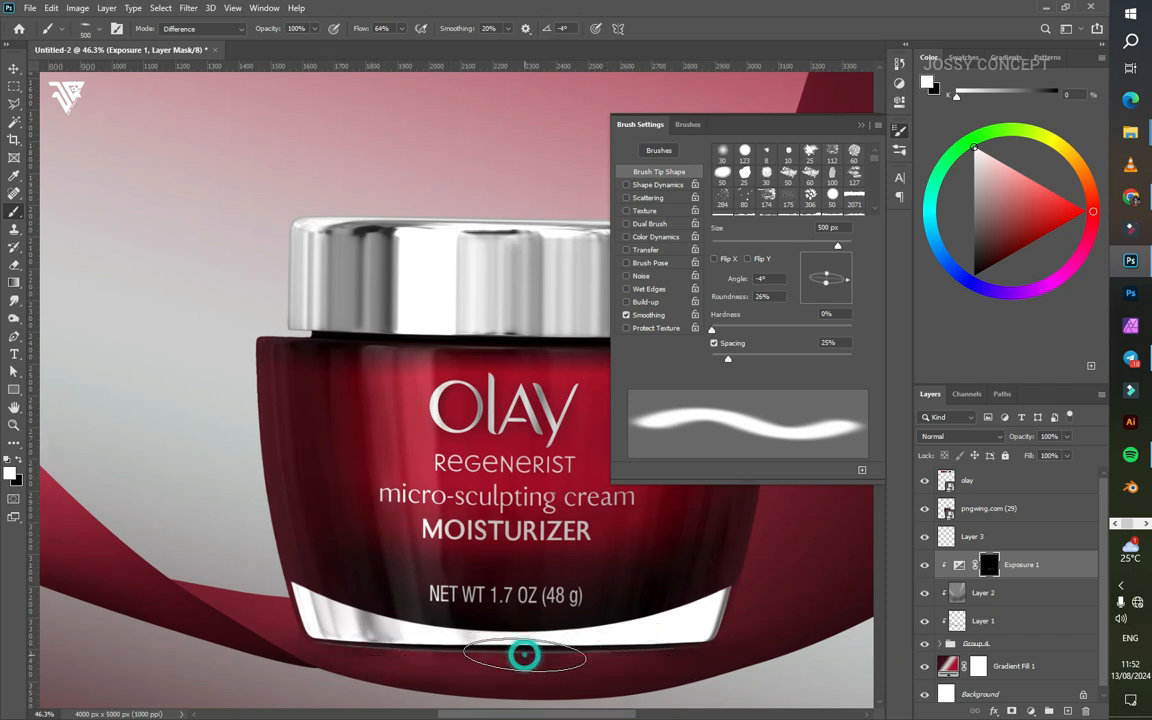
pyautogui.scroll(-3, 373, 658)
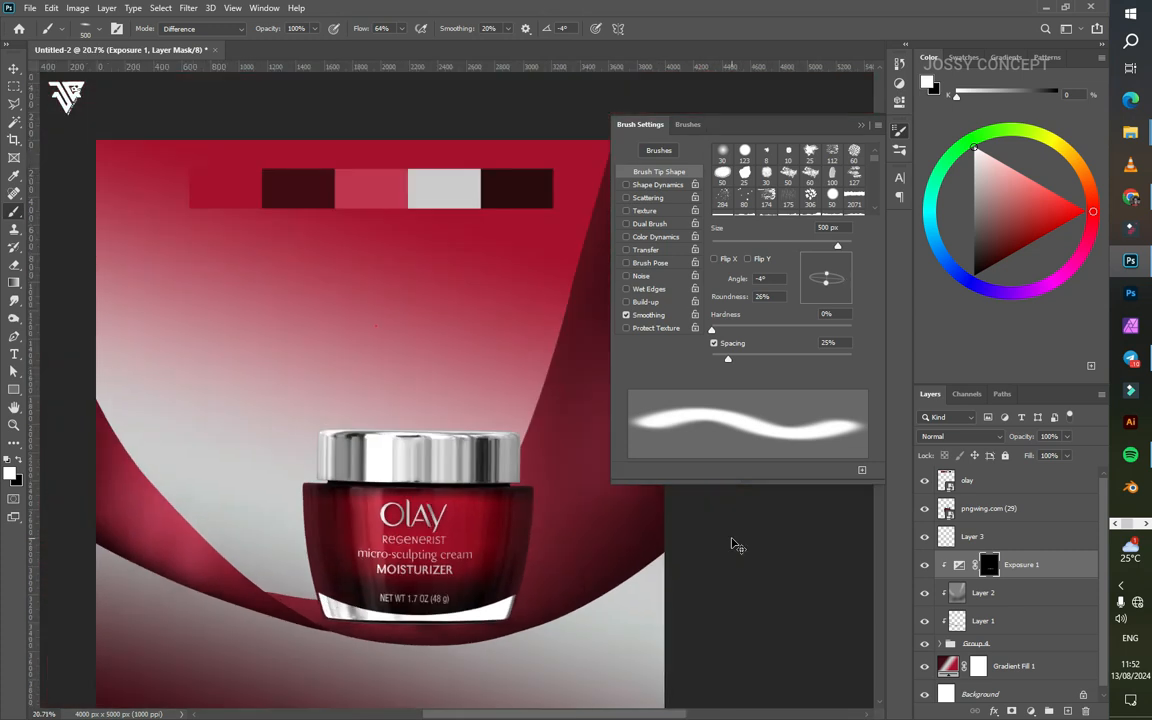
pyautogui.scroll(3, 517, 600)
pyautogui.hotkey('ctrl', '0')
# Step: Move the empty Layer 3 above the jar layer and clip it to the jar
pyautogui.press('v')
pyautogui.click(536, 488)
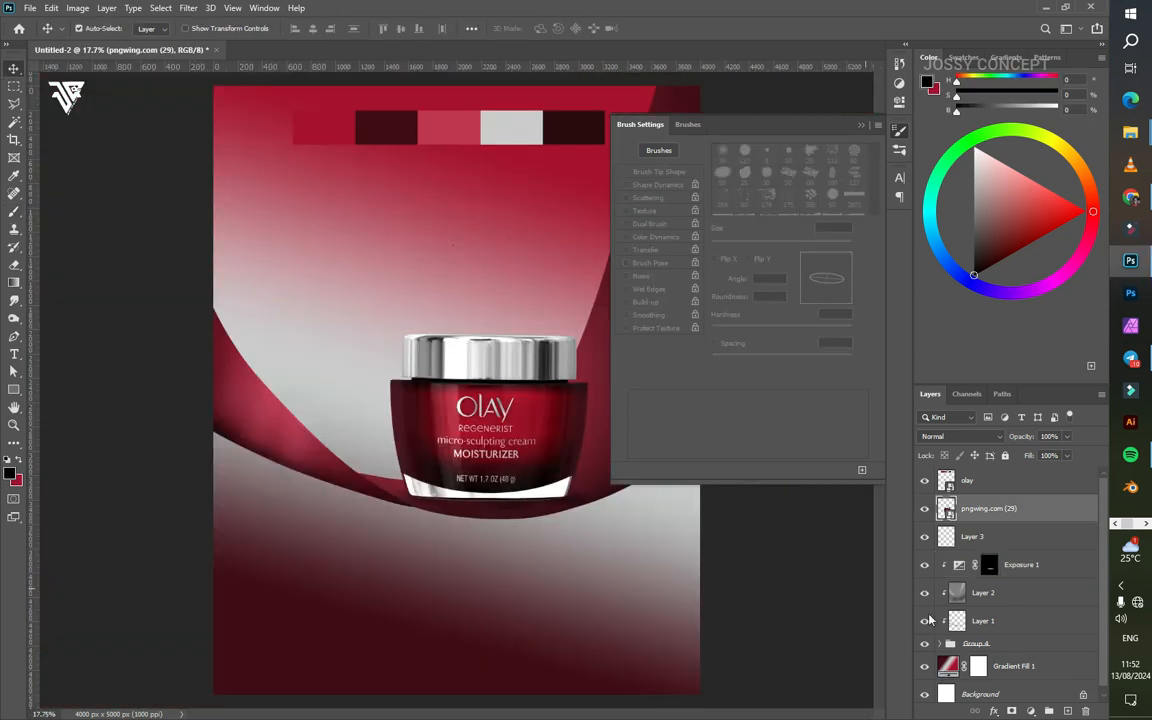
pyautogui.click(1031, 711)
pyautogui.click(972, 535)
pyautogui.moveTo(972, 535); pyautogui.dragTo(984, 505)
pyautogui.scroll(2, 437, 487)
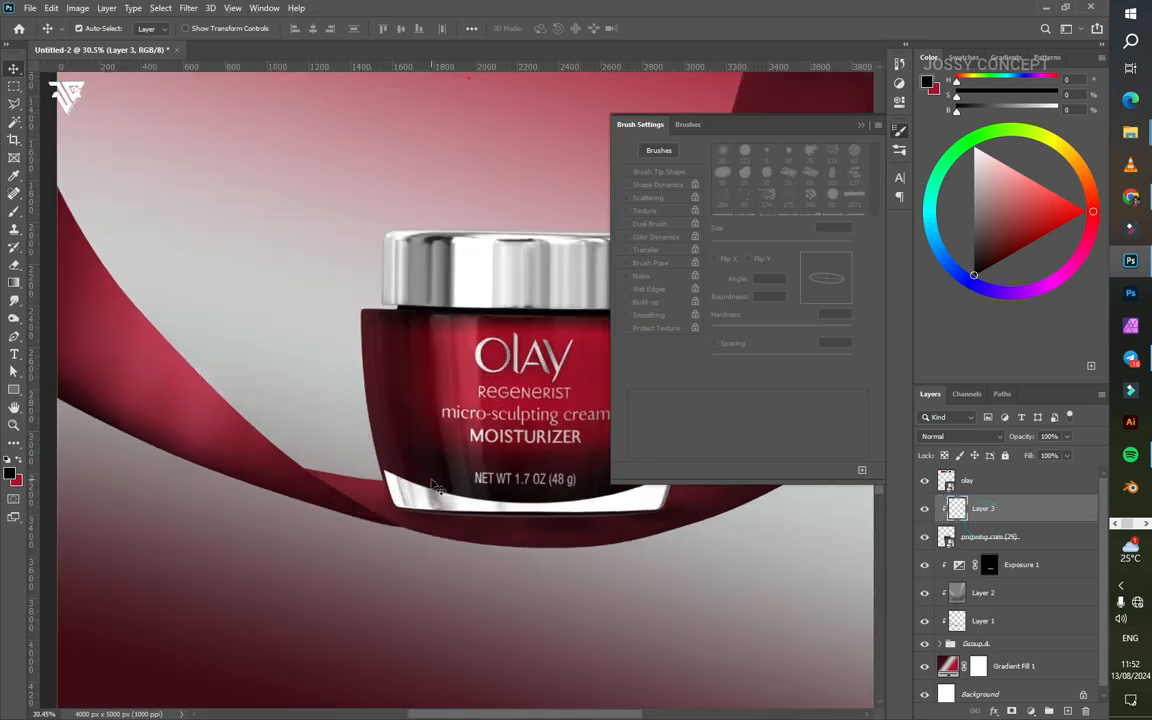
# Step: Paint soft black shading along the jar's base on the clipped layer using a 500 px brush in Normal mode at 100% roundness
pyautogui.click(14, 210)
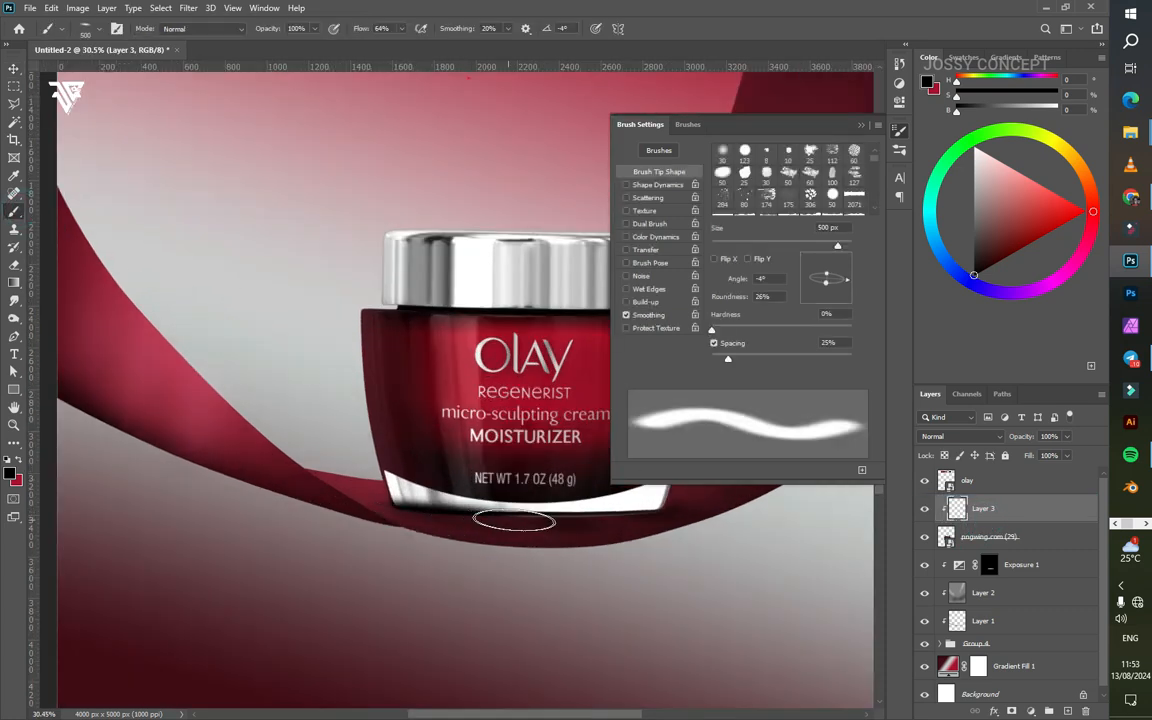
pyautogui.rightClick(546, 500)
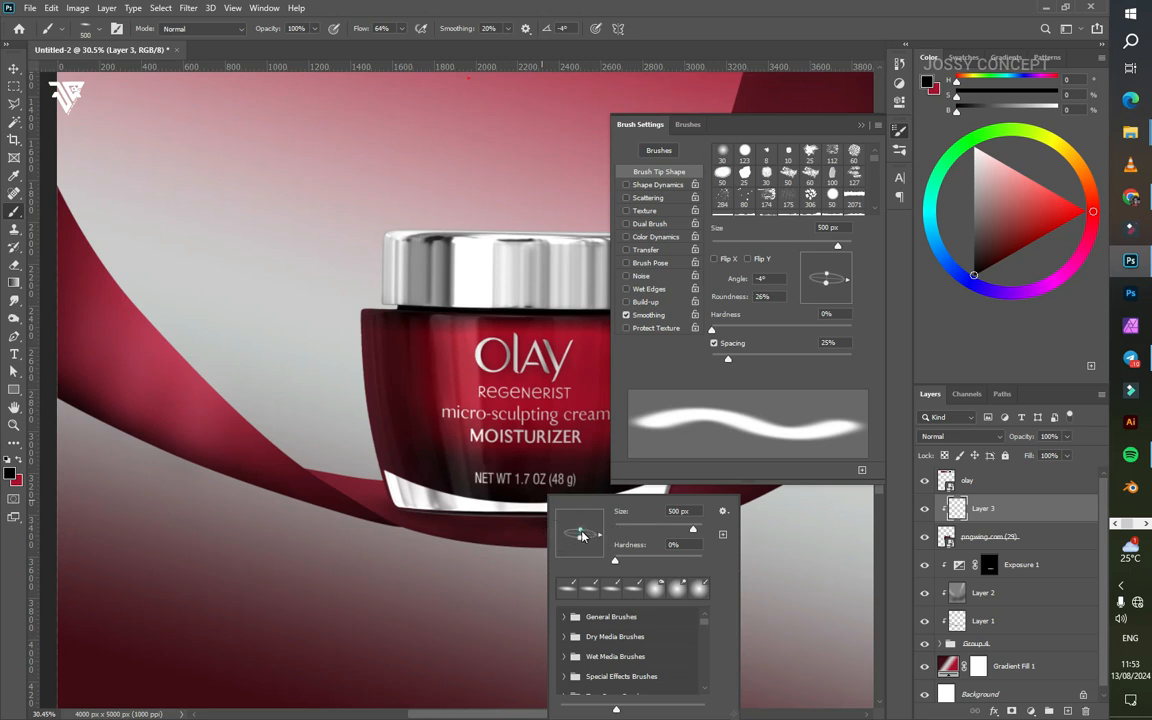
pyautogui.moveTo(581, 532); pyautogui.dragTo(592, 500)
pyautogui.click(383, 548)
pyautogui.moveTo(316, 499)
pyautogui.mouseDown()
pyautogui.moveTo(370, 527)
pyautogui.moveTo(486, 559)
pyautogui.moveTo(468, 562)
pyautogui.moveTo(605, 559)
pyautogui.moveTo(739, 531)
pyautogui.moveTo(470, 574)
pyautogui.moveTo(541, 564)
pyautogui.moveTo(465, 560)
pyautogui.mouseUp()
pyautogui.moveTo(467, 558); pyautogui.dragTo(598, 554)
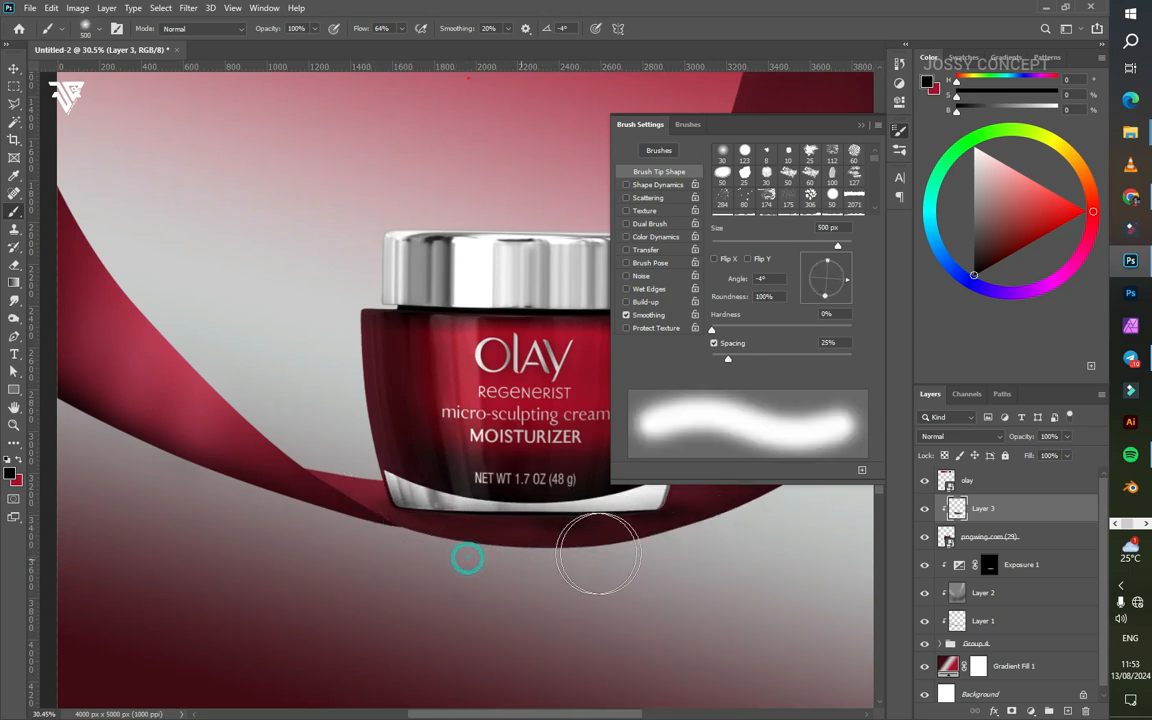
pyautogui.hotkey('ctrl', '0')
pyautogui.scroll(4, 594, 538)
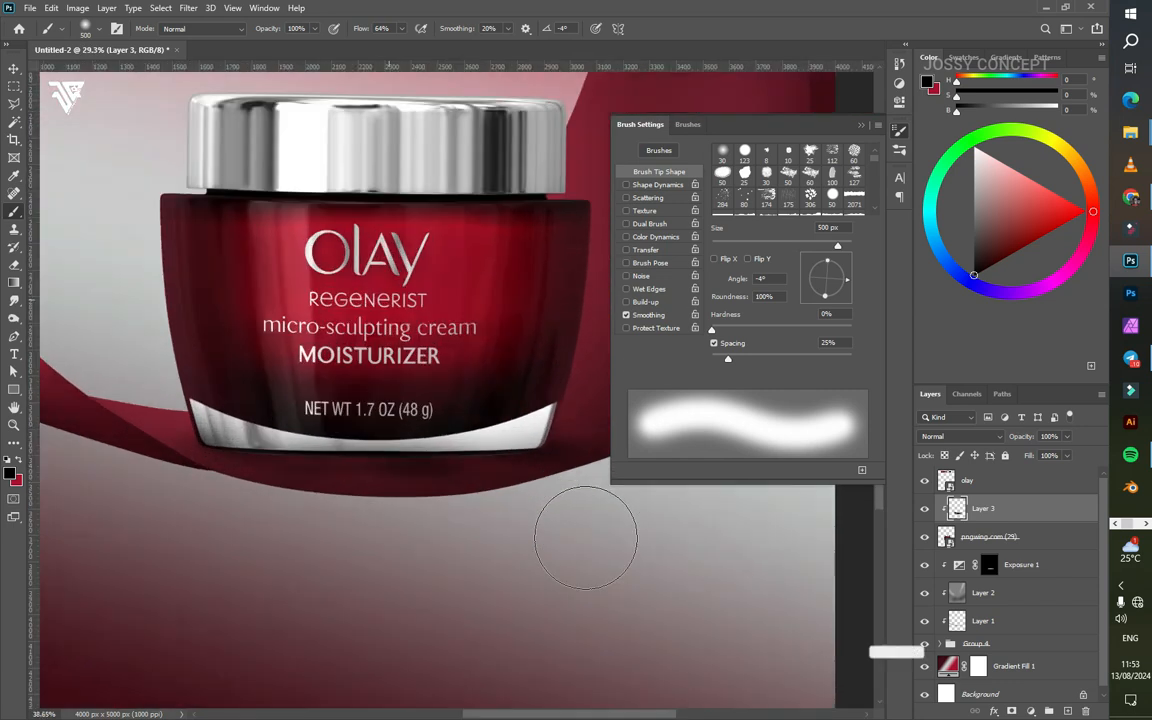
# Step: Add a clipped Levels adjustment with white output 31, invert its mask, and paint the darkening in along the jar's base
pyautogui.click(1031, 711)
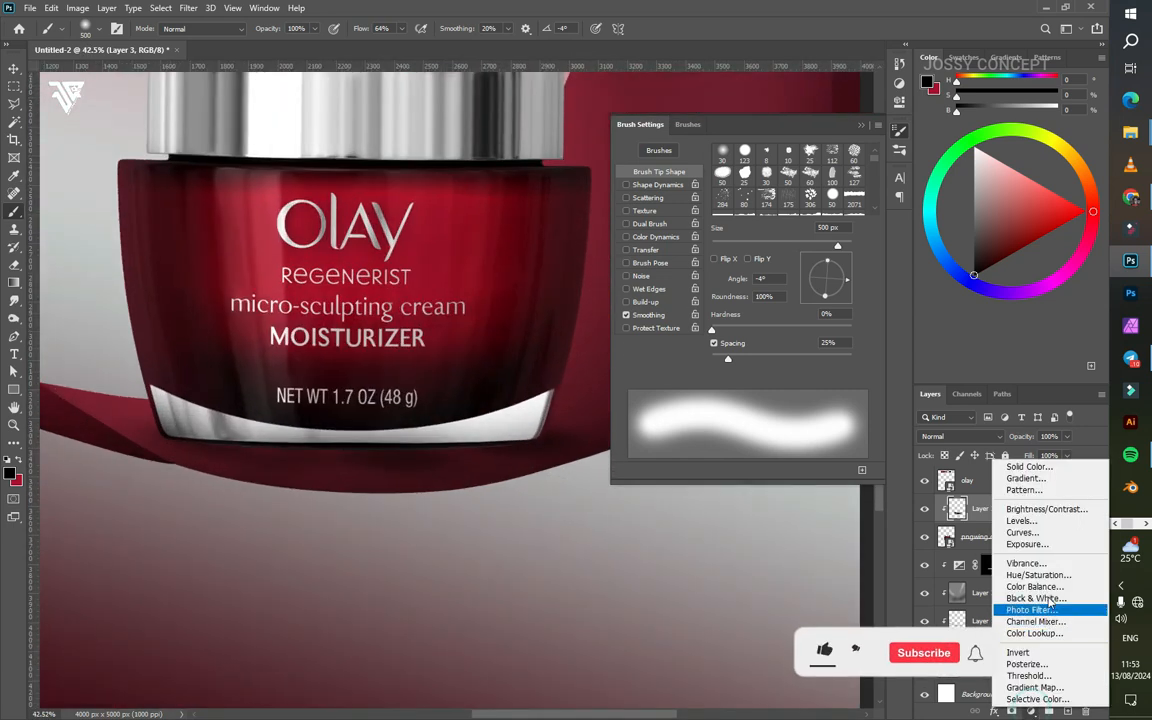
pyautogui.click(1021, 520)
pyautogui.moveTo(866, 243); pyautogui.dragTo(737, 244)
pyautogui.hotkey('ctrl', 'i')
pyautogui.moveTo(154, 478)
pyautogui.mouseDown()
pyautogui.moveTo(300, 497)
pyautogui.moveTo(573, 486)
pyautogui.mouseUp()
pyautogui.scroll(2, 250, 508)
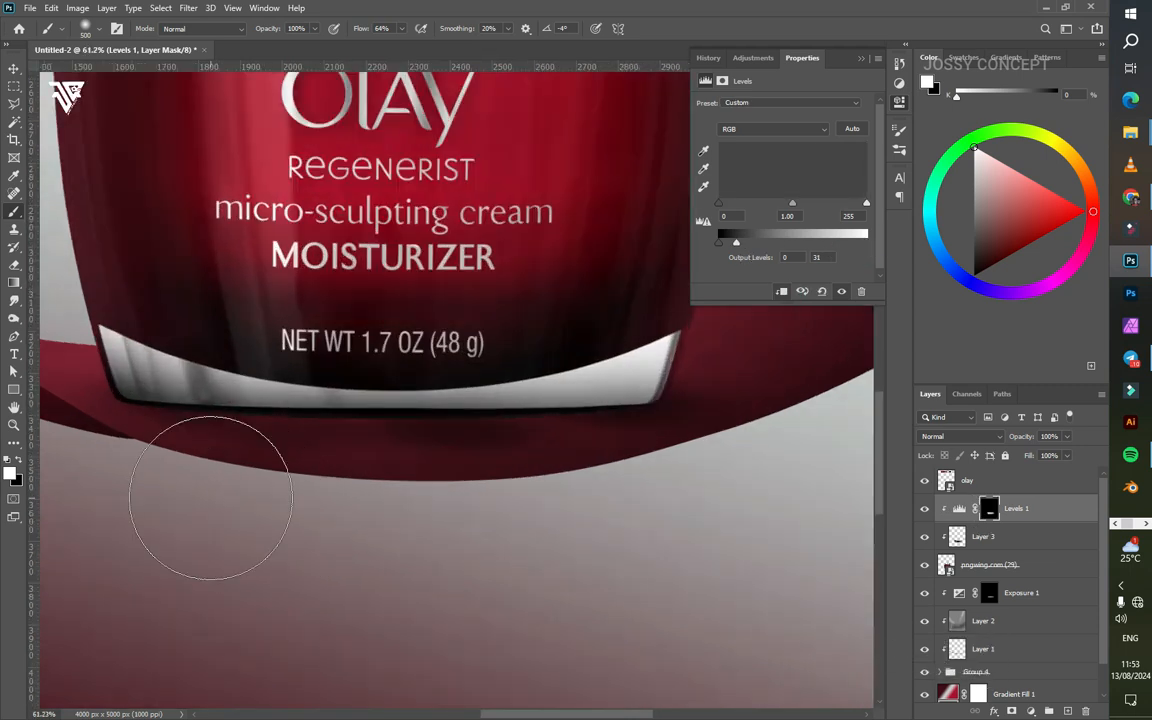
# Step: Add a new layer between the Exposure adjustment and the jar, and paint a black contact shadow under the base with a flattened brush
pyautogui.click(1036, 604)
pyautogui.click(1067, 710)
pyautogui.rightClick(278, 291)
pyautogui.click(319, 384)
pyautogui.click(191, 417)
pyautogui.moveTo(191, 417); pyautogui.dragTo(585, 434)
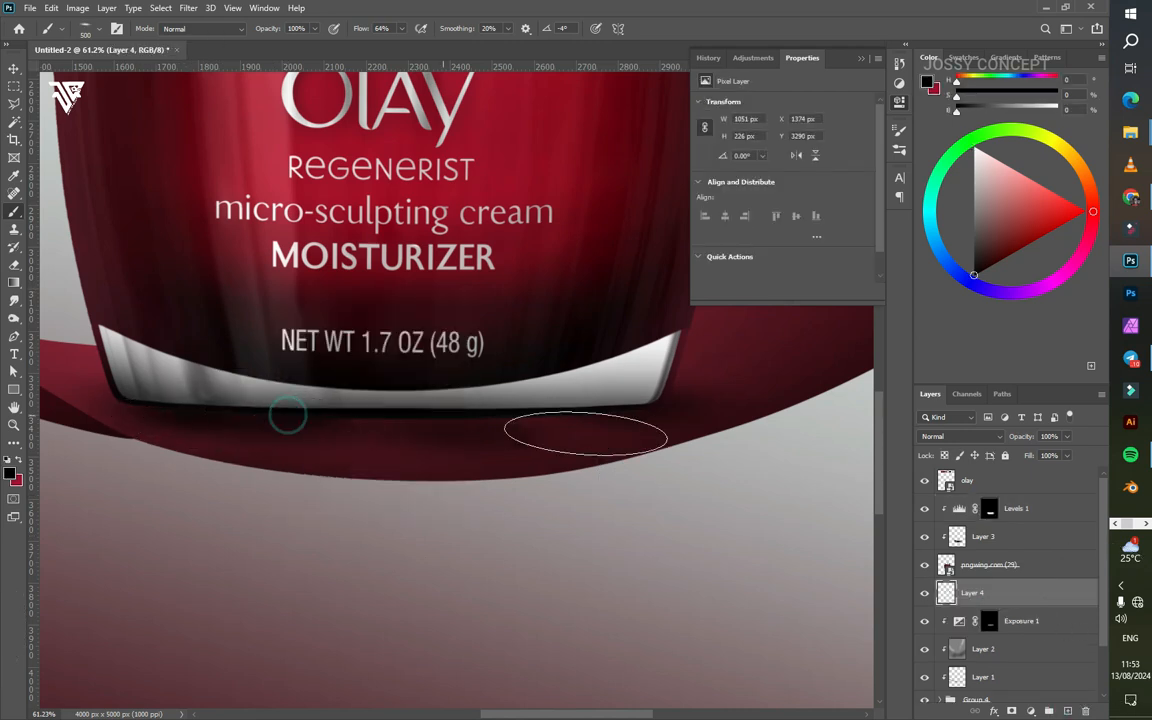
# Step: Flatten the brush further at 0° angle and 1700 px, and stamp a wide, thin shadow beneath the jar on the shadow layer
pyautogui.rightClick(357, 378)
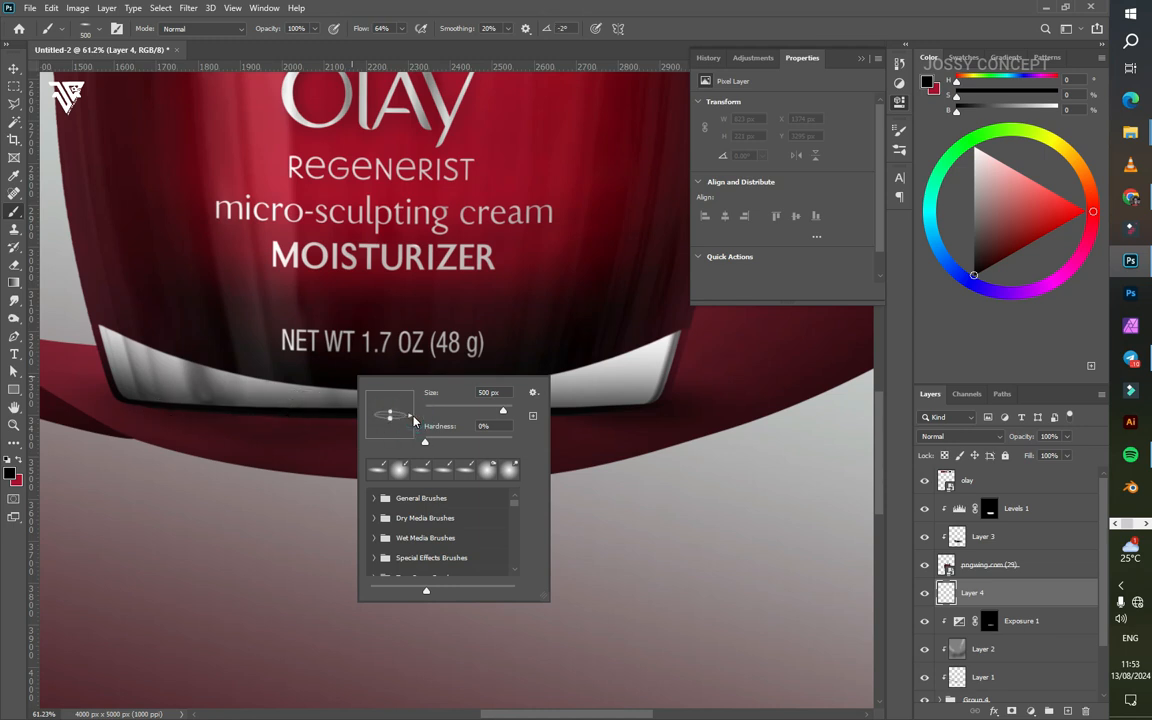
pyautogui.click(562, 28)
pyautogui.moveTo(145, 418)
pyautogui.mouseDown()
pyautogui.moveTo(176, 405)
pyautogui.moveTo(298, 410)
pyautogui.mouseUp()
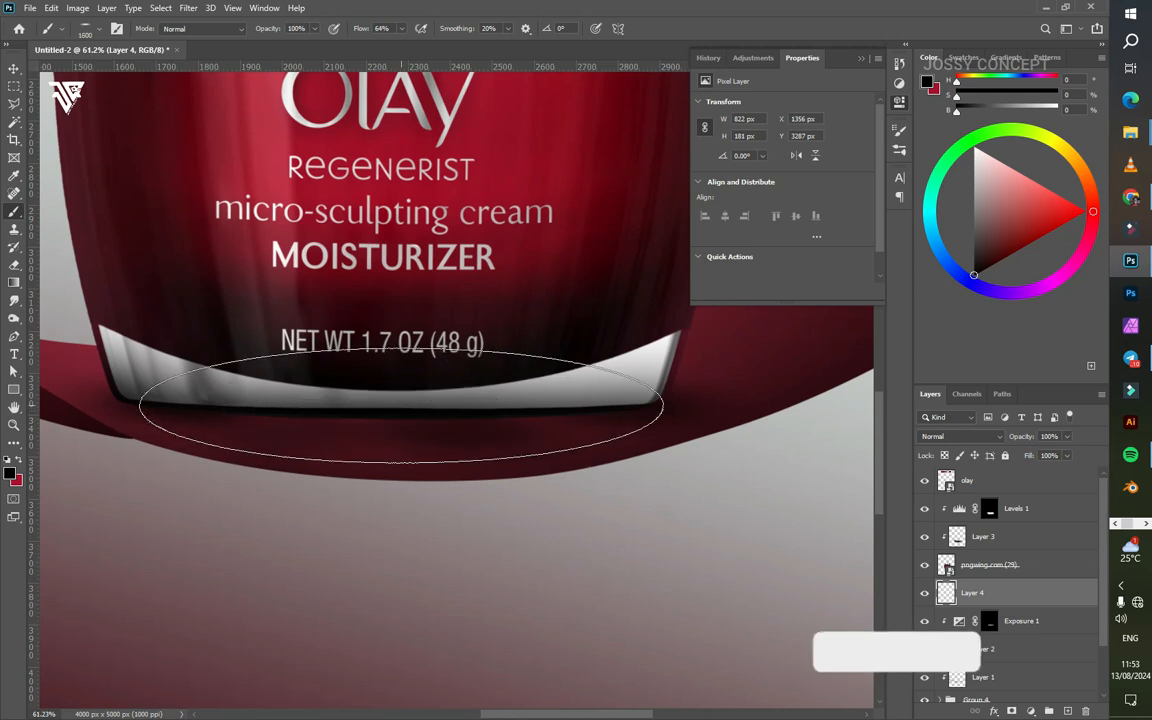
pyautogui.rightClick(411, 406)
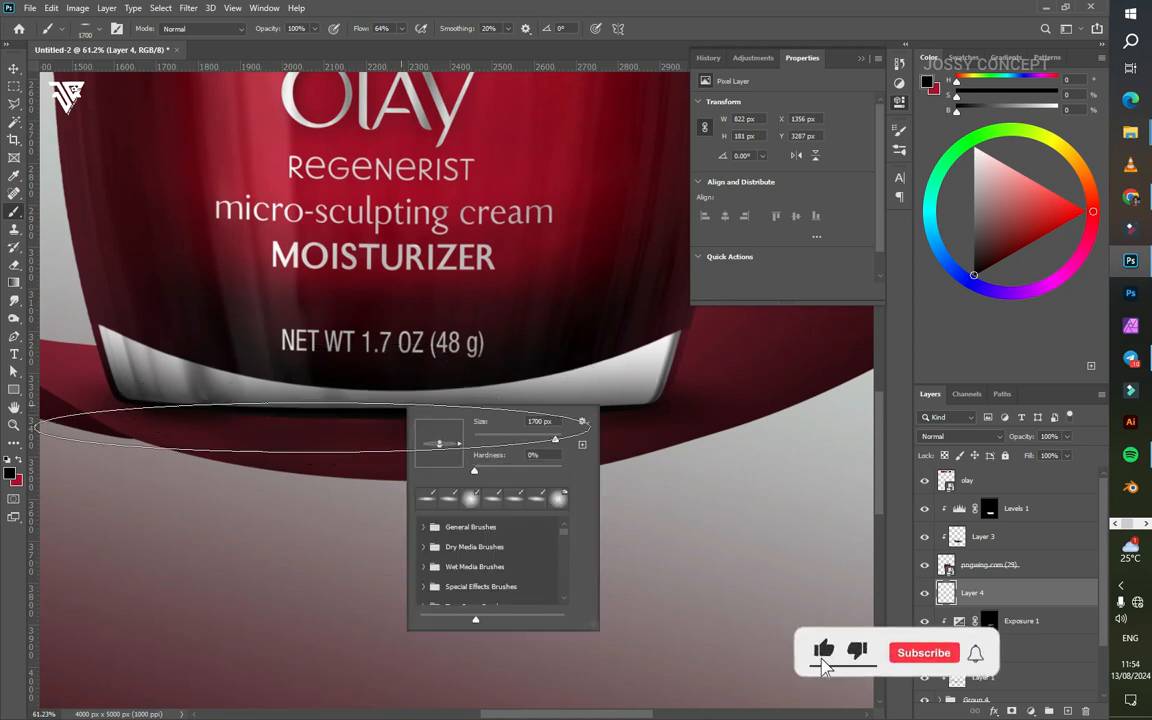
pyautogui.click(399, 405)
pyautogui.scroll(-8, 340, 405)
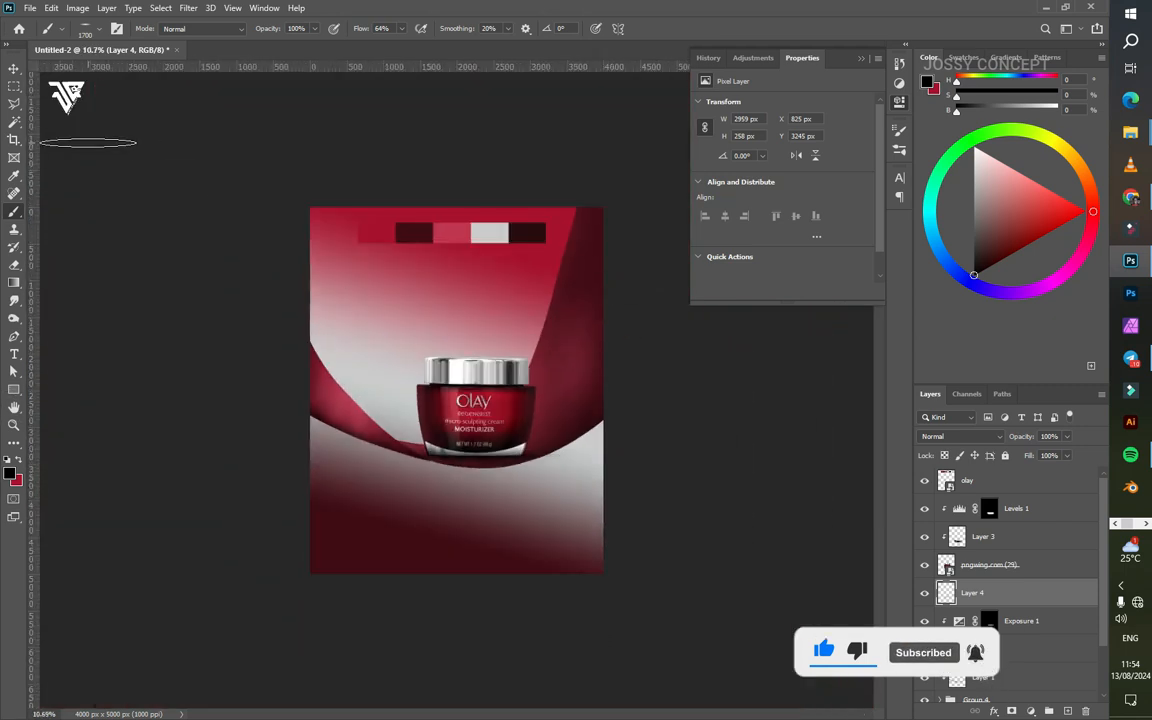
# Step: Inspect the curve's left fold by toggling its blurred highlight layer, and review the gradient-filled shapes inside Group 2
pyautogui.press('v')
pyautogui.scroll(5, 298, 198)
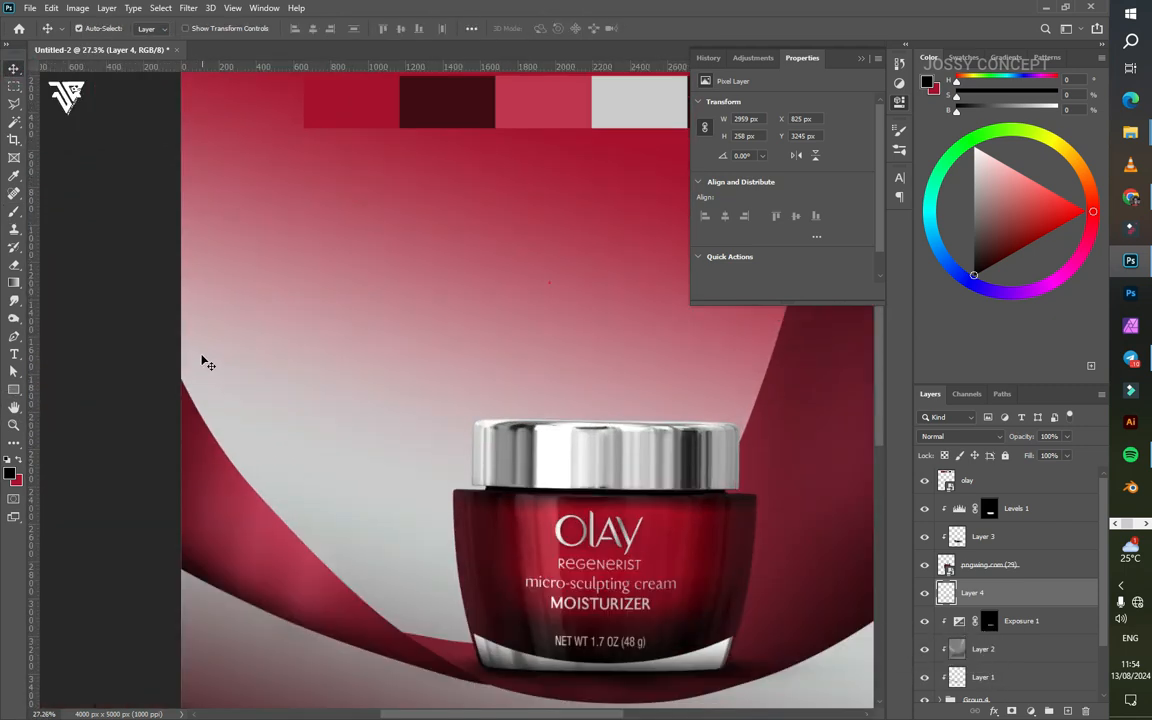
pyautogui.scroll(-5, 210, 390)
pyautogui.scroll(5, 283, 393)
pyautogui.click(282, 392)
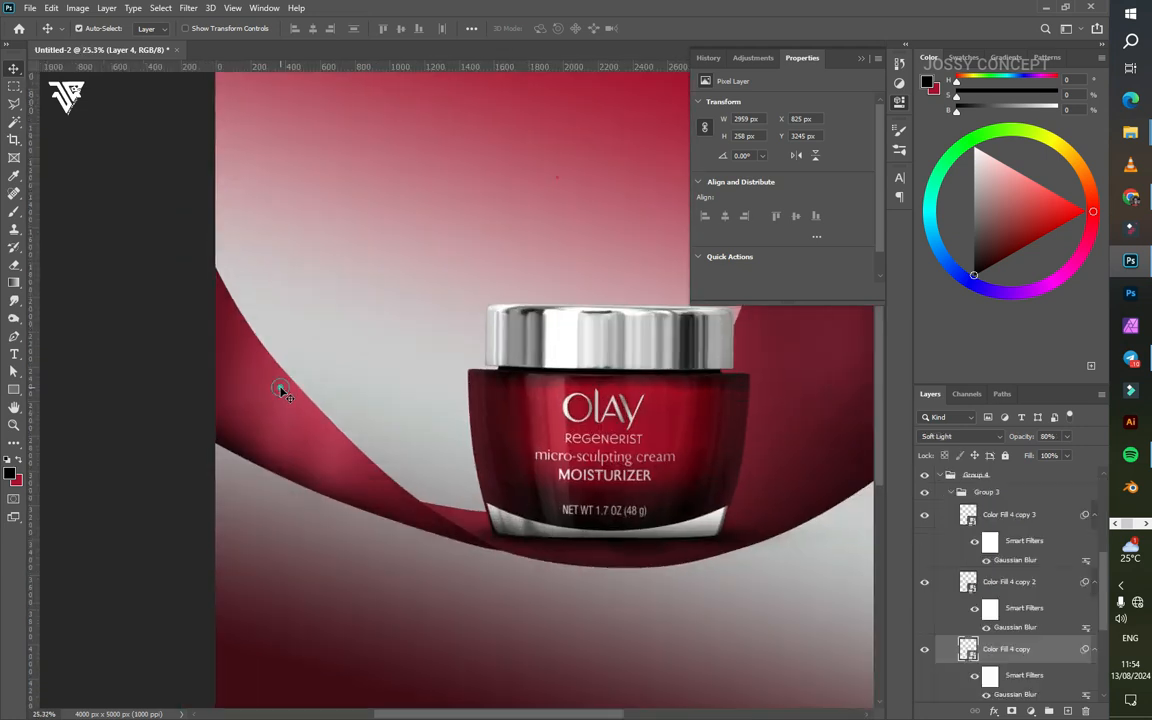
pyautogui.scroll(2, 282, 395)
pyautogui.click(928, 652)
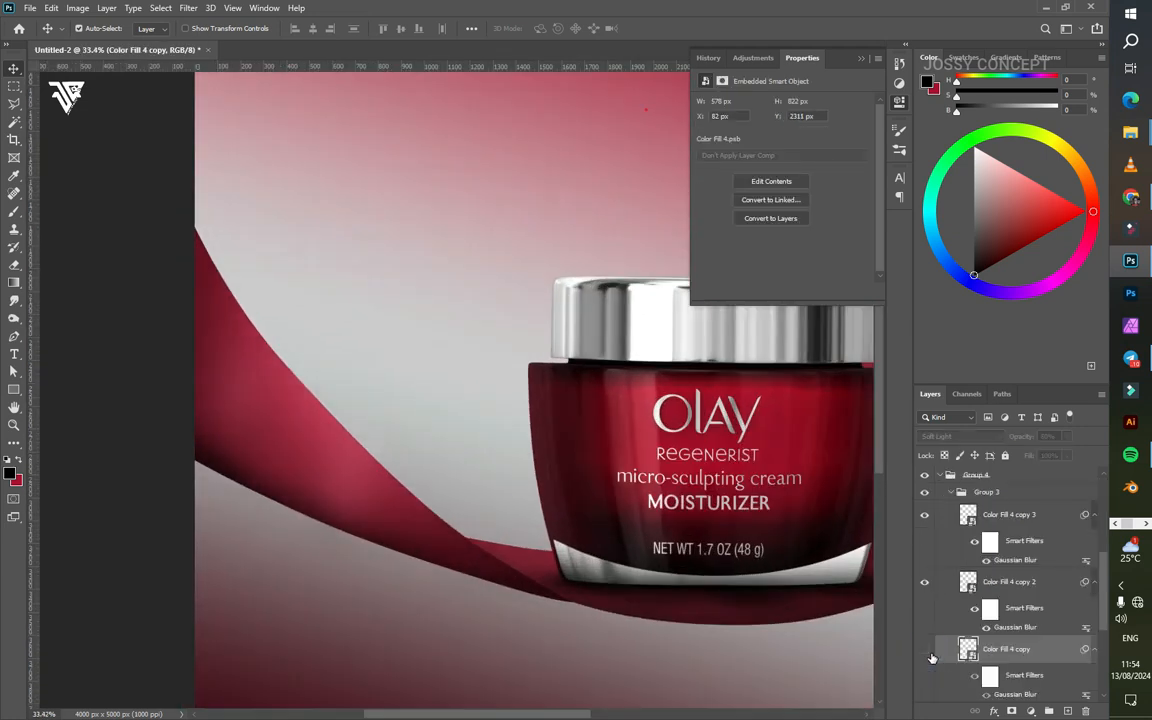
pyautogui.scroll(-5, 960, 620)
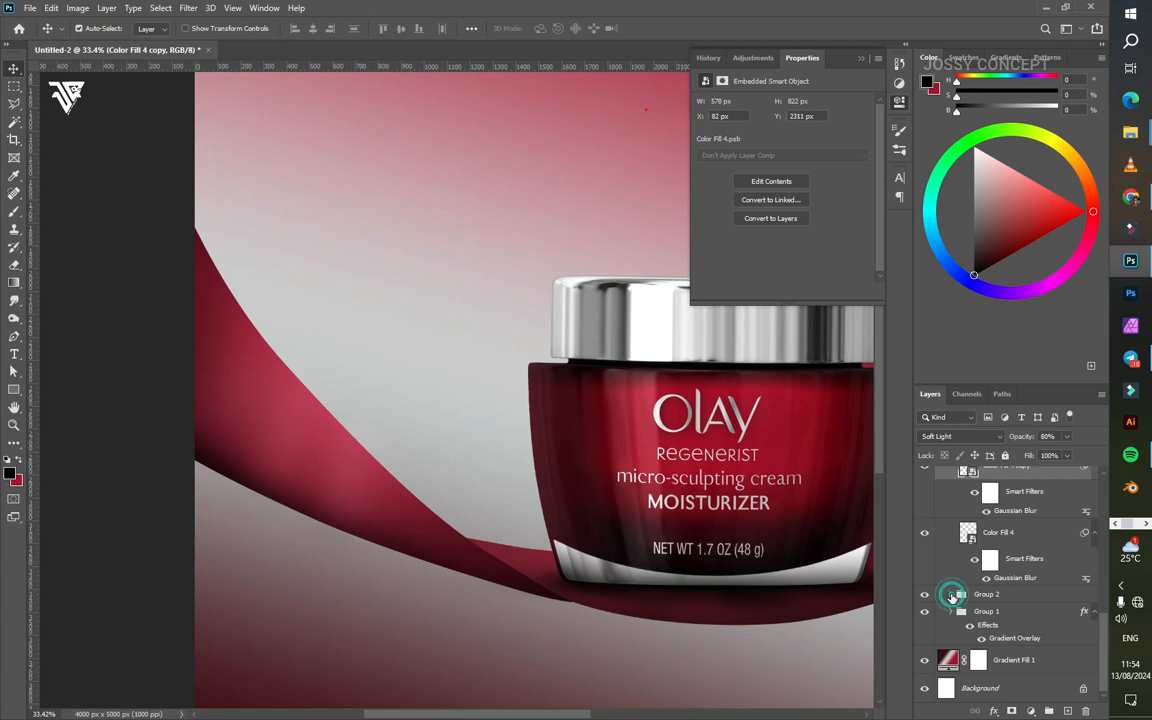
pyautogui.click(953, 595)
pyautogui.click(924, 617)
pyautogui.moveTo(1012, 620); pyautogui.dragTo(988, 620)
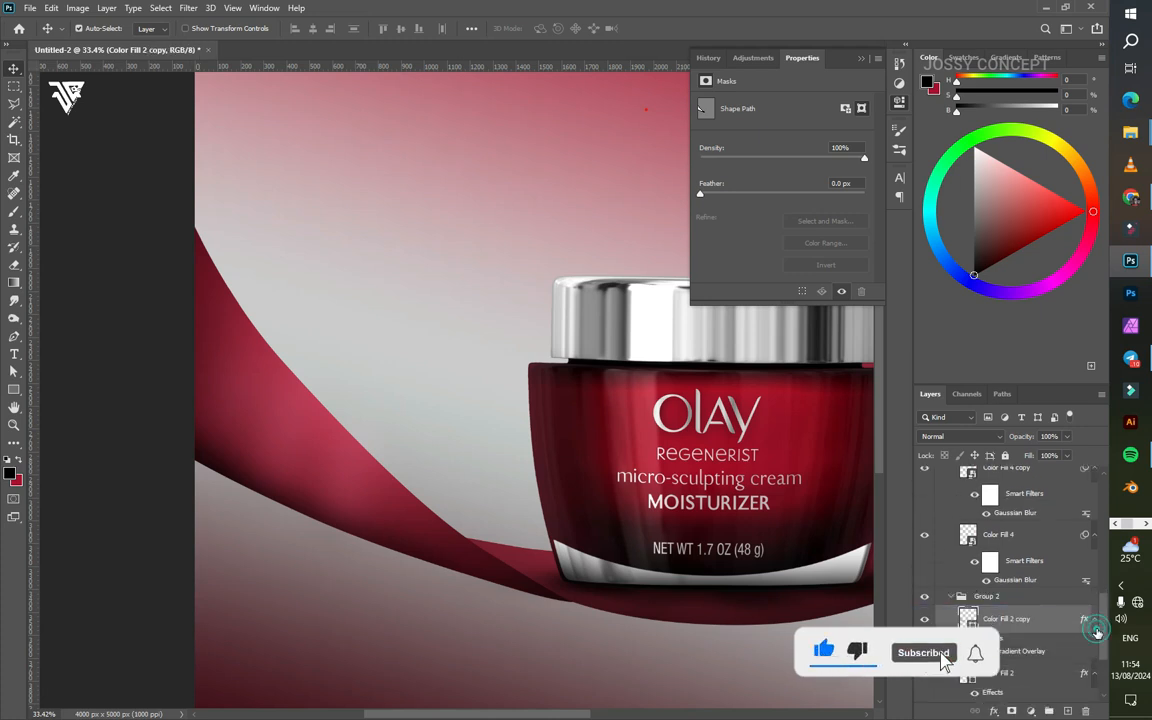
pyautogui.click(1094, 619)
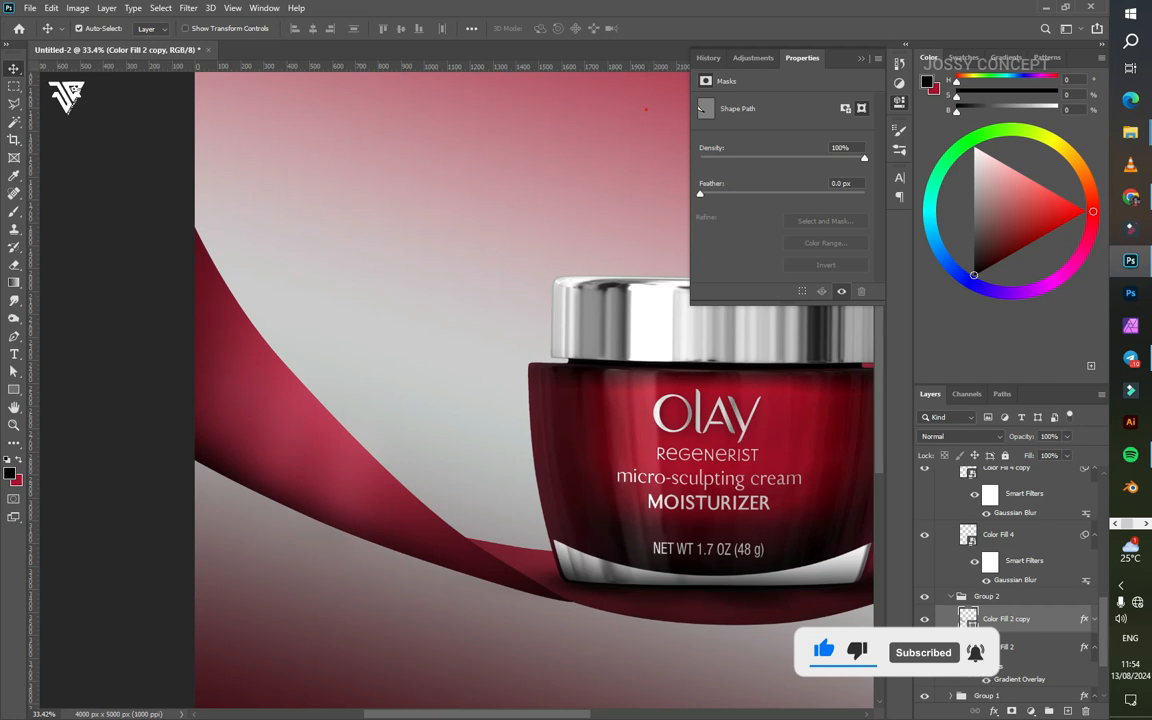
# Step: Stamp Group 1 into a merged copy above the group and convert that copy to a smart object
pyautogui.scroll(-5, 1035, 636)
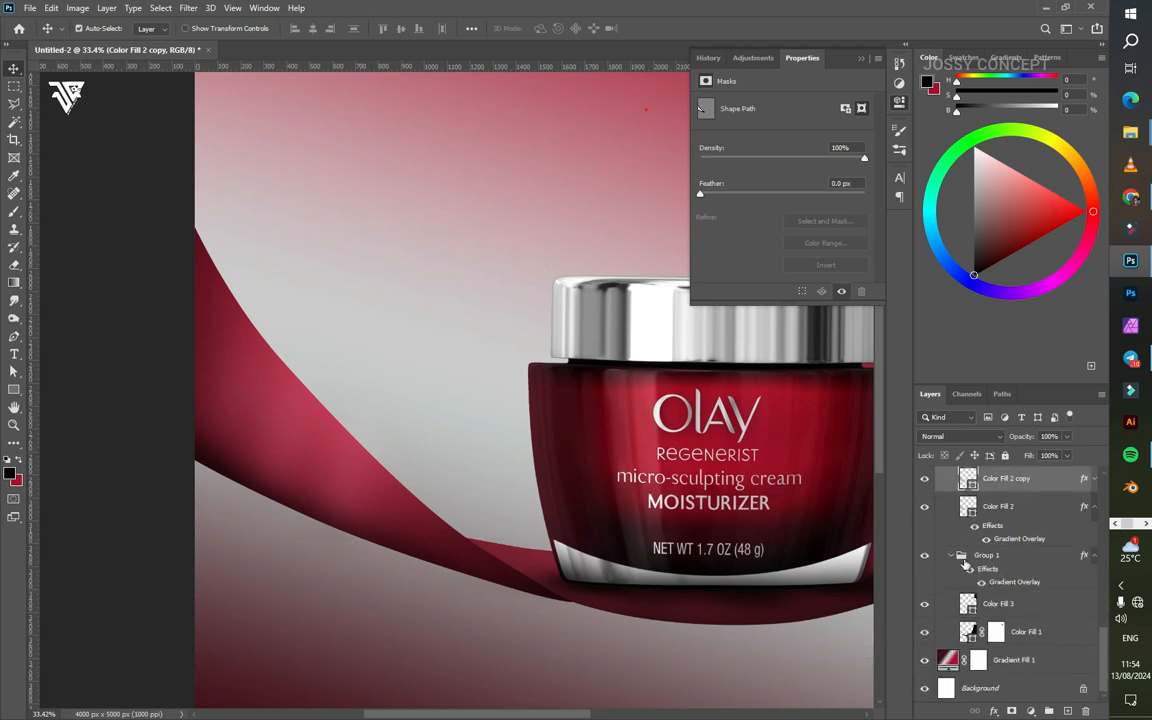
pyautogui.click(963, 558)
pyautogui.click(990, 614)
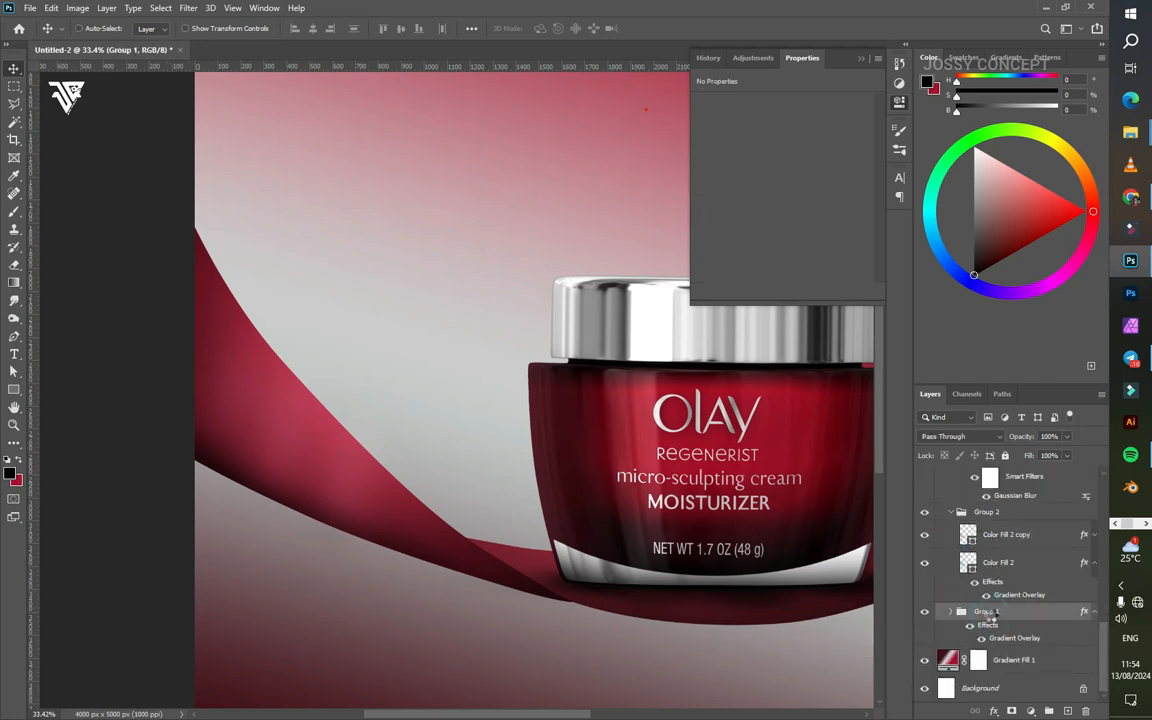
pyautogui.hotkey('ctrl', 'alt', 'e')
pyautogui.rightClick(992, 620)
pyautogui.click(990, 224)
pyautogui.click(990, 565)
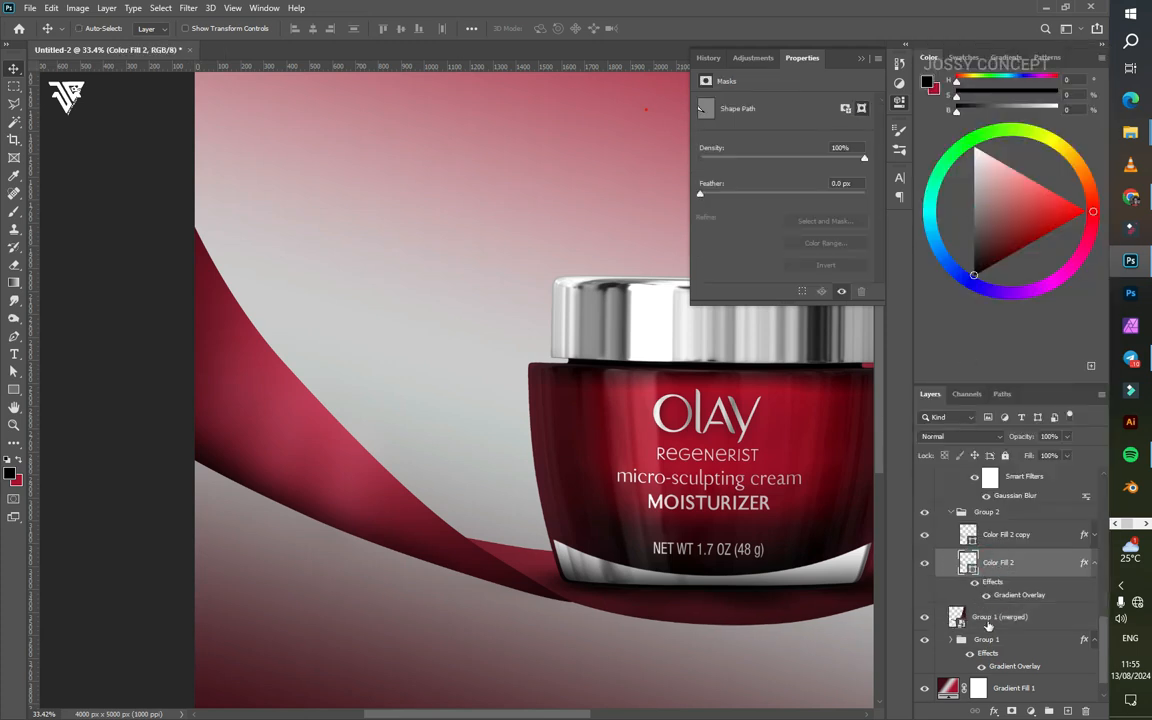
# Step: Move Color Fill 2 and the merged Group 1 copy to the top of Group 3, and replace Color Fill 2's gradient overlay with 0% fill
pyautogui.moveTo(1006, 601); pyautogui.dragTo(1008, 535)
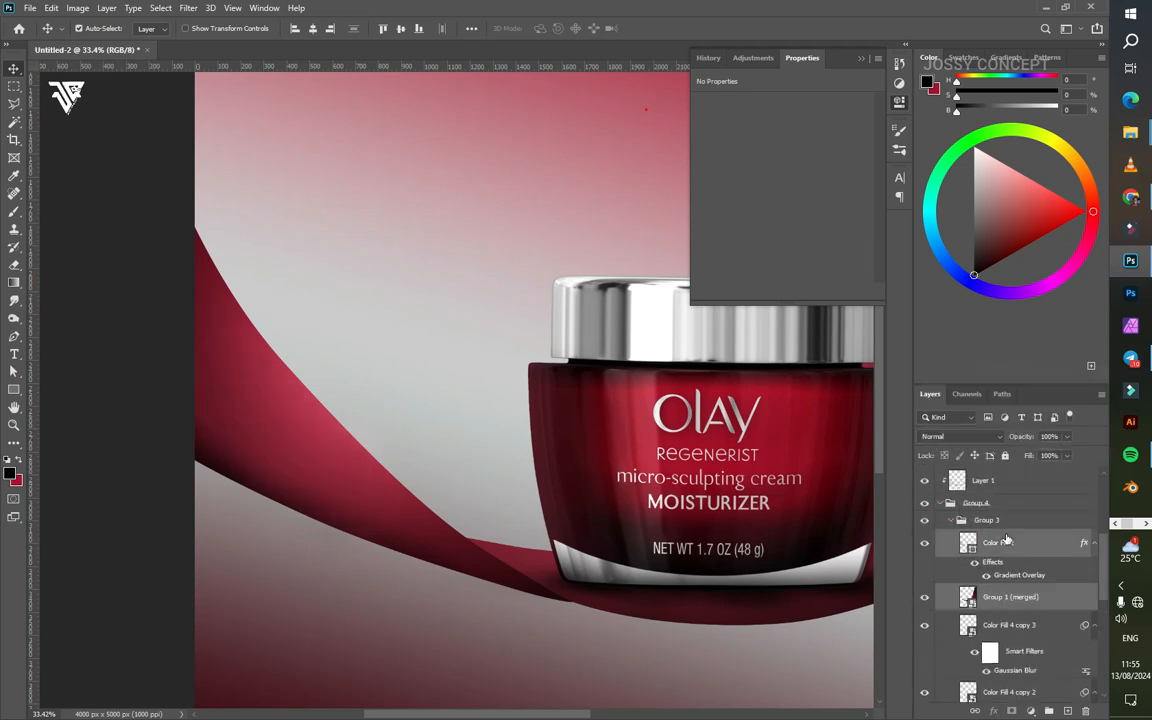
pyautogui.scroll(-1, 672, 393)
pyautogui.click(993, 560)
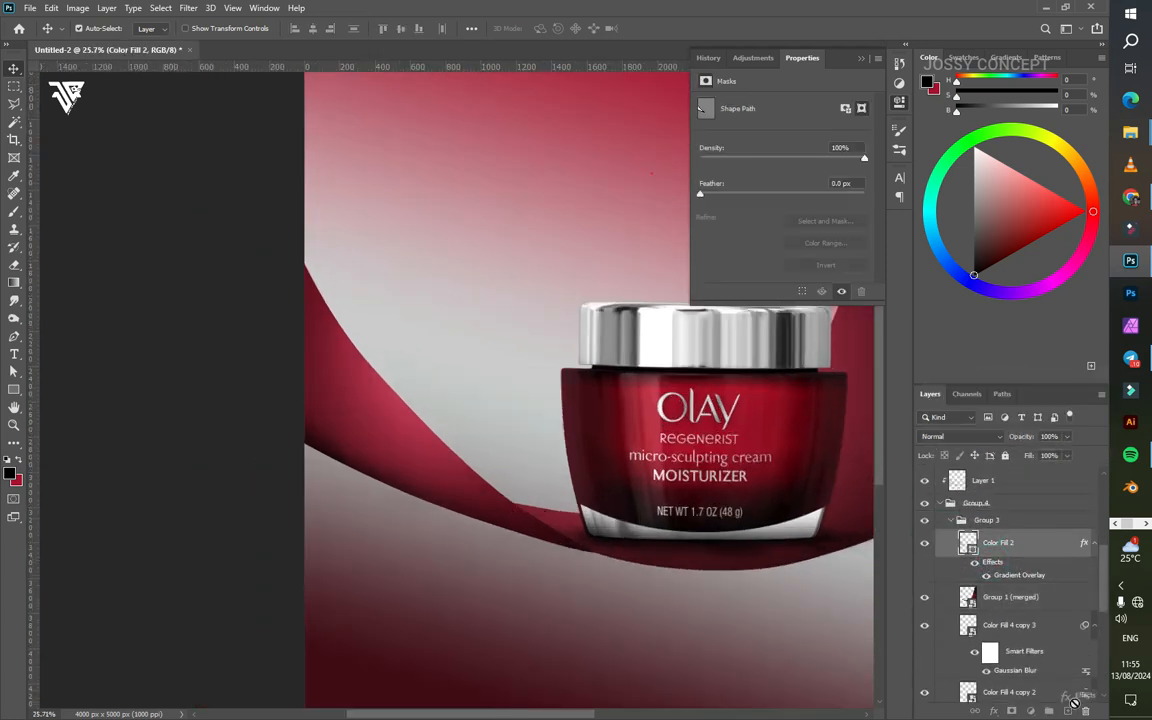
pyautogui.moveTo(1074, 702); pyautogui.dragTo(1086, 710)
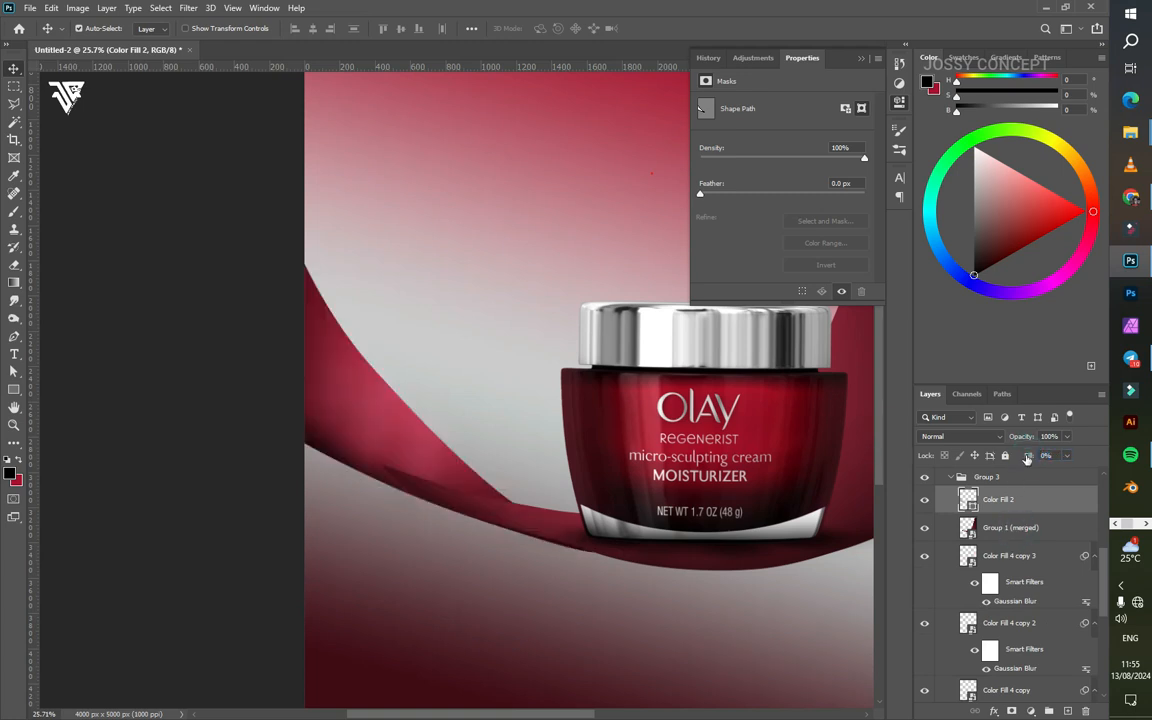
pyautogui.click(1016, 527)
# Step: Add a white (ffffff) 4 px outside stroke to Color Fill 2 through its blending options
pyautogui.rightClick(1014, 520)
pyautogui.click(877, 160)
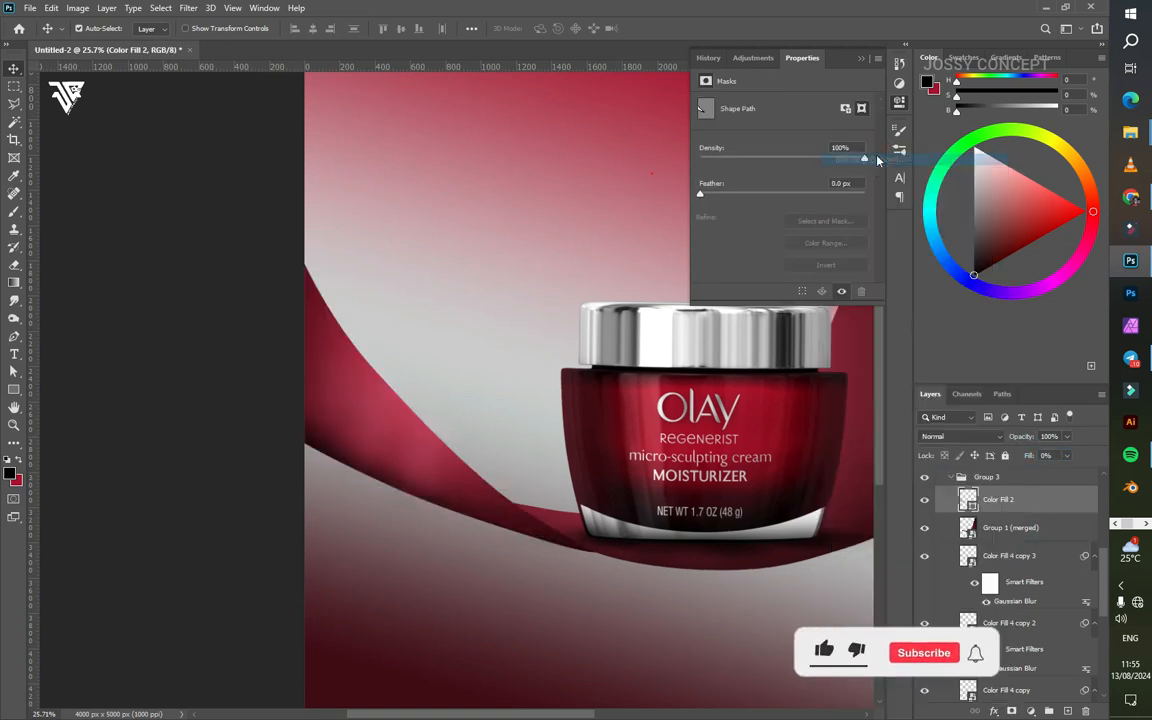
pyautogui.click(599, 409)
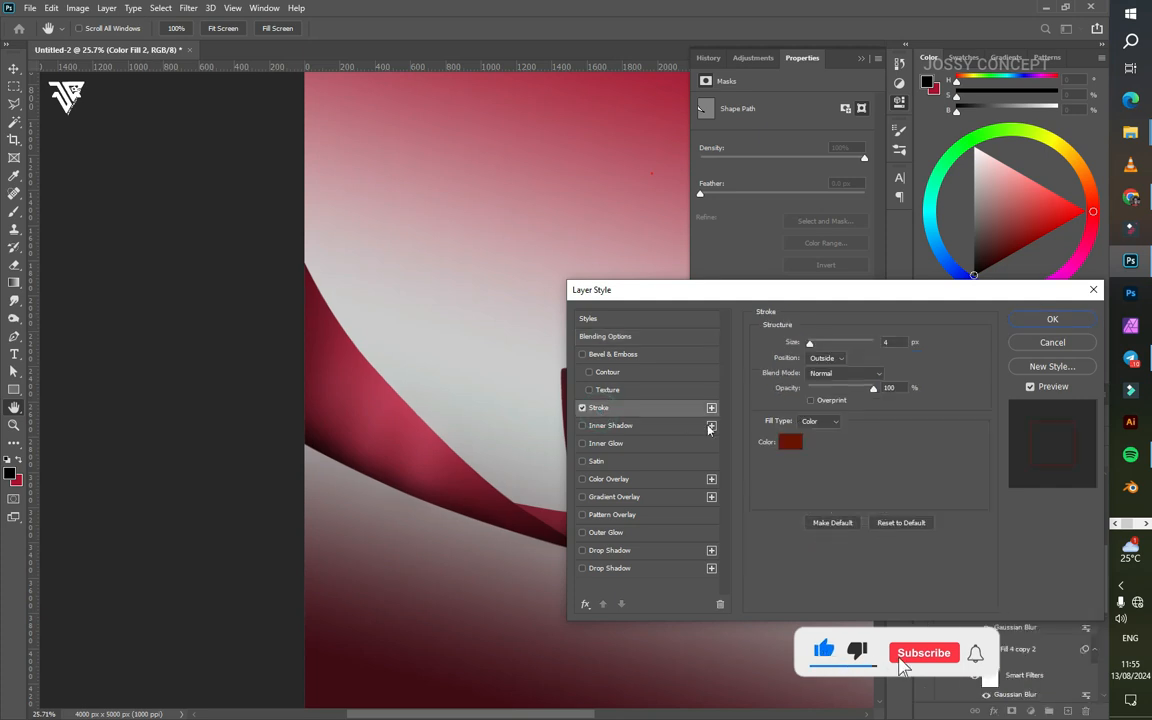
pyautogui.click(783, 441)
pyautogui.write('ffffff')
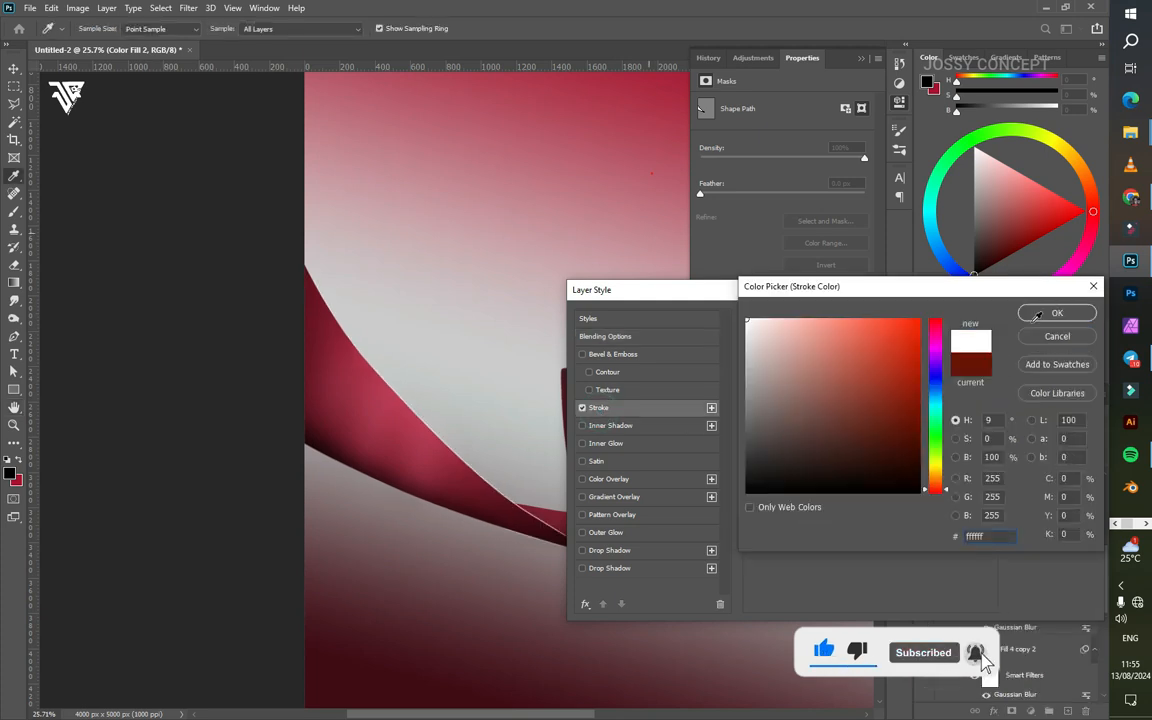
pyautogui.click(1030, 313)
pyautogui.scroll(5, 458, 293)
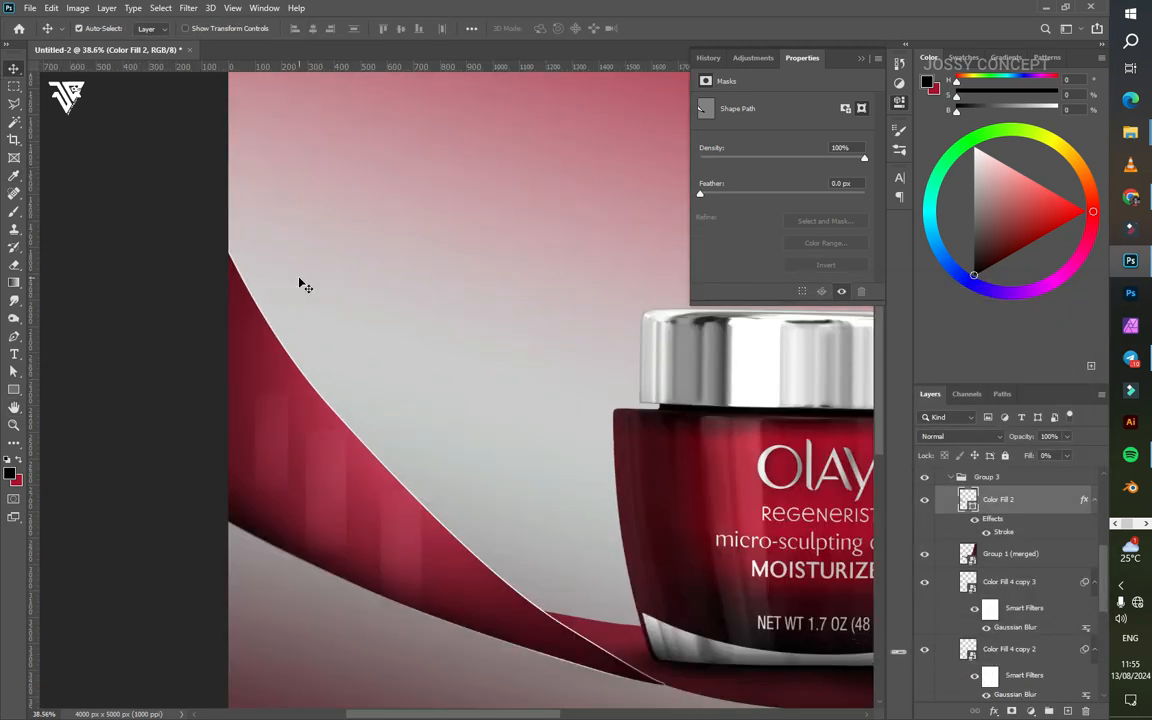
pyautogui.scroll(-4, 198, 337)
pyautogui.scroll(2, 185, 337)
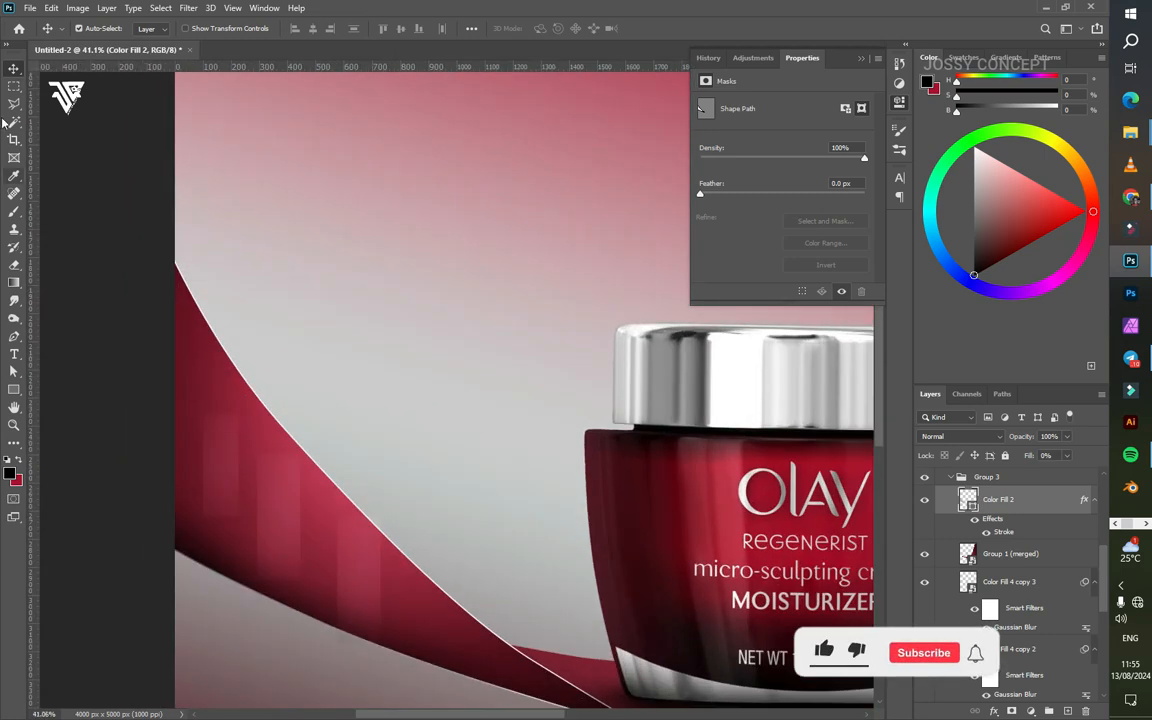
# Step: Add a layer mask to Color Fill 2 and outline the left fold's lower edge and tip with the Polygonal Lasso
pyautogui.press('l')
pyautogui.click(1012, 710)
pyautogui.click(133, 399)
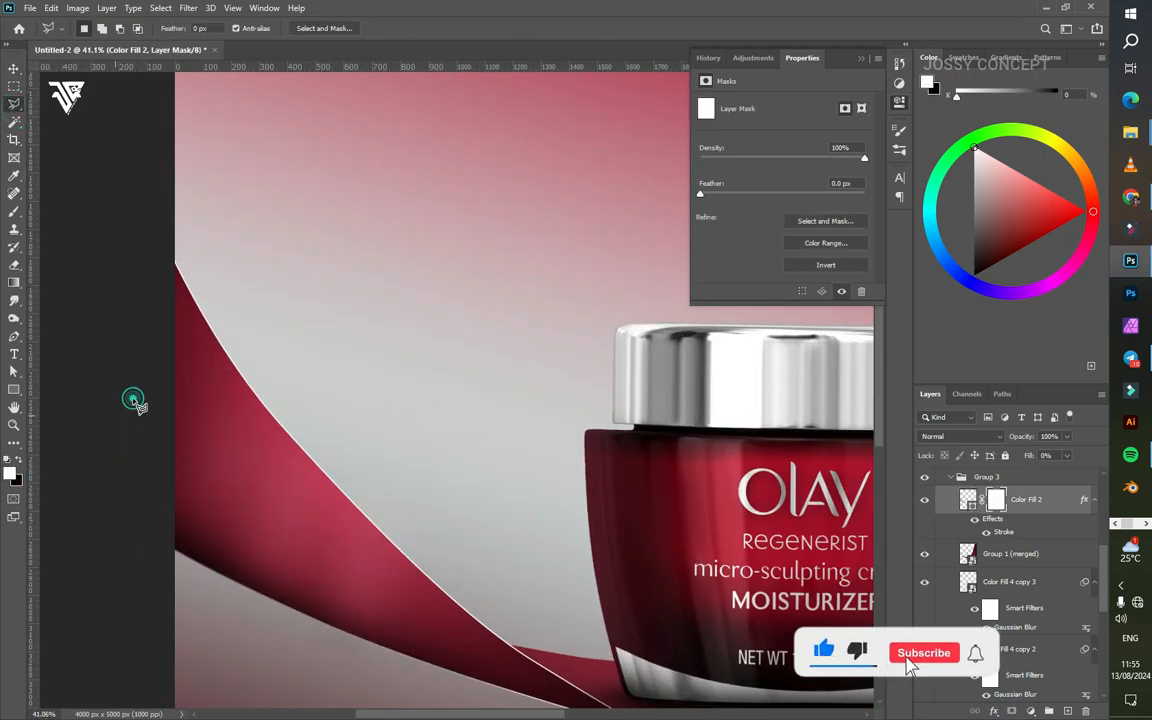
pyautogui.click(355, 600)
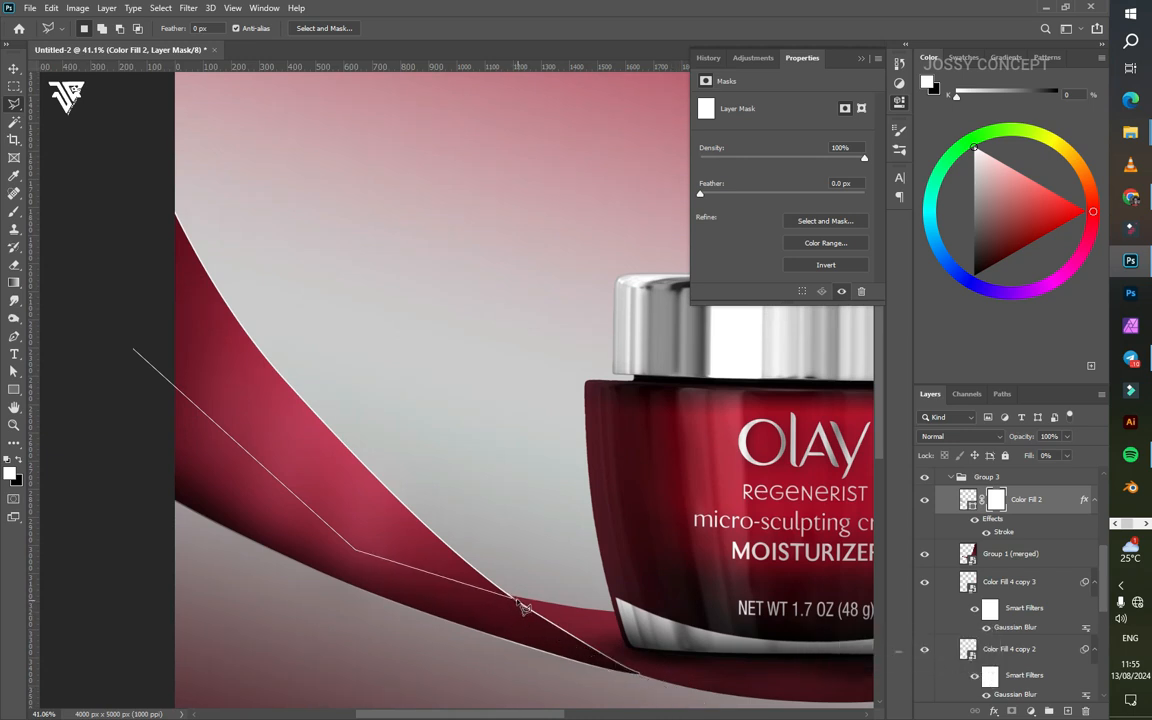
pyautogui.doubleClick(75, 447)
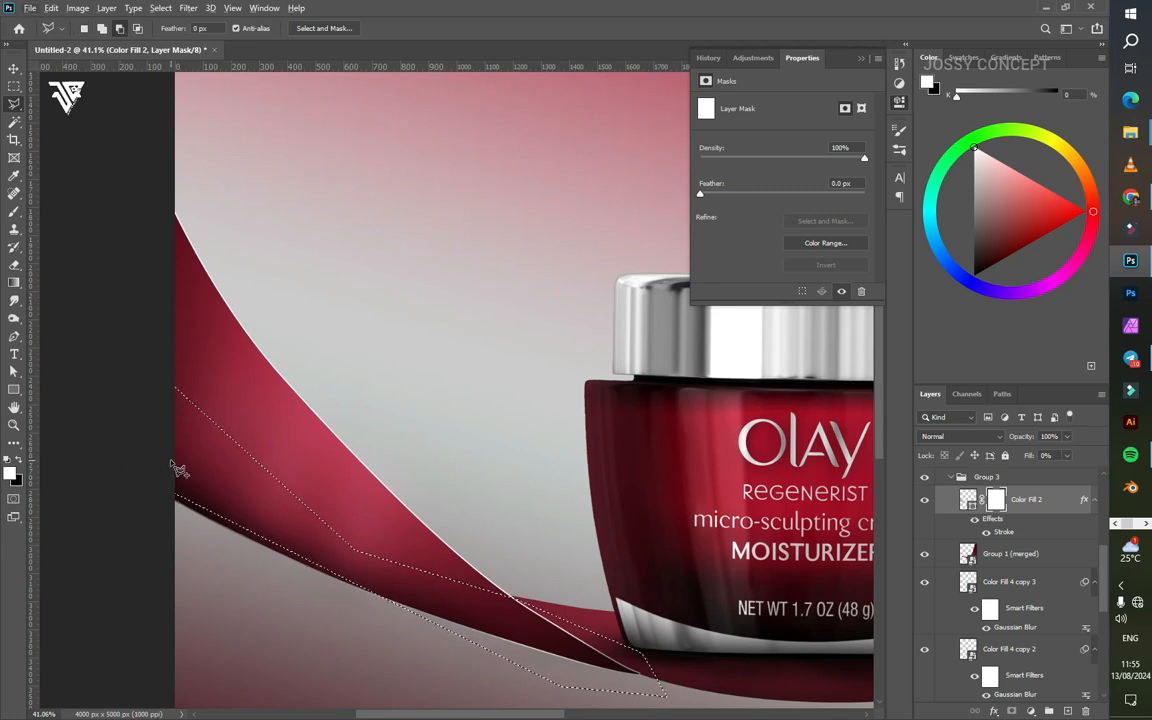
pyautogui.doubleClick(60, 472)
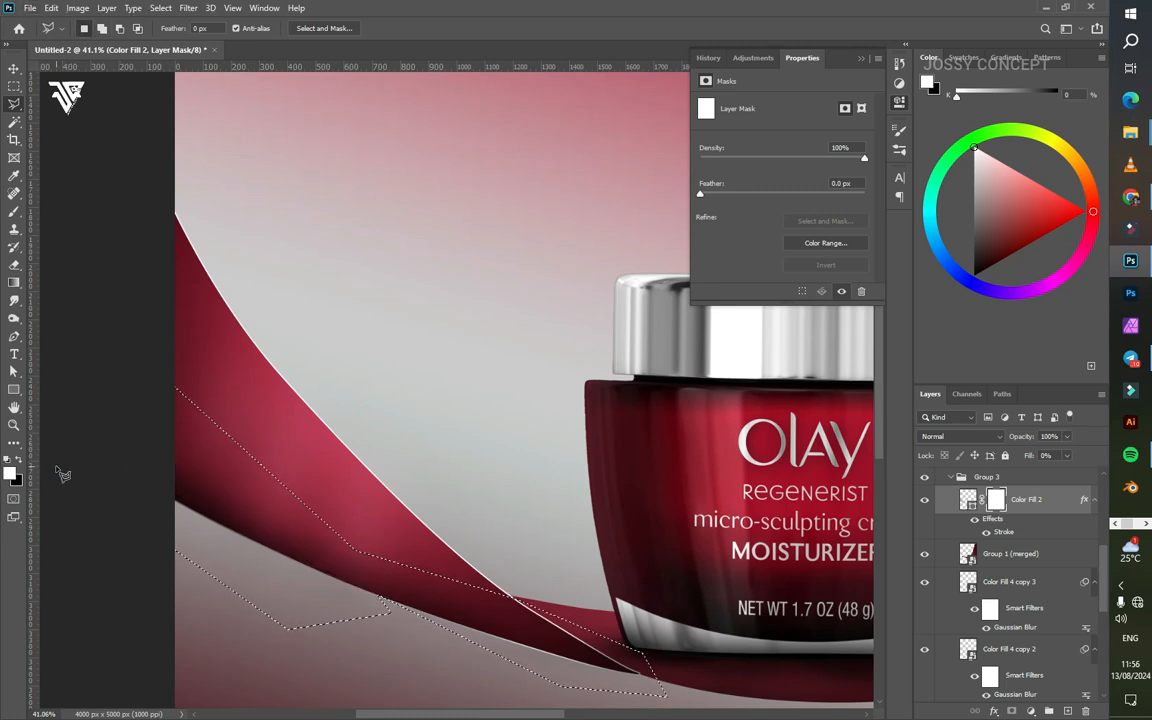
# Step: Convert Color Fill 2 to a smart object and mask it with the inverted lasso selection, hiding the stroke along the fold's lower edge
pyautogui.click(14, 265)
pyautogui.moveTo(362, 550); pyautogui.dragTo(519, 587)
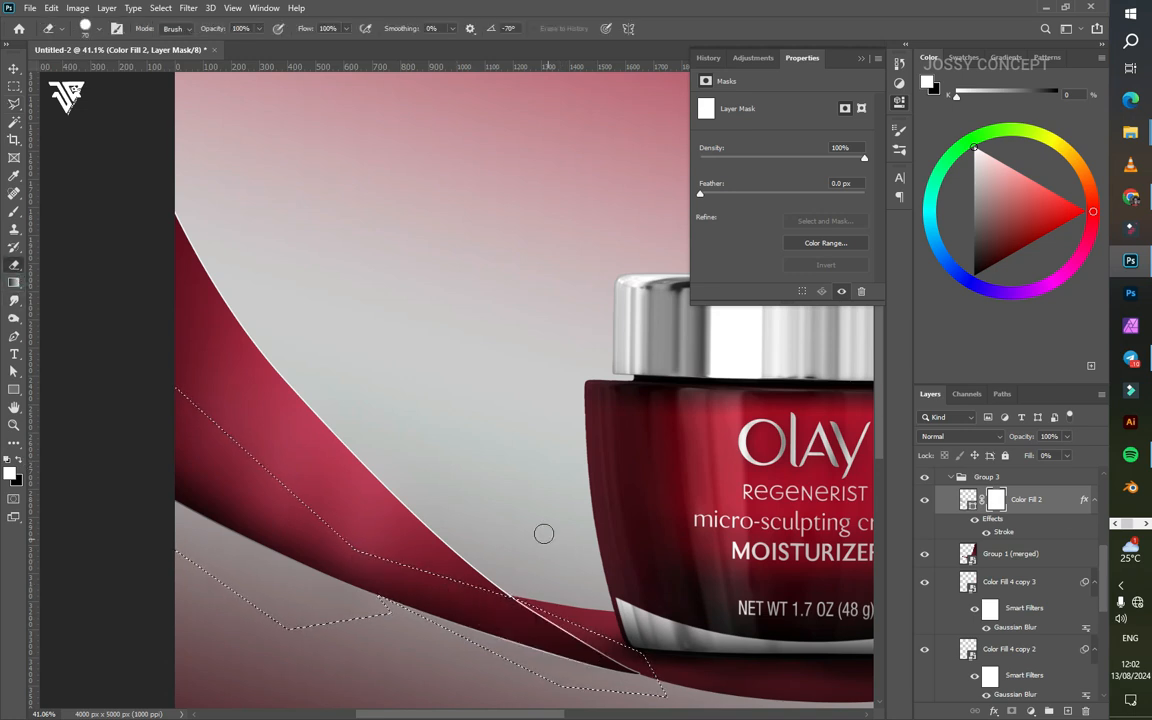
pyautogui.rightClick(1025, 499)
pyautogui.click(895, 327)
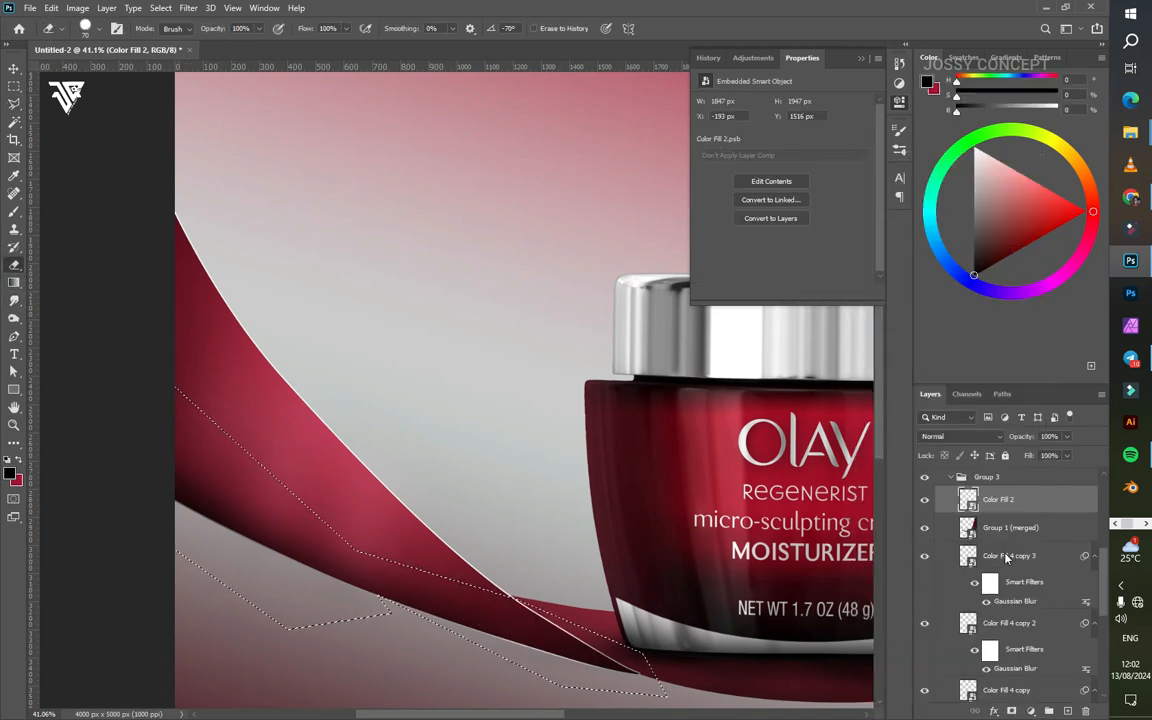
pyautogui.click(1011, 710)
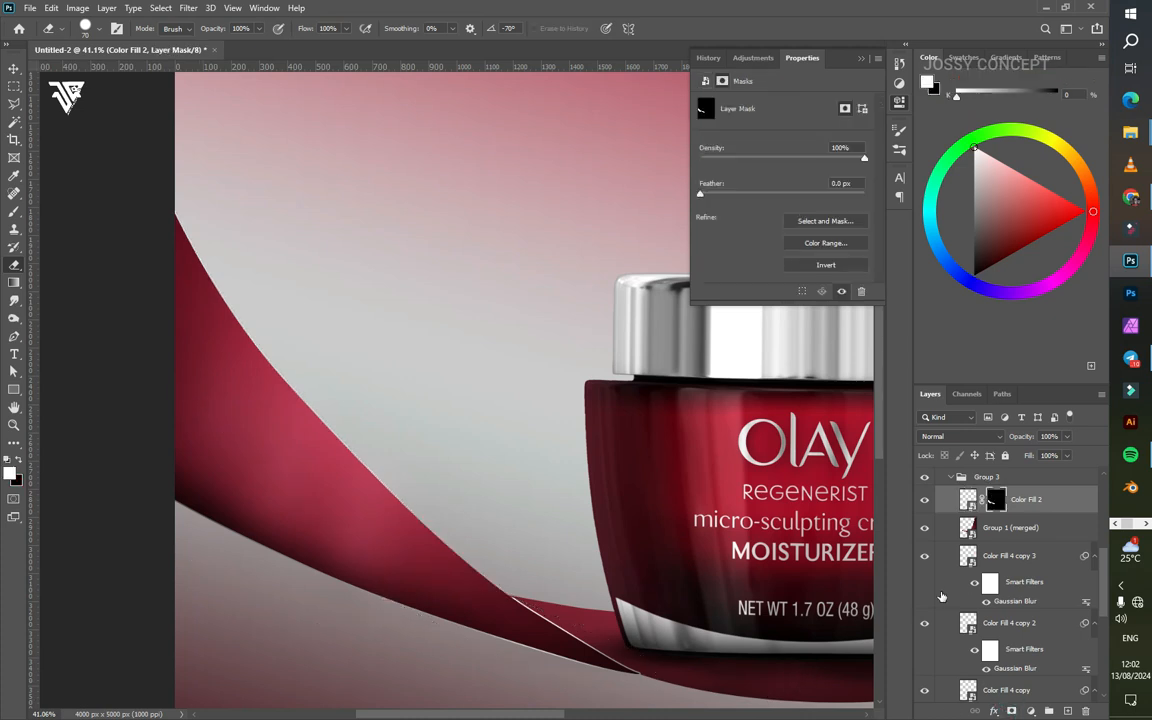
pyautogui.hotkey('ctrl', 'i')
pyautogui.scroll(5, 535, 609)
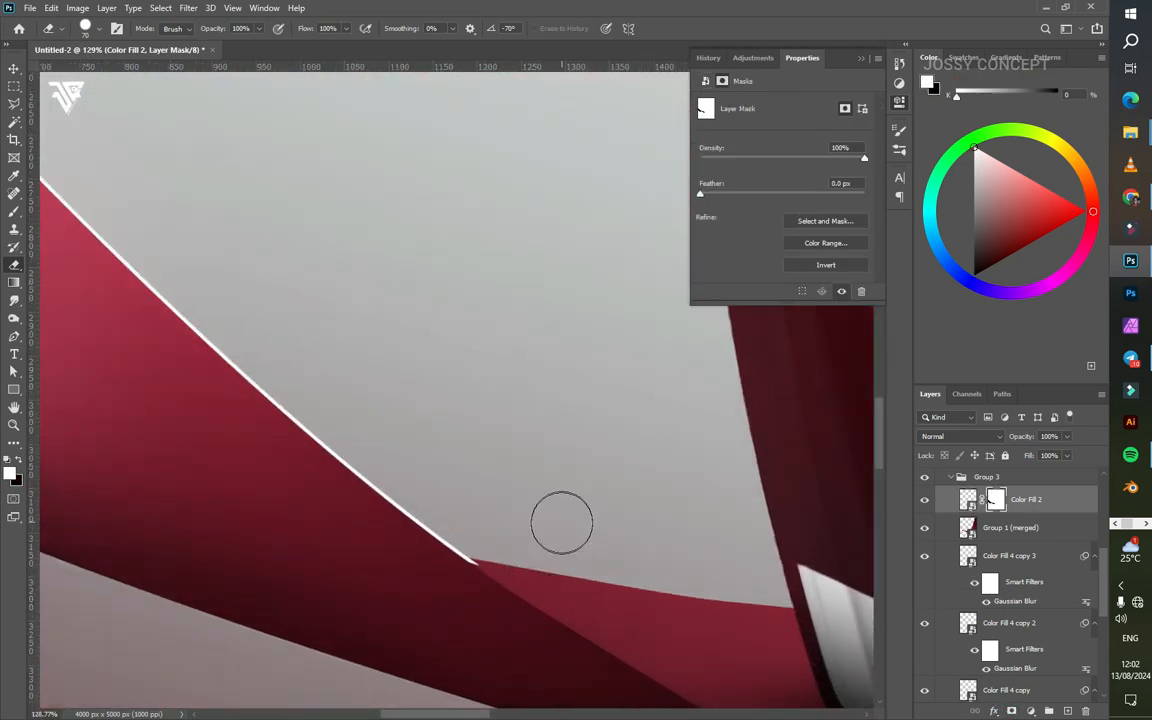
pyautogui.scroll(-5, 325, 554)
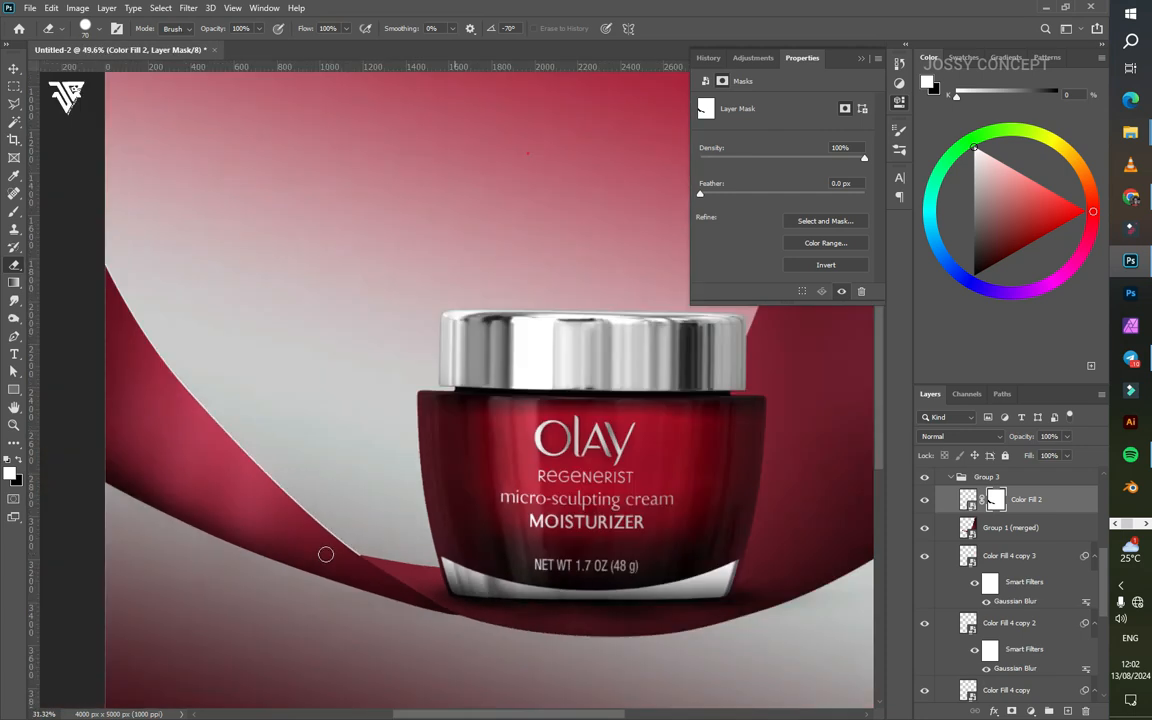
# Step: Give the merged Group 1 layer a white 4 px outside stroke and reduce its fill to 0%
pyautogui.scroll(1, 319, 552)
pyautogui.click(979, 528)
pyautogui.rightClick(992, 522)
pyautogui.click(917, 144)
pyautogui.click(598, 407)
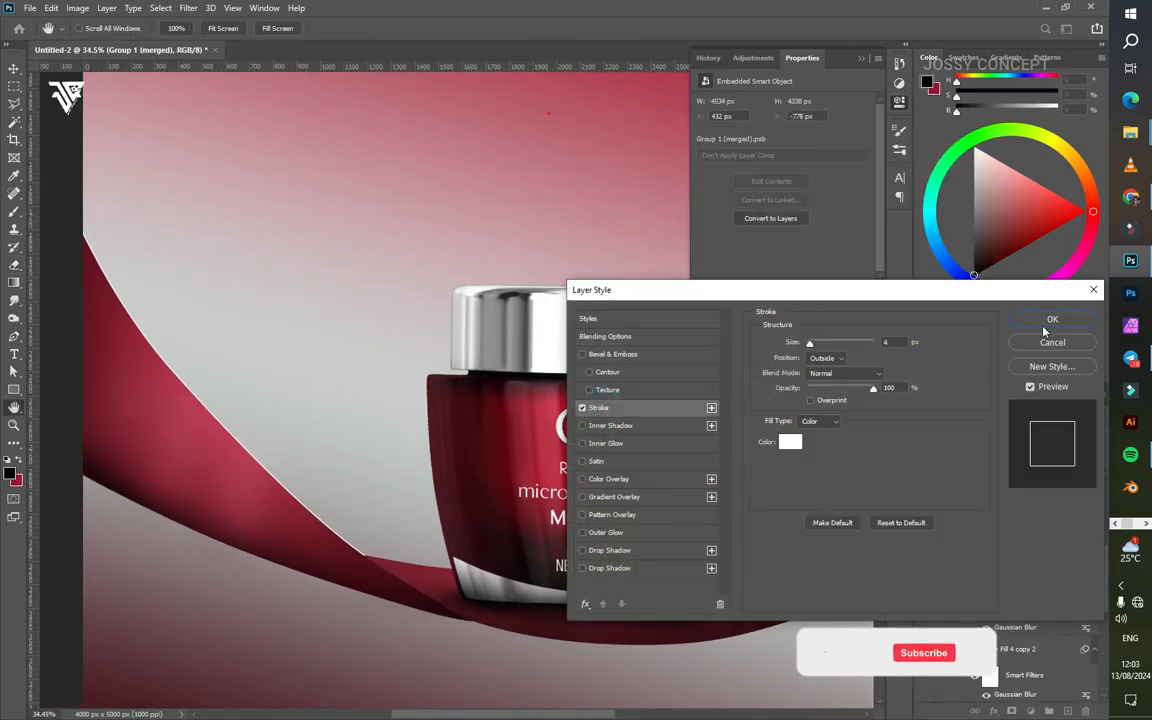
pyautogui.click(1048, 324)
pyautogui.scroll(3, 537, 575)
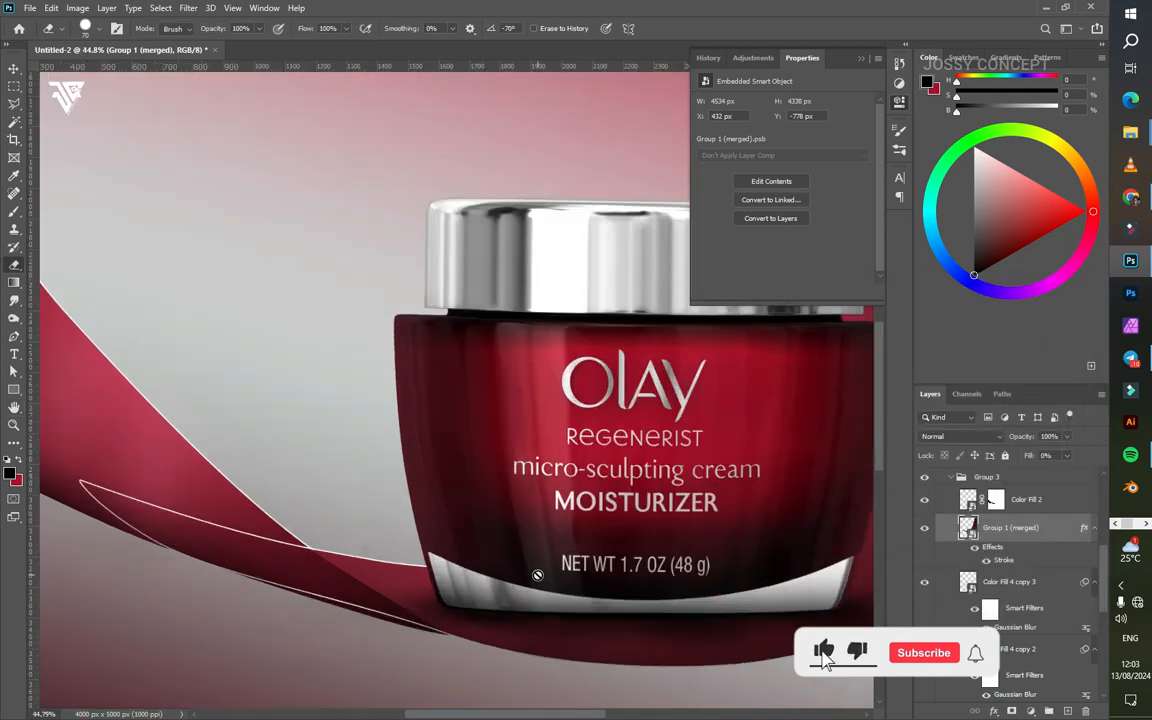
# Step: Lasso the curve's lower part from the left fold beneath the jar and around the right side, leaving the upper edges outside the selection
pyautogui.scroll(2, 348, 553)
pyautogui.click(14, 104)
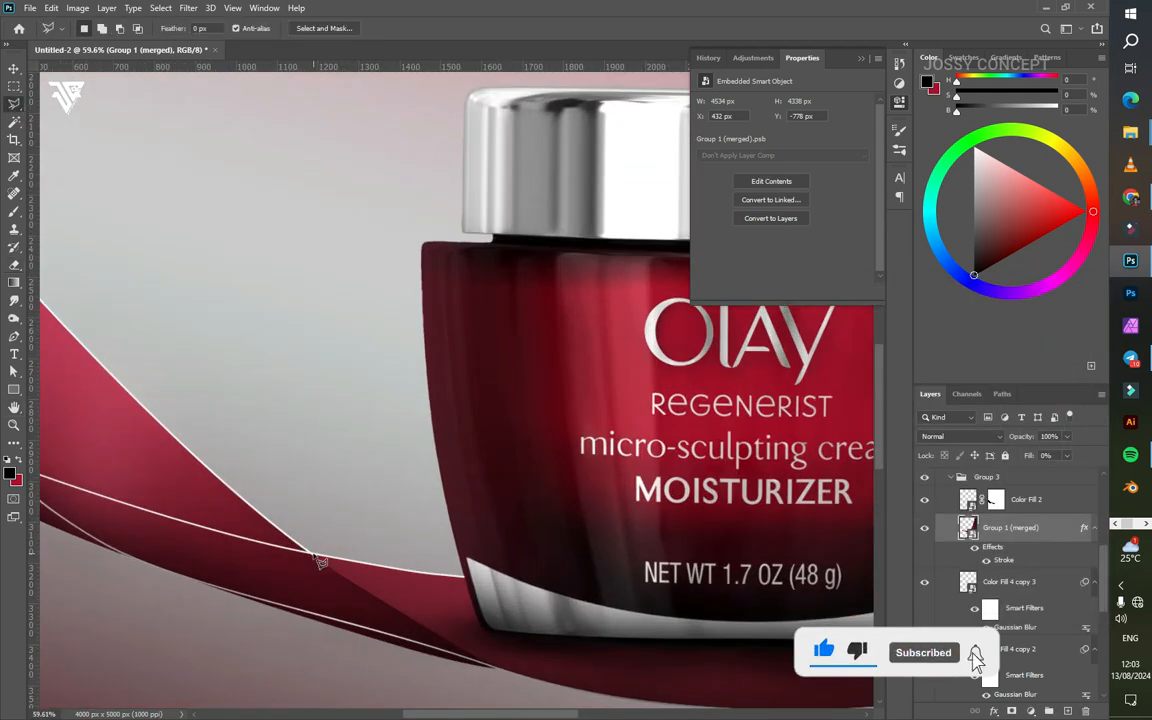
pyautogui.scroll(-5, 402, 432)
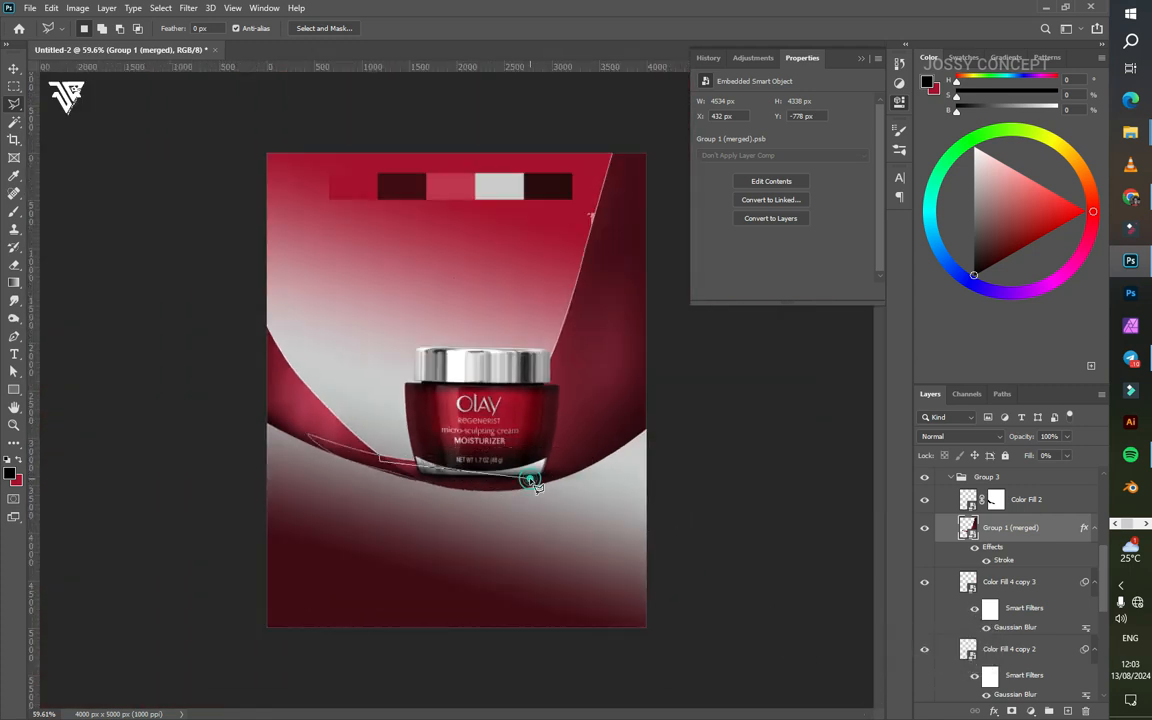
pyautogui.click(730, 405)
pyautogui.click(583, 678)
pyautogui.scroll(5, 308, 428)
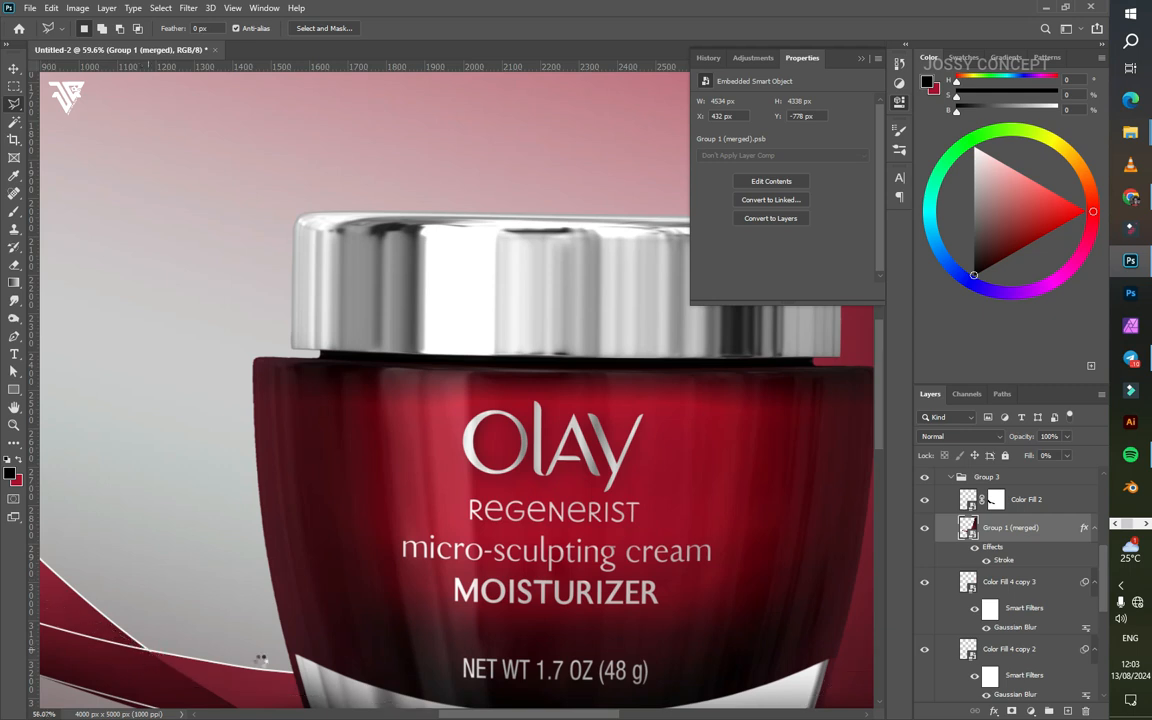
pyautogui.click(258, 664)
pyautogui.scroll(-5, 258, 664)
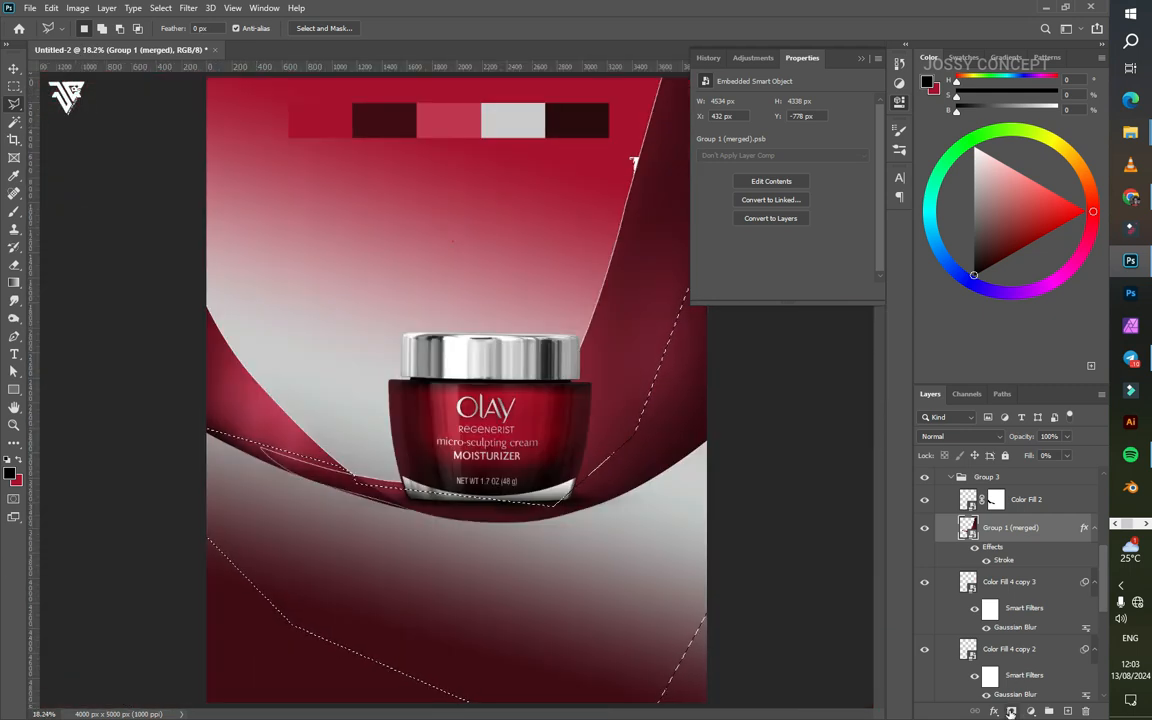
pyautogui.click(1011, 711)
pyautogui.scroll(3, 243, 469)
pyautogui.hotkey('ctrl', 'z')
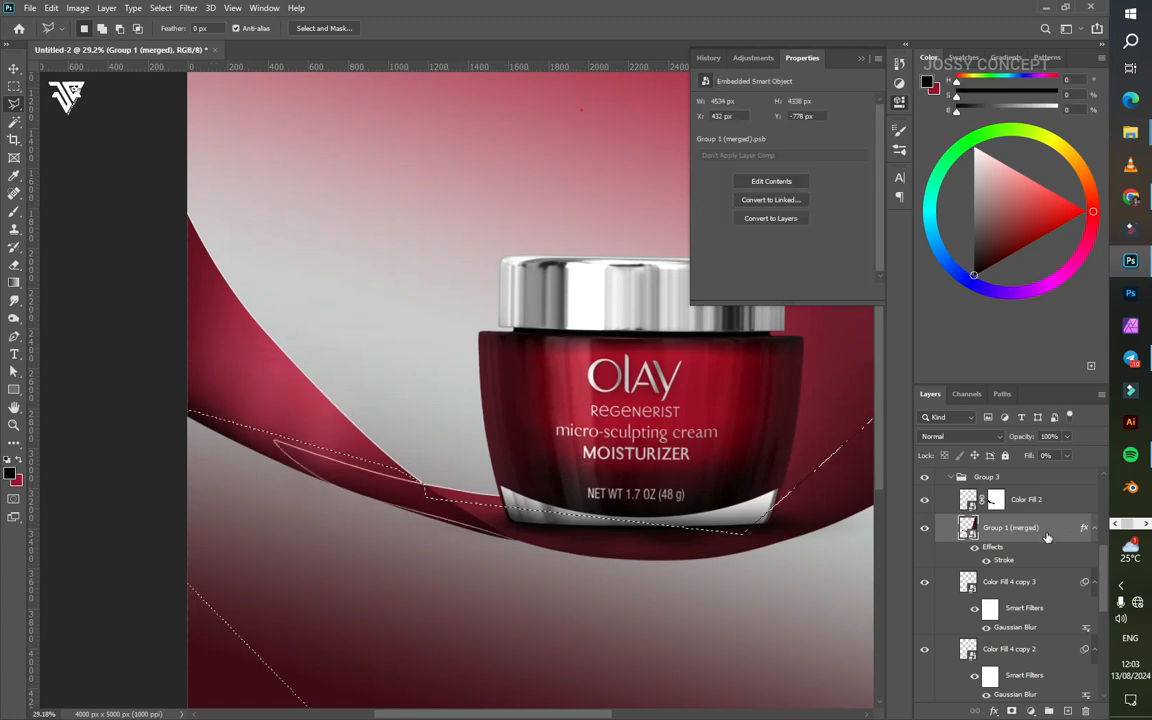
# Step: Convert the merged Group 1 layer to a smart object and mask out the selected area, keeping the stroke only on the curve's upper edges
pyautogui.rightClick(1040, 527)
pyautogui.click(893, 268)
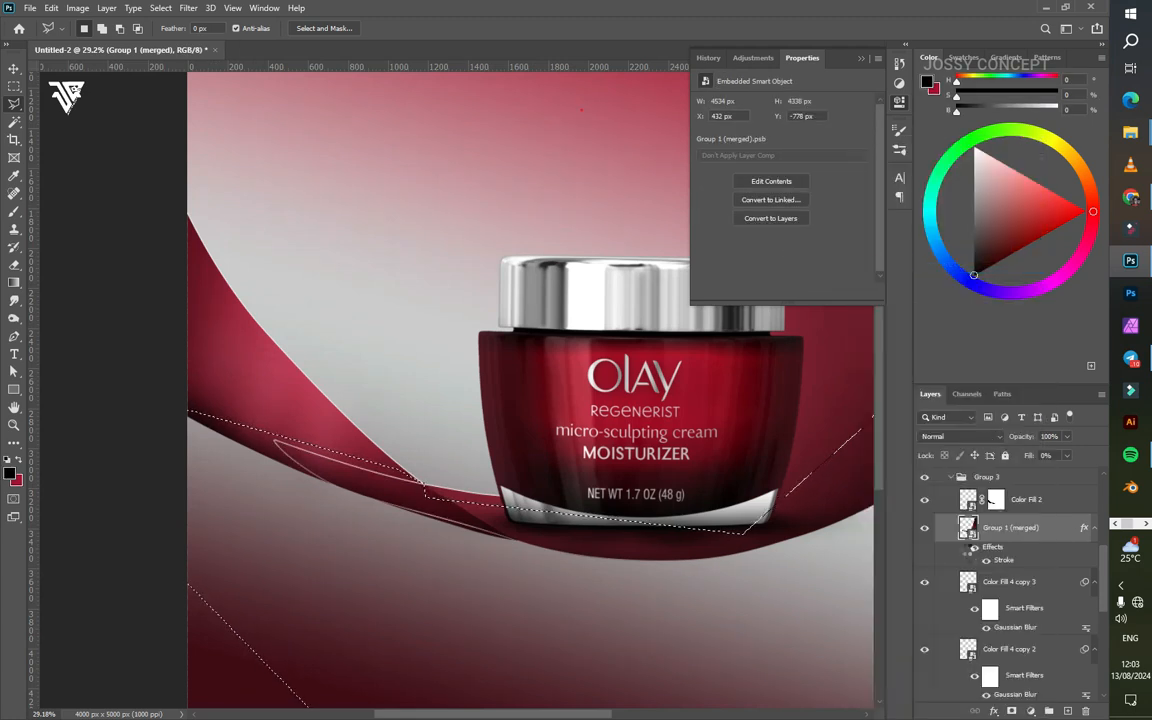
pyautogui.click(1011, 711)
pyautogui.scroll(-3, 405, 568)
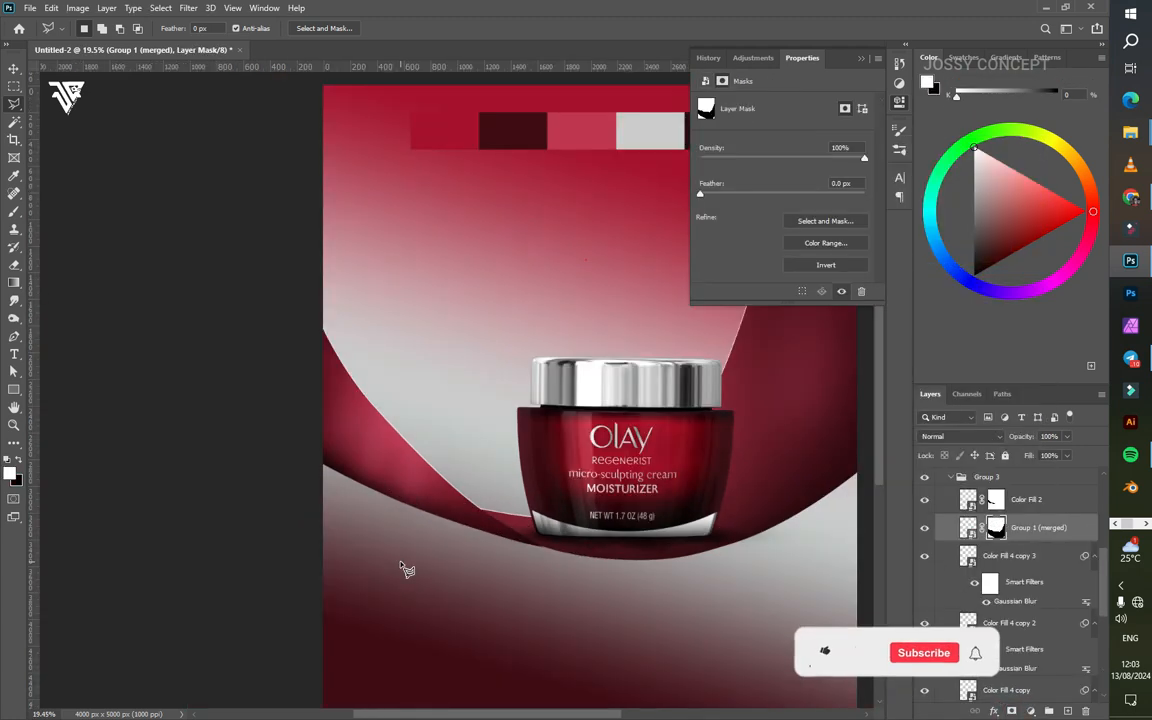
pyautogui.scroll(3, 407, 569)
pyautogui.scroll(-5, 407, 569)
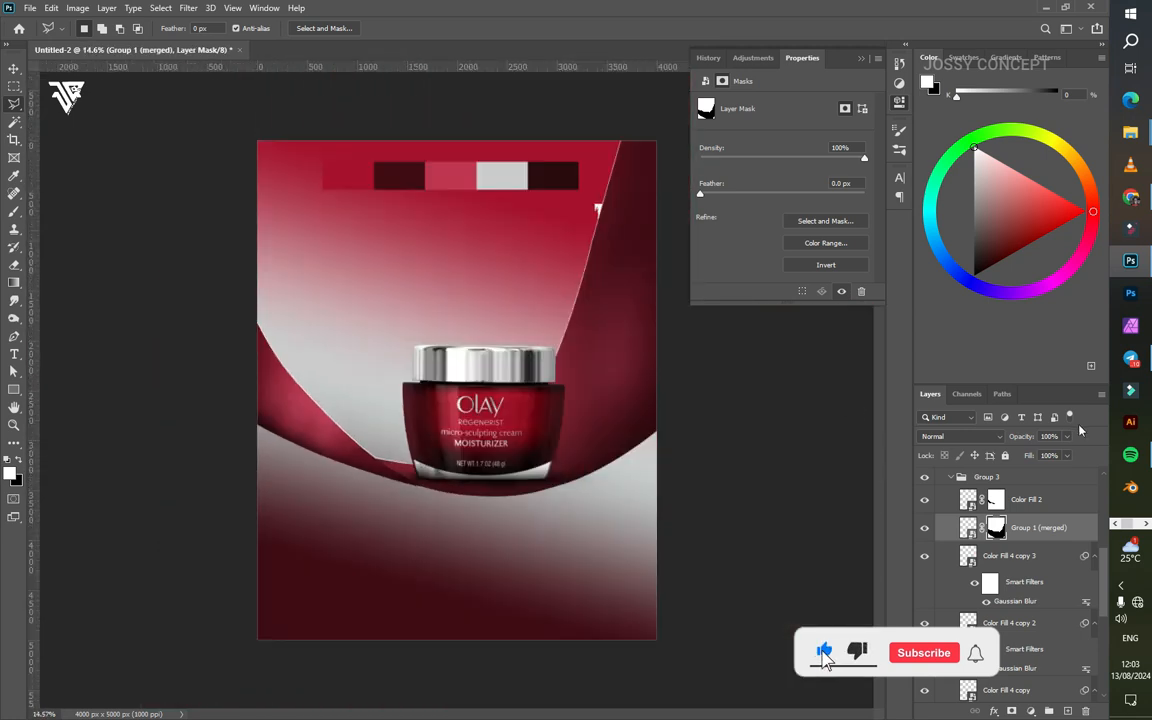
# Step: Lower the opacity of the Color Fill 2 stroke layer to 88%
pyautogui.click(1013, 497)
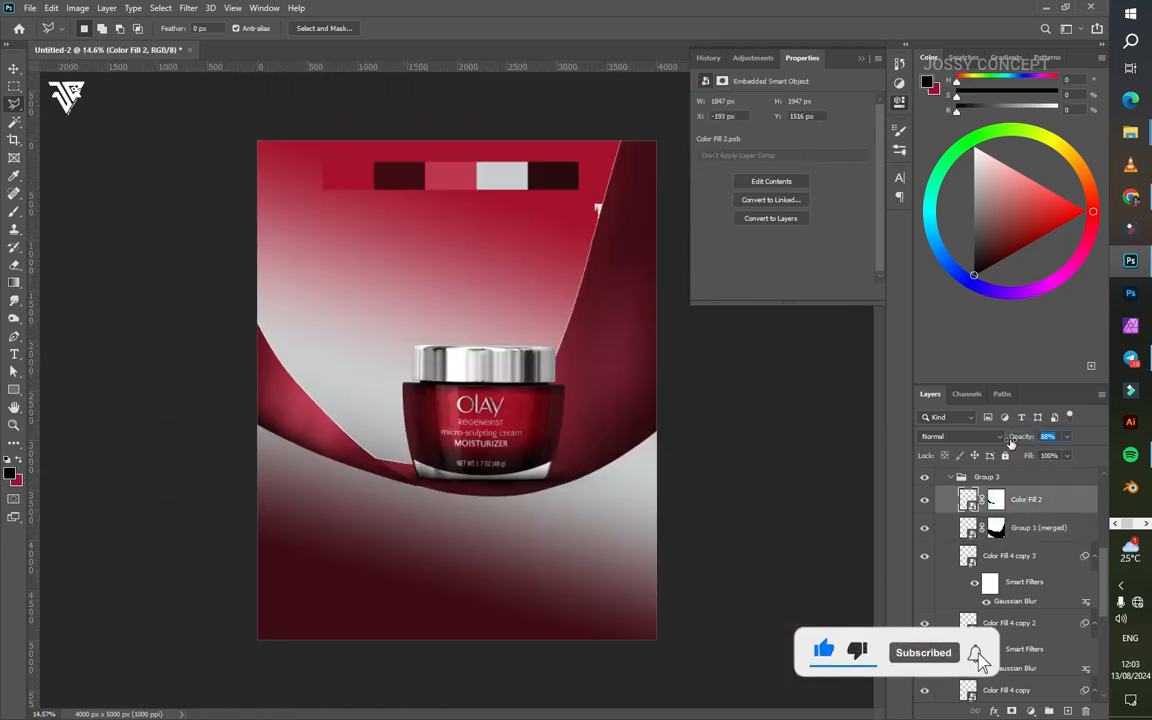
pyautogui.scroll(5, 700, 392)
pyautogui.scroll(-2, 700, 392)
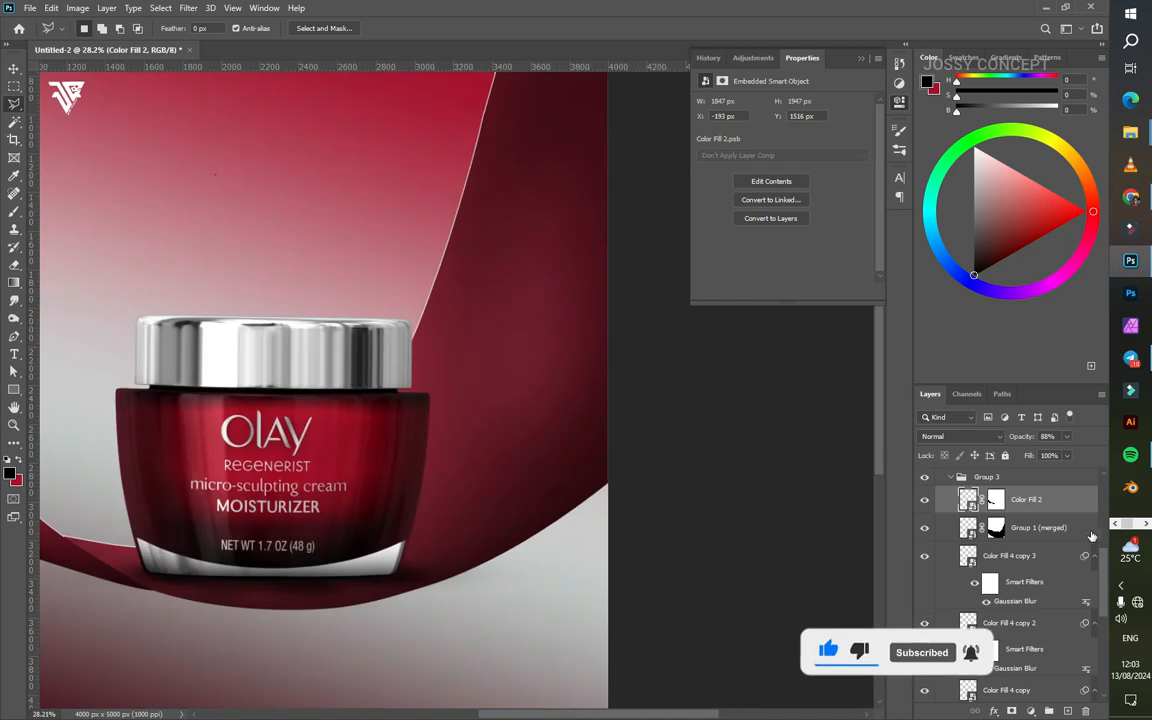
# Step: Target Color Fill 2's layer mask with a white brush at 14% flow and dab over the outline above the jar's right side
pyautogui.click(996, 499)
pyautogui.click(14, 228)
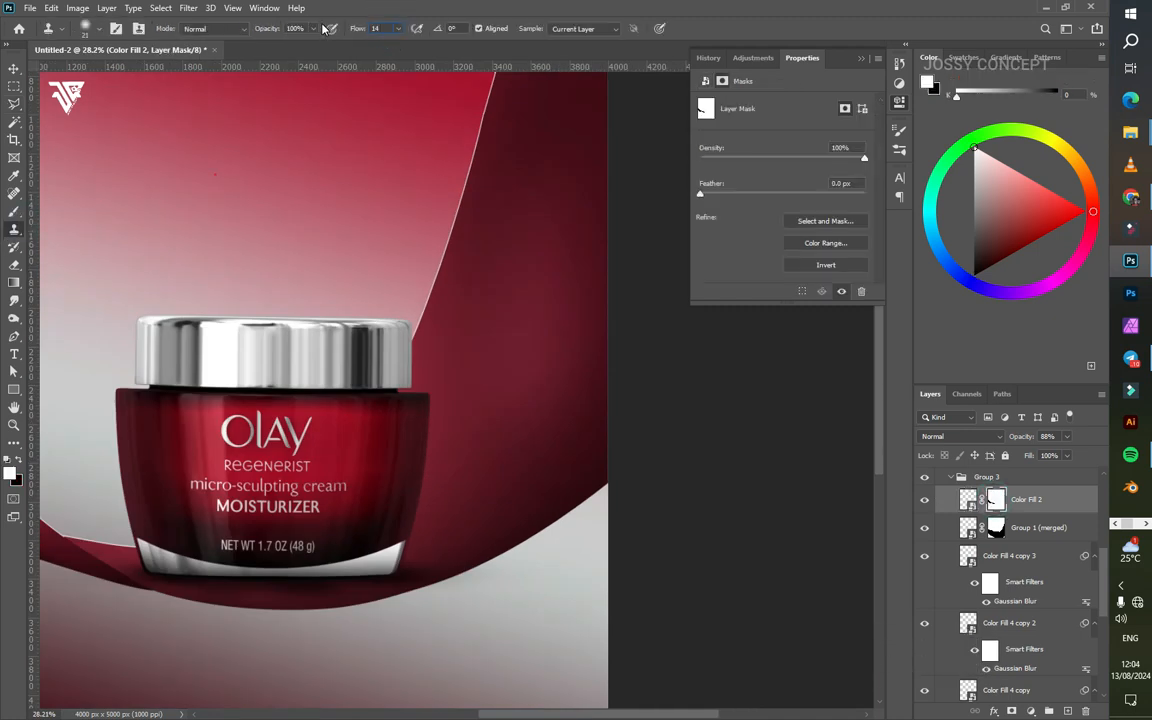
pyautogui.click(14, 211)
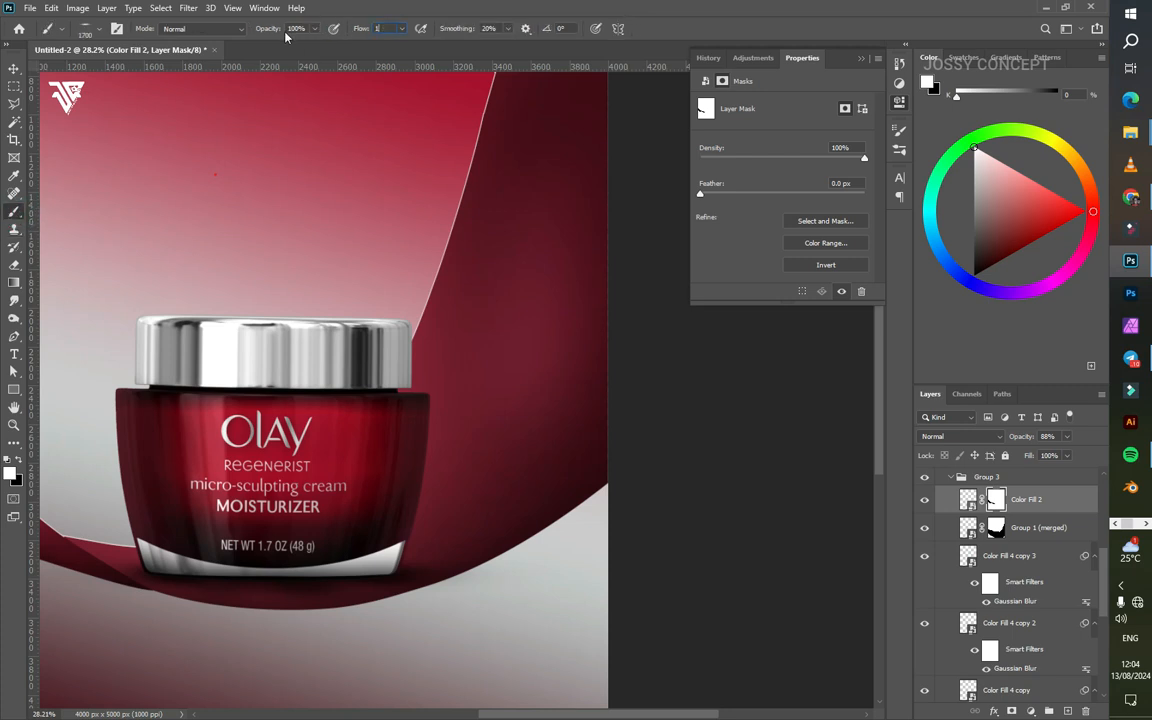
pyautogui.rightClick(373, 116)
pyautogui.click(473, 24)
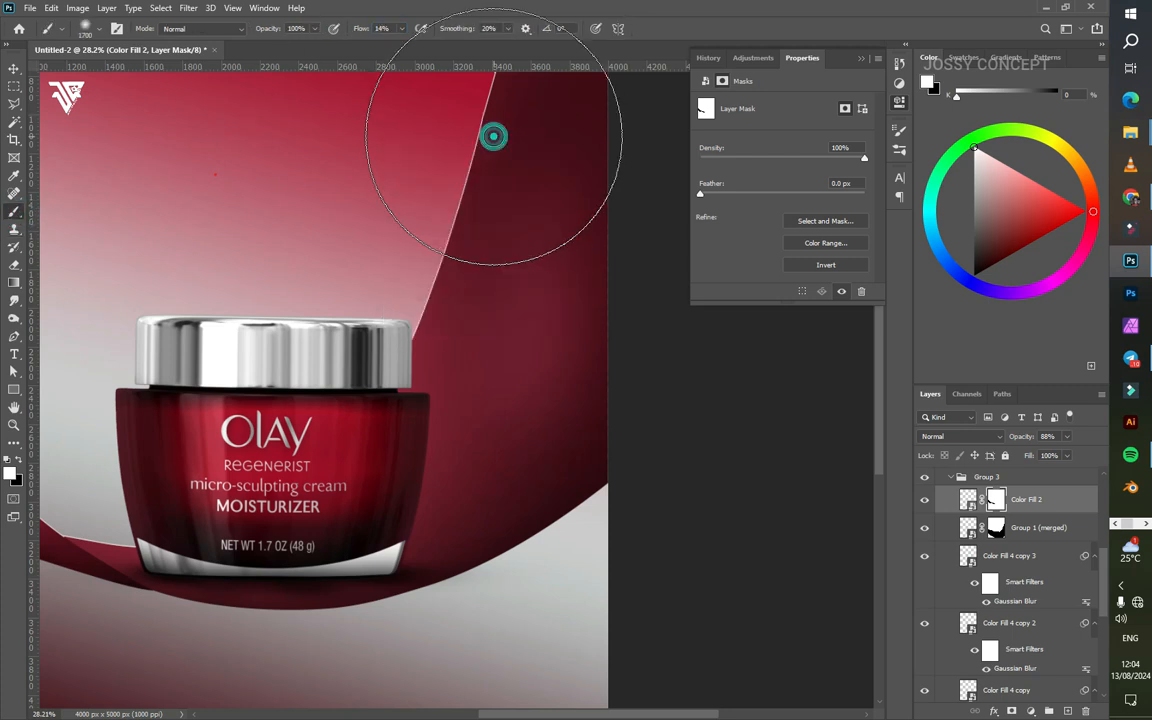
pyautogui.scroll(3, 485, 208)
pyautogui.scroll(-6, 450, 334)
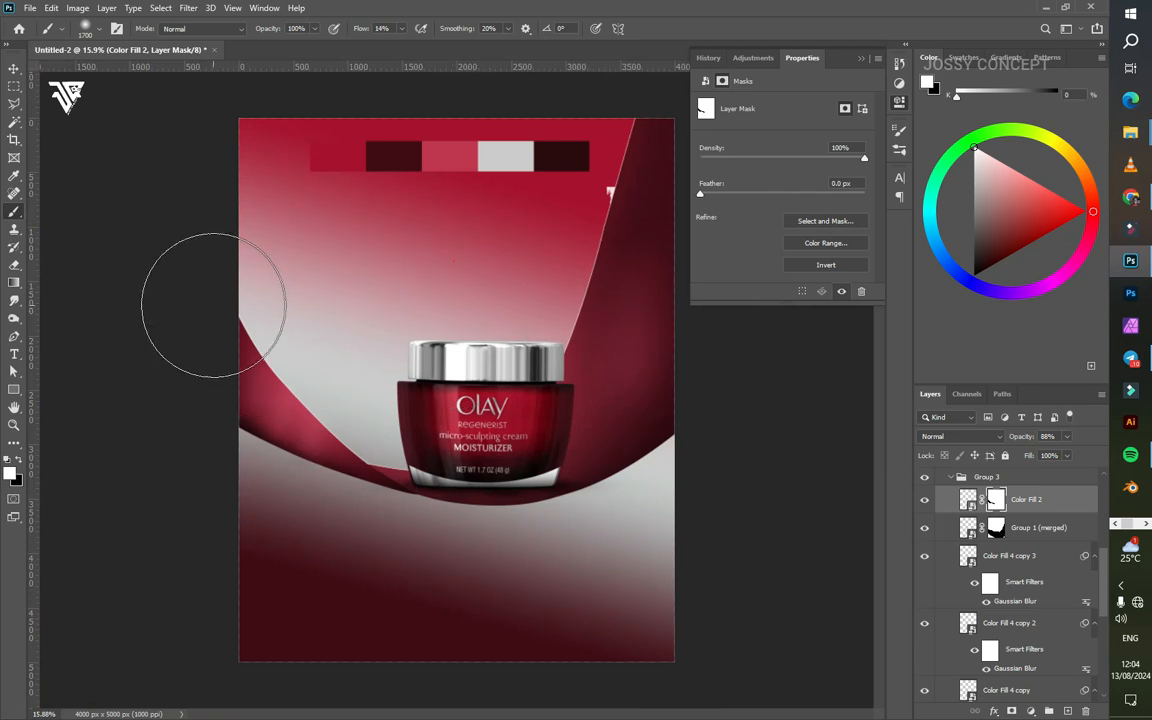
# Step: Soften the white outline at the curve's left edge on Color Fill 2's layer mask with a 400 px black brush
pyautogui.scroll(10, 264, 336)
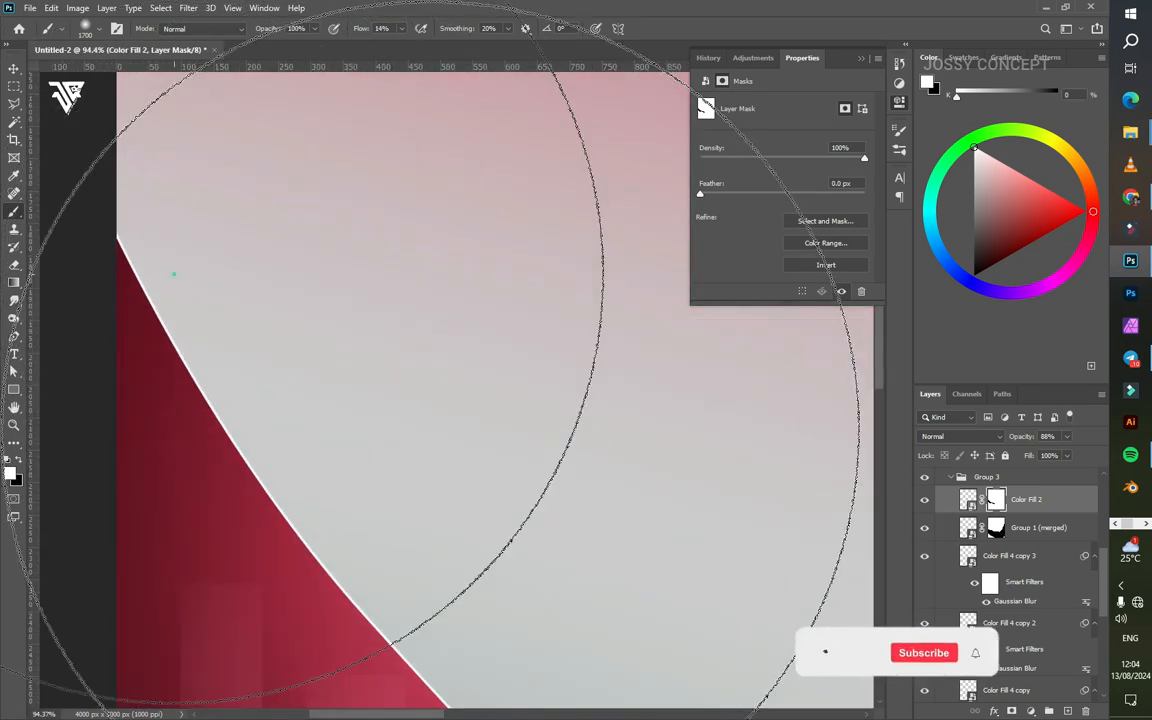
pyautogui.press('[')
pyautogui.press('[')
pyautogui.press('[')
pyautogui.press('[')
pyautogui.press('[')
pyautogui.press('[')
pyautogui.press('[')
pyautogui.press('[')
pyautogui.press('[')
pyautogui.press('[')
pyautogui.press('[')
pyautogui.press('[')
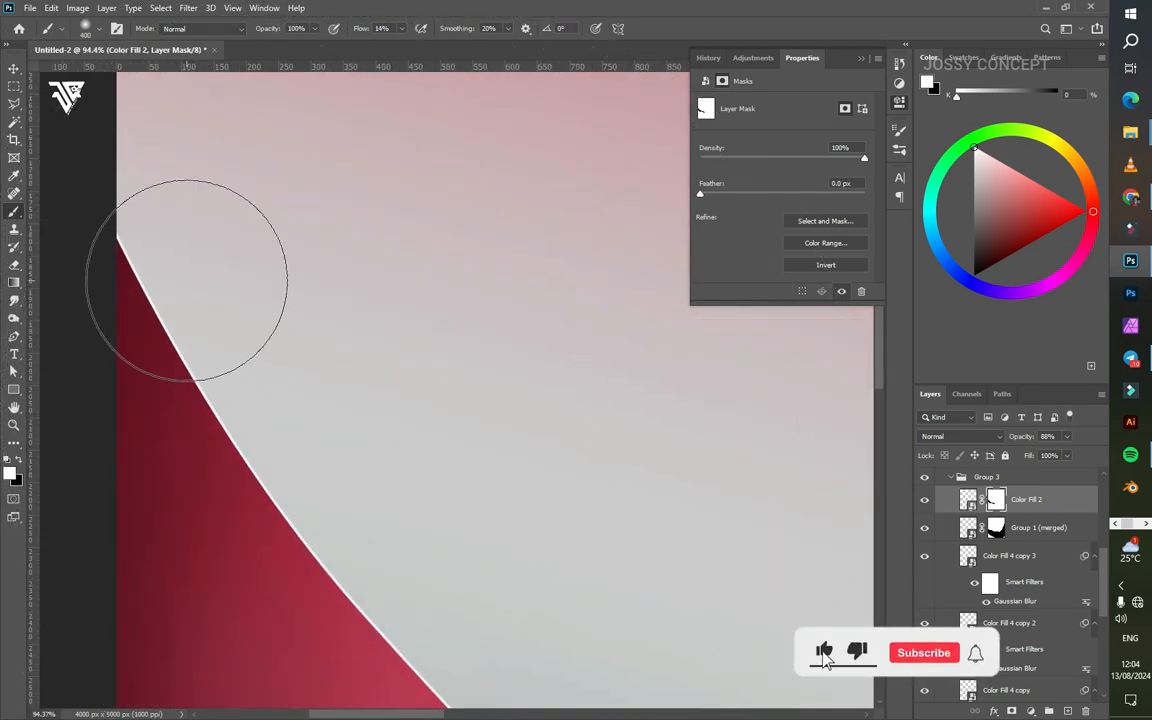
pyautogui.press('x')
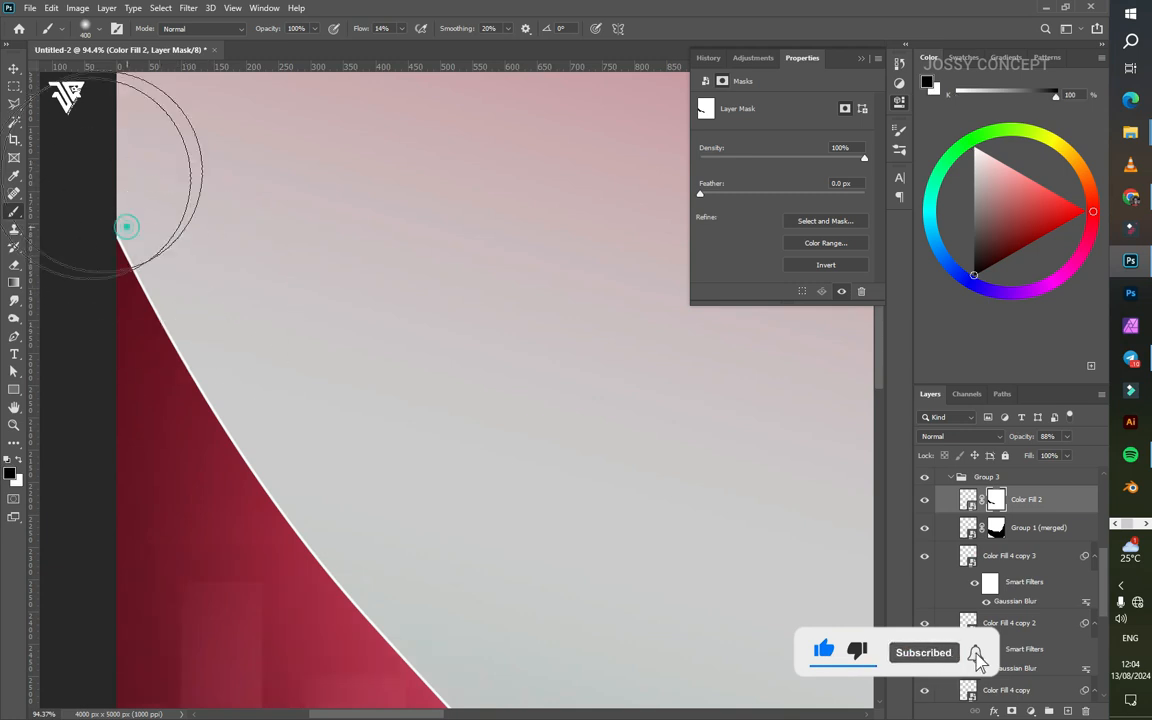
pyautogui.scroll(-5, 254, 381)
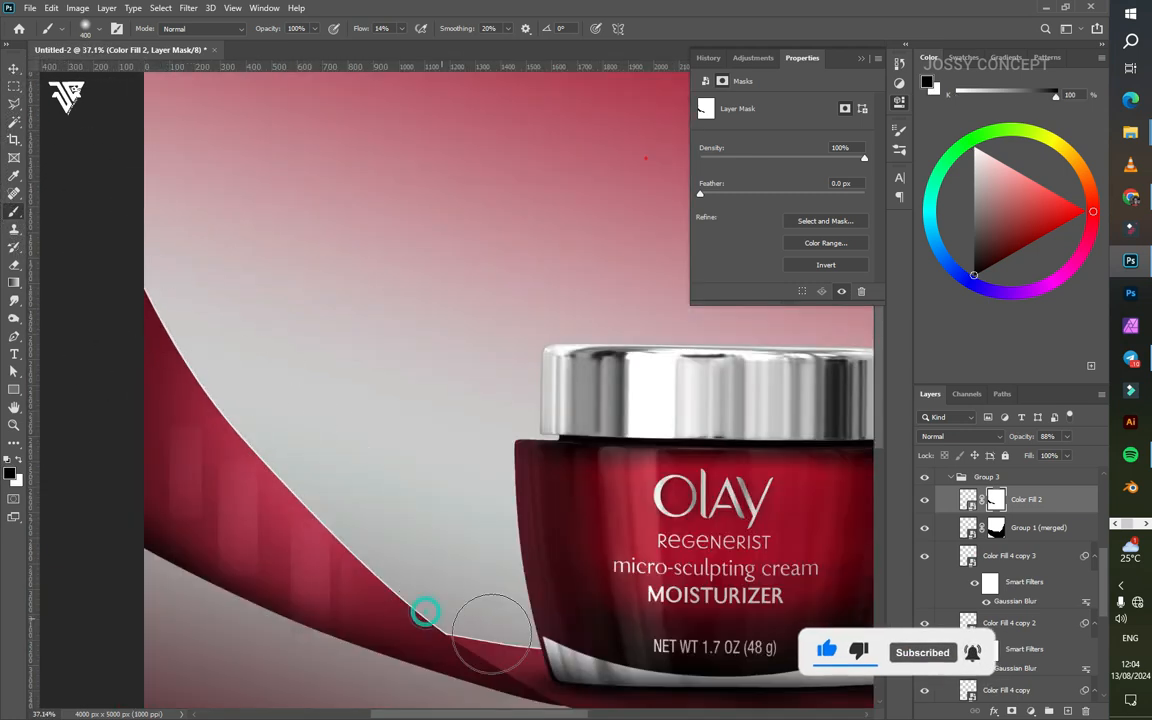
pyautogui.moveTo(548, 499); pyautogui.dragTo(80, 363)
# Step: Fade the right outline with black on Group 1 (merged)'s layer mask, and toggle the layer's visibility to check the stray pale patch
pyautogui.click(995, 527)
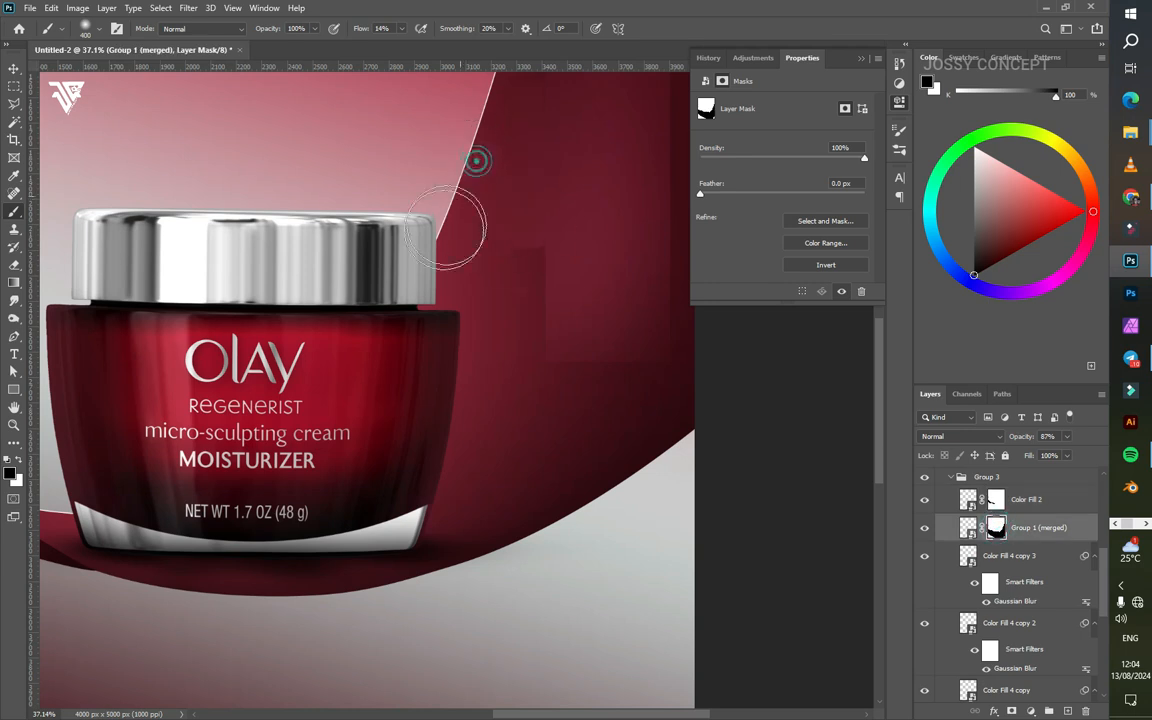
pyautogui.scroll(3, 526, 224)
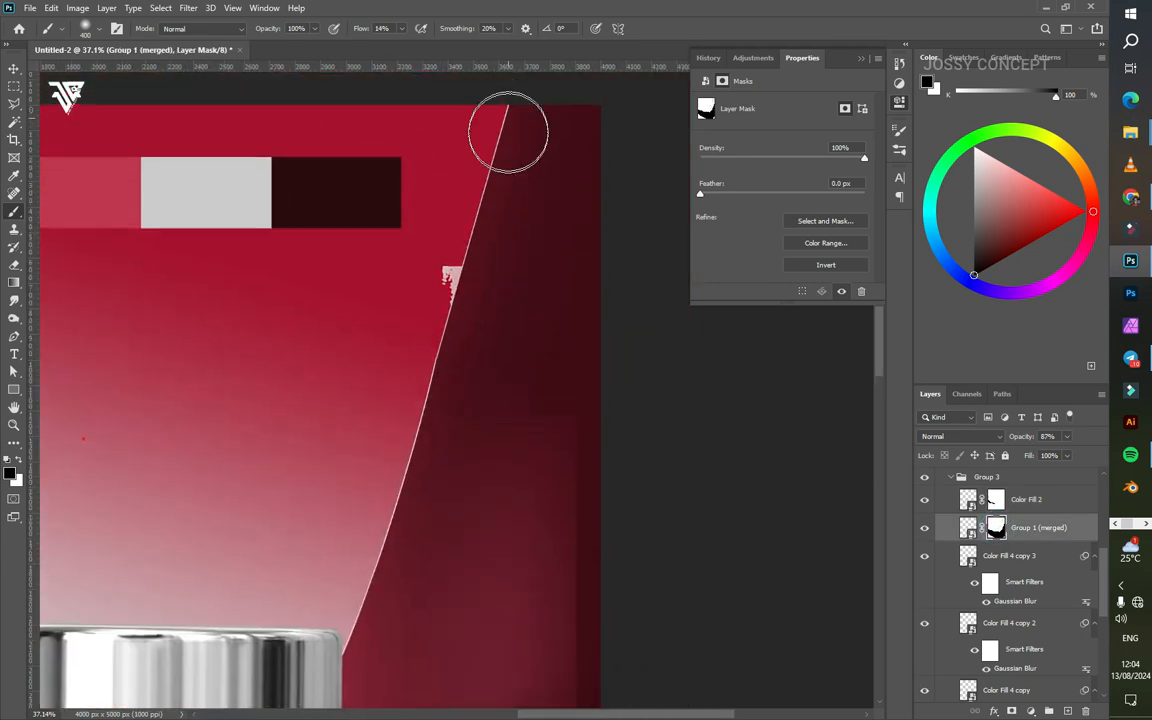
pyautogui.scroll(2, 468, 248)
pyautogui.scroll(2, 468, 248)
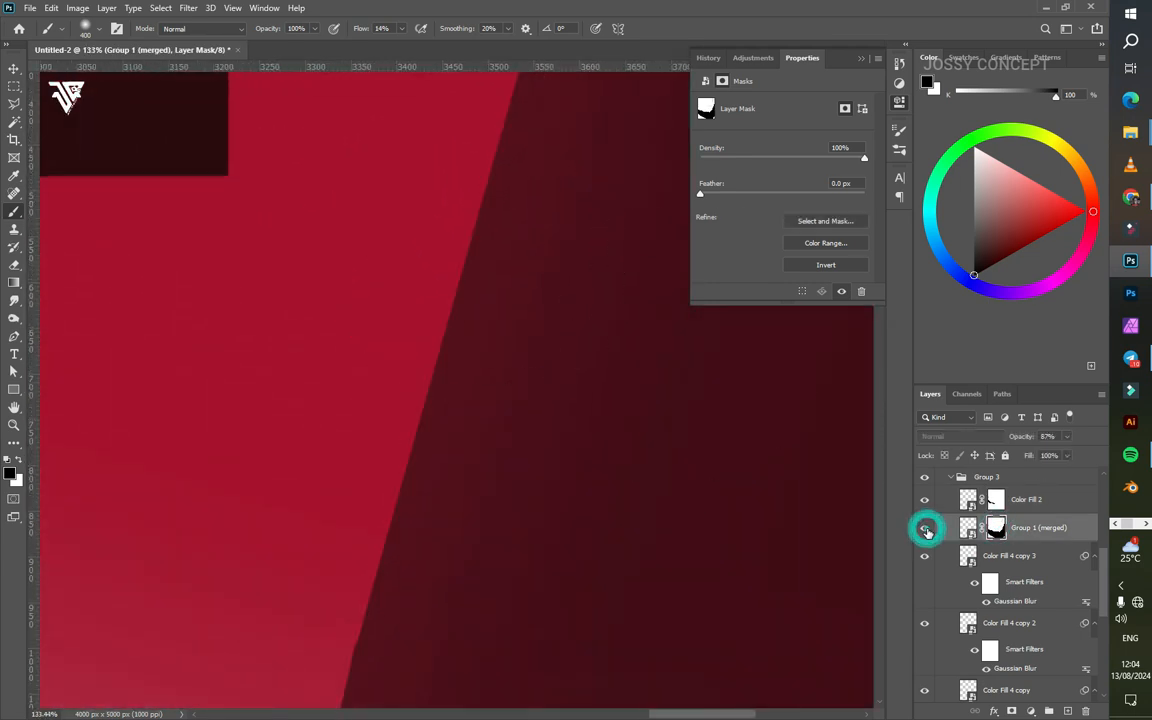
pyautogui.click(925, 528)
pyautogui.scroll(2, 397, 360)
pyautogui.scroll(-2, 397, 360)
pyautogui.scroll(-2, 399, 360)
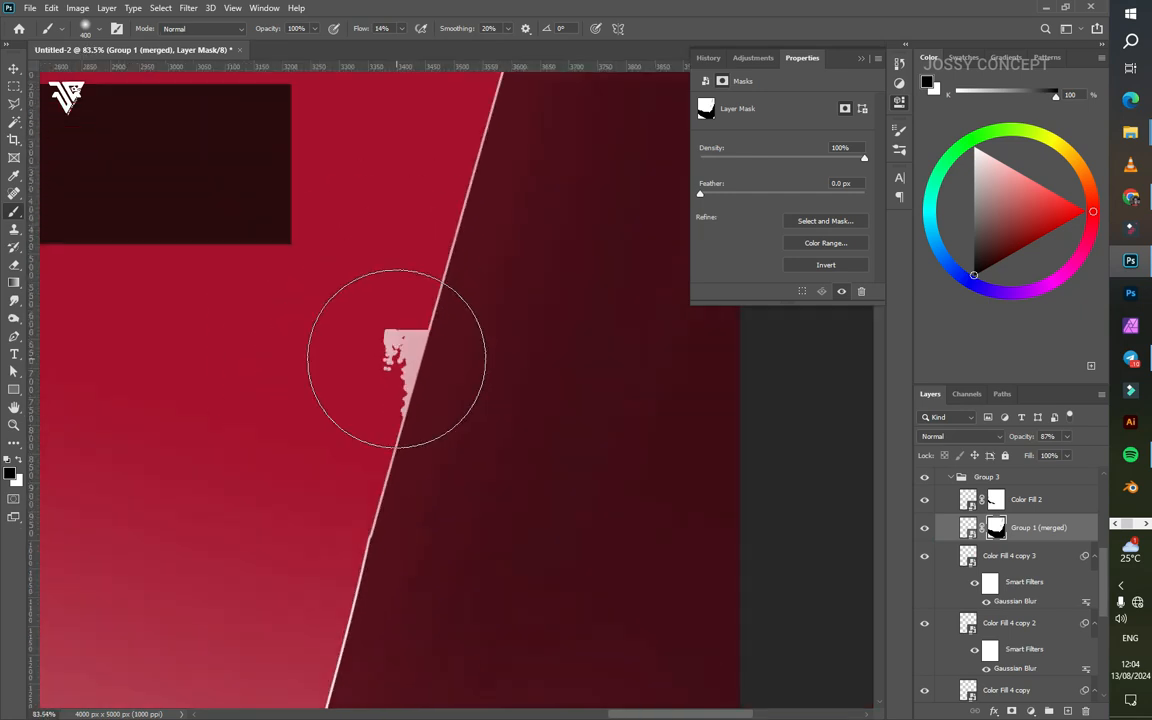
pyautogui.scroll(4, 309, 488)
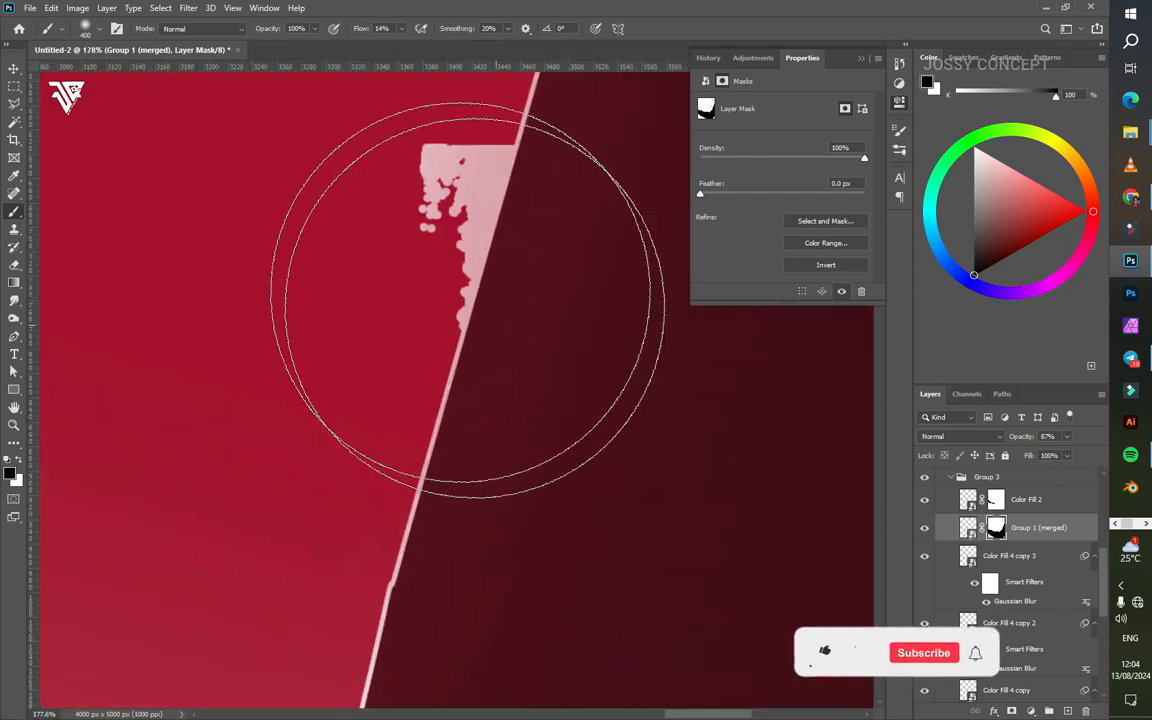
pyautogui.scroll(1, 400, 225)
# Step: Lasso the stray pale patch beside the right outline, following the line closely and leaving its outer edge outside the selection
pyautogui.click(13, 104)
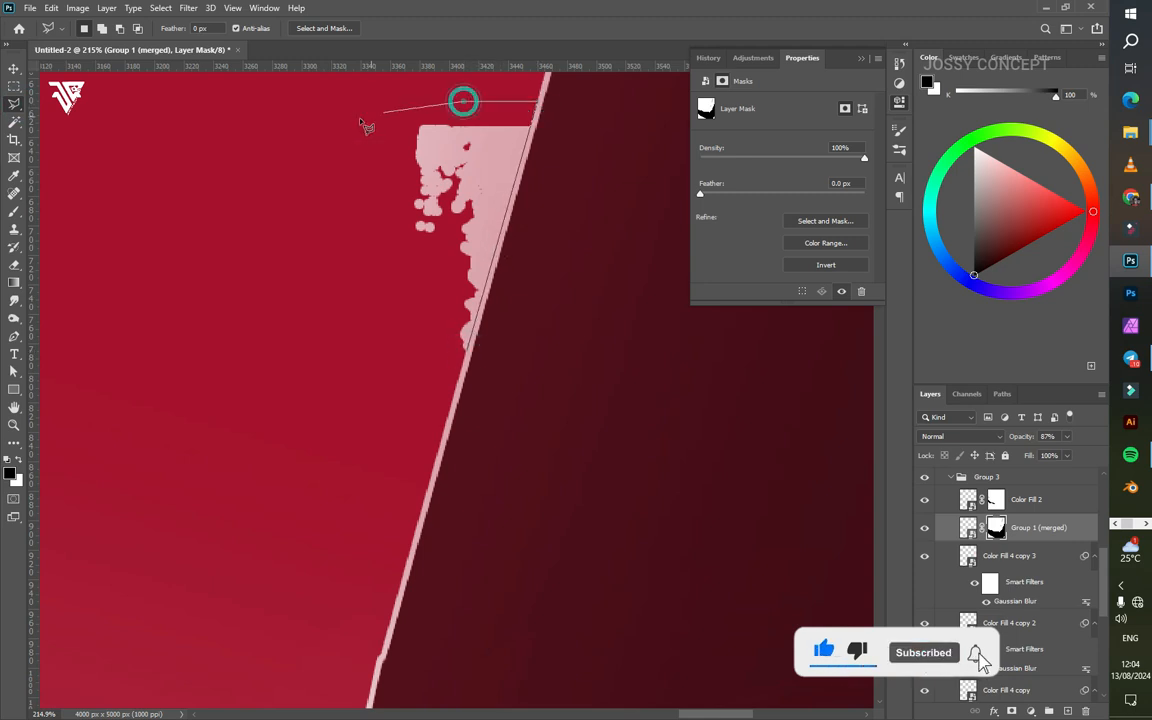
pyautogui.click(444, 378)
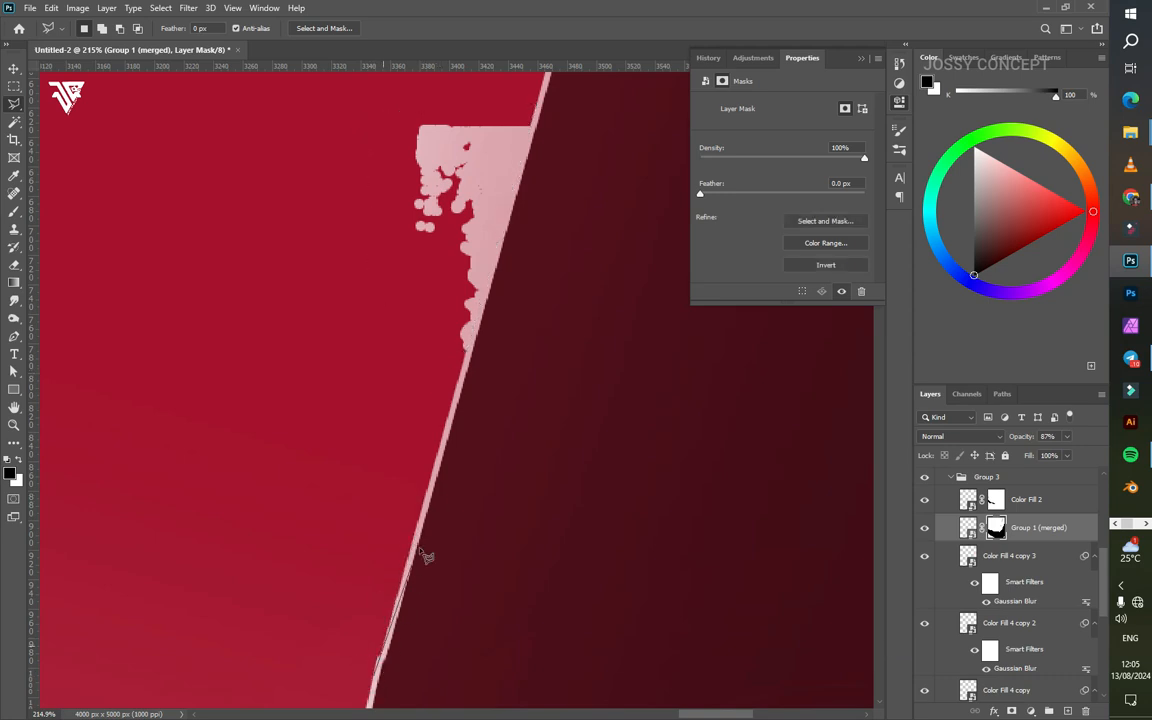
pyautogui.click(370, 104)
pyautogui.doubleClick(206, 644)
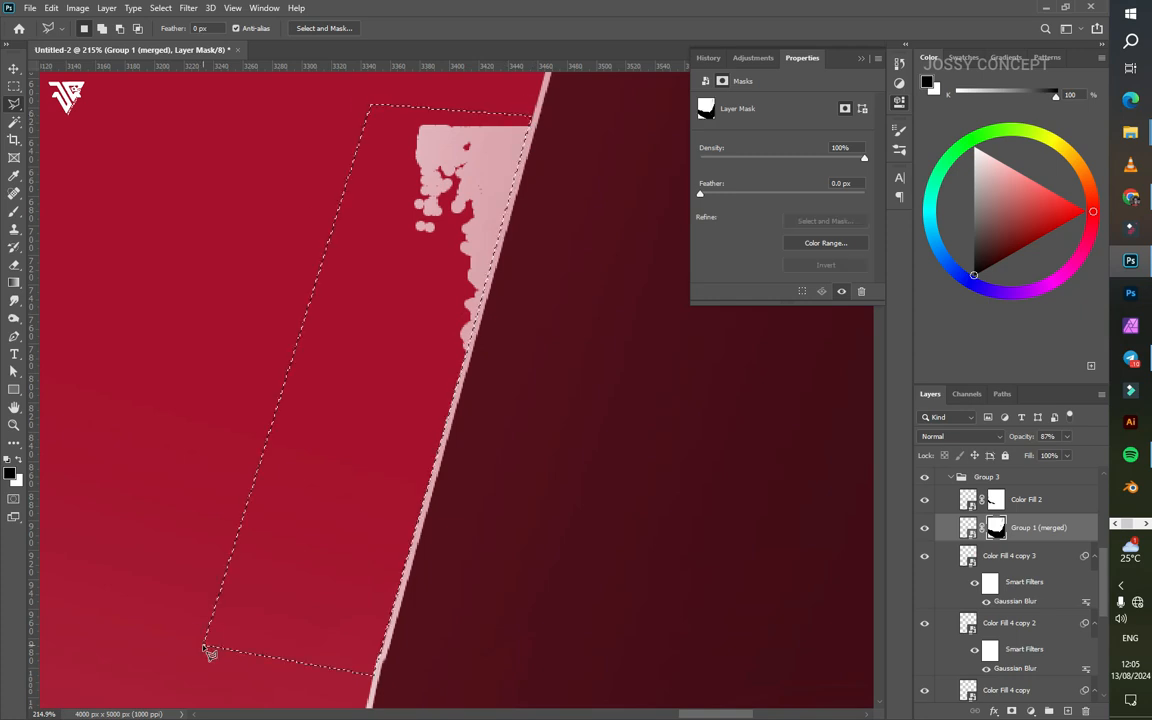
# Step: Erase the selected stray patch through Group 1 (merged)'s layer mask and clear the selection
pyautogui.click(14, 265)
pyautogui.moveTo(440, 160)
pyautogui.mouseDown()
pyautogui.moveTo(465, 281)
pyautogui.moveTo(510, 64)
pyautogui.moveTo(464, 260)
pyautogui.moveTo(468, 166)
pyautogui.moveTo(458, 190)
pyautogui.moveTo(524, 88)
pyautogui.moveTo(448, 412)
pyautogui.mouseUp()
pyautogui.press('z')
pyautogui.click(14, 265)
pyautogui.press('x')
pyautogui.hotkey('ctrl', 'd')
pyautogui.scroll(-8, 406, 463)
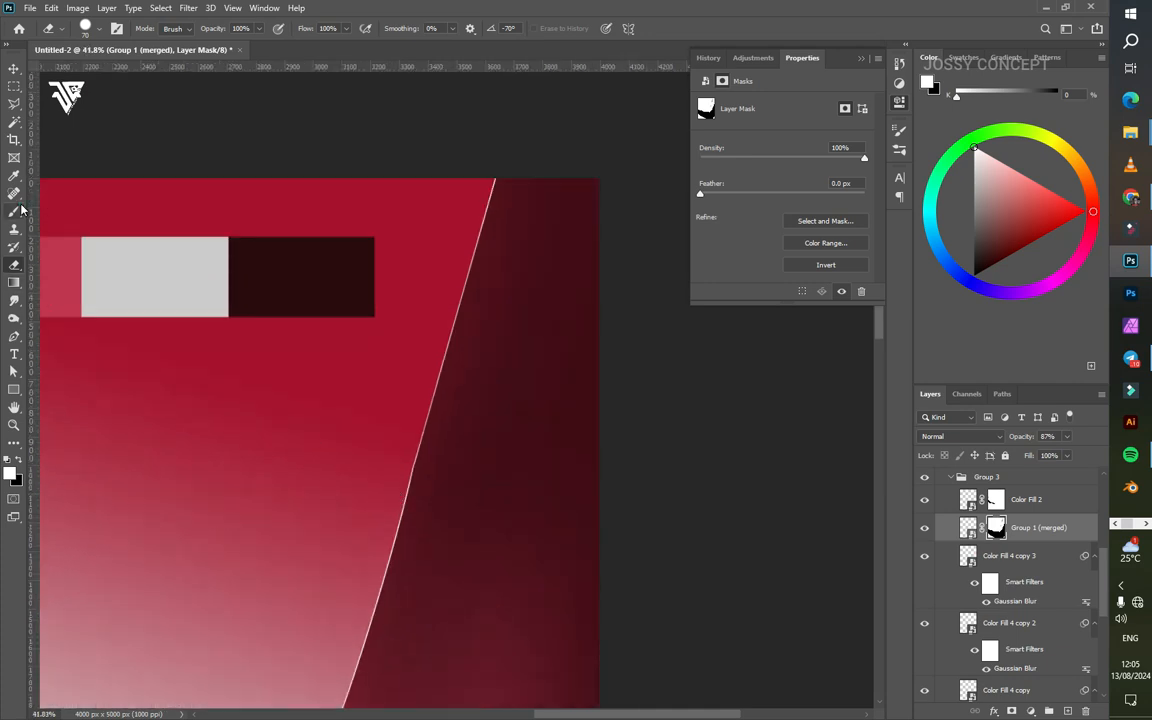
# Step: Brush black at 14% flow over the right outline on Group 1 (merged)'s mask to soften it down to the jar lid
pyautogui.click(17, 210)
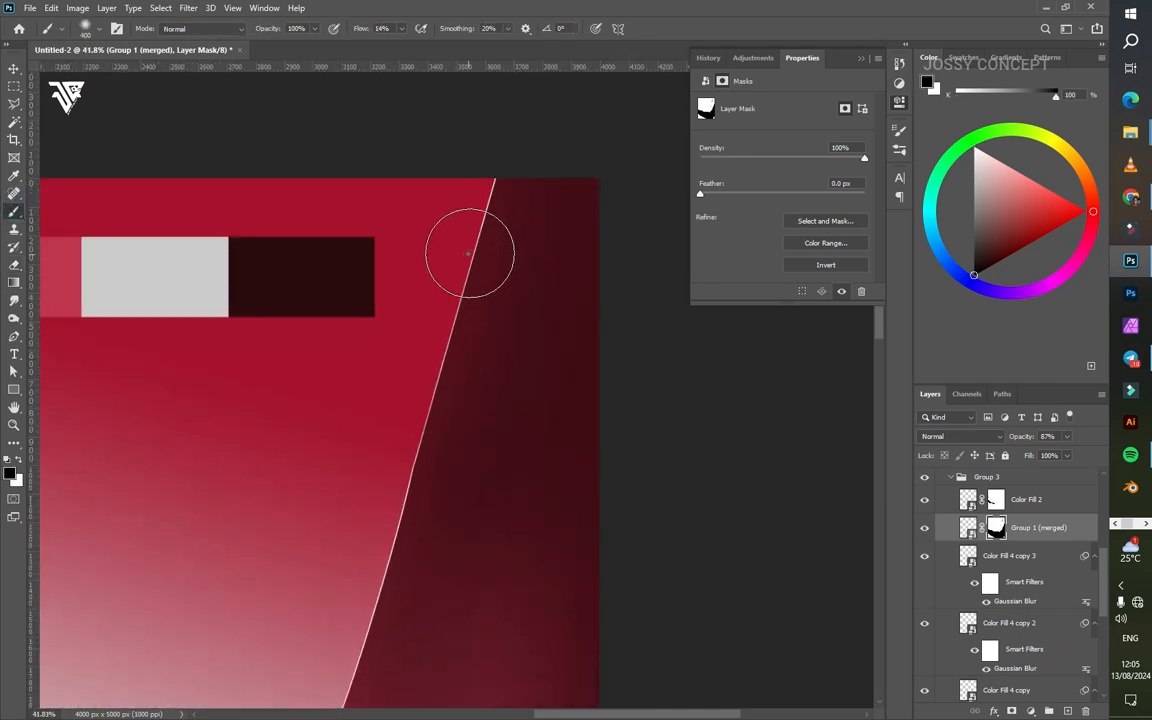
pyautogui.moveTo(308, 491); pyautogui.dragTo(483, 162)
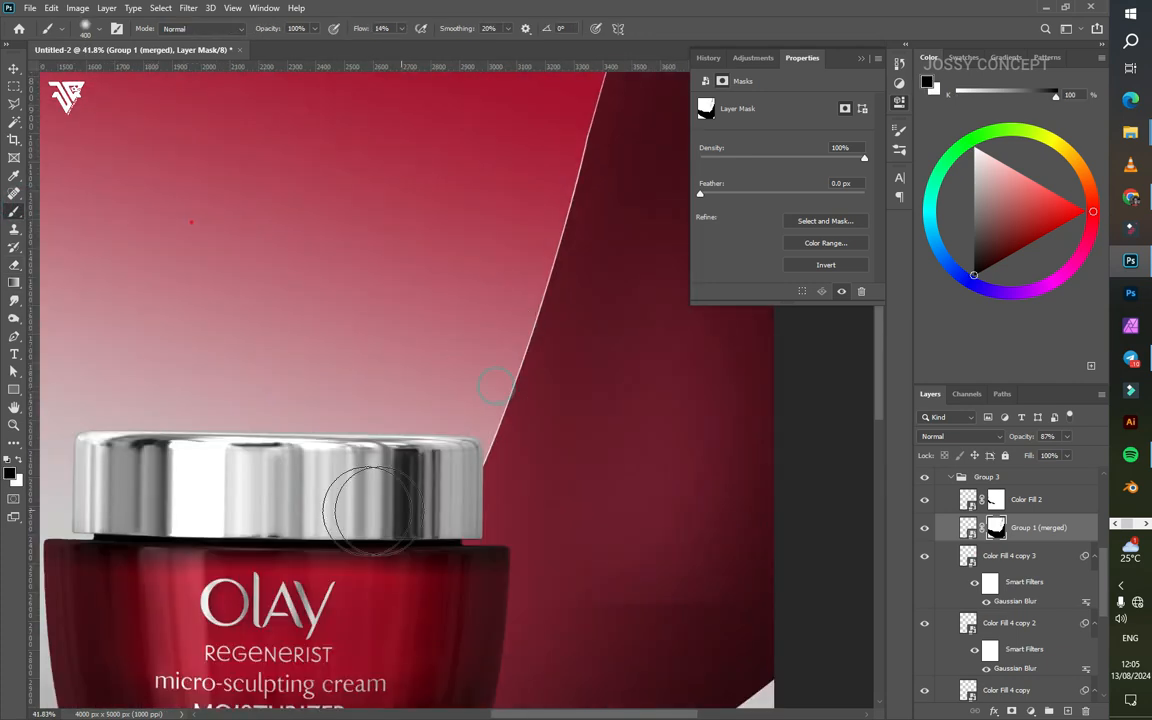
pyautogui.moveTo(170, 570); pyautogui.dragTo(614, 293)
pyautogui.scroll(5, 287, 423)
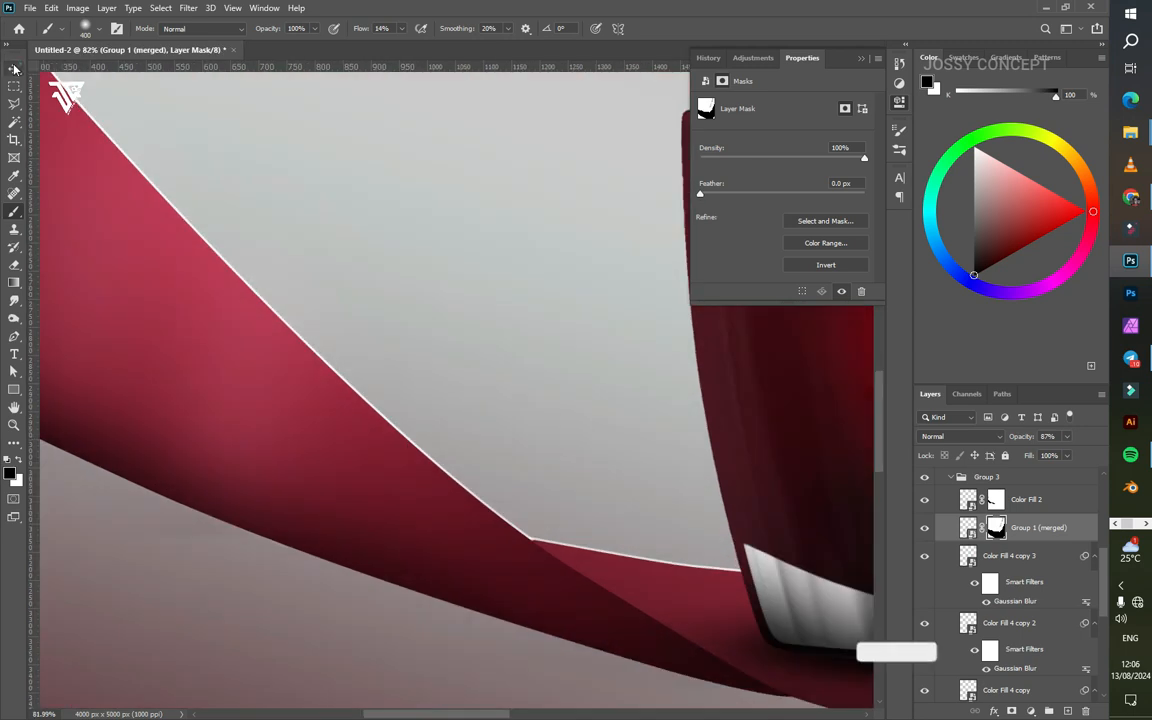
# Step: Combine Color Fill 4 copy, copy 2 and copy 3 into one smart object and set its blend mode to Soft Light
pyautogui.press('v')
pyautogui.scroll(-3, 1005, 550)
pyautogui.scroll(2, 1005, 540)
pyautogui.click(1008, 527)
pyautogui.scroll(-1, 1000, 540)
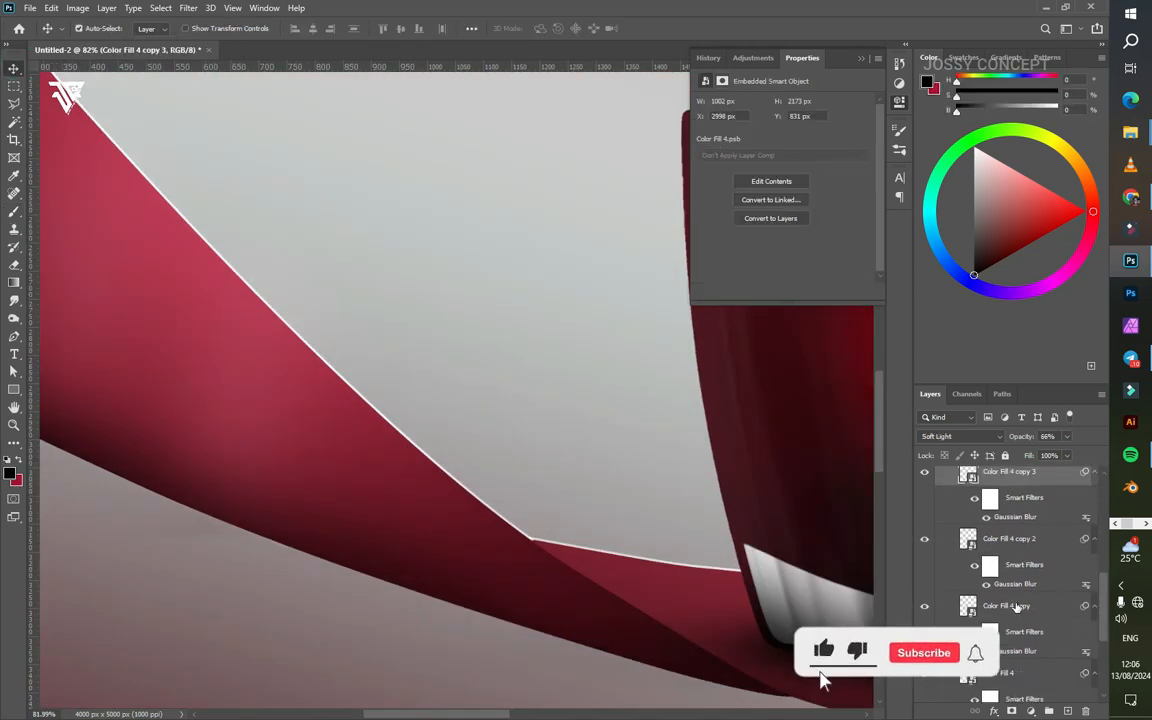
pyautogui.keyDown('shift'); pyautogui.click(1005, 605); pyautogui.keyUp('shift')
pyautogui.rightClick(1005, 605)
pyautogui.click(867, 268)
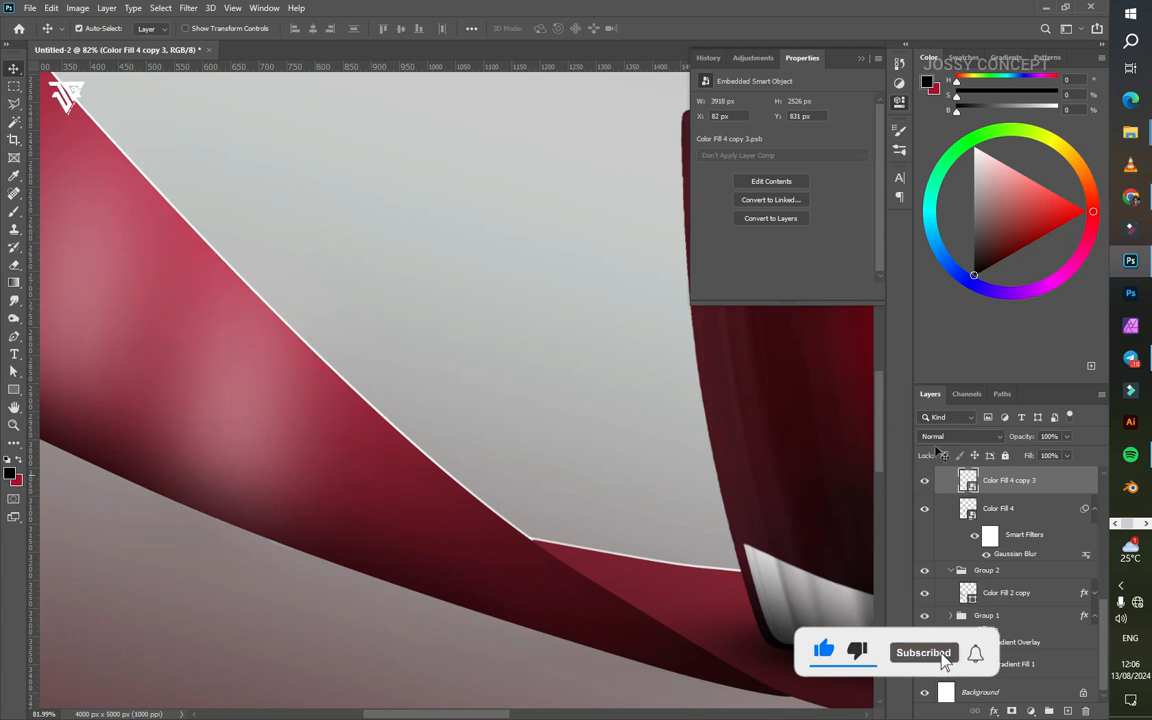
pyautogui.click(945, 437)
pyautogui.click(985, 532)
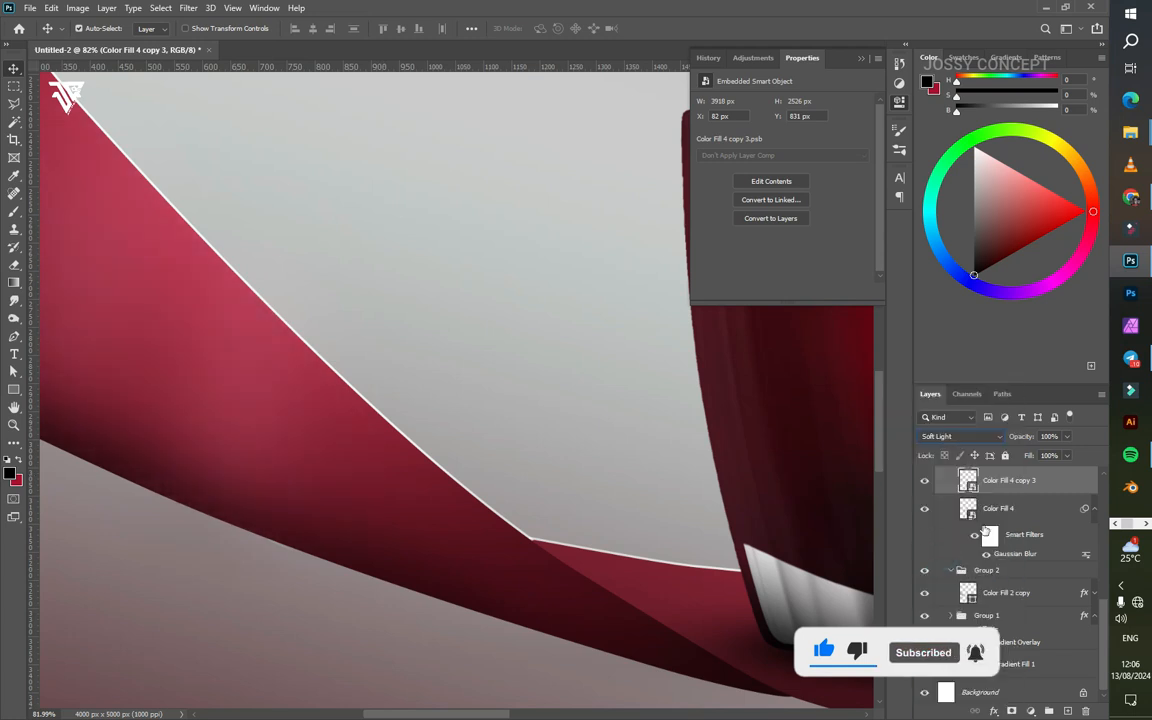
# Step: Convert the Color Fill 4 layer with its Gaussian Blur to a smart object and set its blend mode to Soft Light
pyautogui.click(991, 512)
pyautogui.rightClick(986, 512)
pyautogui.click(899, 485)
pyautogui.click(955, 439)
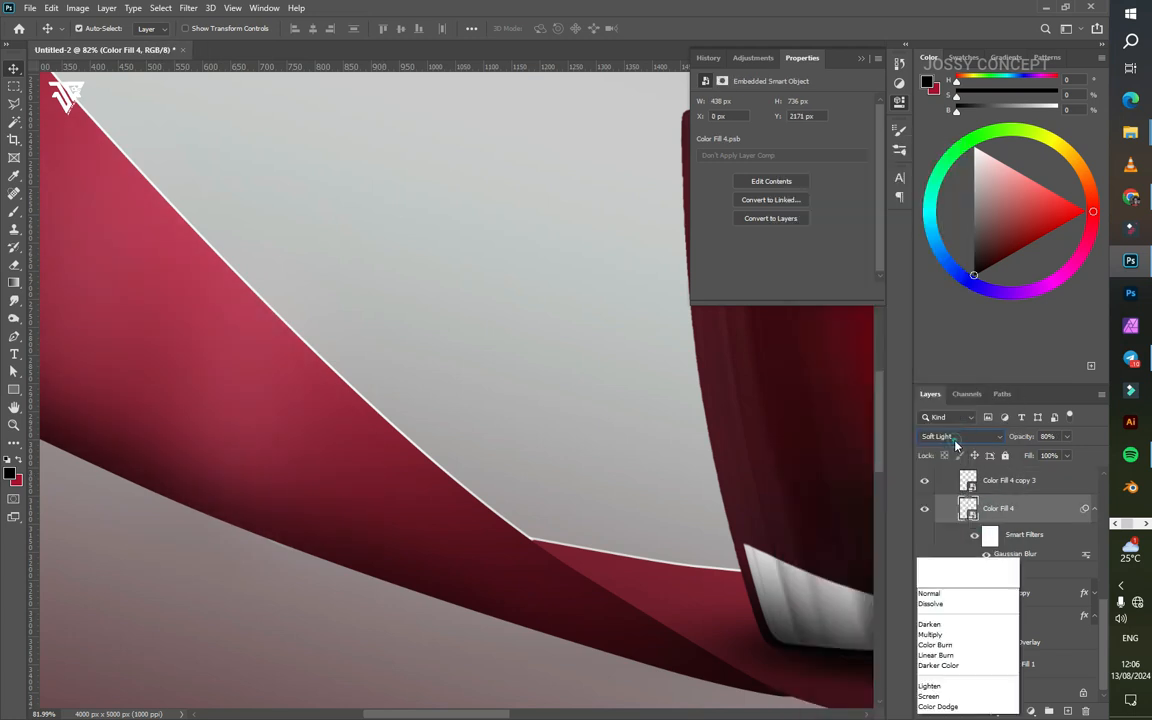
pyautogui.click(1027, 513)
pyautogui.rightClick(1026, 512)
pyautogui.click(895, 269)
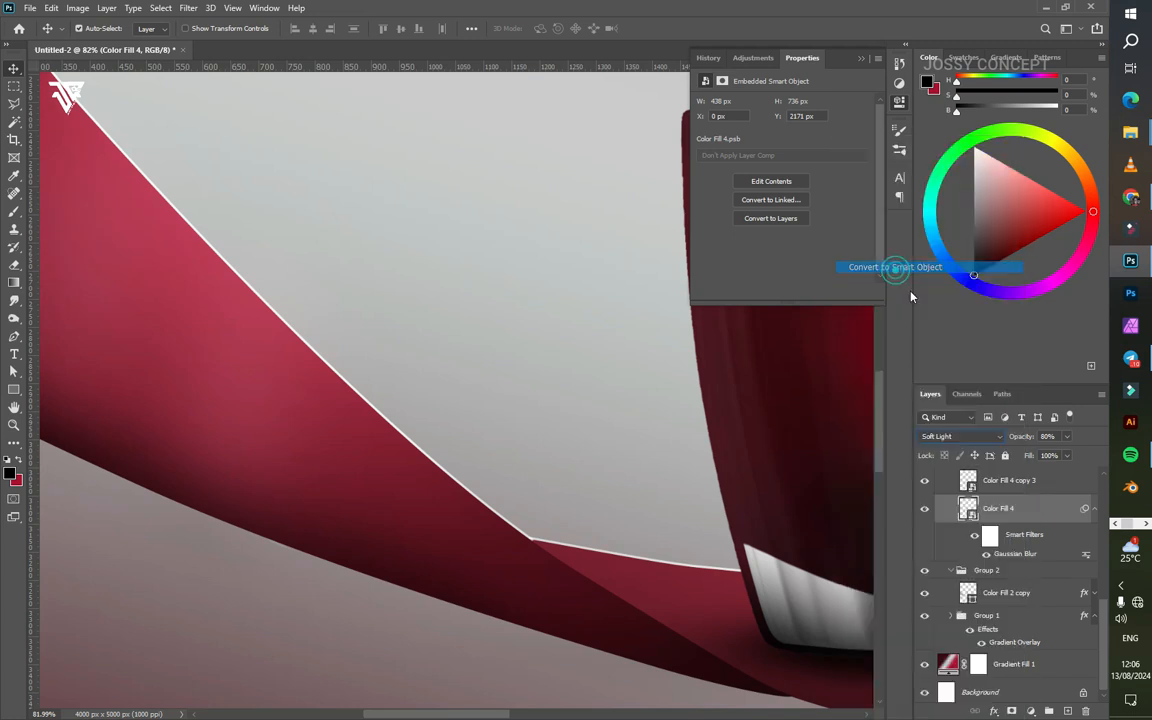
pyautogui.click(956, 437)
pyautogui.click(938, 556)
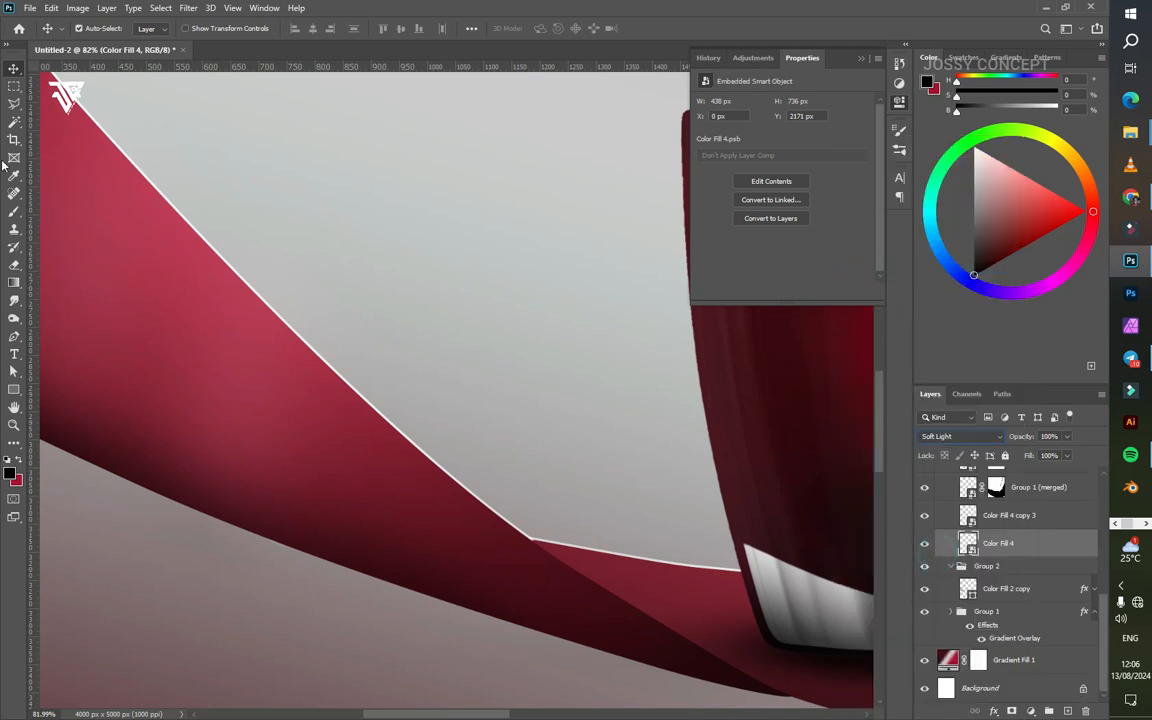
pyautogui.click(176, 123)
pyautogui.scroll(-6, 177, 127)
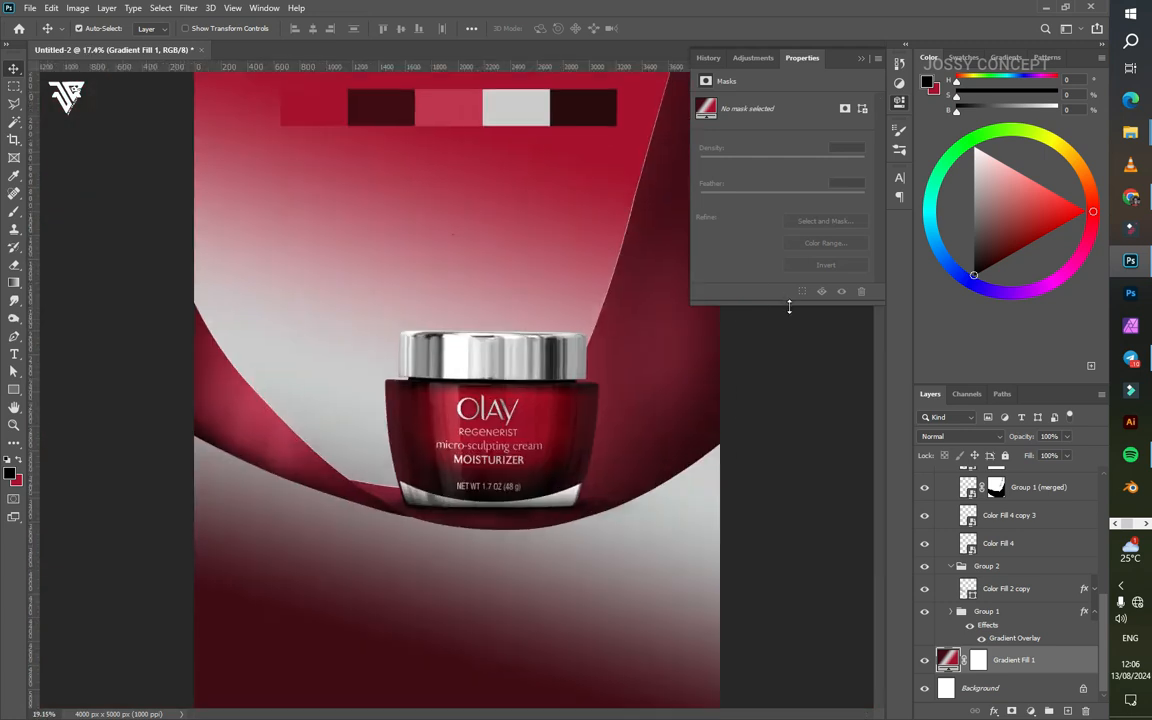
pyautogui.scroll(4, 612, 329)
pyautogui.scroll(-4, 177, 468)
pyautogui.scroll(4, 270, 411)
pyautogui.scroll(-7, 270, 404)
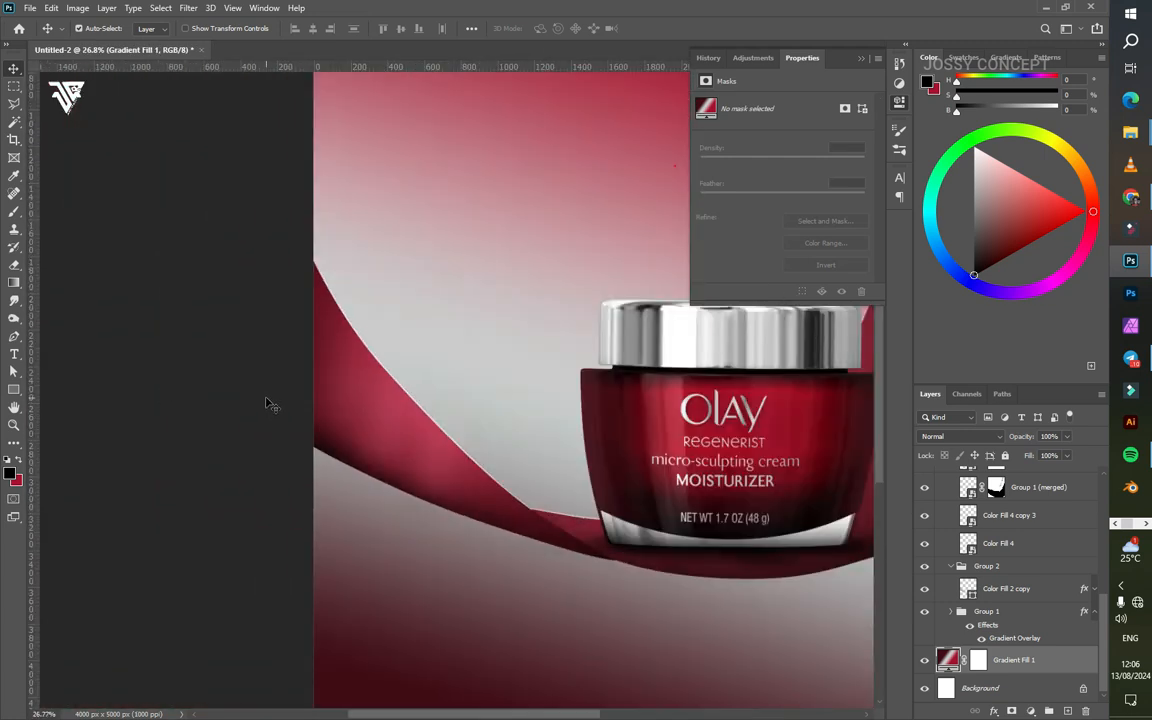
pyautogui.scroll(2, 267, 404)
# Step: Add a clipped Curves adjustment to the jar, place it above Levels 1, and lower the curve's white end to about half
pyautogui.click(470, 390)
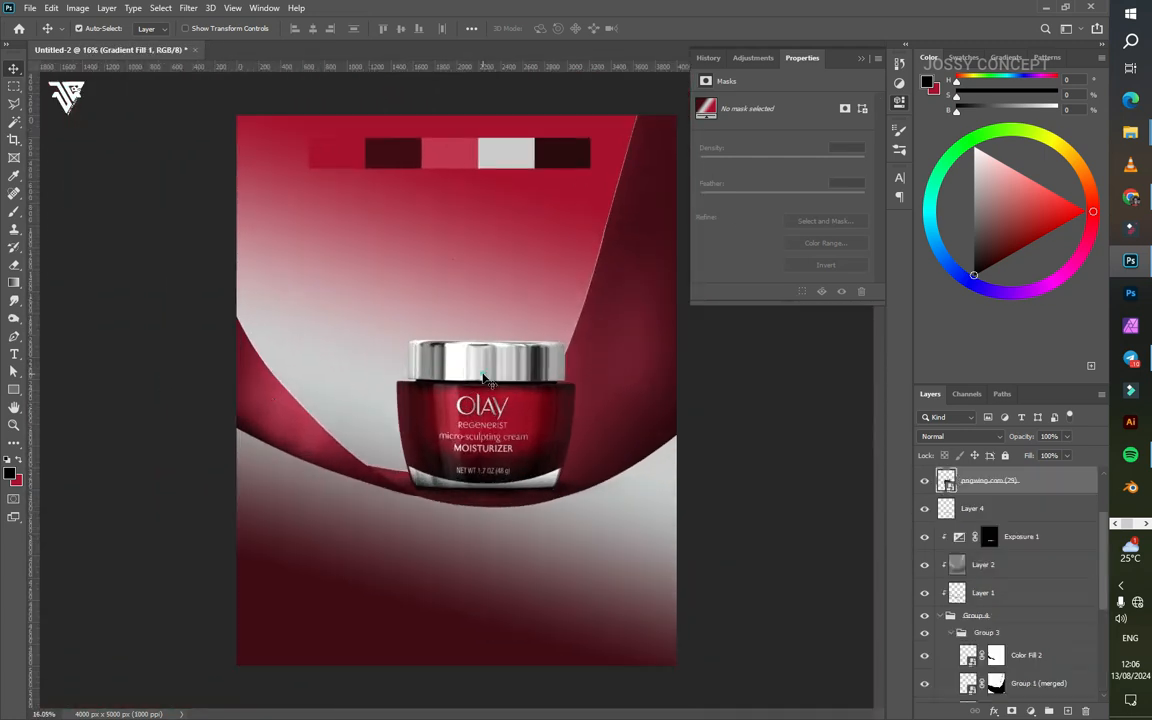
pyautogui.scroll(1, 472, 388)
pyautogui.click(1030, 711)
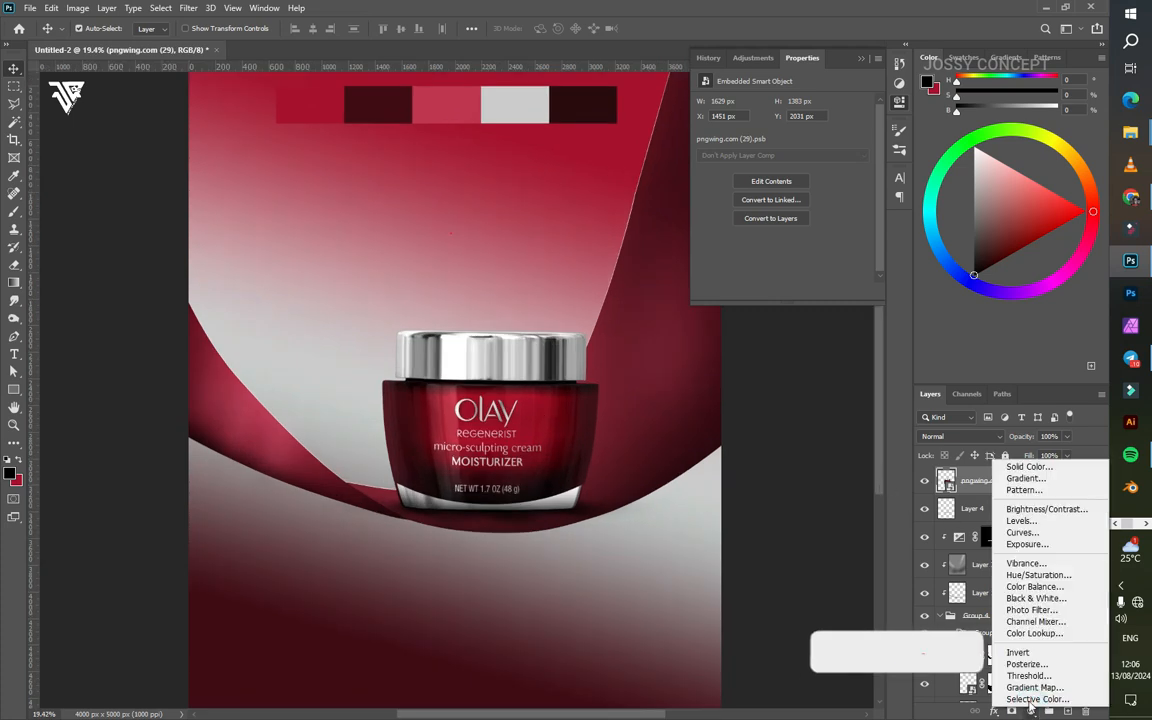
pyautogui.click(1040, 528)
pyautogui.scroll(2, 989, 557)
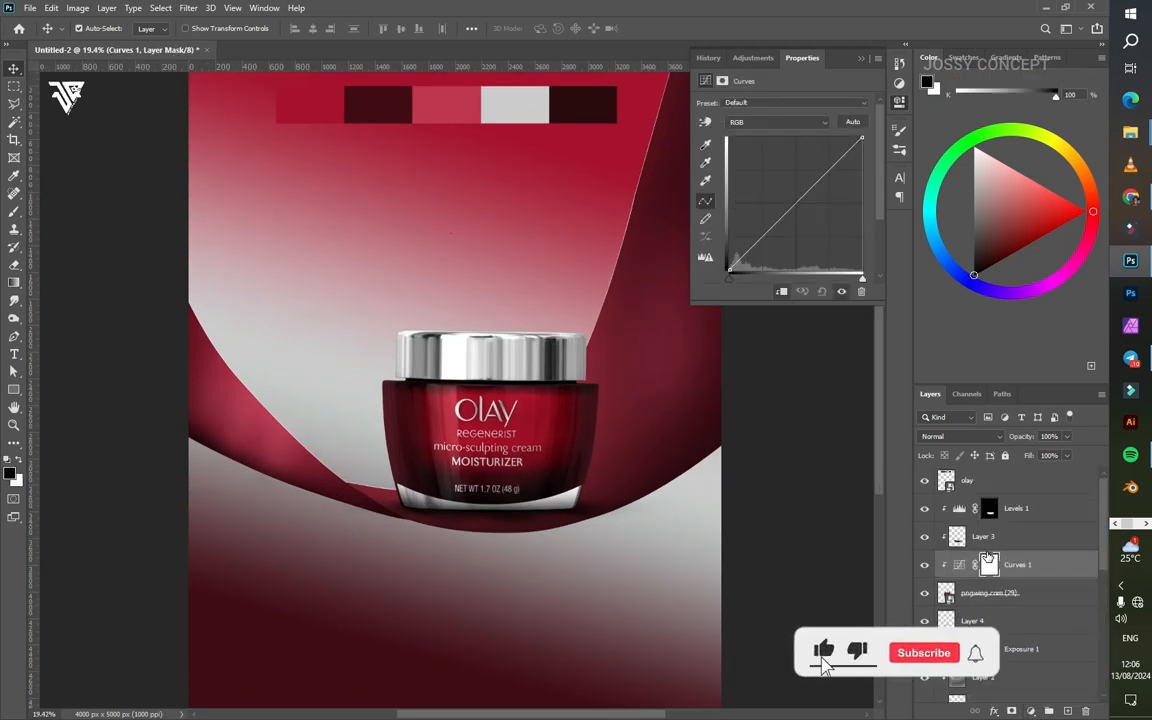
pyautogui.moveTo(1009, 563); pyautogui.dragTo(1009, 498)
pyautogui.moveTo(862, 137); pyautogui.dragTo(860, 203)
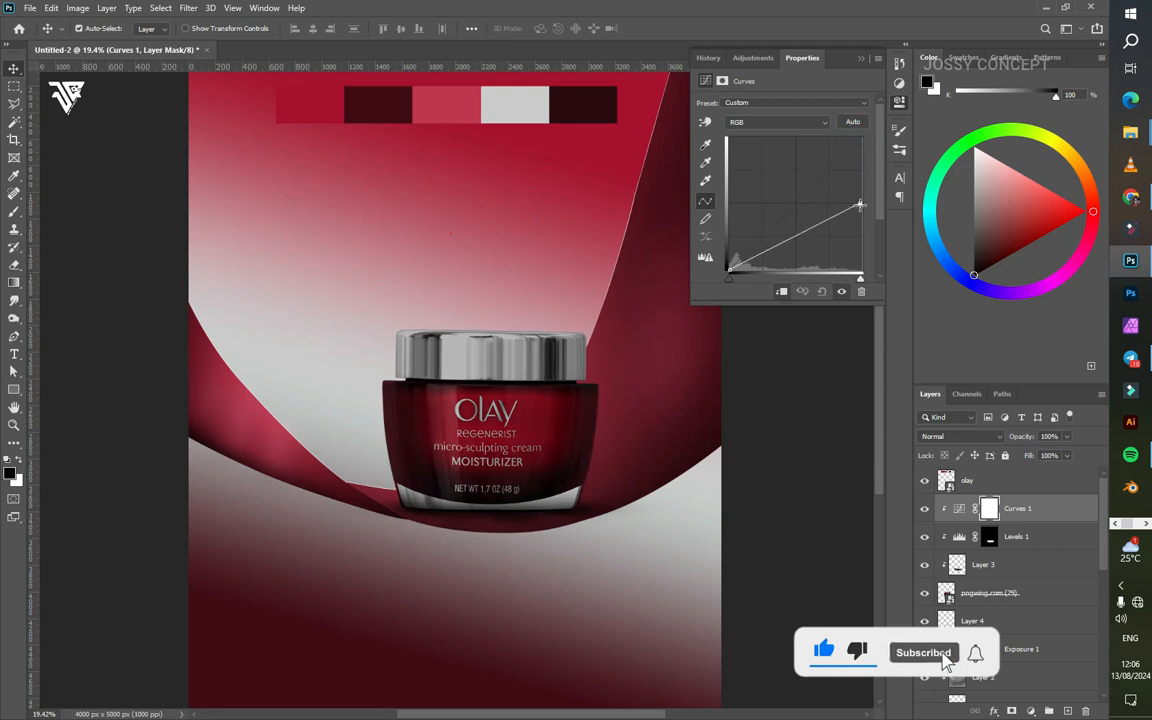
# Step: Invert the Curves 1 mask and paint the darkening onto the jar's right side with a 900 px white brush at 14% flow
pyautogui.hotkey('ctrl', 'i')
pyautogui.press('b')
pyautogui.press('x')
pyautogui.press(']')
pyautogui.press(']')
pyautogui.press(']')
pyautogui.press(']')
pyautogui.press(']')
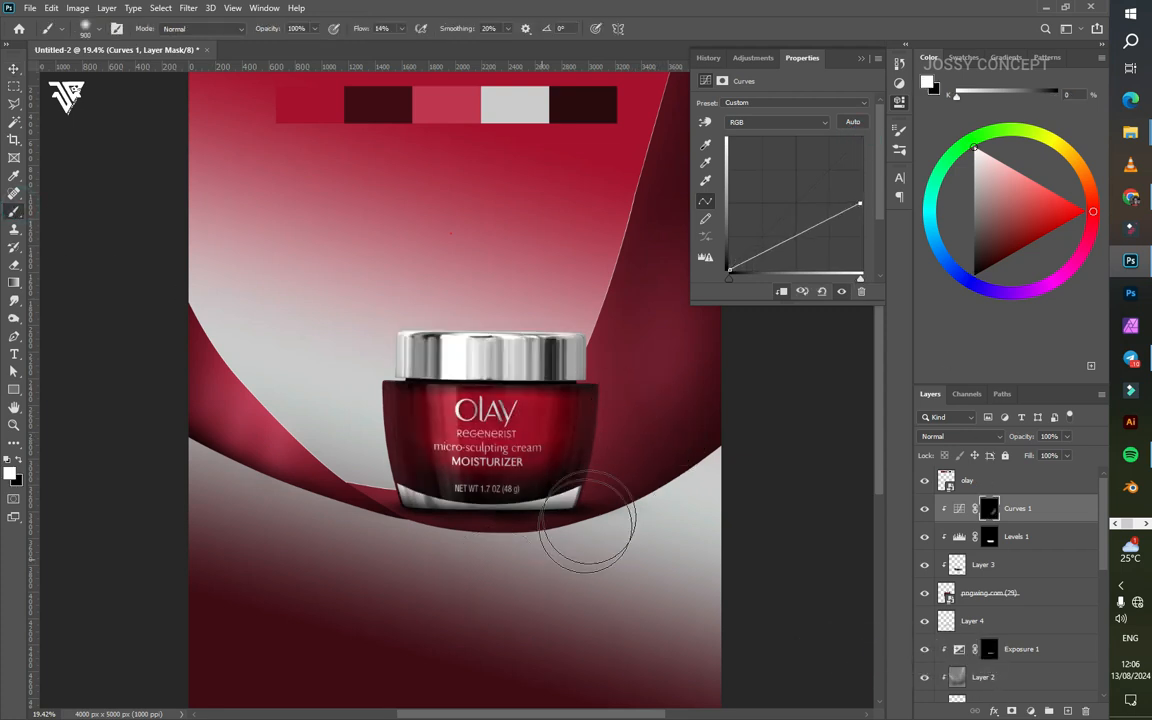
pyautogui.scroll(3, 595, 500)
pyautogui.moveTo(616, 315)
pyautogui.mouseDown()
pyautogui.moveTo(573, 316)
pyautogui.moveTo(578, 129)
pyautogui.moveTo(524, 293)
pyautogui.mouseUp()
pyautogui.scroll(-2, 580, 370)
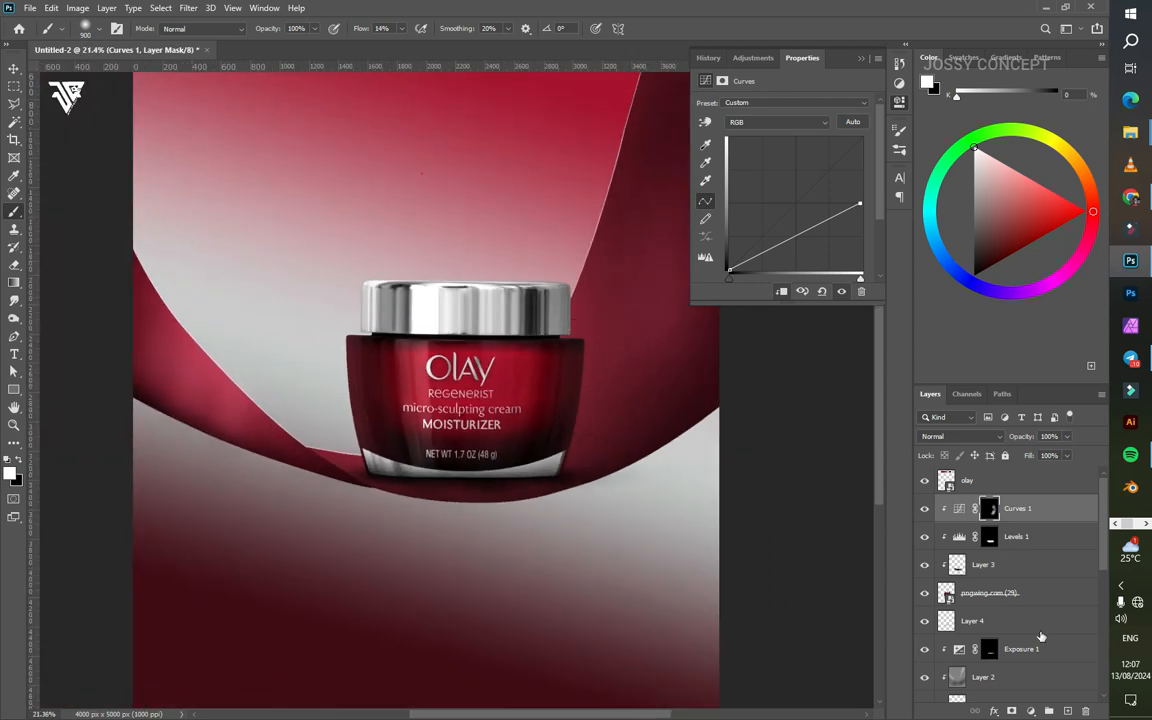
# Step: Add a clipped layer above Curves 1 and paint soft black shading along the jar's right side
pyautogui.click(1065, 711)
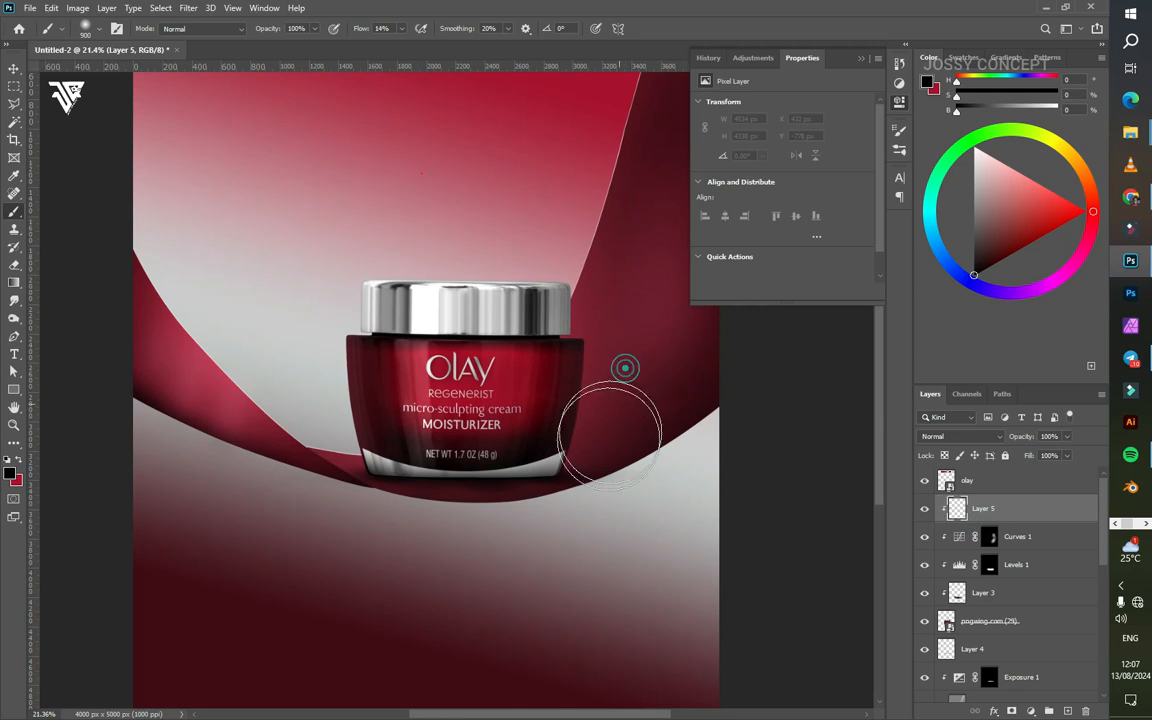
pyautogui.moveTo(580, 506); pyautogui.dragTo(618, 366)
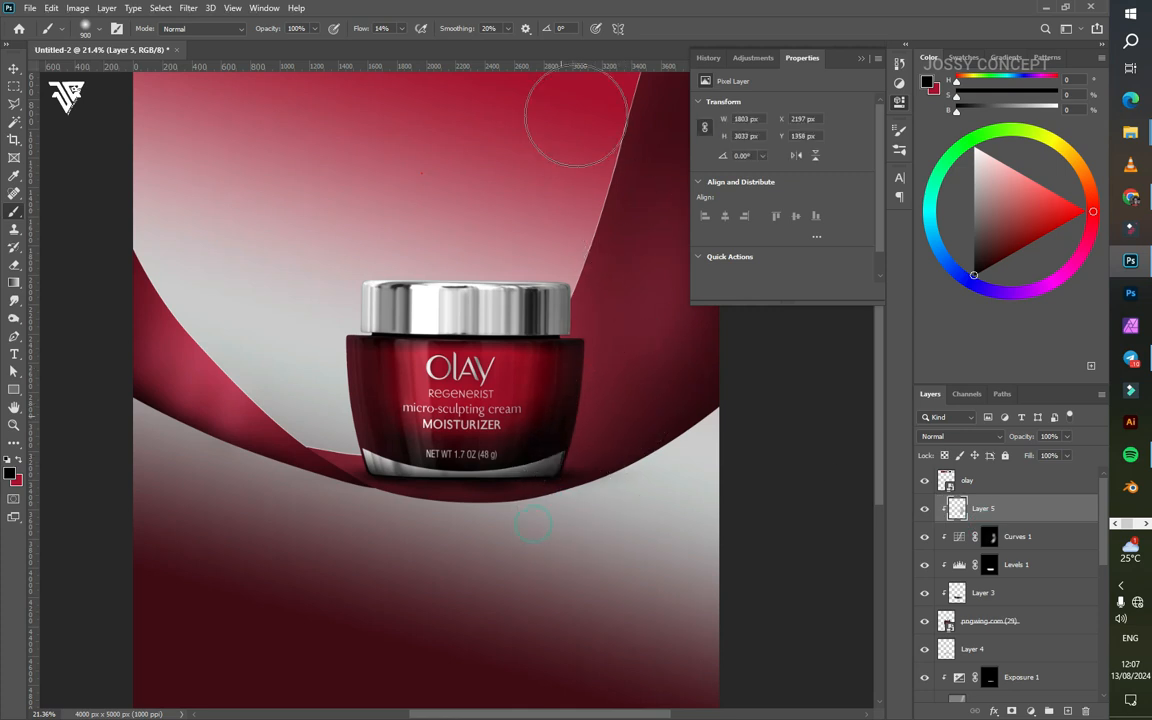
pyautogui.scroll(-3, 477, 323)
pyautogui.scroll(3, 557, 344)
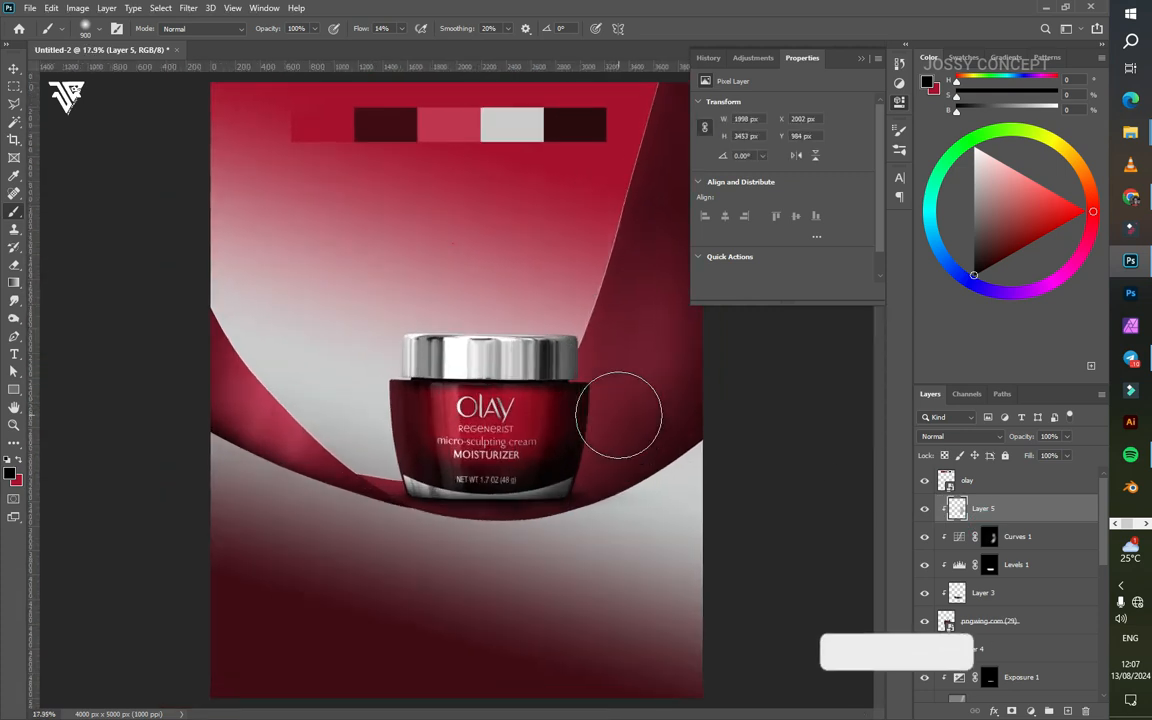
pyautogui.scroll(-3, 617, 411)
# Step: Add a new layer clipped to the jar above Layer 5, fill it with gray, and set its blend mode to Overlay
pyautogui.click(13, 64)
pyautogui.scroll(2, 355, 314)
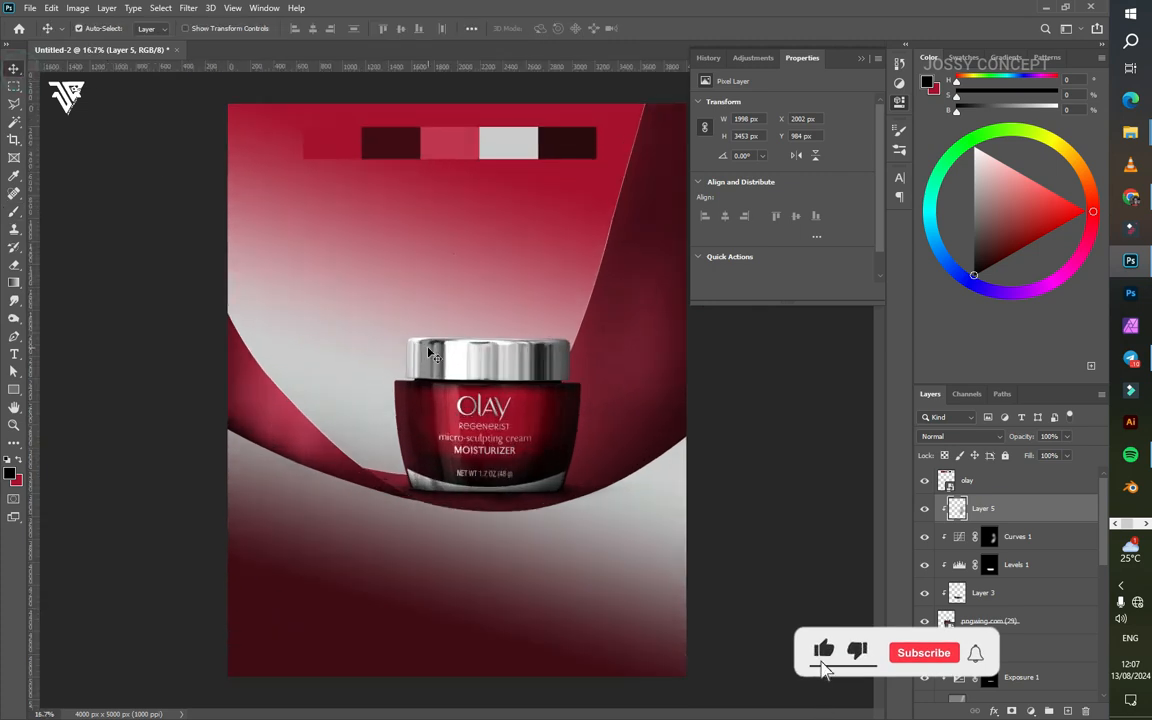
pyautogui.click(1066, 710)
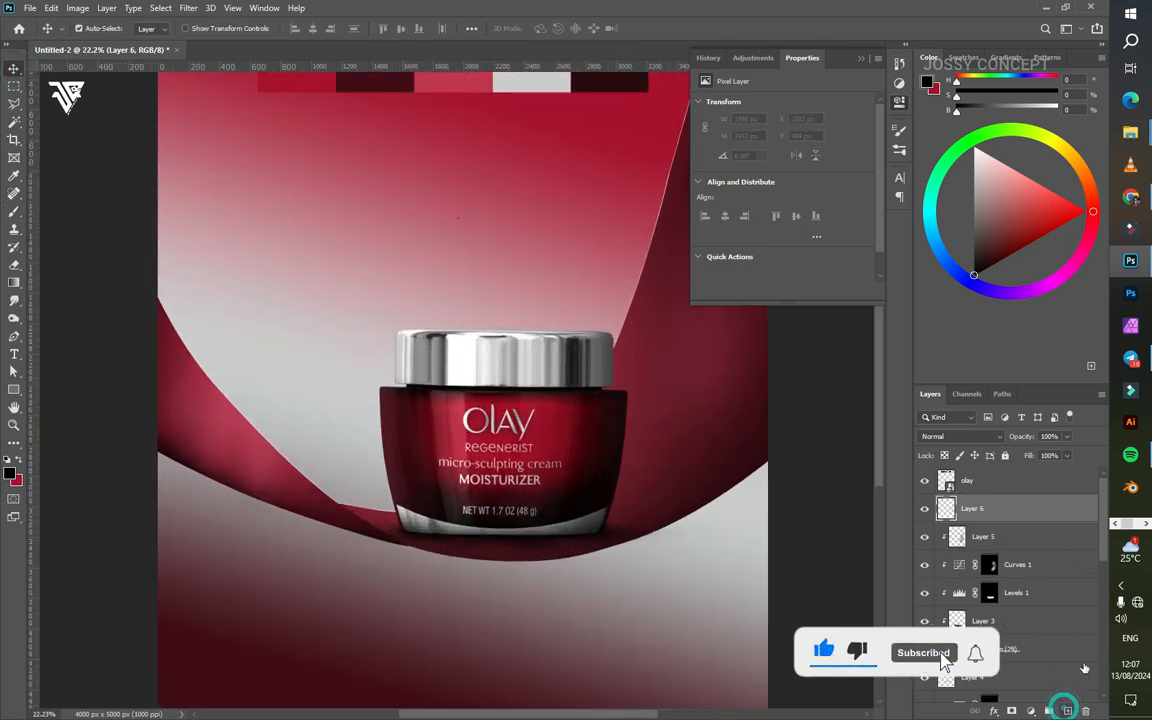
pyautogui.hotkey('shift', 'F5')
pyautogui.press('Return')
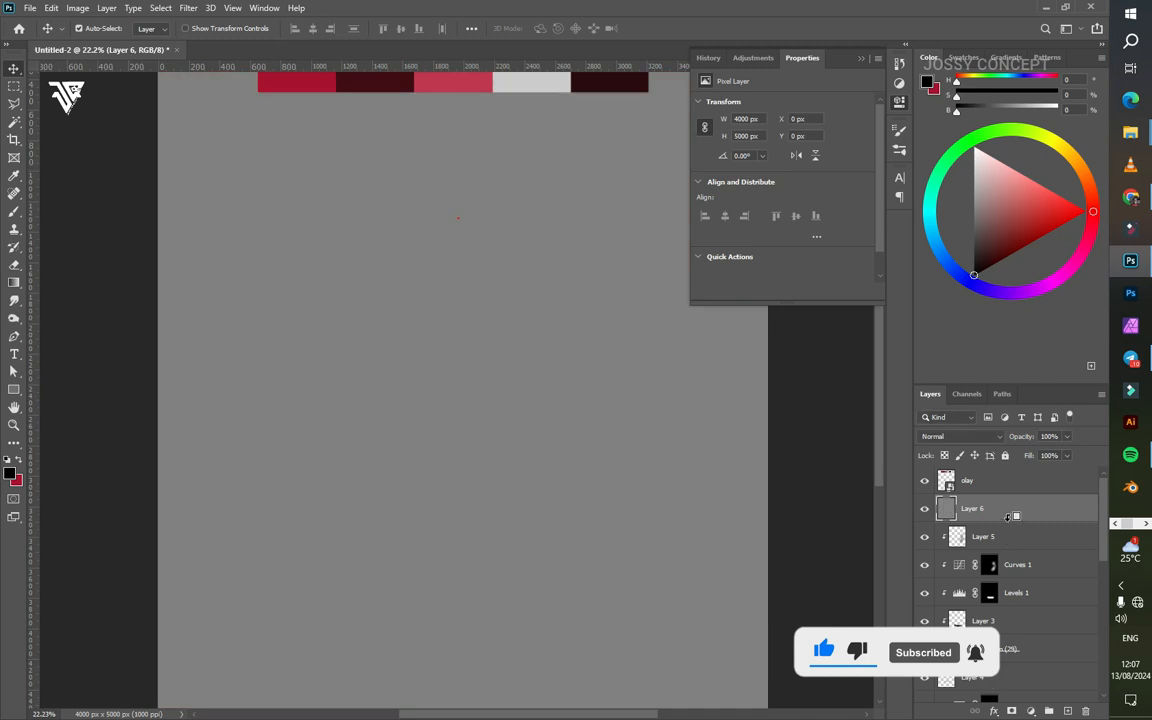
pyautogui.click(960, 436)
pyautogui.click(996, 520)
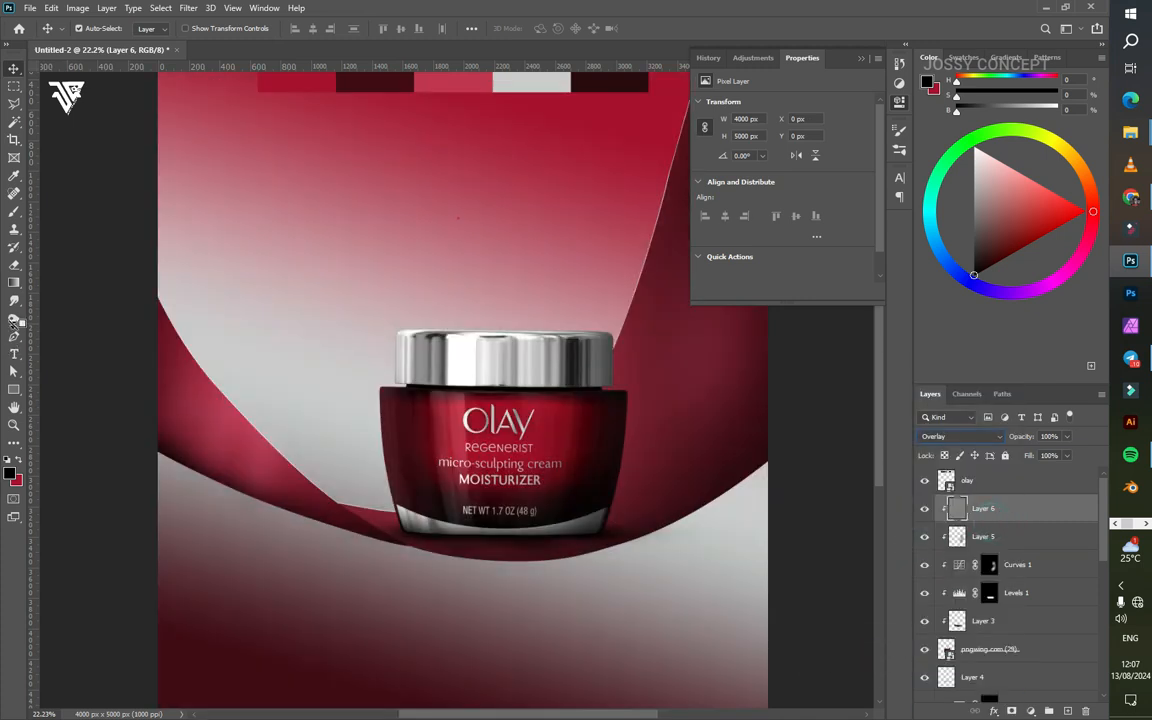
# Step: Darken the jar on Layer 6 with a 1300 px Burn brush at 31% exposure, working on Shadows and Midtones
pyautogui.click(13, 319)
pyautogui.click(195, 28)
pyautogui.click(191, 41)
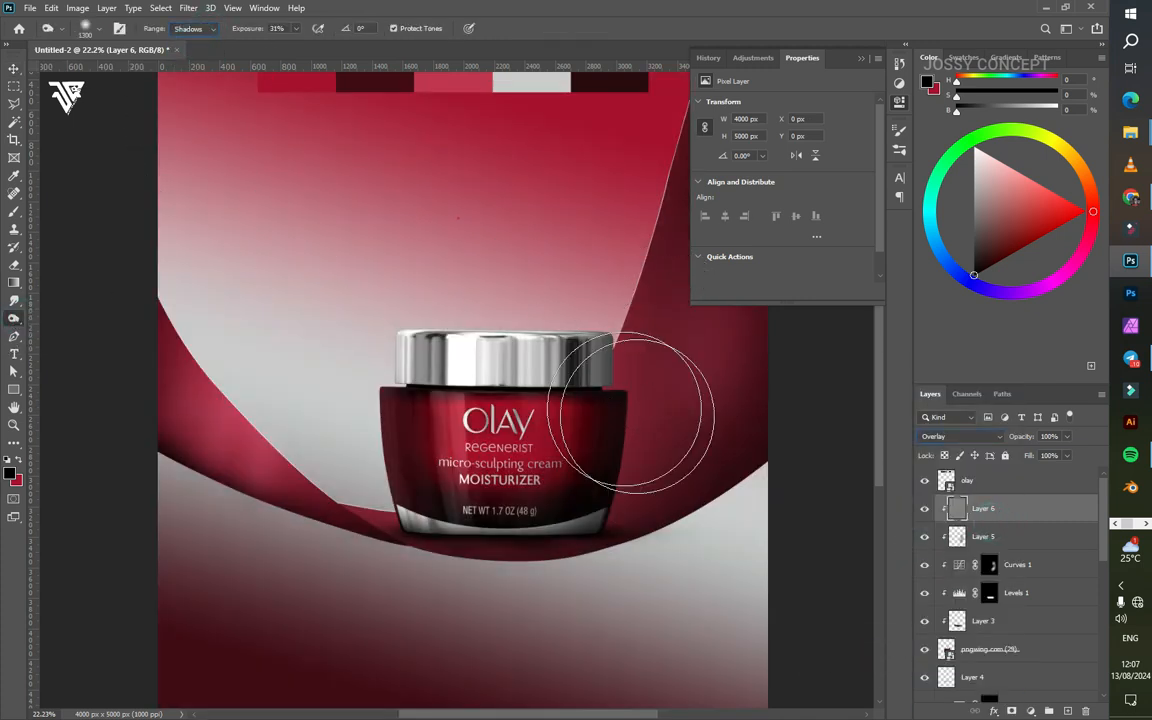
pyautogui.moveTo(334, 633)
pyautogui.mouseDown()
pyautogui.moveTo(403, 608)
pyautogui.moveTo(597, 597)
pyautogui.mouseUp()
pyautogui.rightClick(10, 319)
pyautogui.click(192, 28)
pyautogui.click(190, 49)
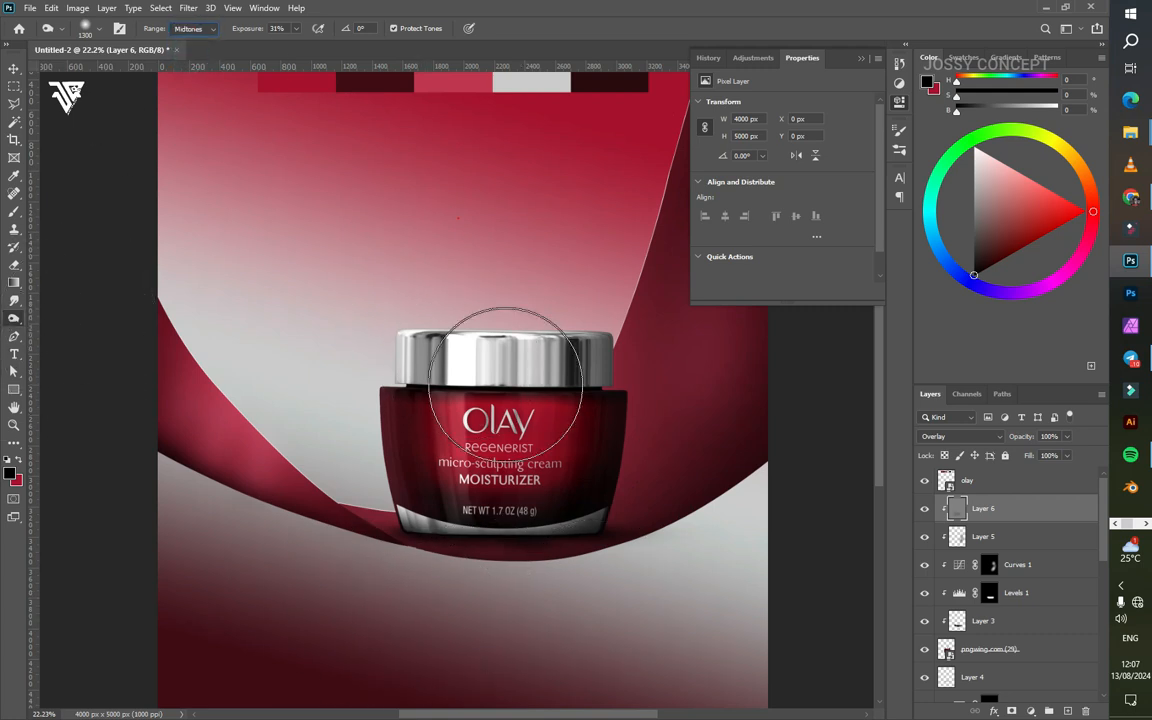
pyautogui.moveTo(515, 381)
pyautogui.mouseDown()
pyautogui.moveTo(496, 492)
pyautogui.moveTo(501, 386)
pyautogui.moveTo(473, 572)
pyautogui.mouseUp()
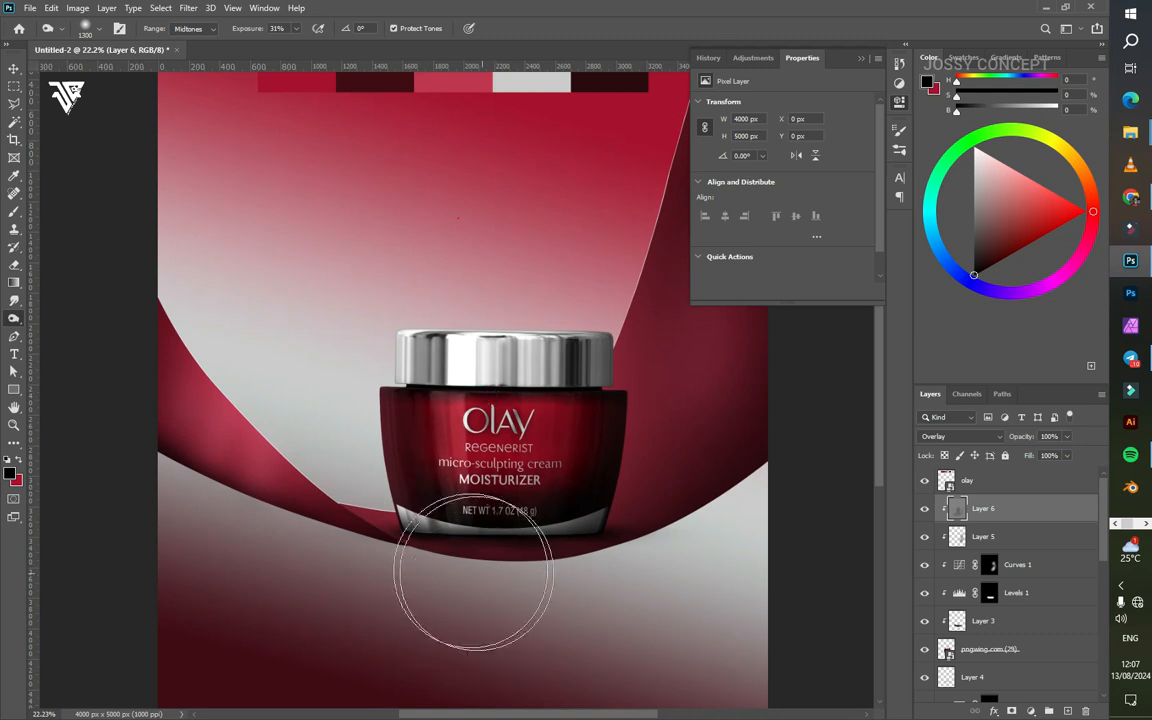
# Step: Brighten the jar's highlights on Layer 6 with a 1200 px Dodge brush set to Highlights at 23% exposure
pyautogui.rightClick(10, 319)
pyautogui.click(62, 322)
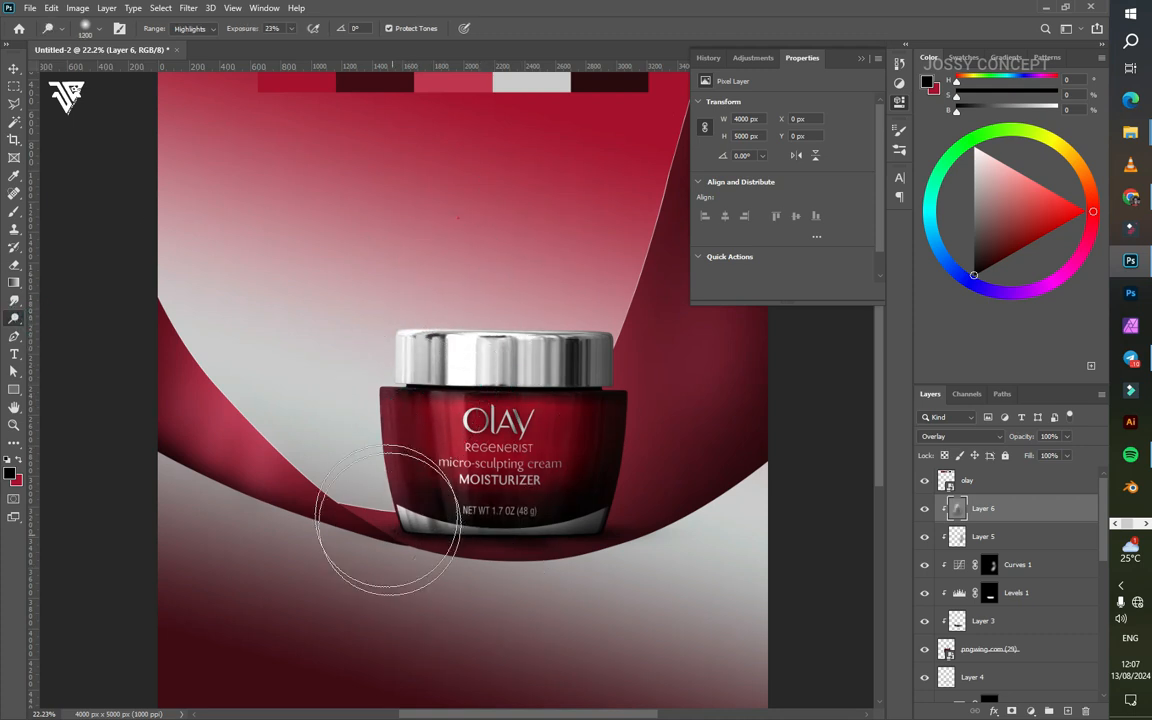
pyautogui.scroll(-2, 349, 290)
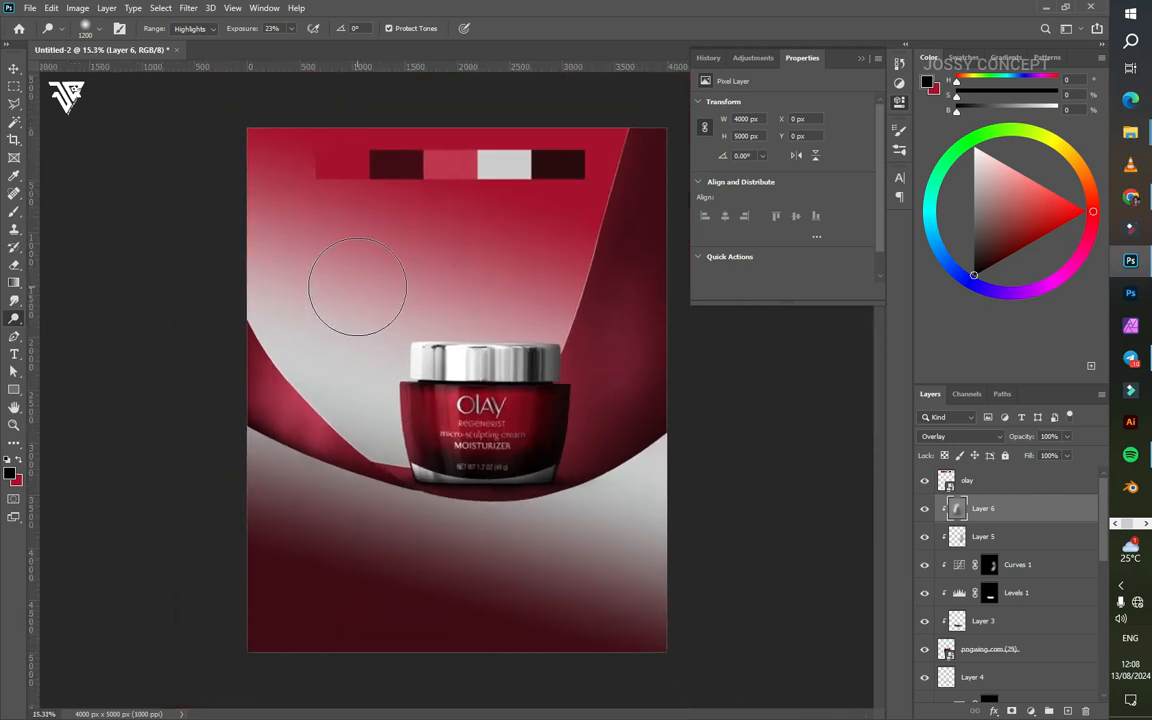
# Step: Load the jar's outline as a selection, then contract and smooth it
pyautogui.keyDown('ctrl'); pyautogui.click(945, 481); pyautogui.keyUp('ctrl')
pyautogui.scroll(3, 456, 360)
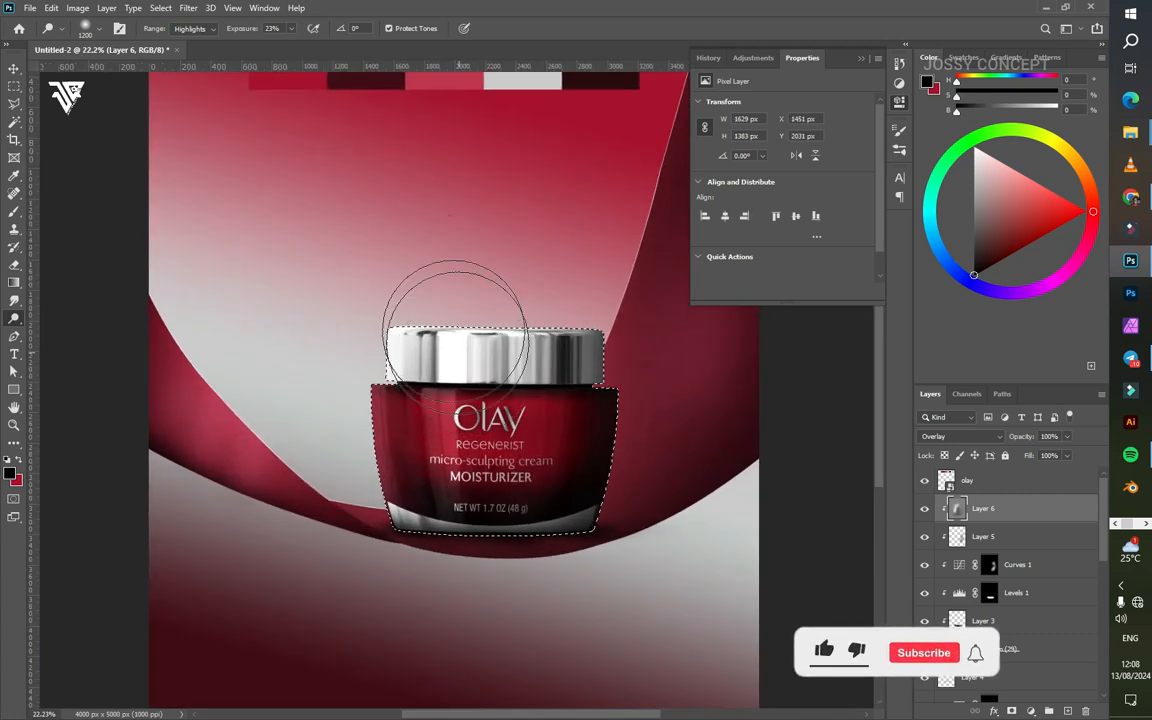
pyautogui.click(163, 9)
pyautogui.moveTo(193, 204)
pyautogui.click(362, 238)
pyautogui.click(616, 230)
pyautogui.click(161, 8)
pyautogui.moveTo(200, 202)
pyautogui.click(313, 216)
pyautogui.click(617, 226)
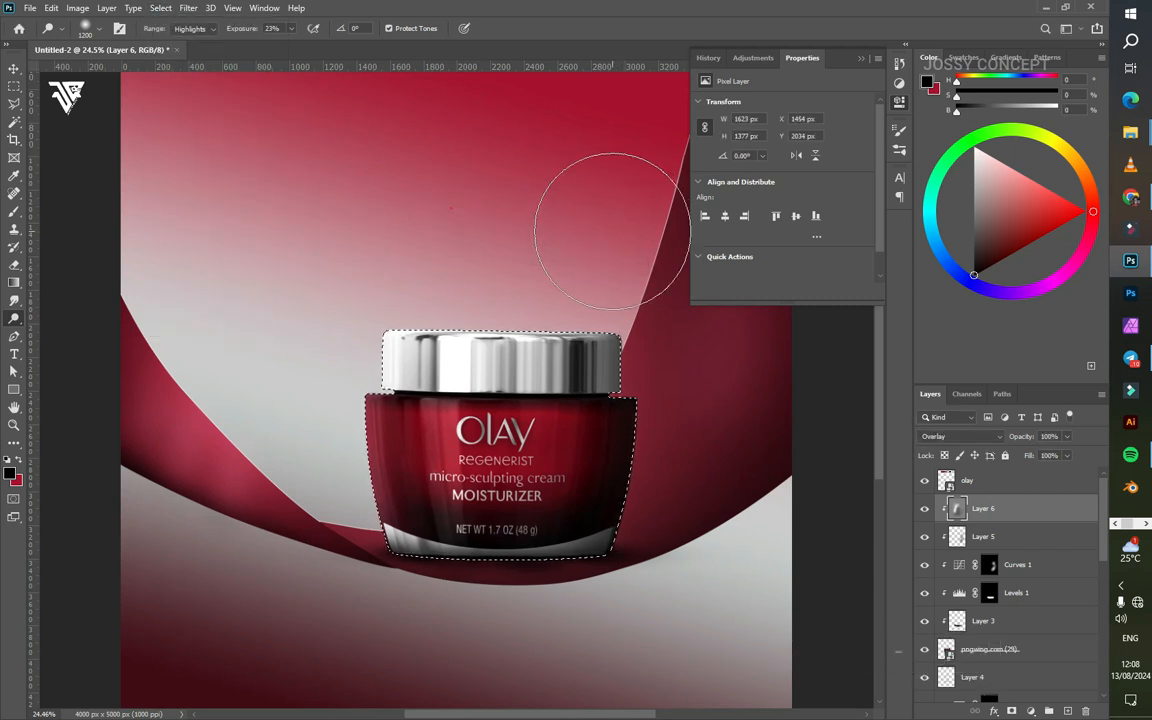
pyautogui.click(1030, 712)
pyautogui.click(1025, 540)
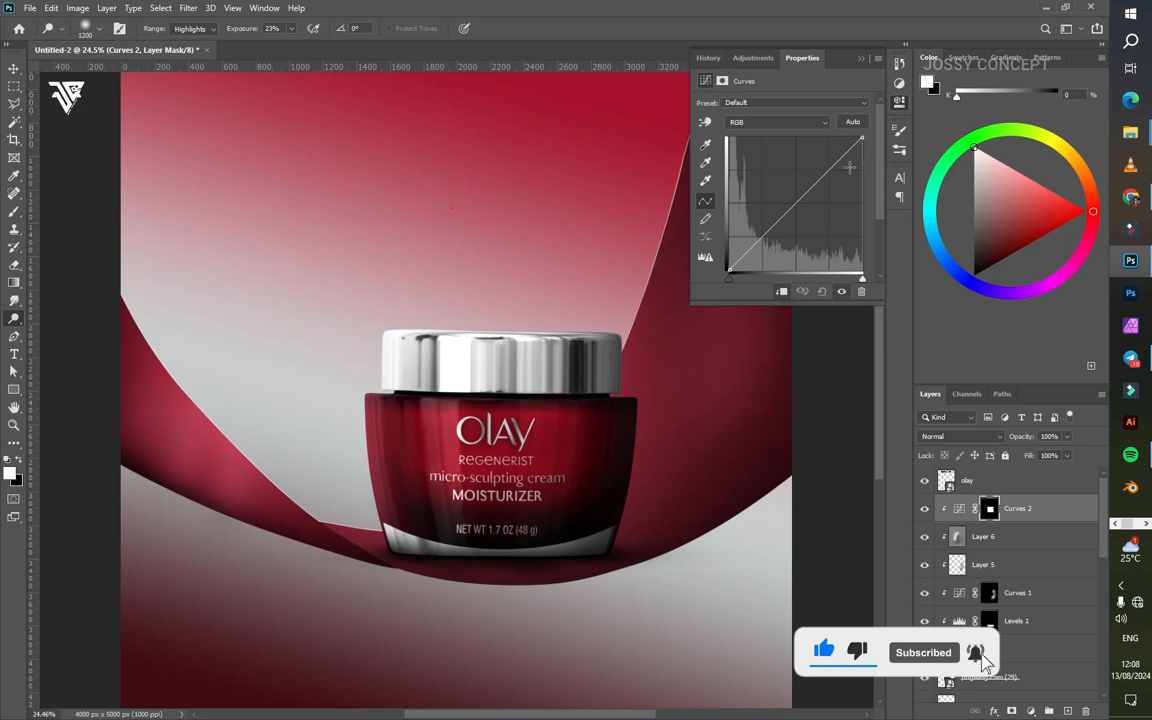
pyautogui.hotkey('ctrl', 'z')
# Step: Invert the selection and add a clipped Curves adjustment from it, with the white point pulled in to about two-thirds
pyautogui.hotkey('ctrl', 'shift', 'i')
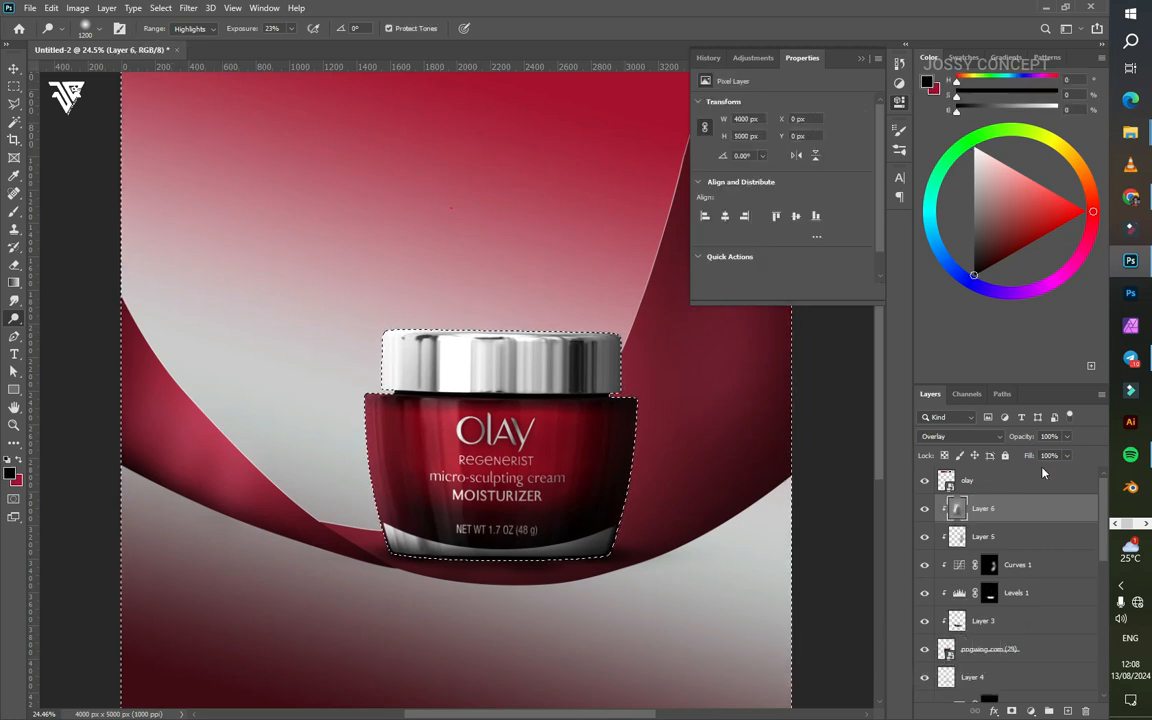
pyautogui.click(1030, 711)
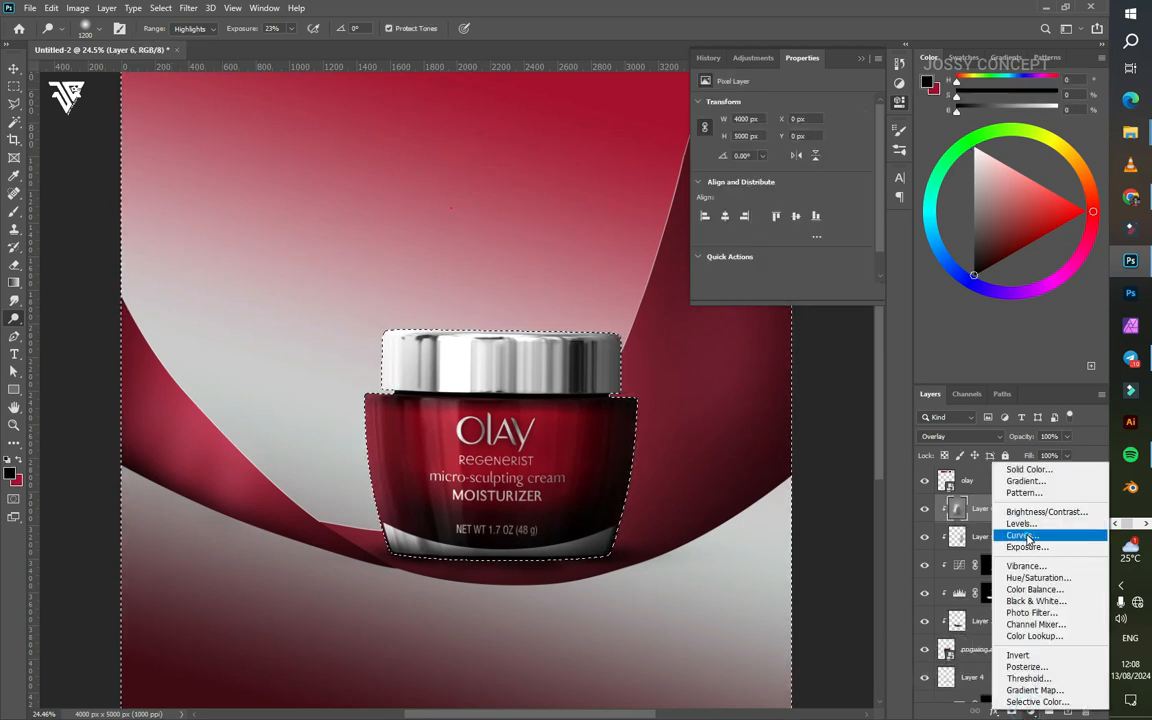
pyautogui.click(1022, 536)
pyautogui.moveTo(817, 131); pyautogui.dragTo(816, 131)
pyautogui.click(782, 291)
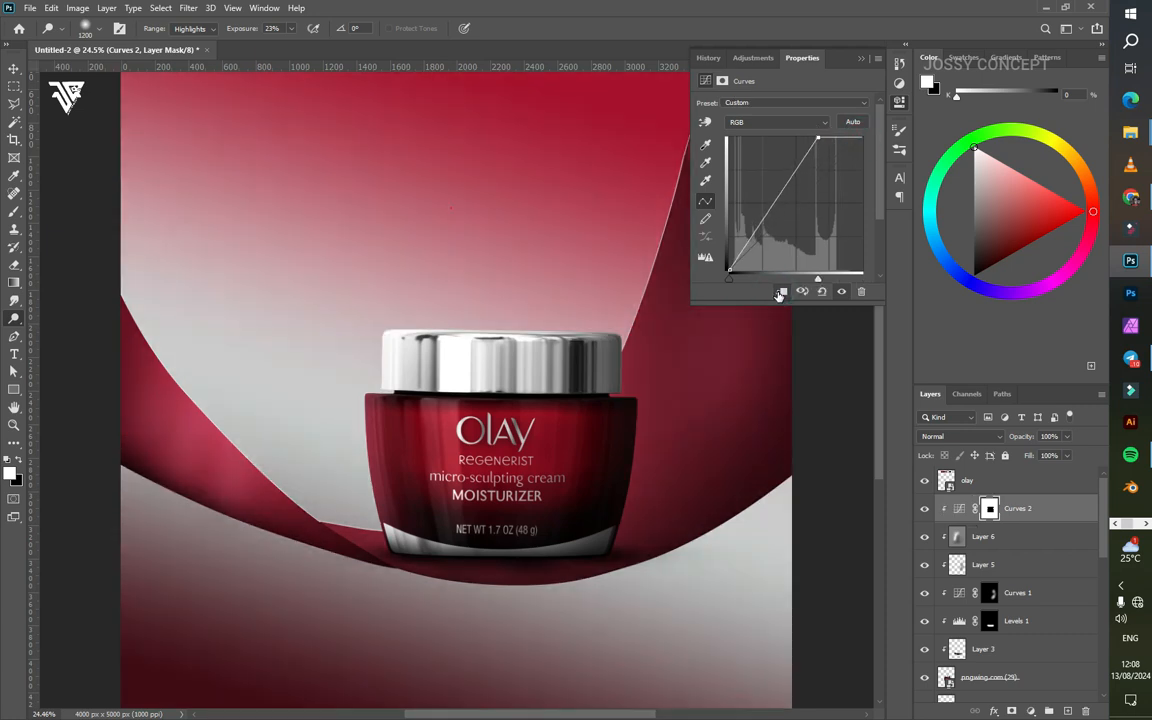
# Step: Feather the Curves 2 layer mask to about 8.4 px
pyautogui.scroll(4, 537, 343)
pyautogui.scroll(2, 537, 343)
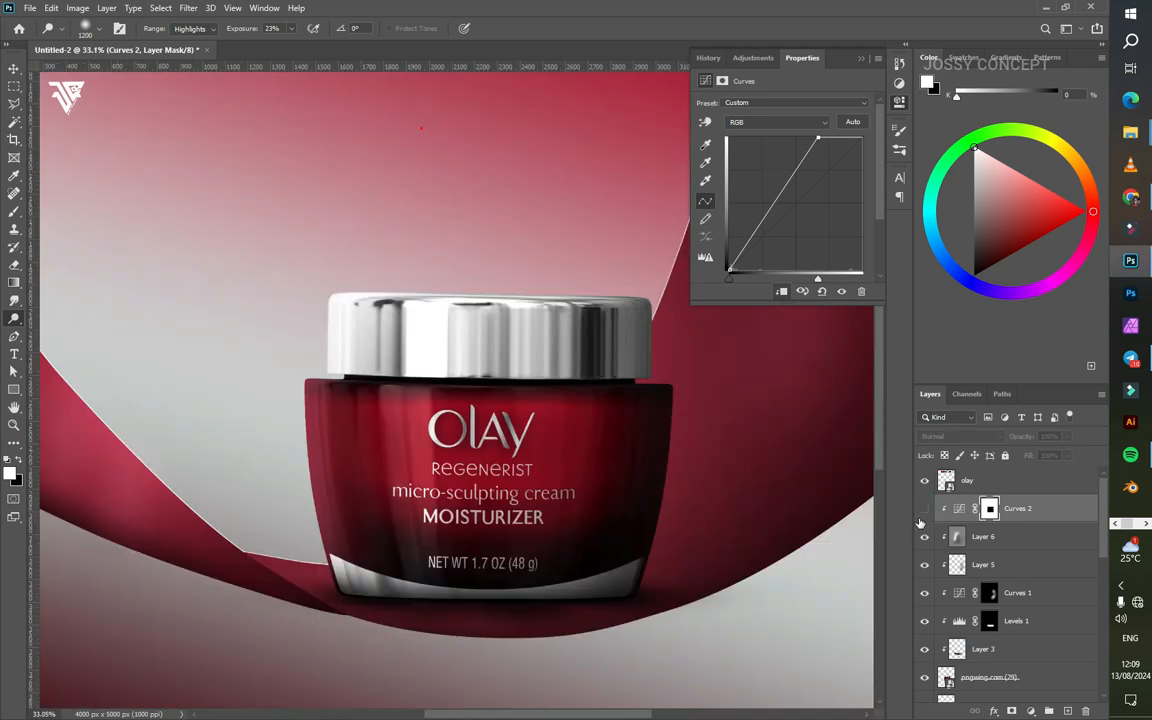
pyautogui.click(722, 81)
pyautogui.moveTo(730, 198); pyautogui.dragTo(794, 204)
pyautogui.moveTo(793, 200); pyautogui.dragTo(759, 198)
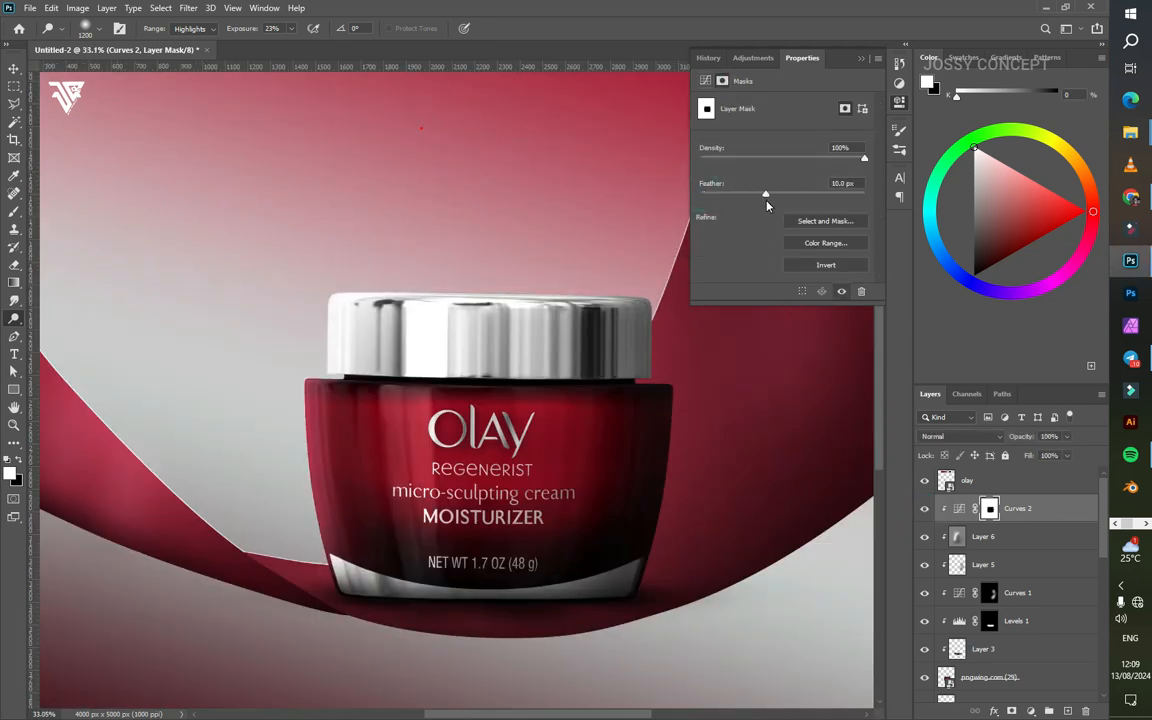
pyautogui.scroll(-4, 307, 256)
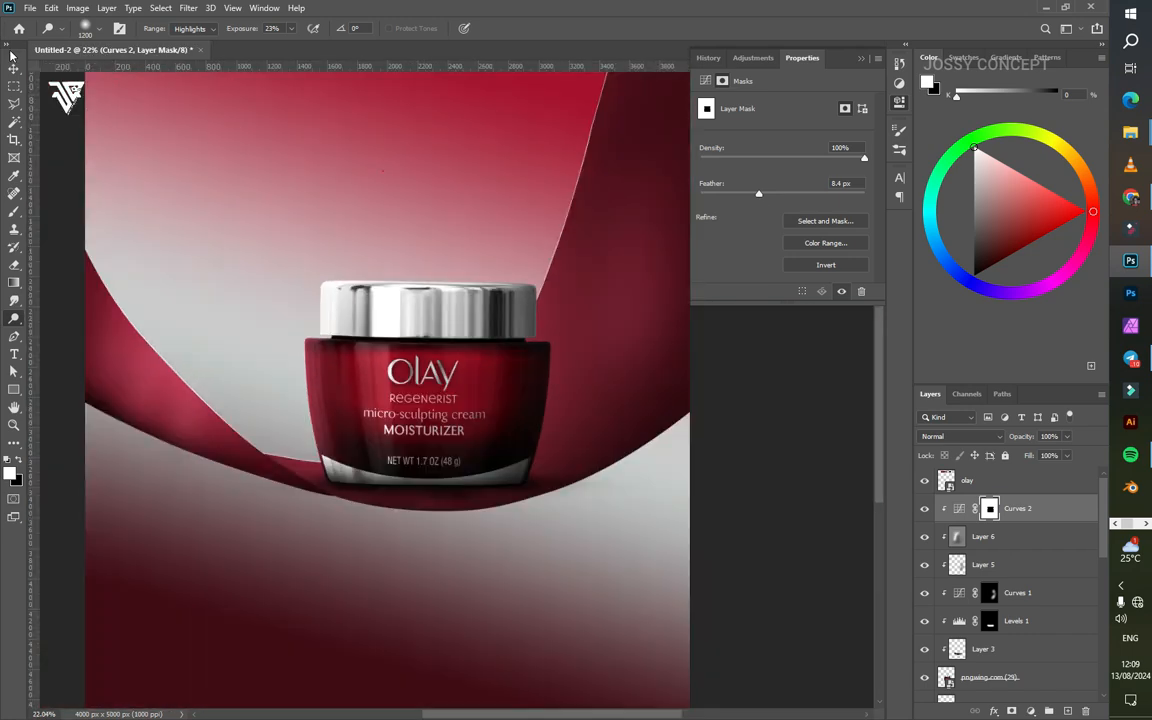
# Step: Place OpticsPlus_Dust_Particles_01 and OpticsPlus_Dust_Particles_05 from the file explorer into the flyer and set both layers to Screen
pyautogui.click(14, 68)
pyautogui.hotkey('alt', 'Tab')
pyautogui.click(262, 240)
pyautogui.keyDown('ctrl'); pyautogui.click(185, 409); pyautogui.keyUp('ctrl')
pyautogui.moveTo(185, 409); pyautogui.dragTo(455, 316)
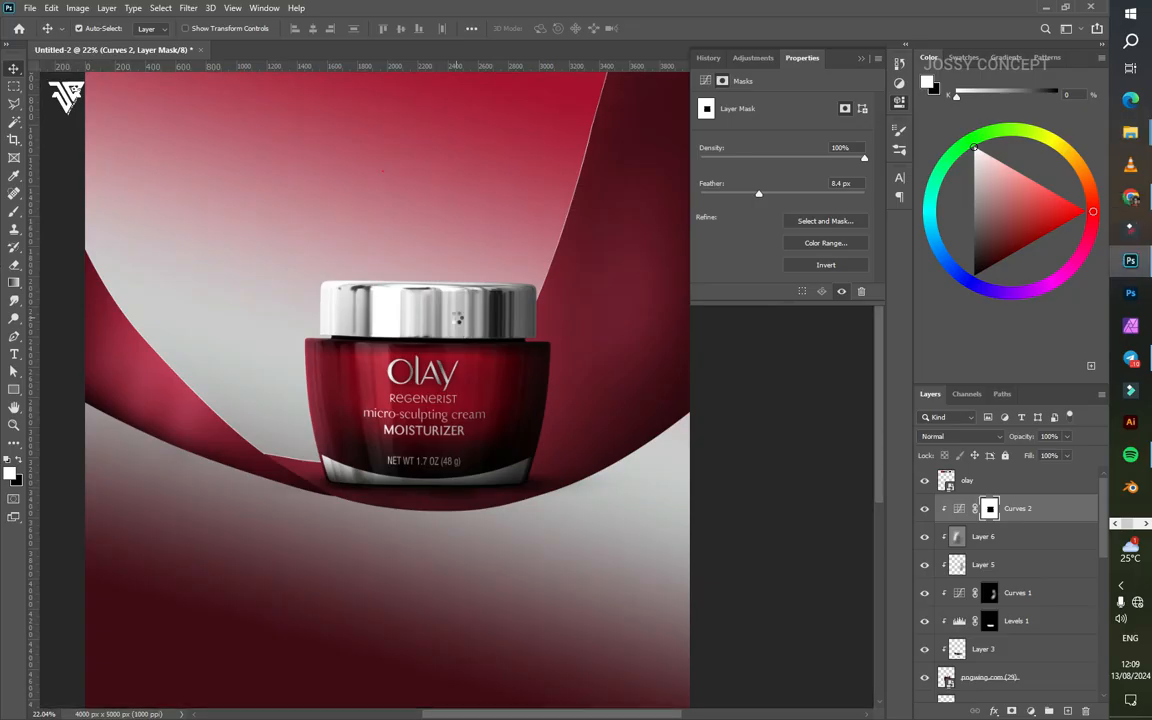
pyautogui.press('Return')
pyautogui.press('Return')
pyautogui.click(955, 441)
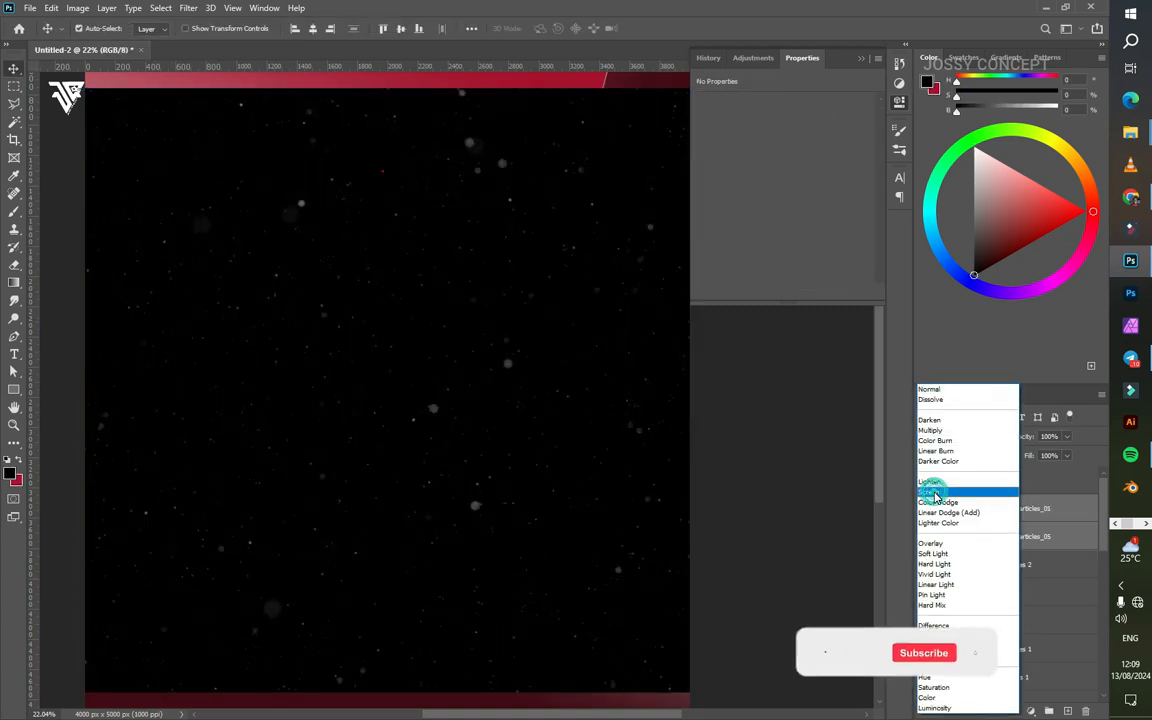
pyautogui.click(930, 497)
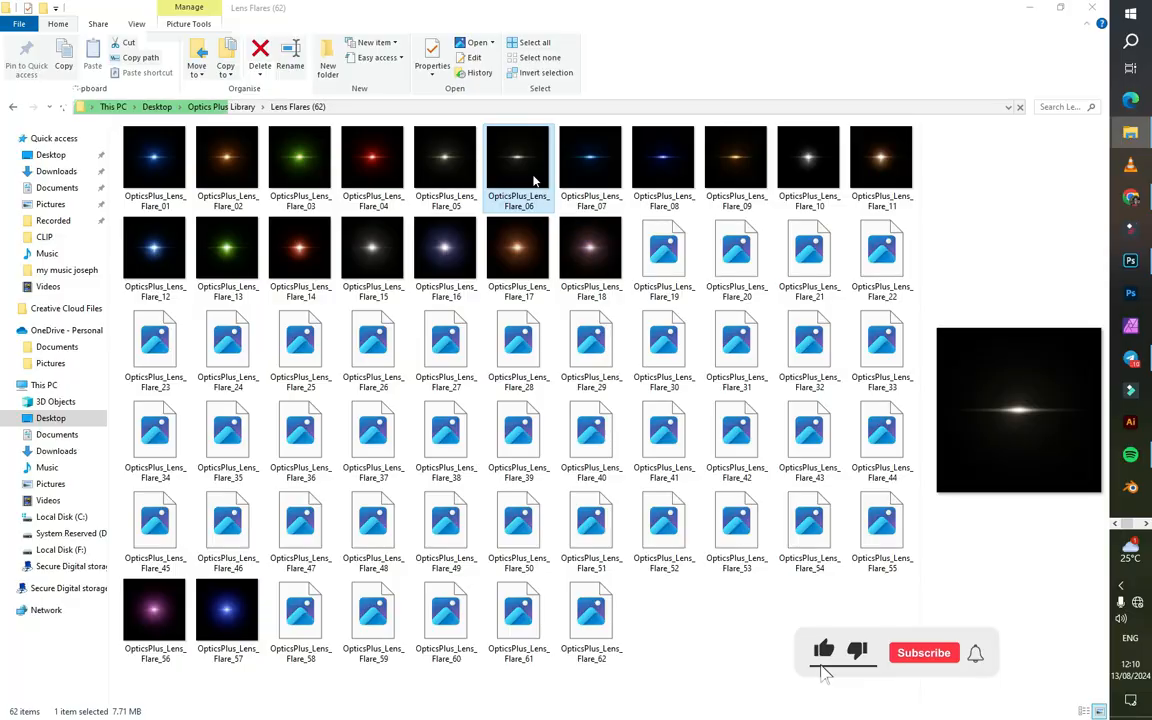
# Step: Place OpticsPlus_Lens_Flare_06 from the Lens Flares folder above the dust layers and set its blend mode to Screen
pyautogui.moveTo(534, 180); pyautogui.dragTo(397, 286)
pyautogui.doubleClick(397, 282)
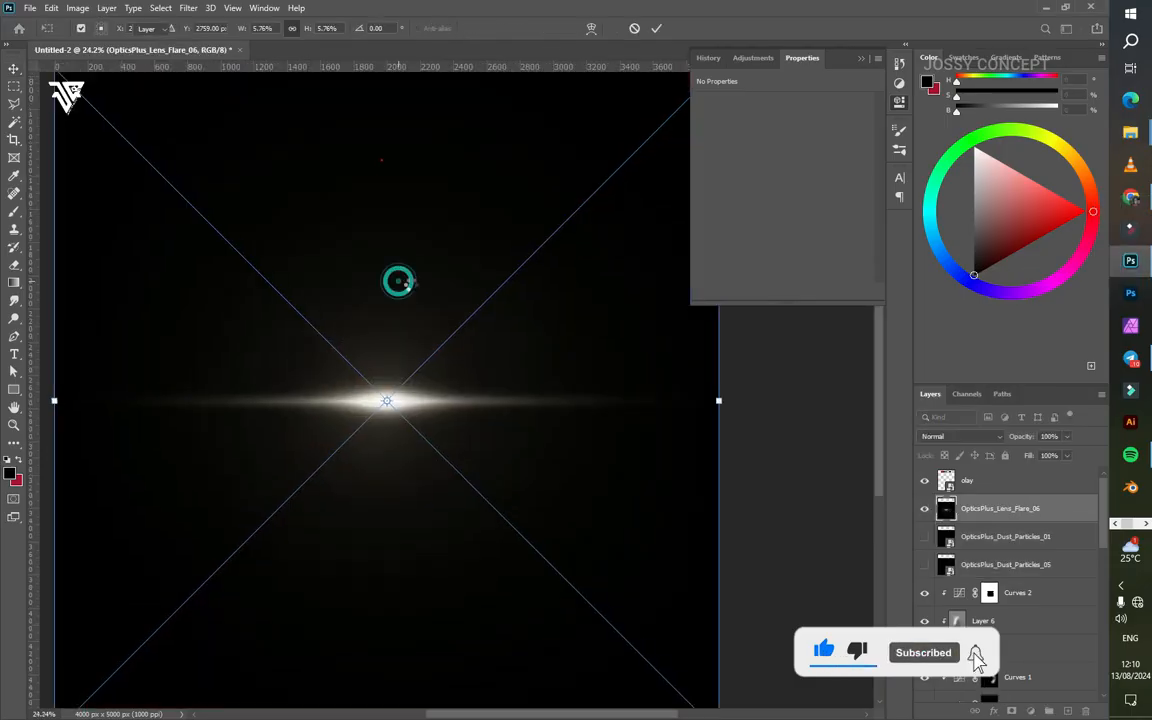
pyautogui.click(955, 437)
pyautogui.click(928, 494)
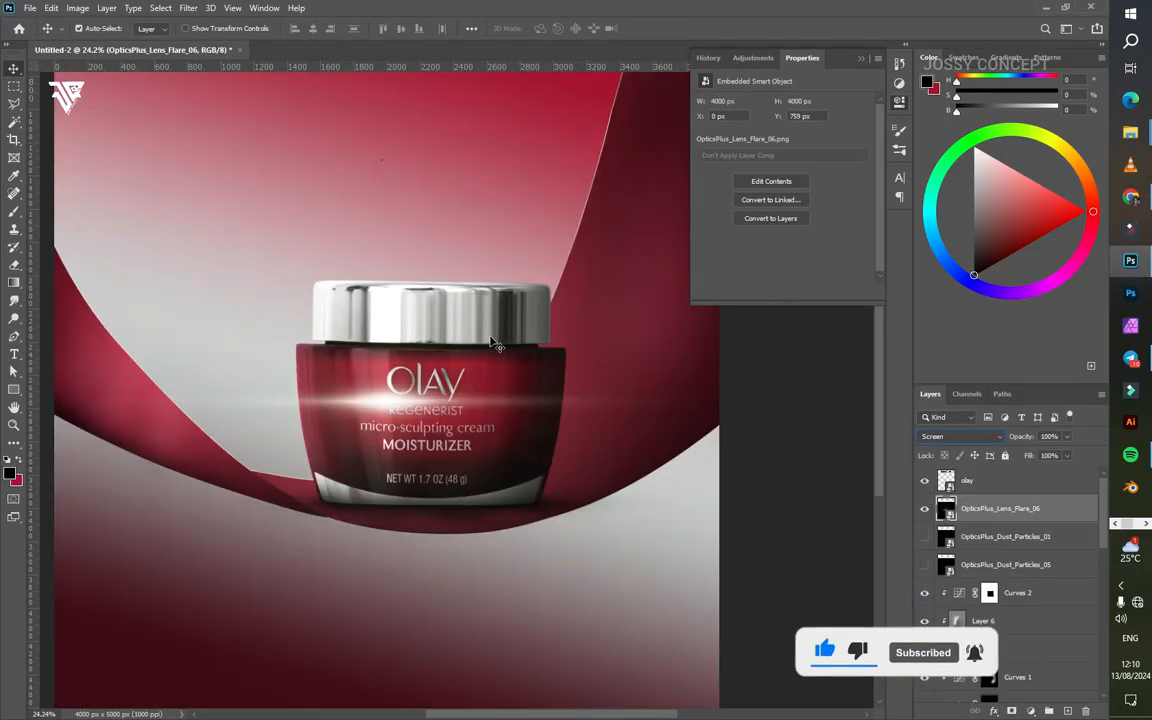
# Step: Squash the lens flare to 886 px high and position it along the top edge of the jar's lid
pyautogui.hotkey('ctrl', 't')
pyautogui.hotkey('ctrl', '-')
pyautogui.hotkey('ctrl', '-')
pyautogui.hotkey('ctrl', '-')
pyautogui.moveTo(458, 290); pyautogui.dragTo(492, 343)
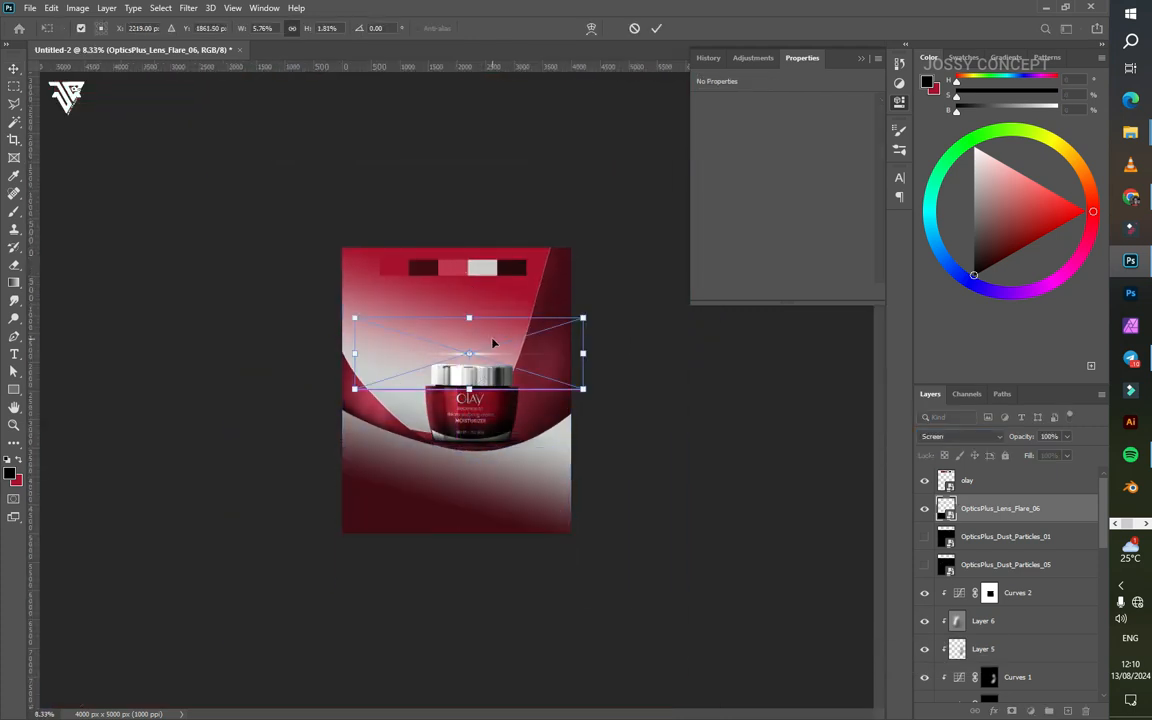
pyautogui.scroll(5, 492, 343)
pyautogui.moveTo(468, 118); pyautogui.dragTo(464, 221)
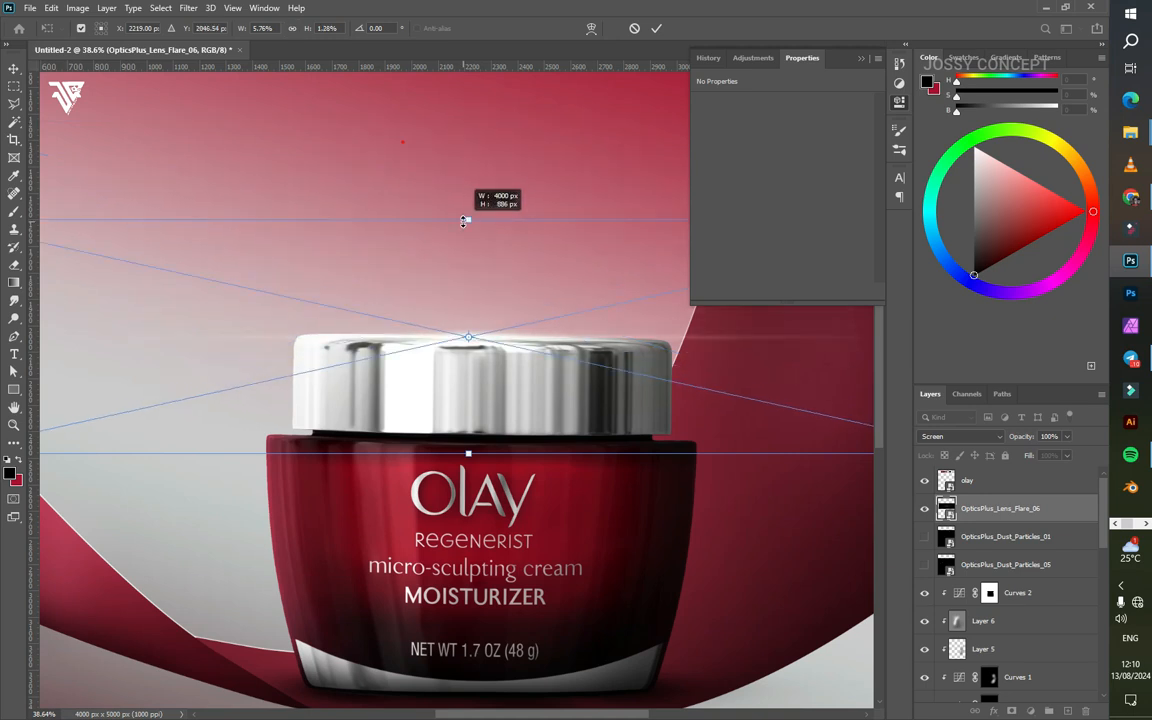
pyautogui.scroll(-3, 464, 221)
pyautogui.press('Return')
pyautogui.scroll(3, 501, 268)
pyautogui.scroll(-2, 505, 272)
# Step: Duplicate the lens flare layer, group both flares, and add a layer mask to the group
pyautogui.press('l')
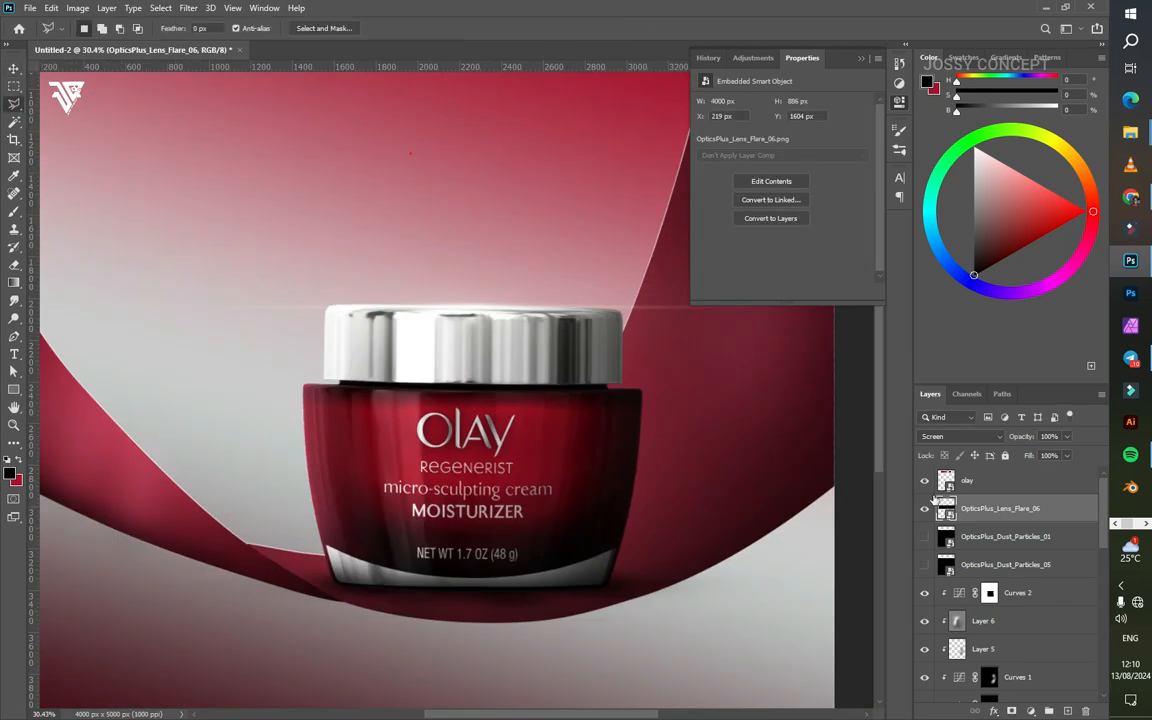
pyautogui.moveTo(1014, 711); pyautogui.dragTo(1013, 711)
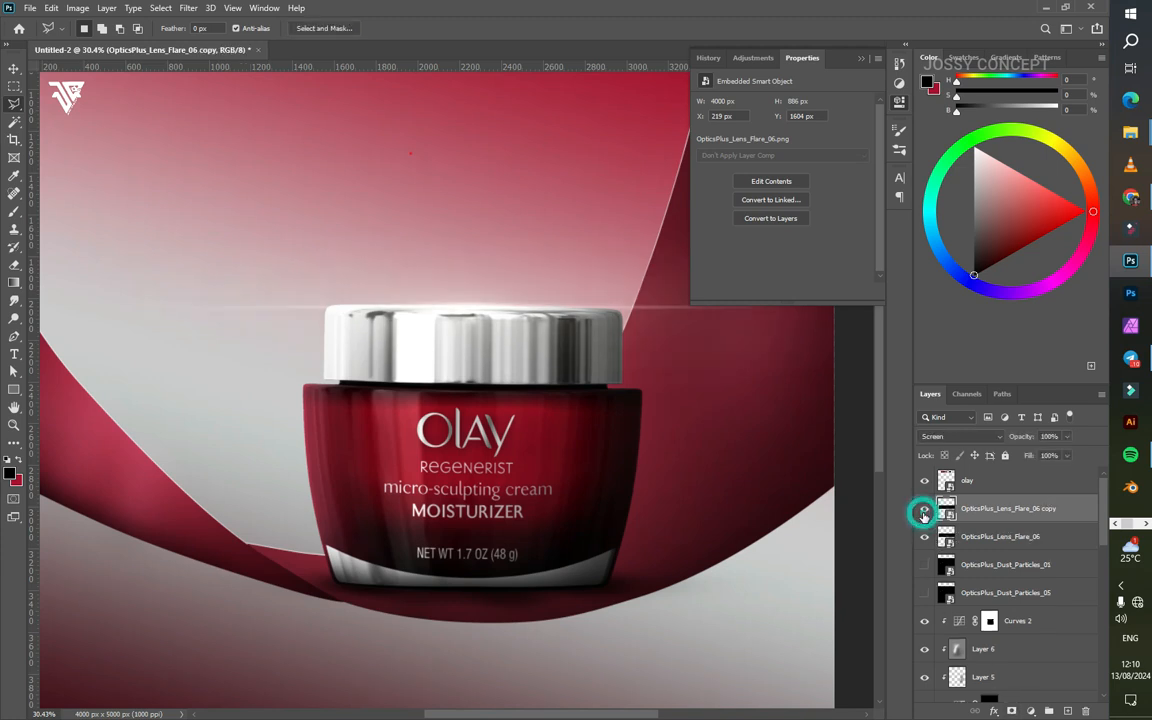
pyautogui.keyDown('shift'); pyautogui.click(1001, 547); pyautogui.keyUp('shift')
pyautogui.hotkey('ctrl', 'g')
pyautogui.click(1011, 711)
# Step: Erase the flare's streaks beyond both sides of the lid on the group mask with a 1000 px eraser
pyautogui.press('e')
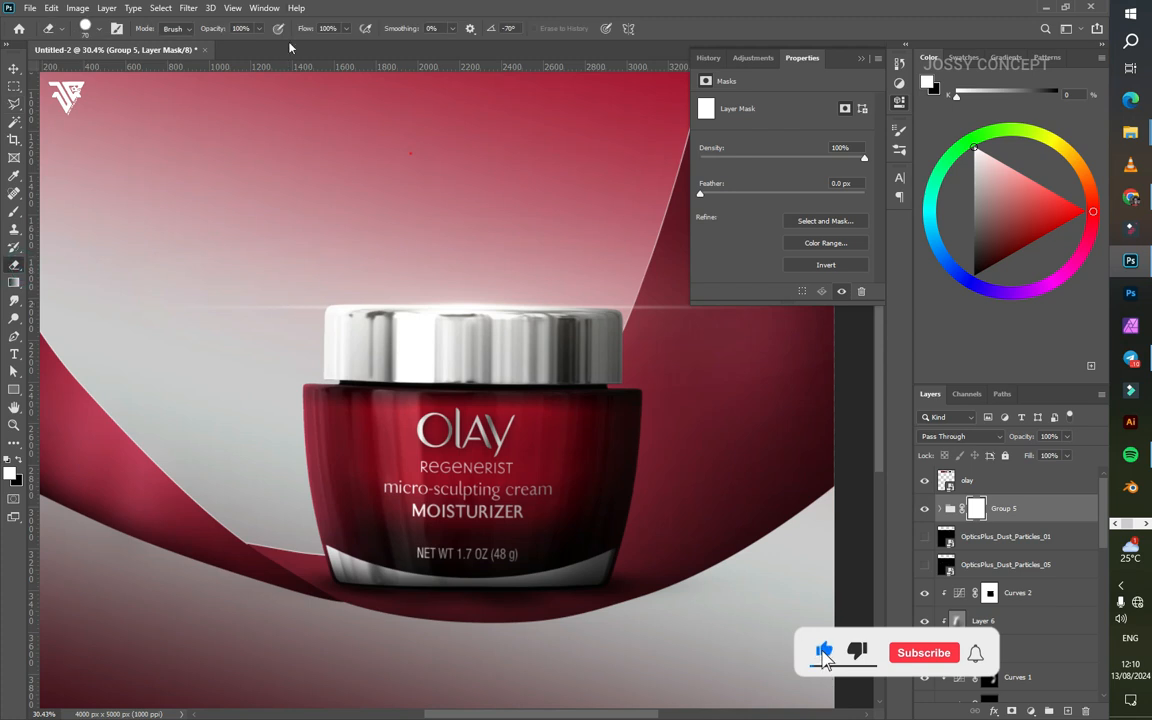
pyautogui.rightClick(427, 190)
pyautogui.press('Return')
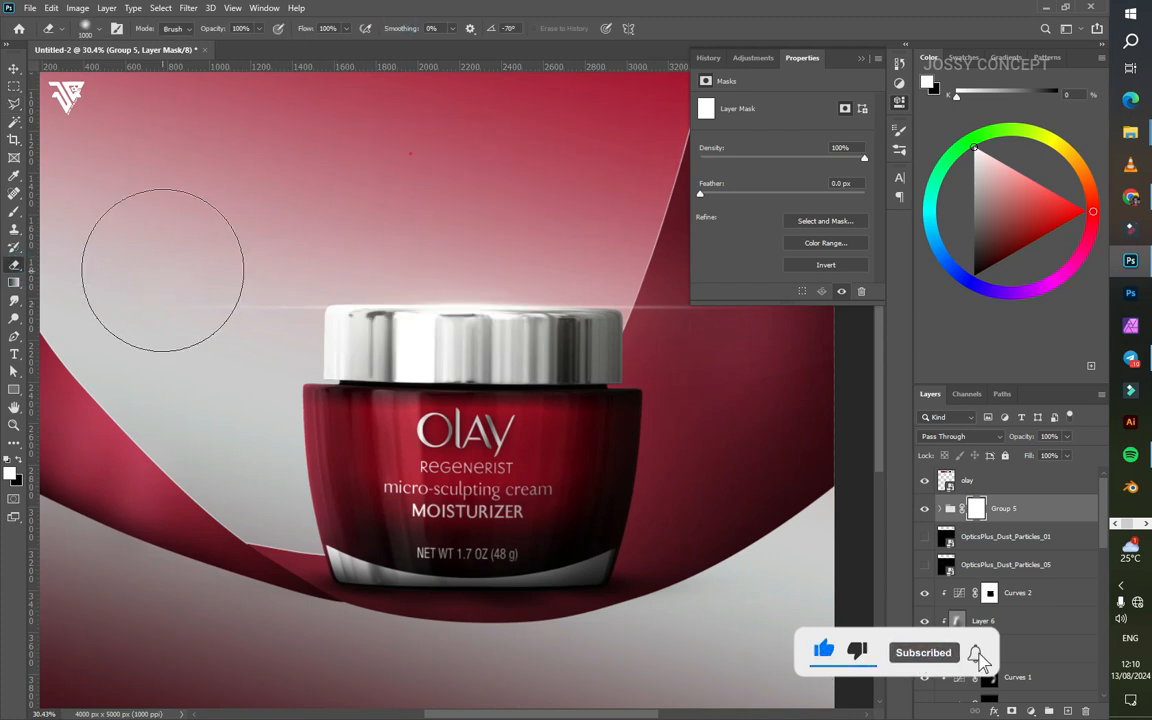
pyautogui.click(250, 298)
pyautogui.click(663, 335)
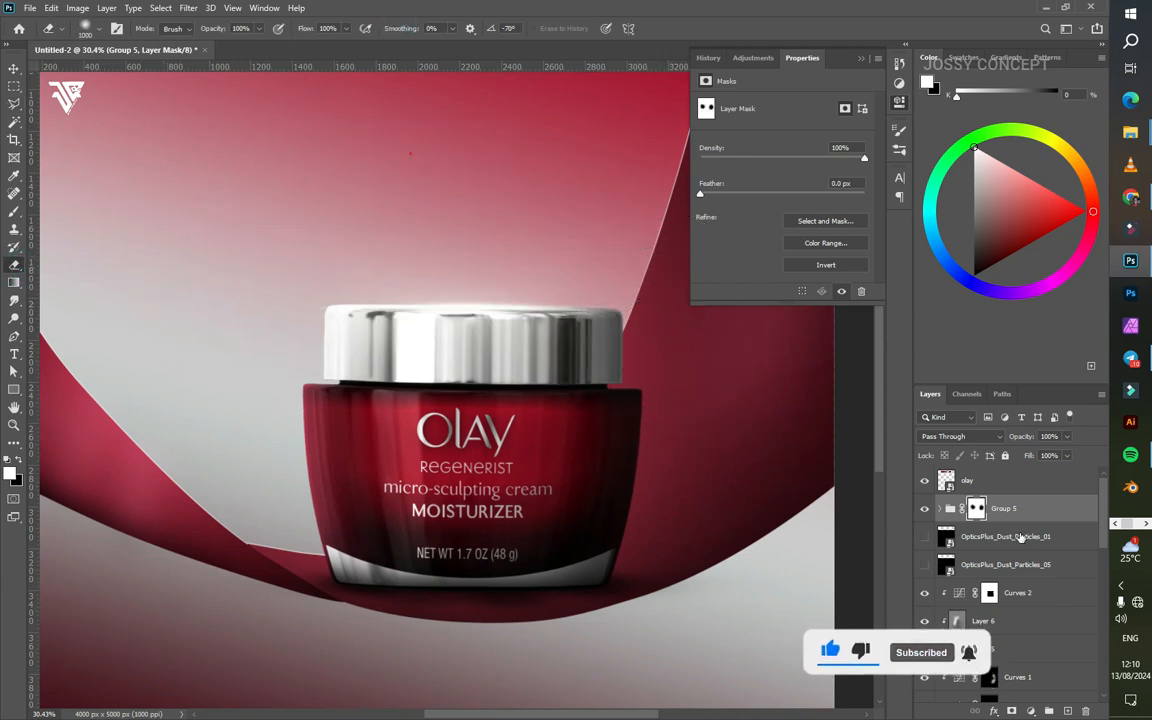
# Step: Duplicate the flare group, turn the copy vertical, and move it to the left edge of the lid
pyautogui.hotkey('ctrl', 'j')
pyautogui.hotkey('ctrl', 't')
pyautogui.rightClick(560, 328)
pyautogui.click(600, 514)
pyautogui.moveTo(601, 372)
pyautogui.mouseDown()
pyautogui.moveTo(445, 430)
pyautogui.moveTo(438, 414)
pyautogui.mouseUp()
pyautogui.moveTo(525, 373); pyautogui.dragTo(403, 372)
pyautogui.moveTo(342, 371); pyautogui.dragTo(364, 355)
# Step: Shorten the vertical flare and fine-tune its position and angle to fit the lid's left edge
pyautogui.scroll(5, 335, 325)
pyautogui.scroll(-3, 335, 325)
pyautogui.moveTo(313, 607); pyautogui.dragTo(313, 463)
pyautogui.moveTo(337, 195); pyautogui.dragTo(337, 247)
pyautogui.moveTo(433, 254); pyautogui.dragTo(437, 261)
pyautogui.moveTo(385, 273); pyautogui.dragTo(389, 281)
pyautogui.moveTo(324, 163); pyautogui.dragTo(325, 147)
pyautogui.moveTo(327, 208); pyautogui.dragTo(330, 219)
pyautogui.press('Return')
pyautogui.press('e')
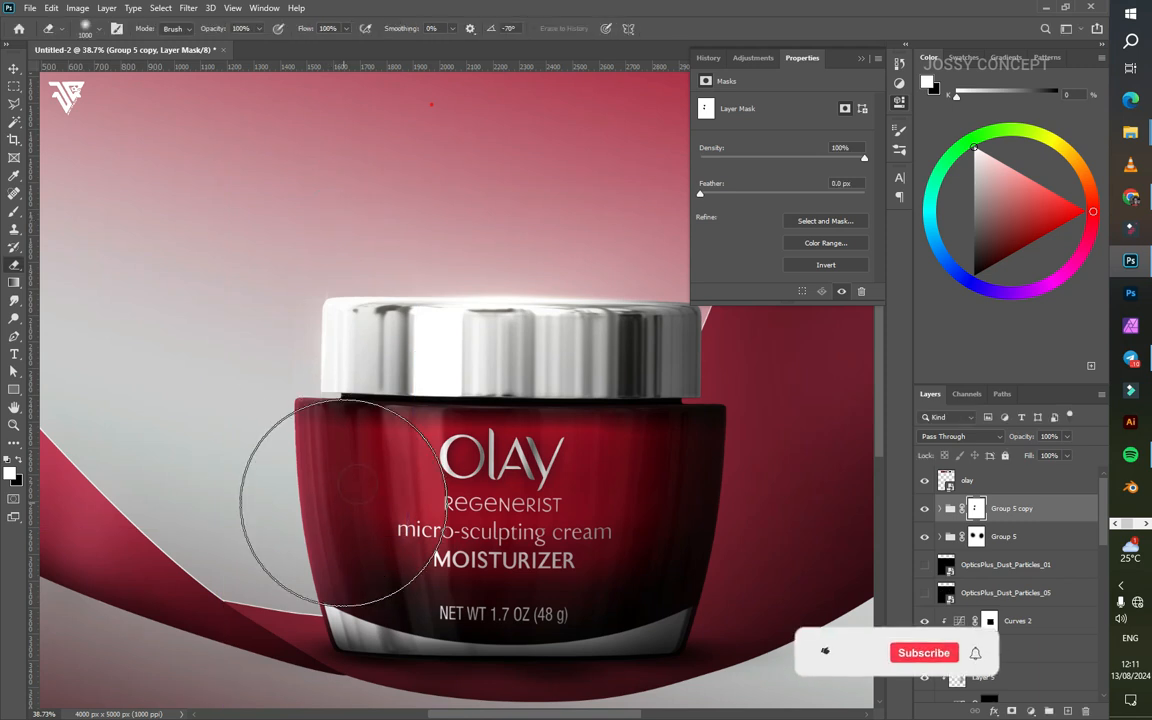
pyautogui.scroll(-2, 342, 490)
# Step: Duplicate the vertical flare group, enlarge it to about 180% left of the jar, and restore its masked lower end
pyautogui.hotkey('ctrl', 'j')
pyautogui.hotkey('ctrl', 't')
pyautogui.moveTo(362, 344); pyautogui.dragTo(273, 374)
pyautogui.moveTo(252, 273); pyautogui.dragTo(251, 104)
pyautogui.press('Return')
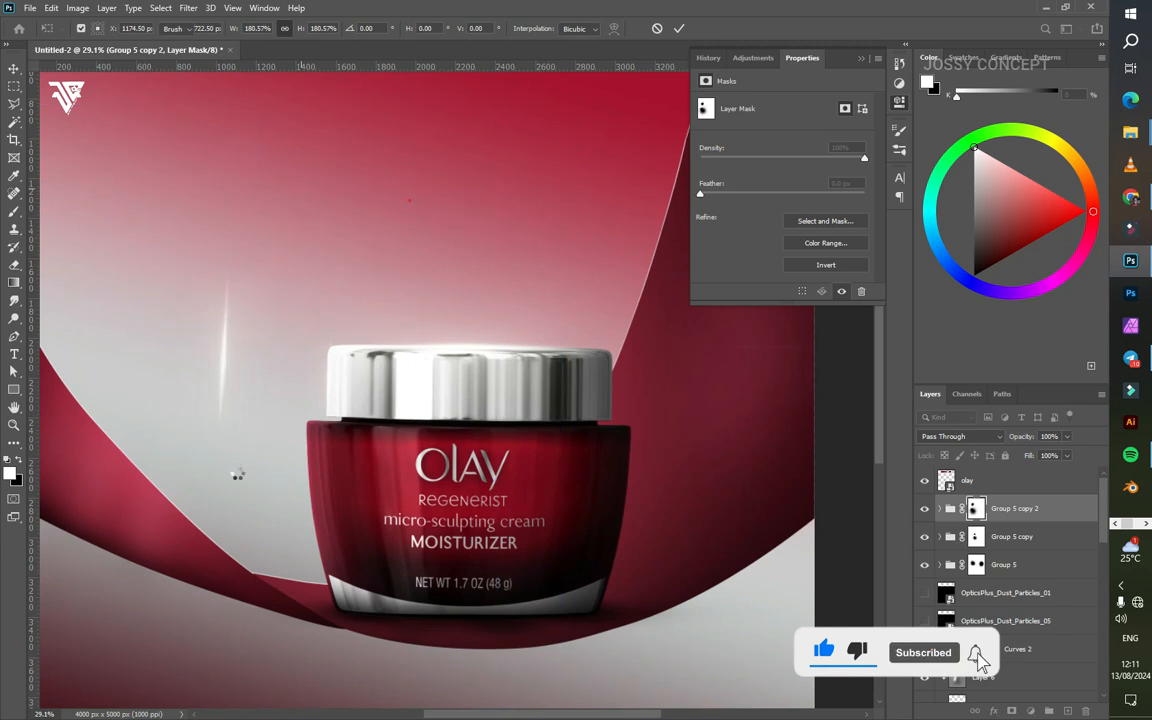
pyautogui.press('x')
pyautogui.moveTo(221, 455); pyautogui.dragTo(207, 500)
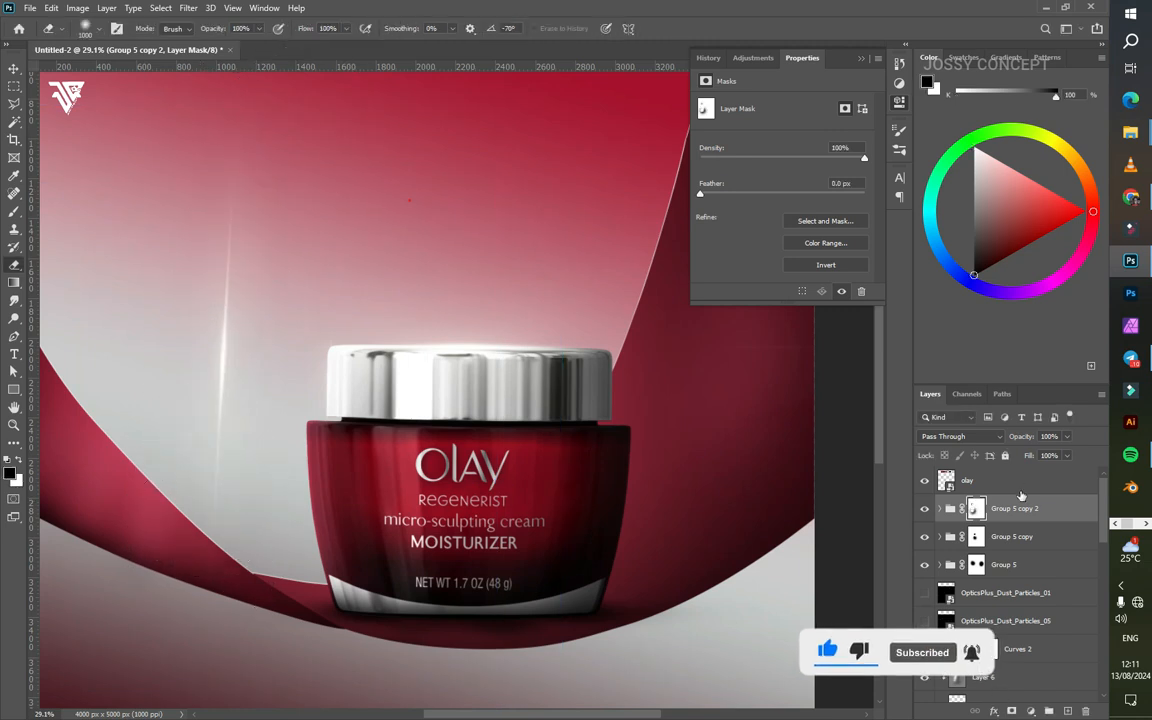
# Step: Convert Group 5 copy 2 to a smart object and set its blend mode to Screen
pyautogui.rightClick(1014, 508)
pyautogui.click(907, 360)
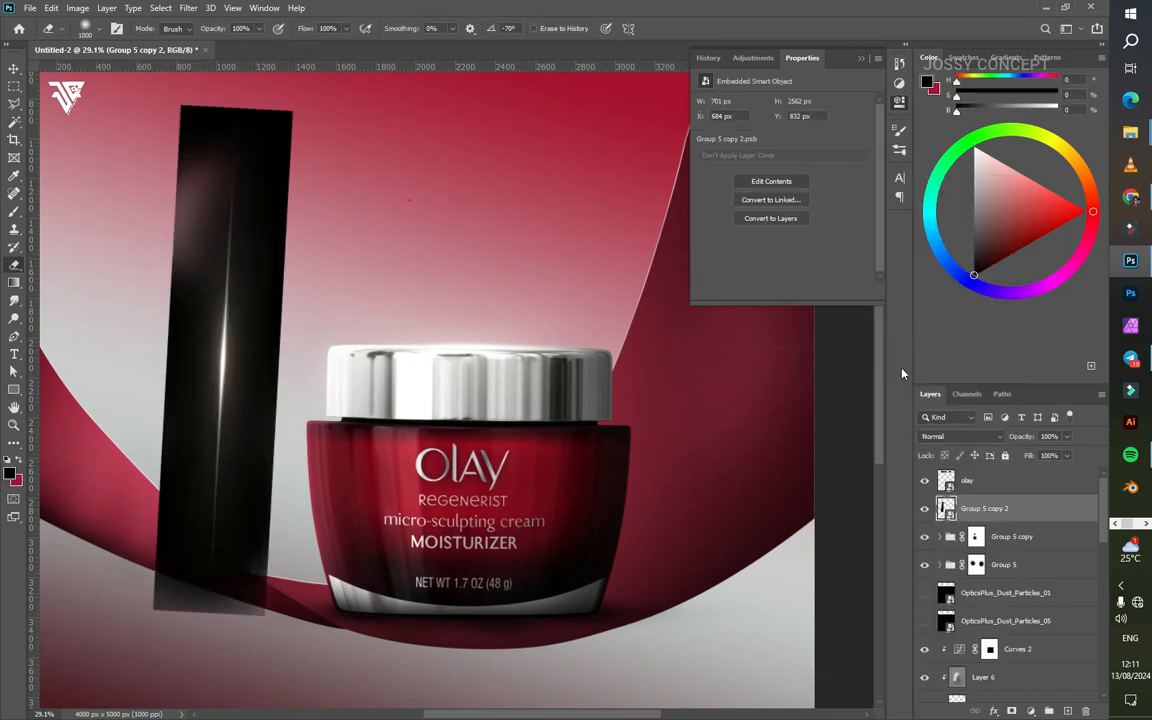
pyautogui.click(965, 437)
pyautogui.click(936, 494)
# Step: Move and rotate the large flare streak to line up with the left edge of the jar's body
pyautogui.hotkey('ctrl', 't')
pyautogui.rightClick(300, 312)
pyautogui.click(333, 403)
pyautogui.moveTo(226, 391)
pyautogui.mouseDown()
pyautogui.moveTo(196, 390)
pyautogui.moveTo(299, 470)
pyautogui.mouseUp()
pyautogui.click(14, 68)
pyautogui.hotkey('ctrl', 't')
pyautogui.moveTo(421, 498)
pyautogui.mouseDown()
pyautogui.moveTo(420, 465)
pyautogui.moveTo(420, 480)
pyautogui.mouseUp()
pyautogui.moveTo(317, 434); pyautogui.dragTo(331, 450)
pyautogui.moveTo(434, 463); pyautogui.dragTo(431, 458)
pyautogui.moveTo(356, 451); pyautogui.dragTo(360, 447)
# Step: Warp the Group 5 copy 2 flare streak so it bends along the left edge of the jar's red body
pyautogui.rightClick(359, 443)
pyautogui.click(384, 590)
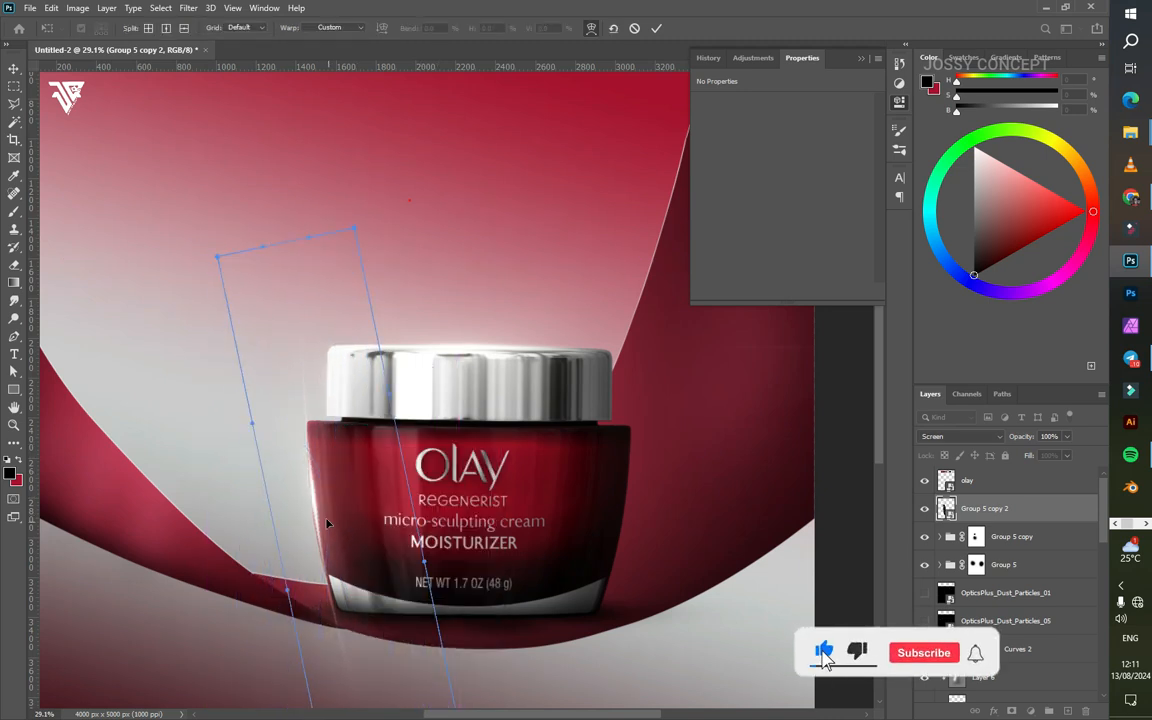
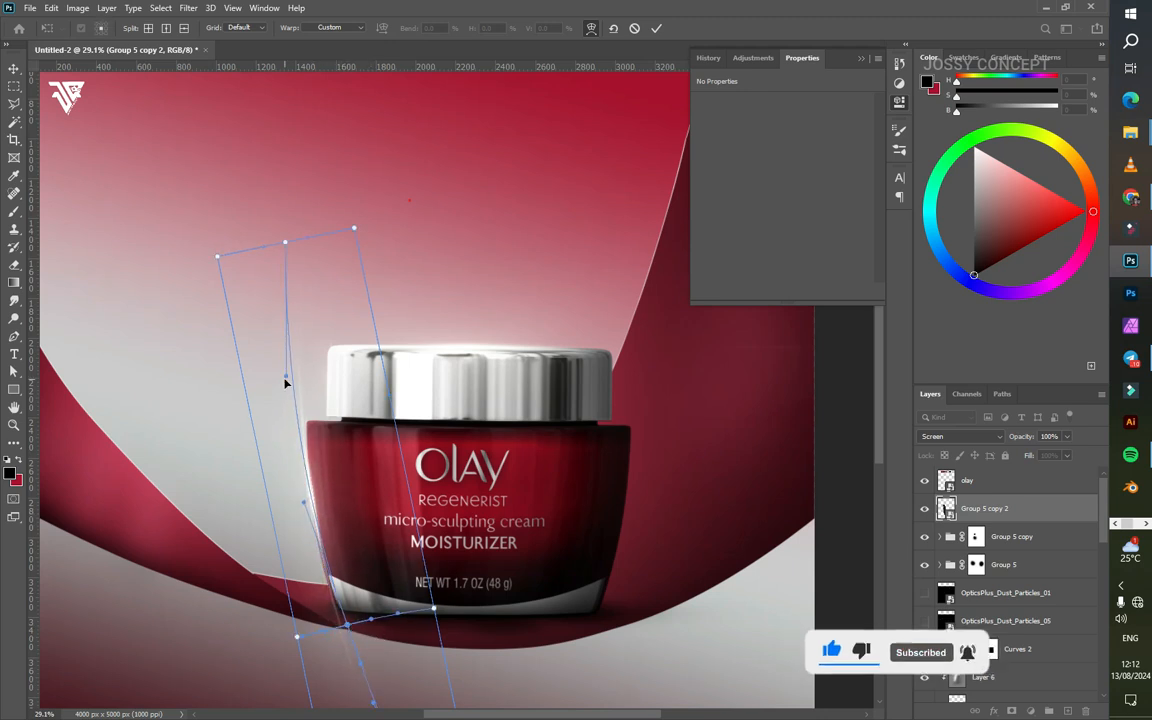
pyautogui.moveTo(286, 378); pyautogui.dragTo(281, 379)
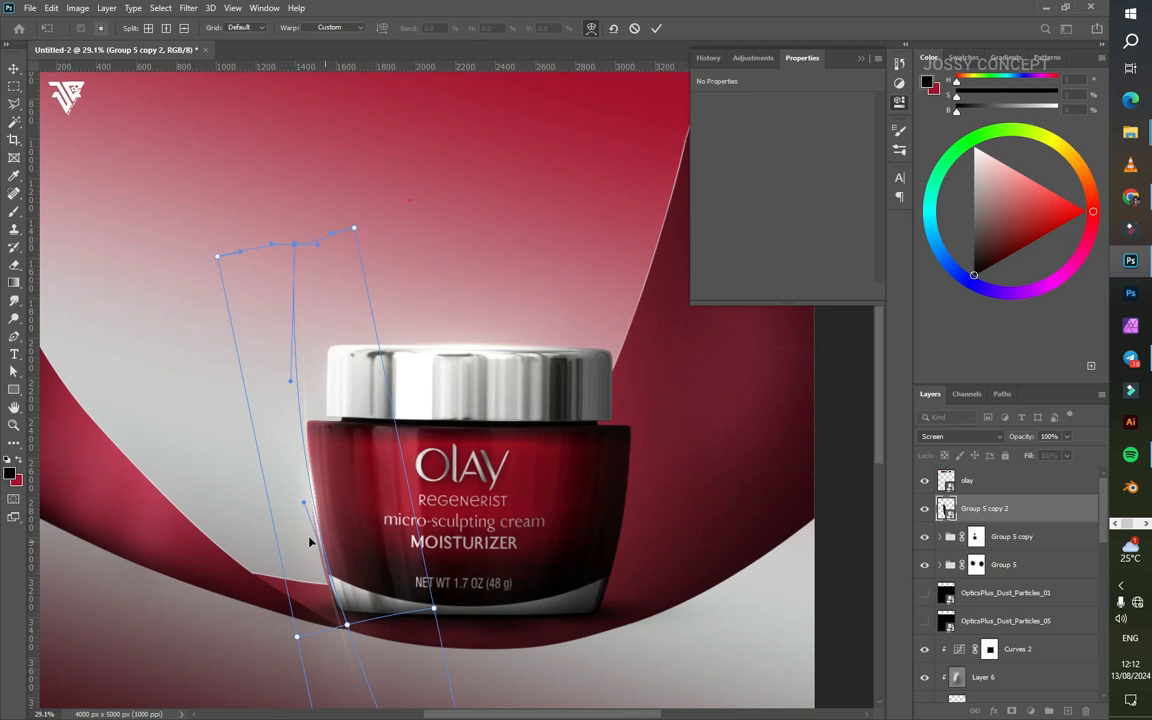
pyautogui.scroll(5, 289, 359)
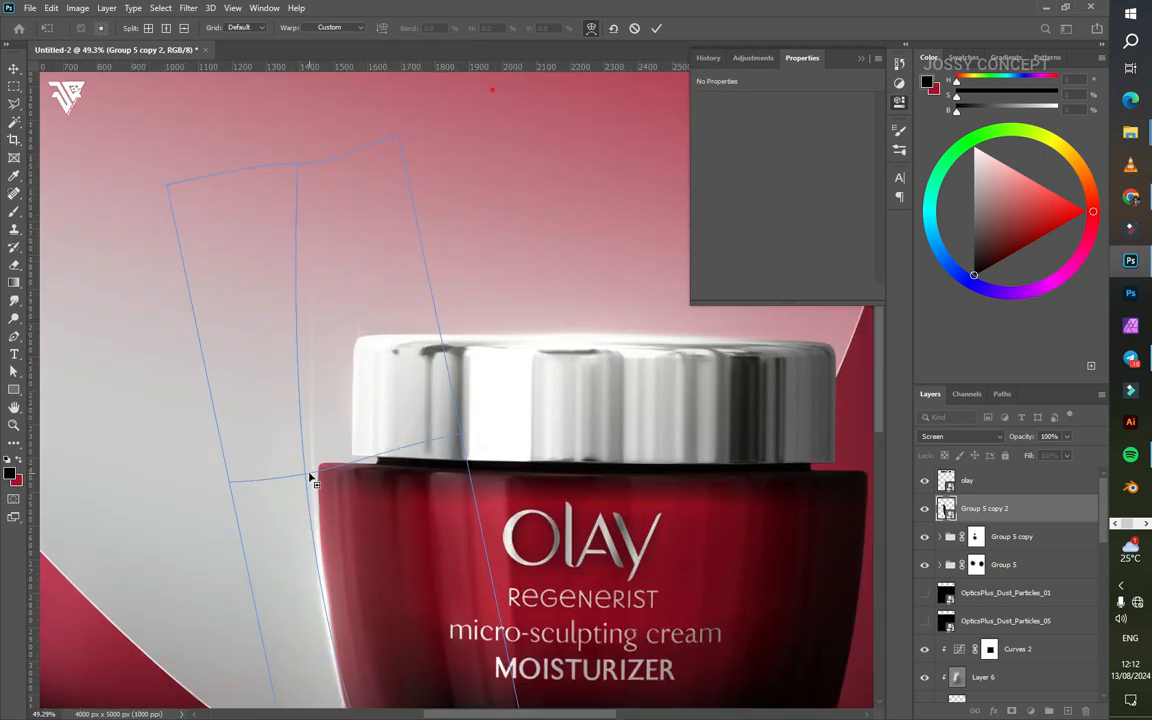
pyautogui.scroll(-5, 308, 476)
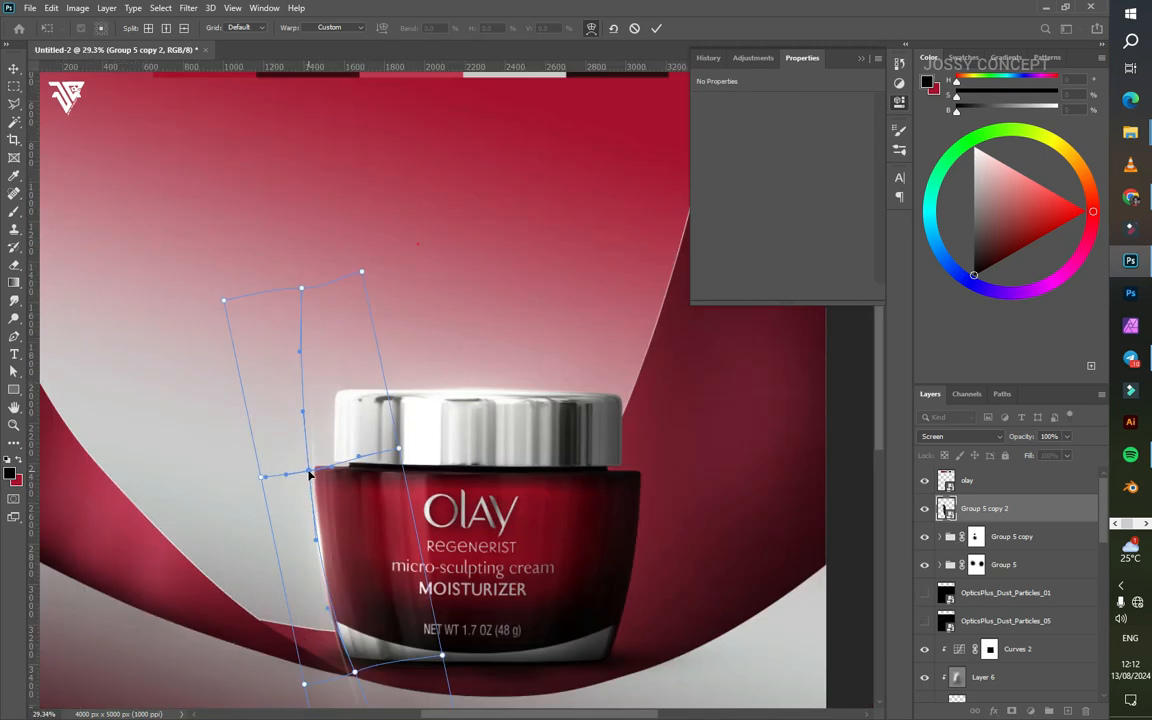
pyautogui.press('Return')
pyautogui.scroll(15, 337, 485)
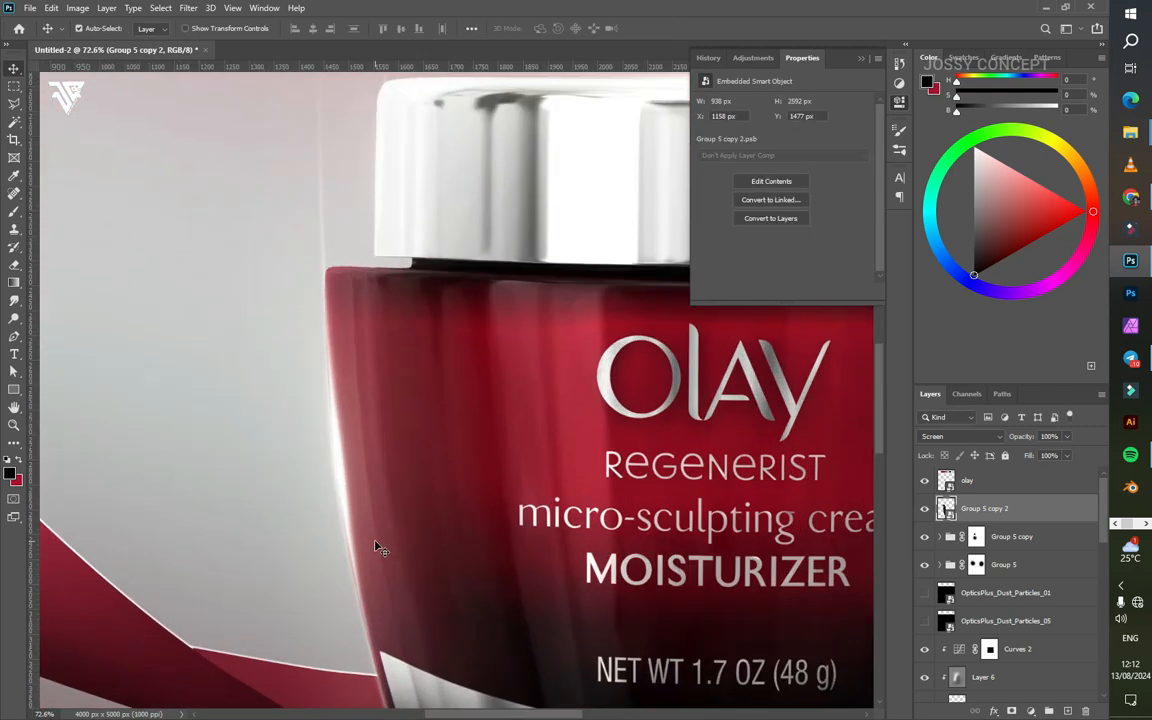
pyautogui.scroll(-12, 320, 450)
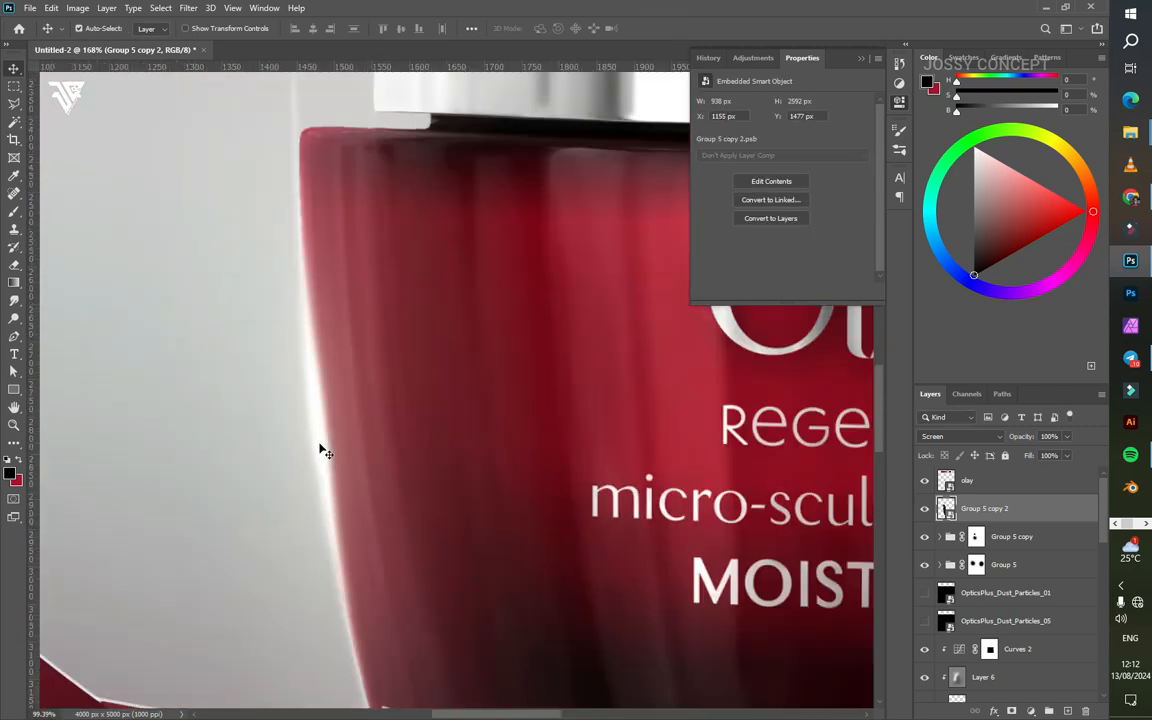
# Step: Add a layer mask to Group 5 copy 2 and hide the streak's ends above and below the jar's body
pyautogui.click(1011, 710)
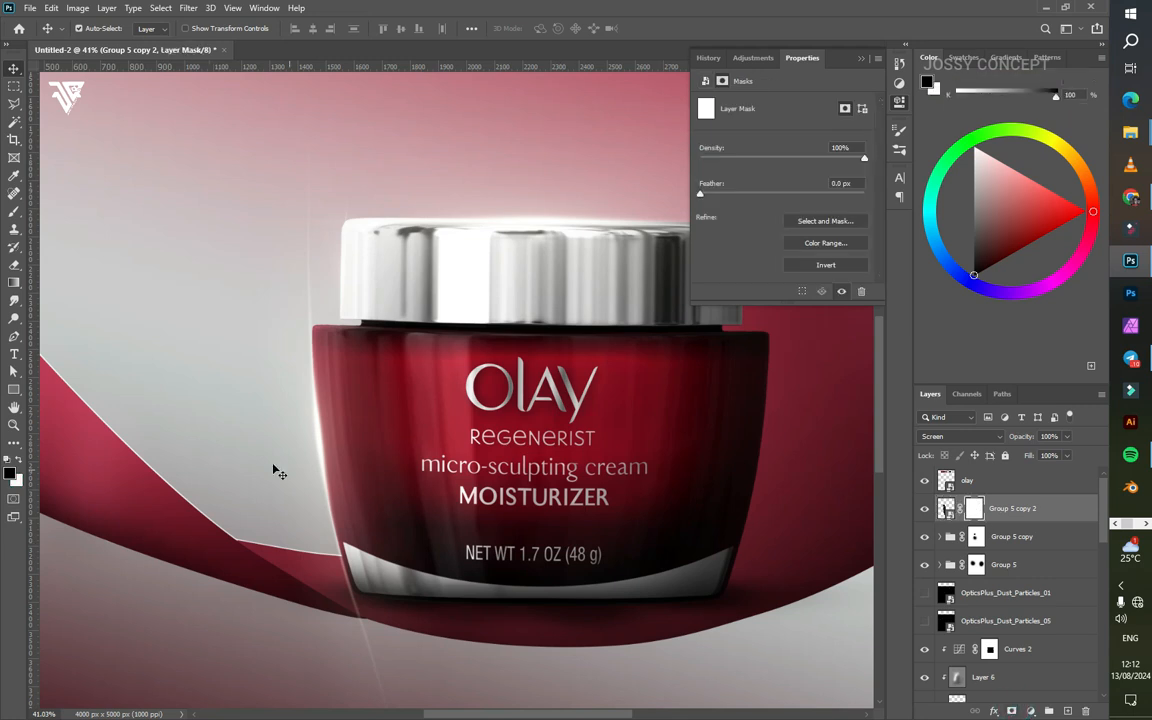
pyautogui.click(10, 268)
pyautogui.press('x')
pyautogui.click(408, 677)
pyautogui.click(284, 186)
pyautogui.scroll(5, 259, 186)
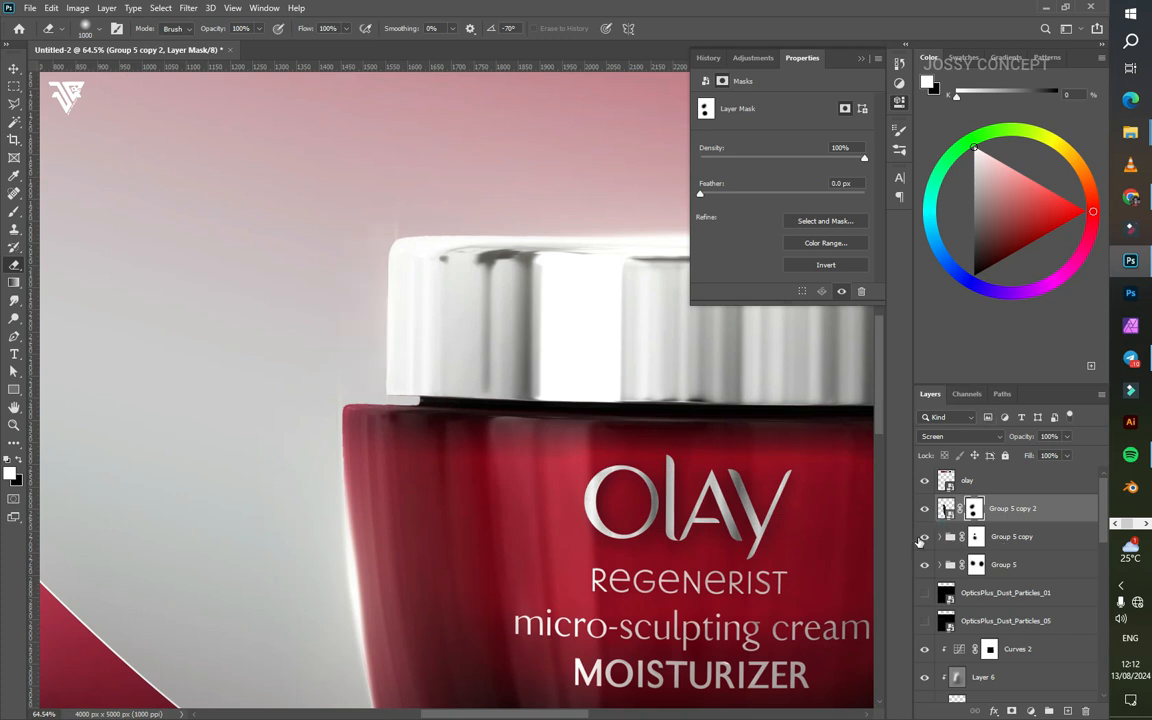
# Step: Duplicate the Group 5 copy flare, rotate it 90° clockwise, and place it on the jar body's upper-left rim
pyautogui.click(1024, 542)
pyautogui.hotkey('ctrl', 'j')
pyautogui.hotkey('ctrl', 't')
pyautogui.rightClick(534, 332)
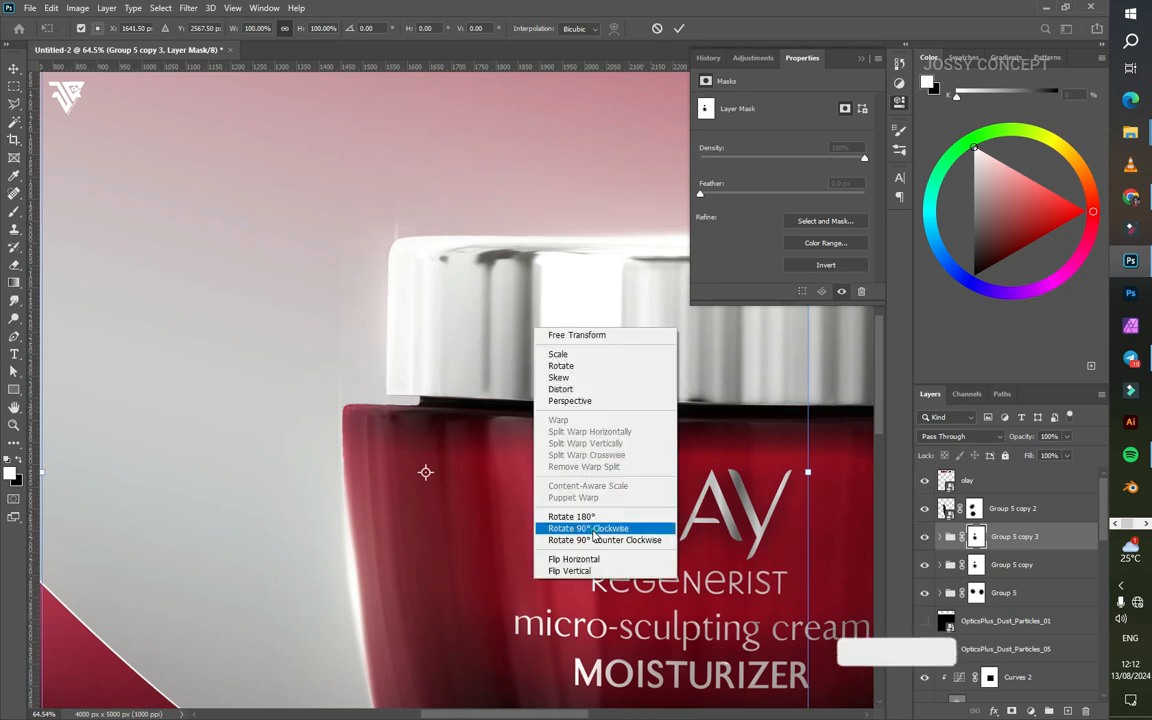
pyautogui.click(589, 529)
pyautogui.scroll(-5, 450, 338)
pyautogui.moveTo(530, 354); pyautogui.dragTo(437, 340)
pyautogui.press('Return')
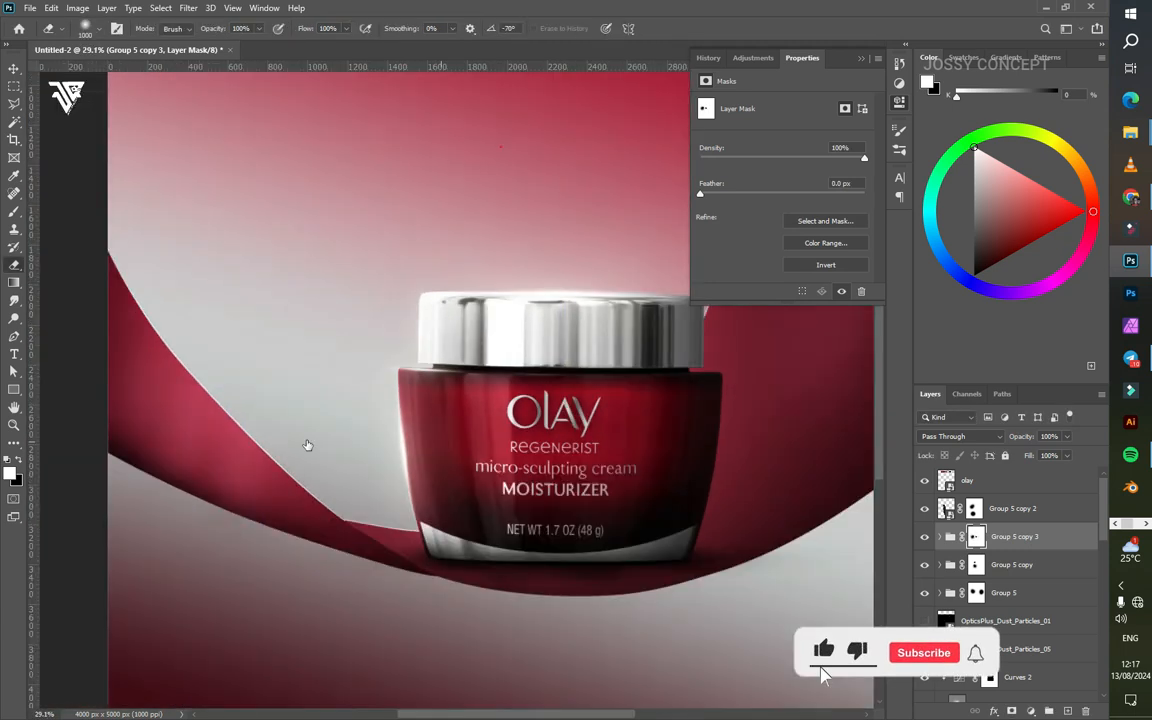
pyautogui.scroll(6, 306, 445)
pyautogui.moveTo(586, 364); pyautogui.dragTo(307, 449)
pyautogui.scroll(1, 307, 449)
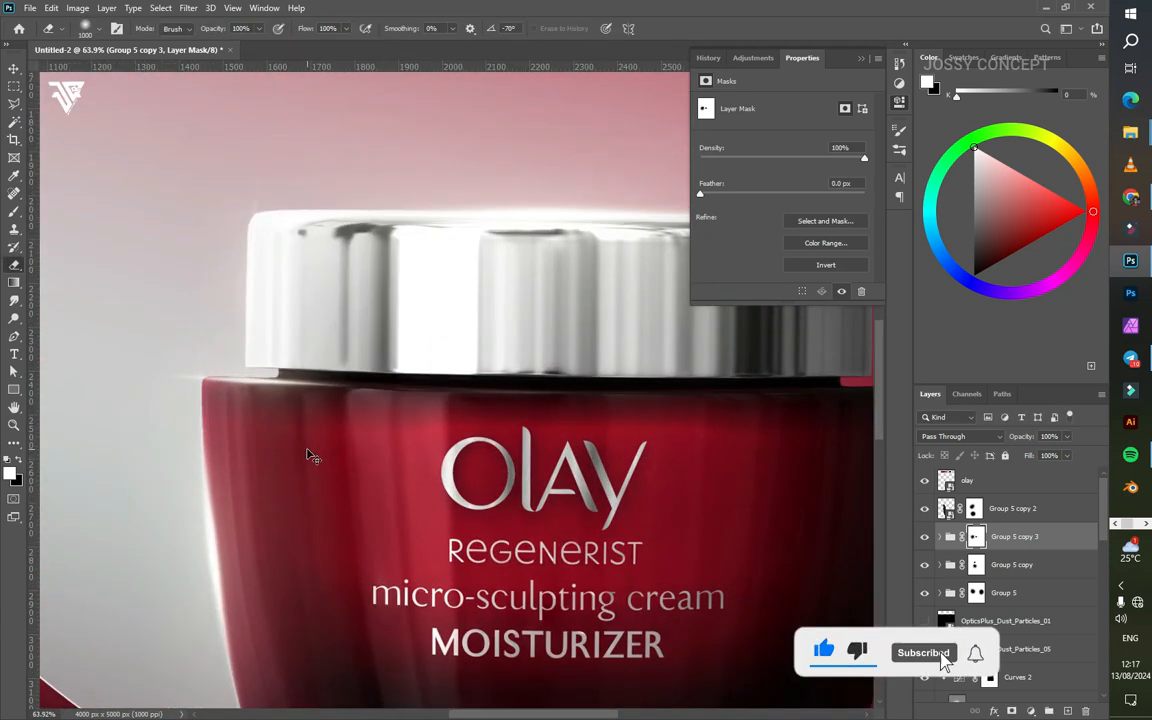
pyautogui.hotkey('ctrl', 't')
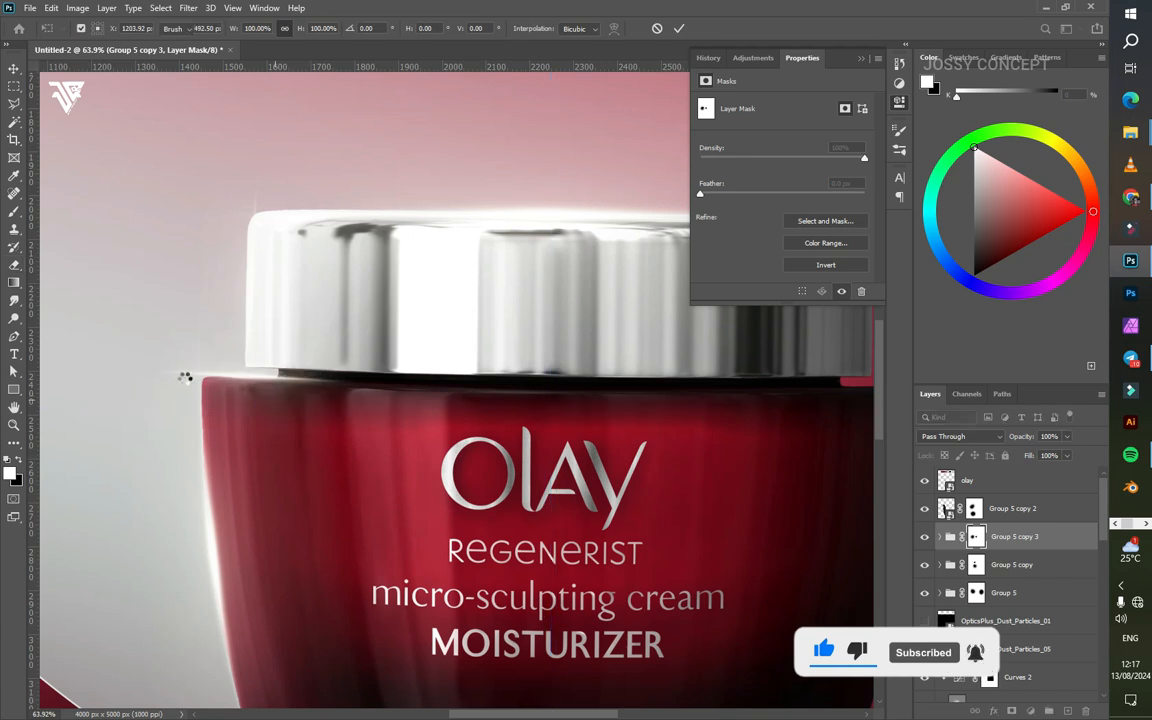
pyautogui.press('Return')
pyautogui.scroll(1, 185, 377)
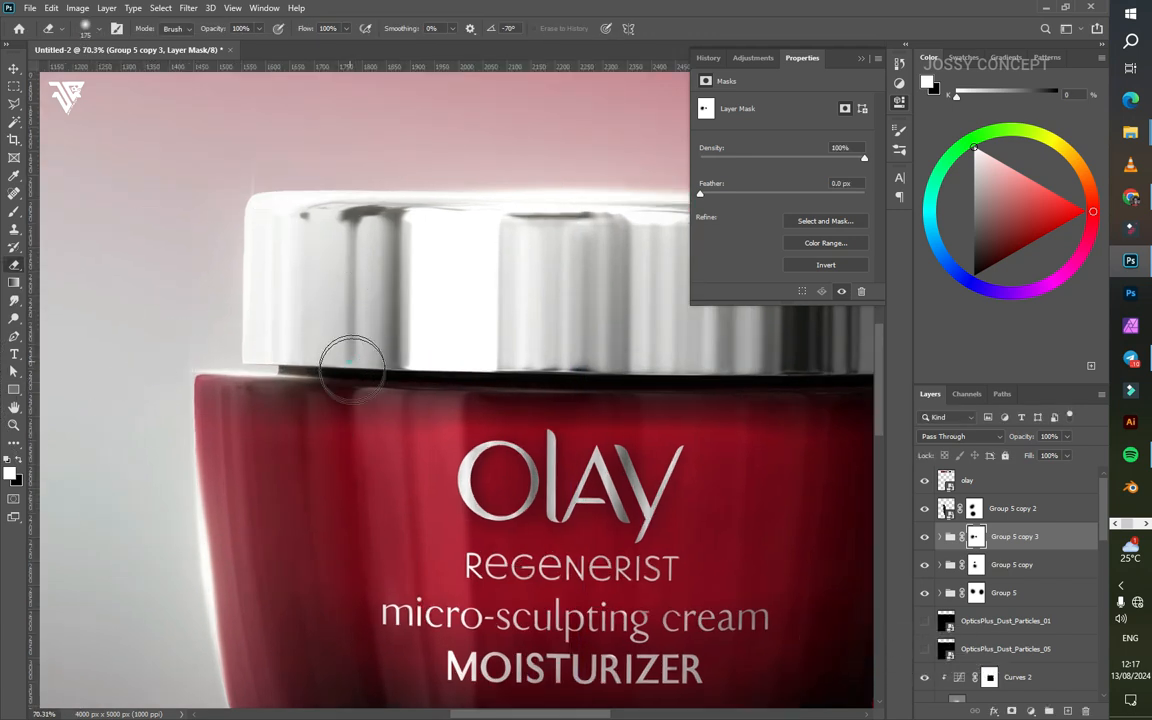
# Step: Duplicate the rim flare group, rotate it to a near-vertical angle of about 82°, and fit it to the lid's left edge
pyautogui.click(13, 70)
pyautogui.hotkey('ctrl', 'j')
pyautogui.hotkey('ctrl', 't')
pyautogui.rightClick(306, 310)
pyautogui.click(394, 512)
pyautogui.moveTo(287, 461); pyautogui.dragTo(367, 317)
pyautogui.moveTo(580, 340); pyautogui.dragTo(587, 277)
pyautogui.moveTo(413, 295); pyautogui.dragTo(392, 294)
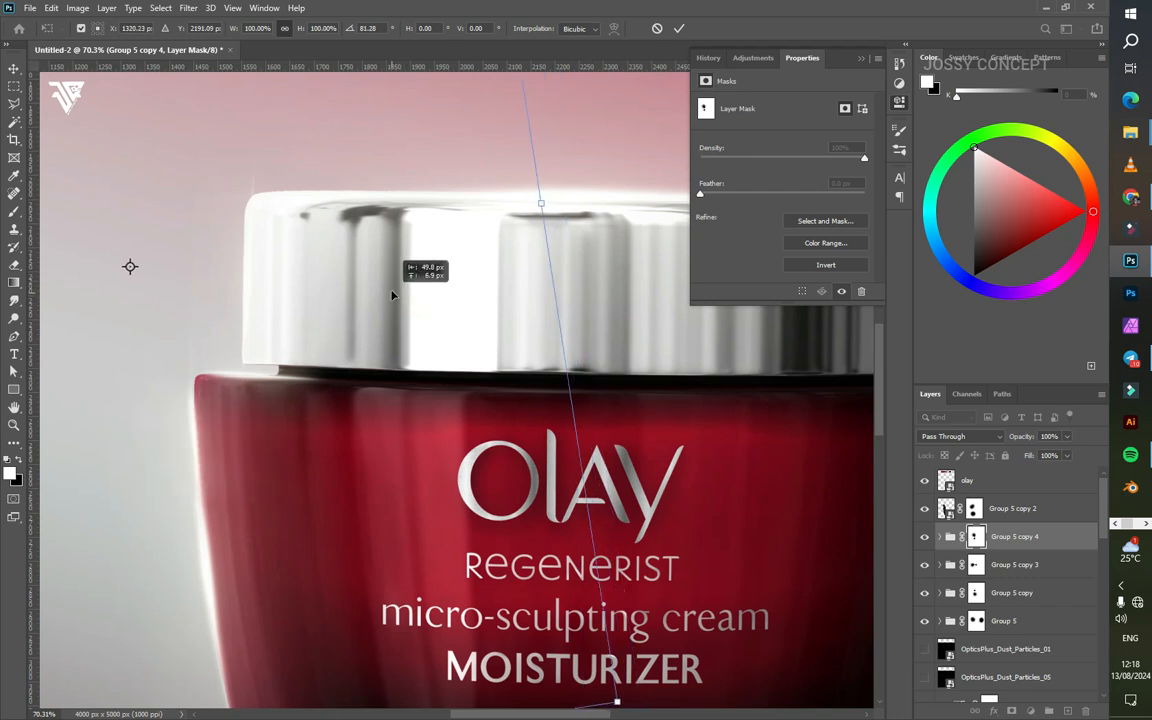
pyautogui.moveTo(653, 277); pyautogui.dragTo(653, 278)
pyautogui.moveTo(314, 244); pyautogui.dragTo(318, 248)
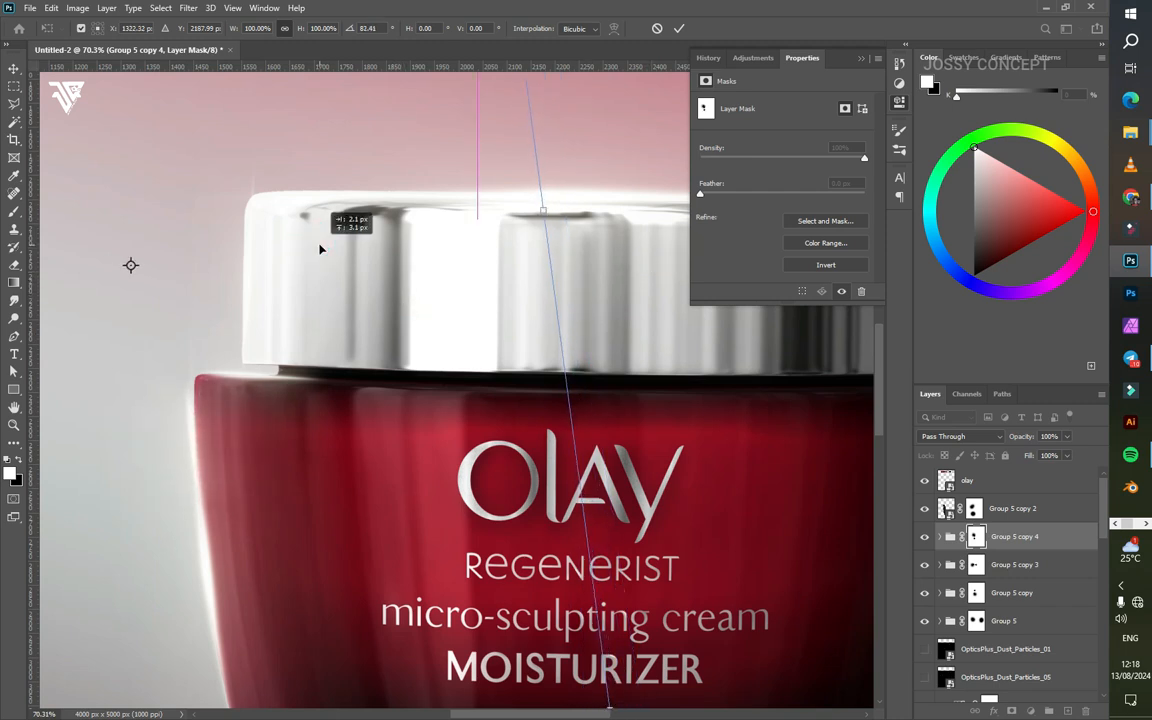
pyautogui.press('Return')
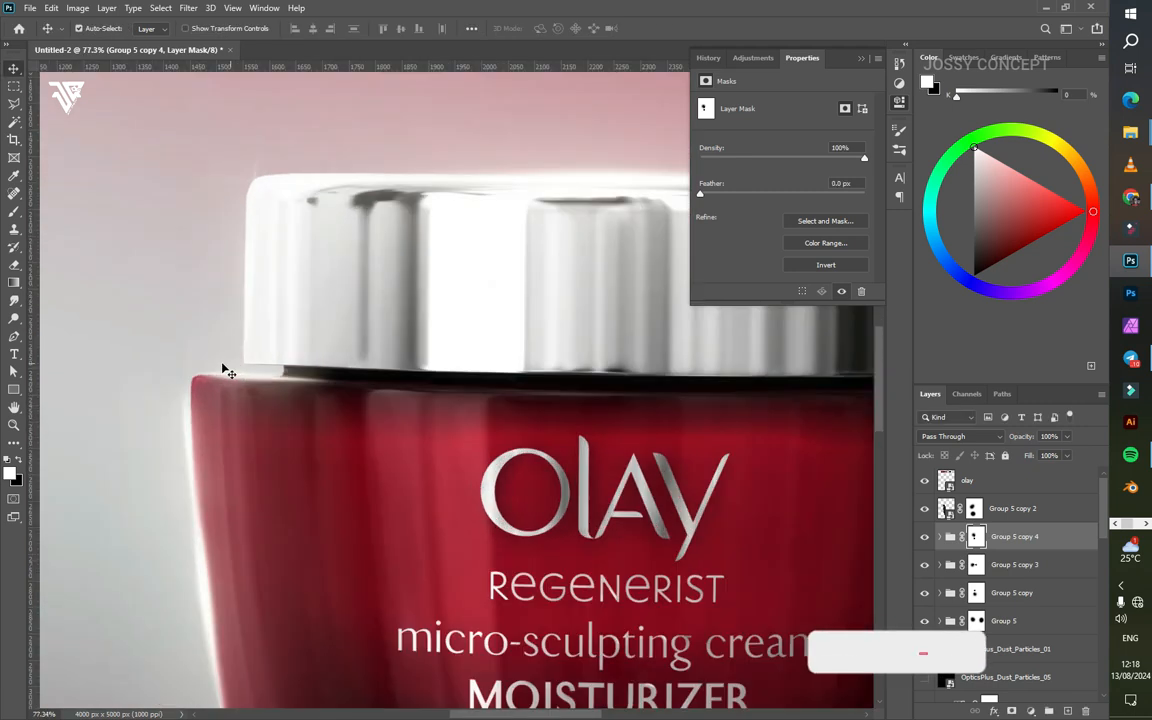
# Step: Nudge the Group 5 copy 4 flare slightly and save the document as Olay Product Manipulation.psd
pyautogui.scroll(3, 205, 345)
pyautogui.scroll(-8, 212, 367)
pyautogui.hotkey('ctrl', 't')
pyautogui.moveTo(188, 173); pyautogui.dragTo(187, 171)
pyautogui.press('Return')
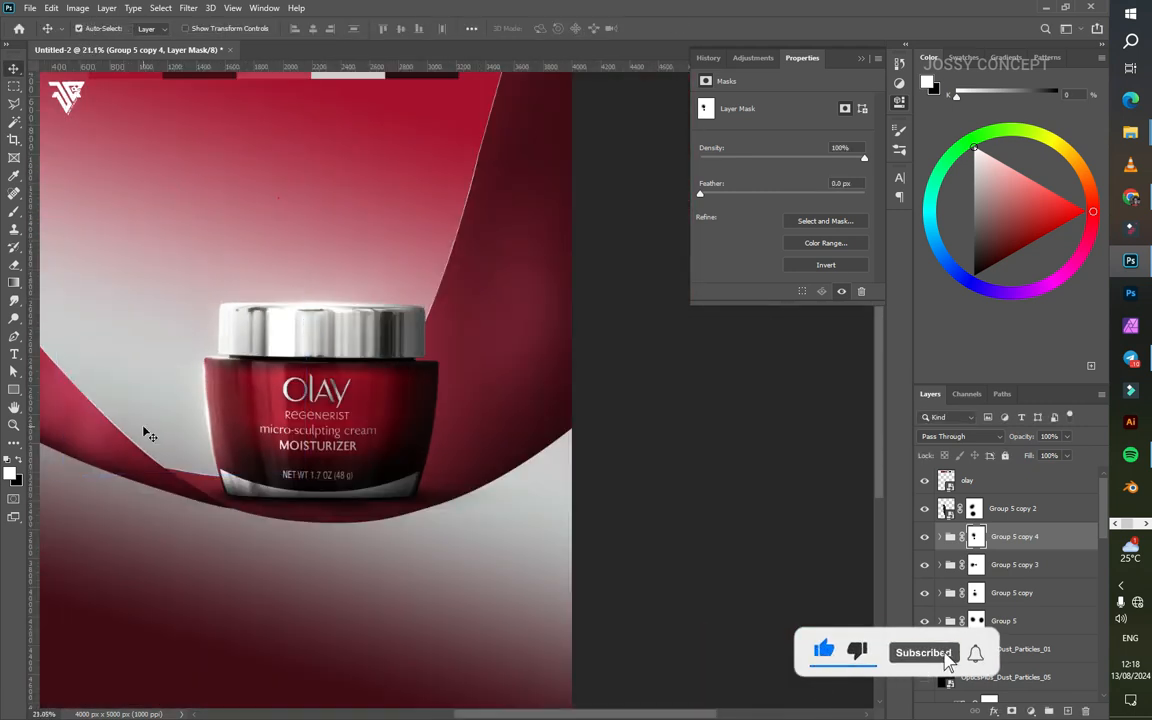
pyautogui.scroll(-2, 118, 420)
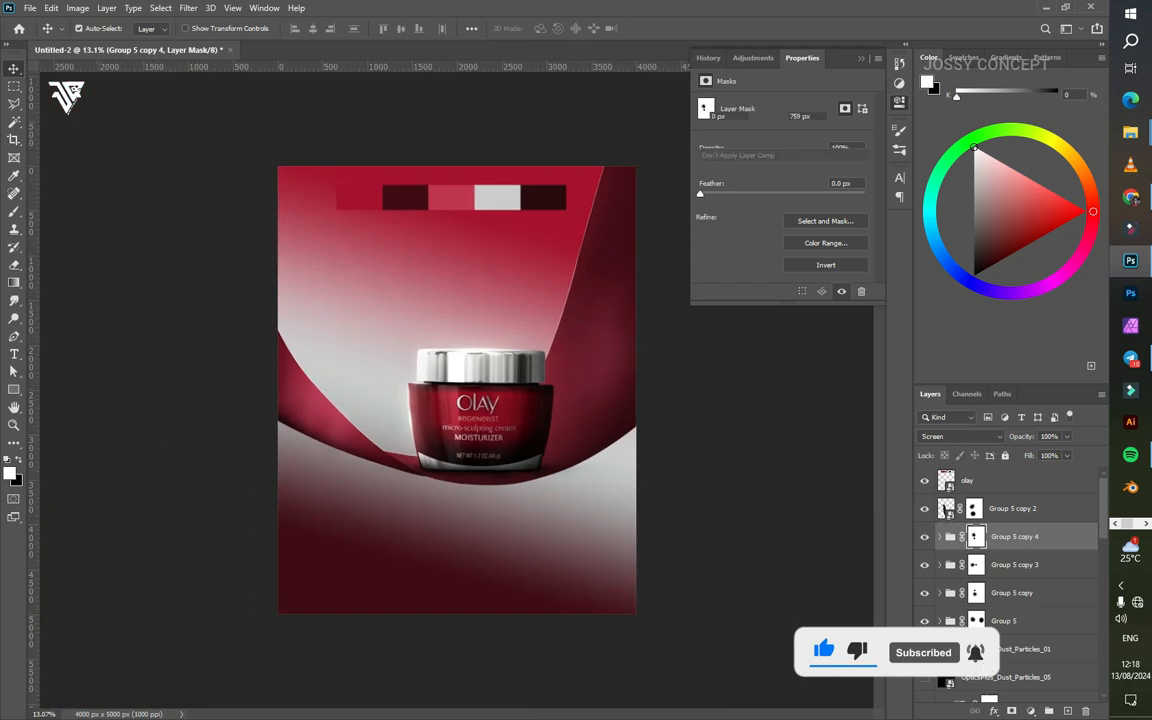
pyautogui.hotkey('ctrl', 'shift', 's')
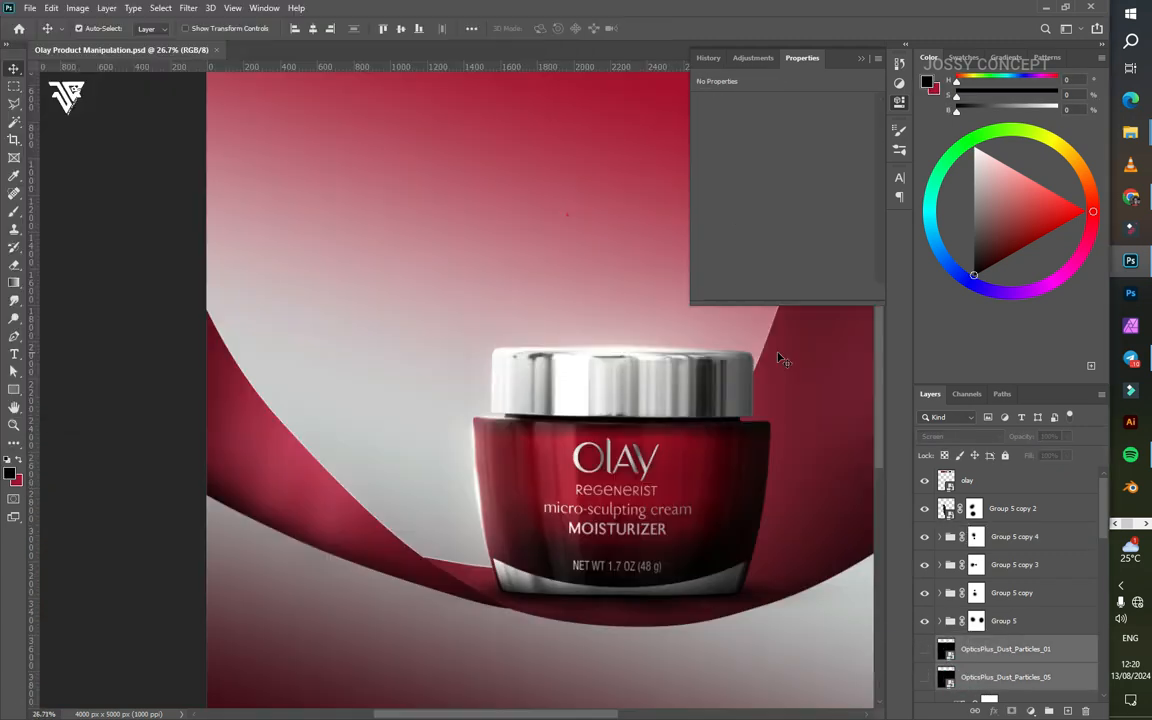
# Step: Collapse Group 3 and Group 2 inside Group 4, and expand Group 1 to show its color fill layers
pyautogui.scroll(-3, 780, 358)
pyautogui.scroll(-5, 1000, 610)
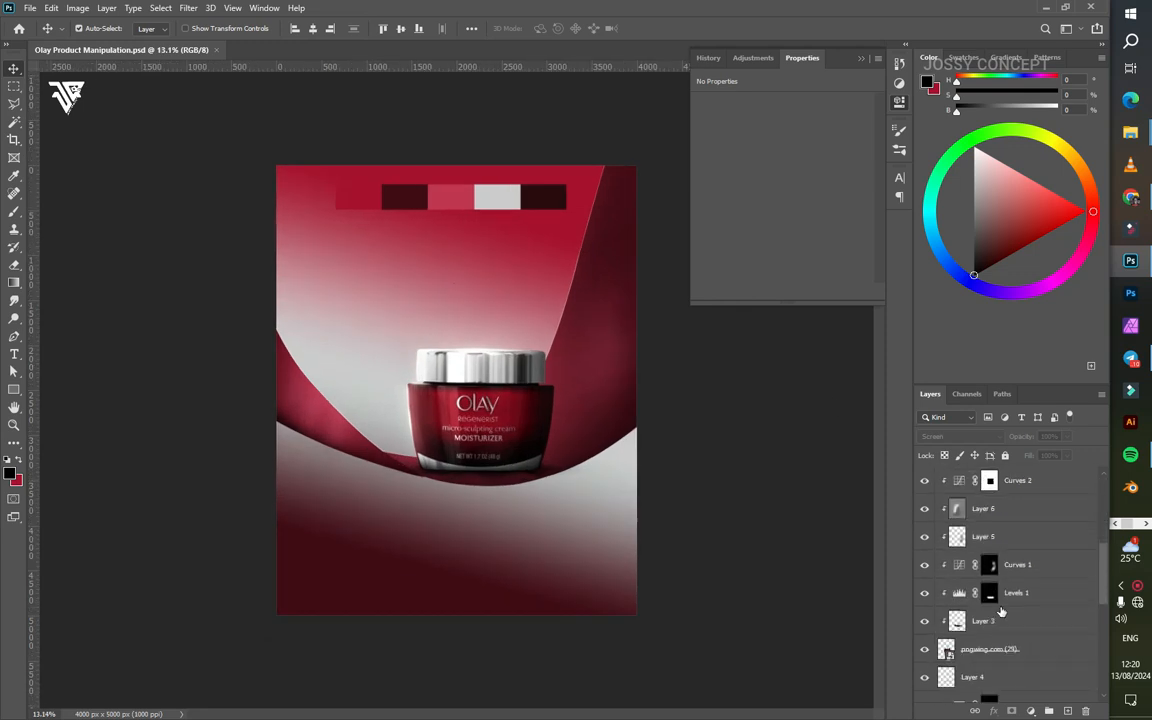
pyautogui.scroll(5, 1000, 610)
pyautogui.click(1010, 543)
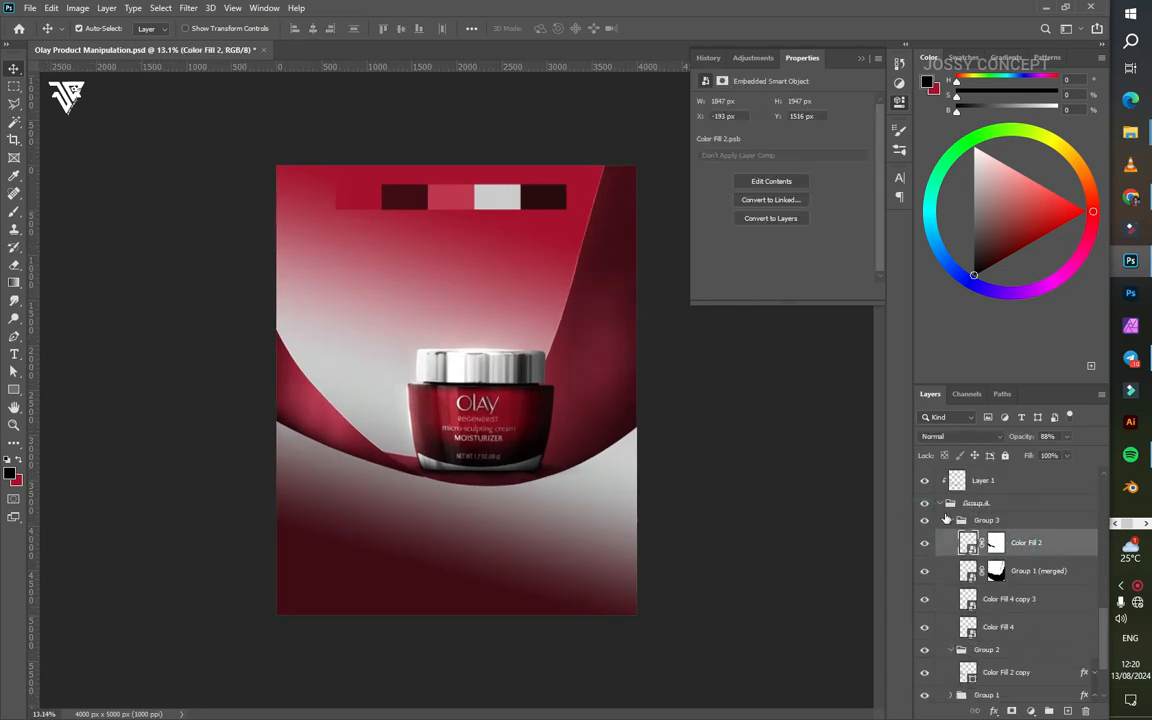
pyautogui.click(948, 520)
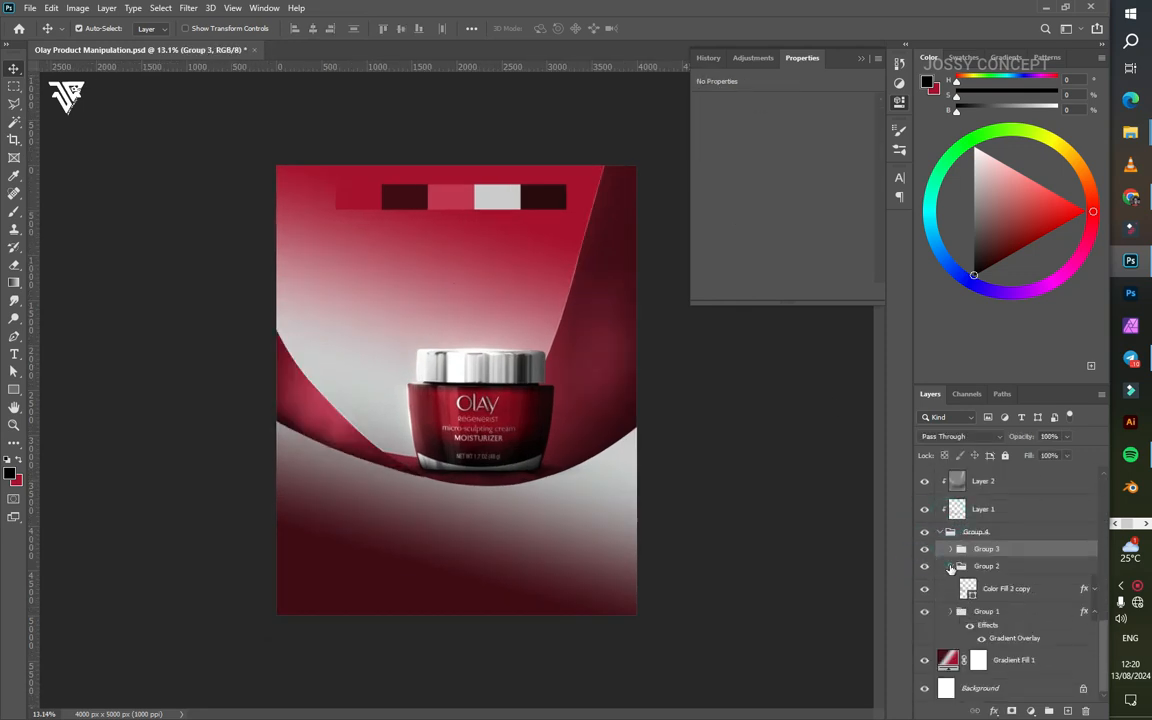
pyautogui.click(950, 566)
pyautogui.click(948, 612)
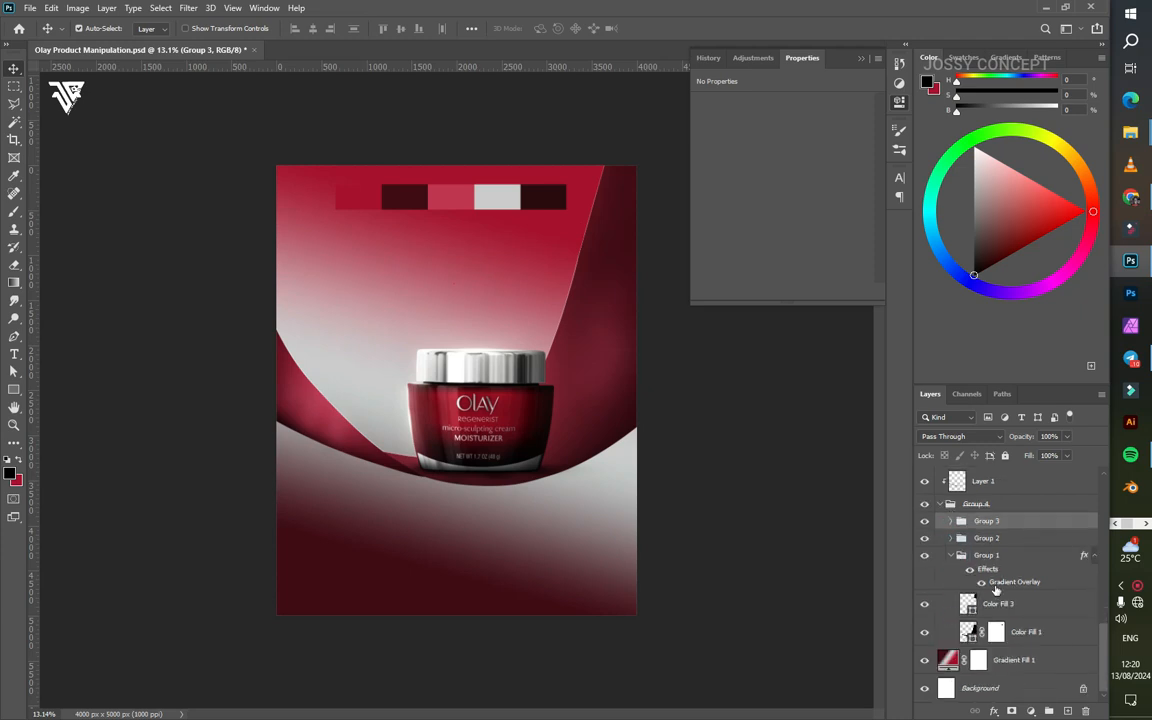
pyautogui.click(984, 617)
pyautogui.keyDown('ctrl'); pyautogui.click(1031, 631); pyautogui.keyUp('ctrl')
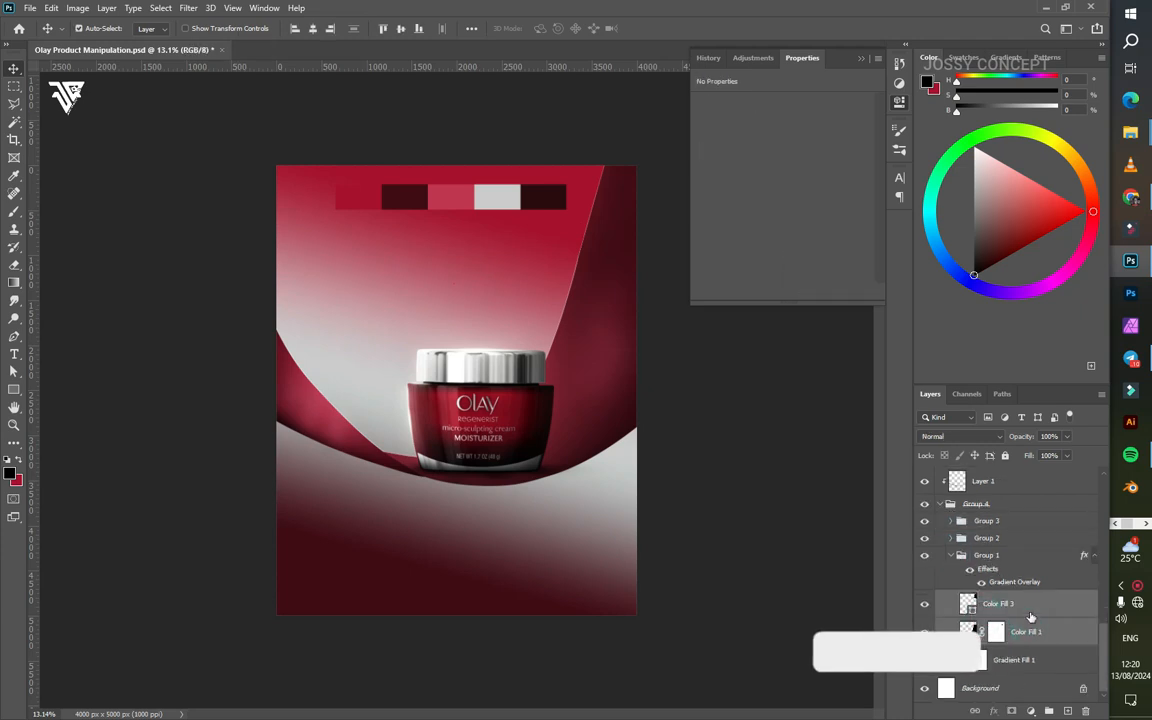
pyautogui.hotkey('ctrl', 'alt', 'e')
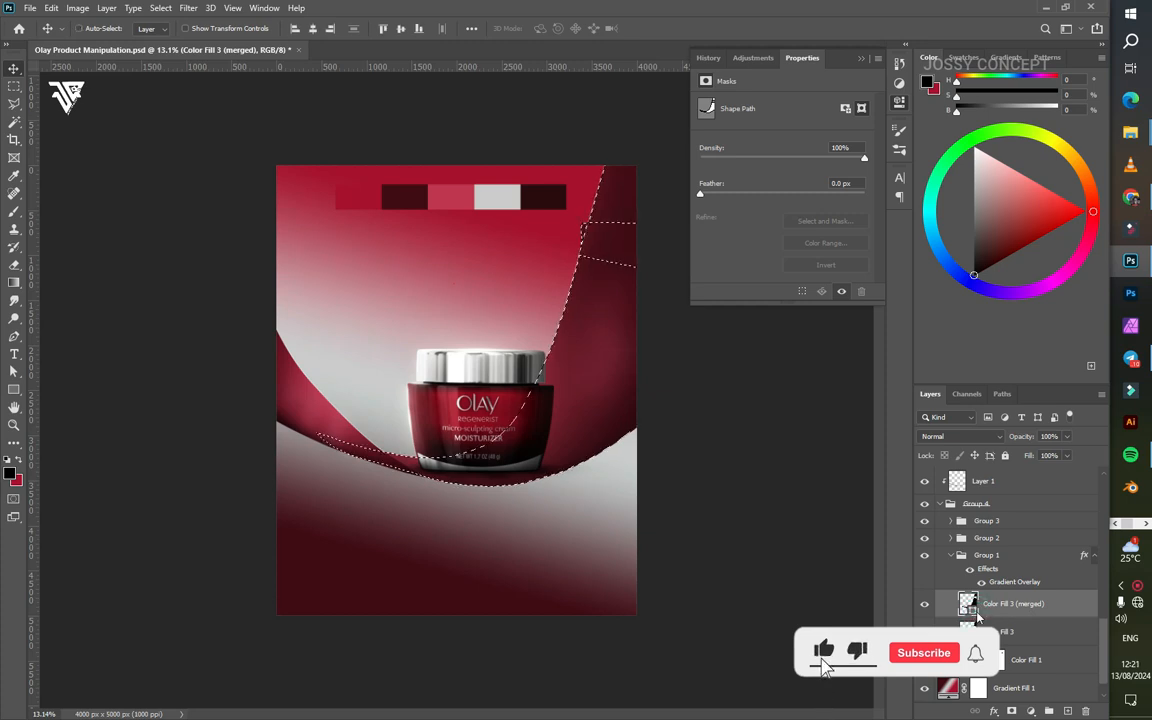
pyautogui.hotkey('ctrl', 'z')
# Step: Stamp Group 1 into a separate merged layer, collapse the original group, and check Group 2 by toggling its visibility
pyautogui.click(993, 562)
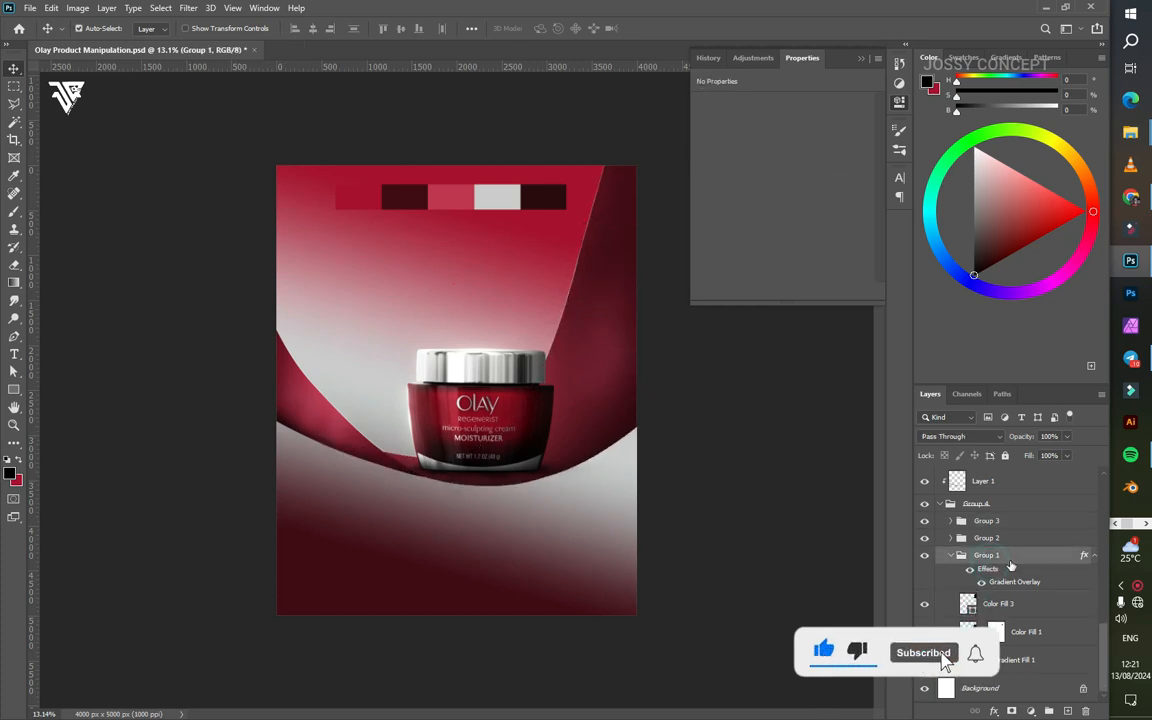
pyautogui.hotkey('ctrl', 'alt', 'e')
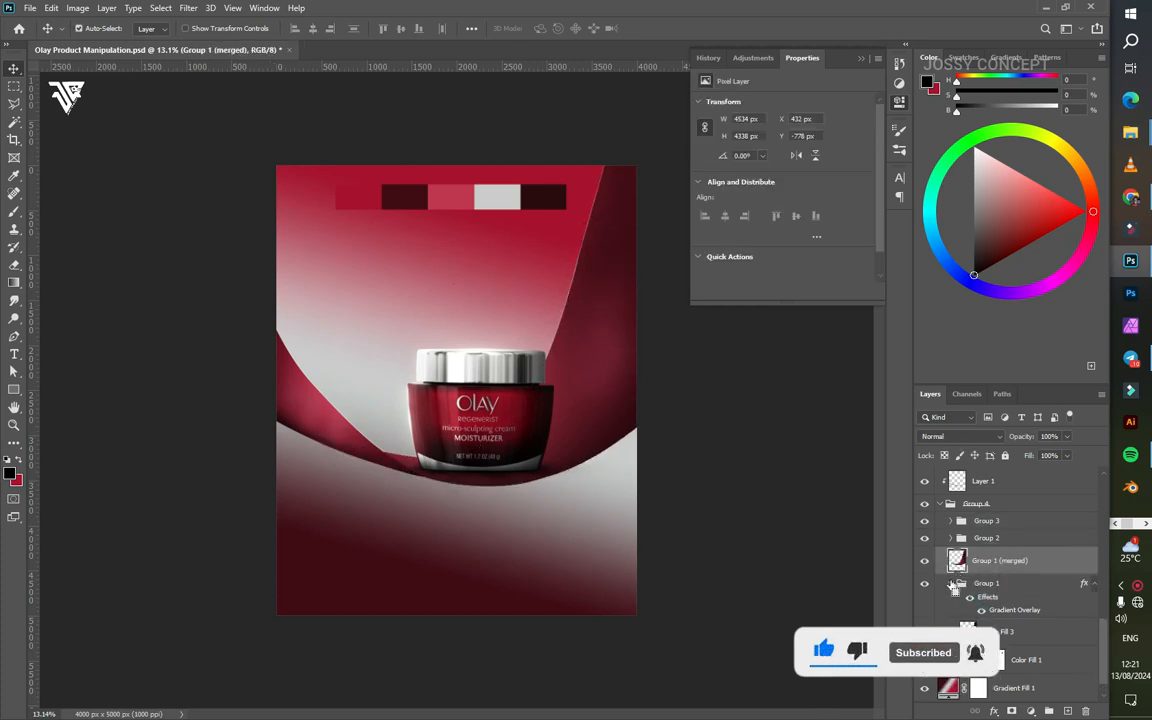
pyautogui.click(951, 584)
pyautogui.scroll(4, 397, 377)
pyautogui.click(926, 566)
pyautogui.click(926, 566)
# Step: Stamp Group 2 into a separate merged layer and collapse the original group
pyautogui.click(950, 566)
pyautogui.click(1000, 590)
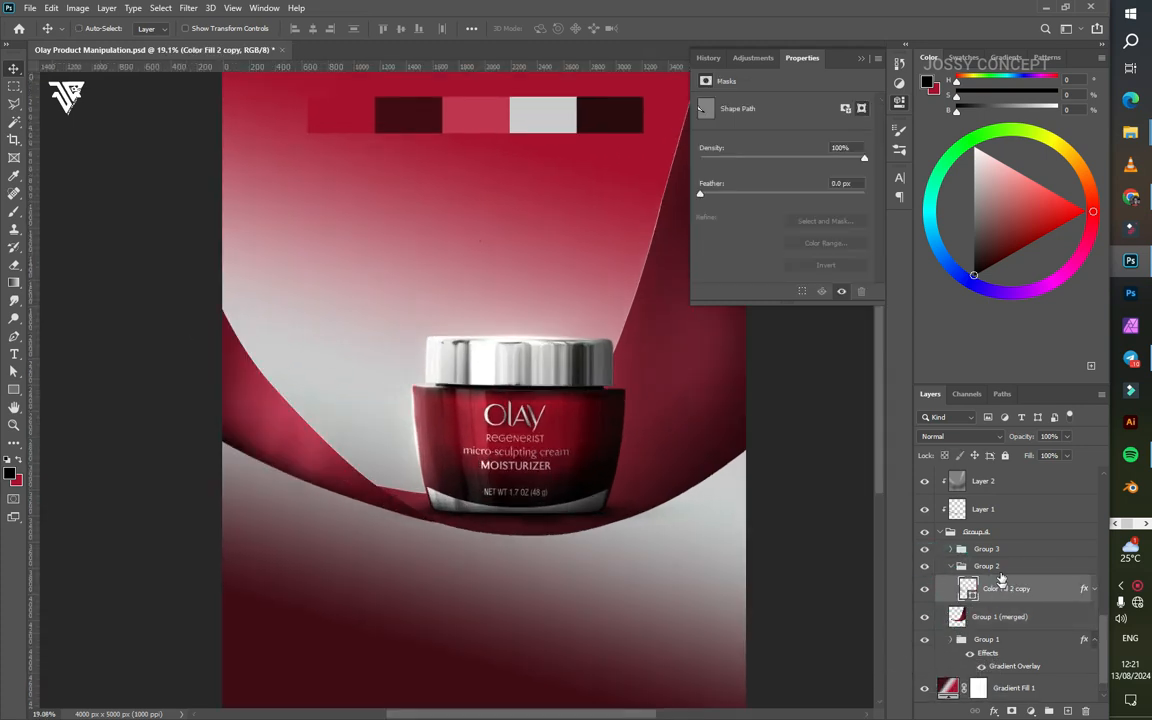
pyautogui.click(987, 566)
pyautogui.hotkey('ctrl', 'alt', 'e')
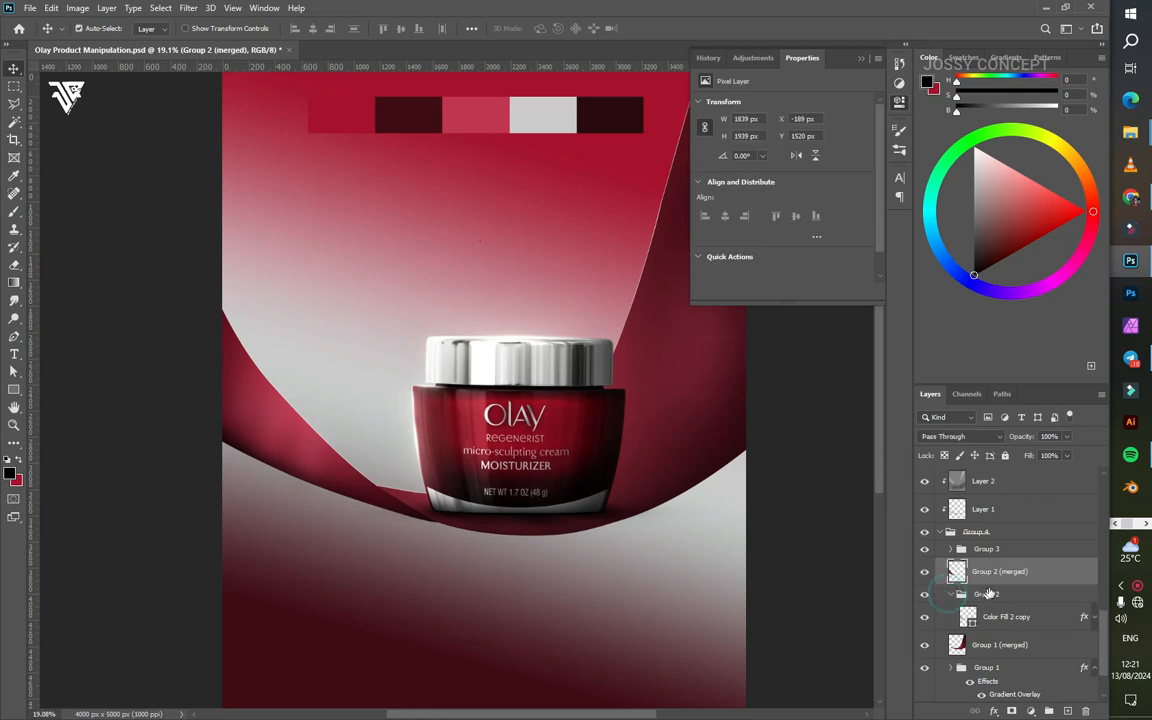
pyautogui.click(989, 593)
pyautogui.click(950, 594)
# Step: Combine the Group 2 (merged) and Group 1 (merged) layers into one smart object and hide it
pyautogui.click(985, 574)
pyautogui.keyDown('ctrl'); pyautogui.click(982, 616); pyautogui.keyUp('ctrl')
pyautogui.rightClick(982, 614)
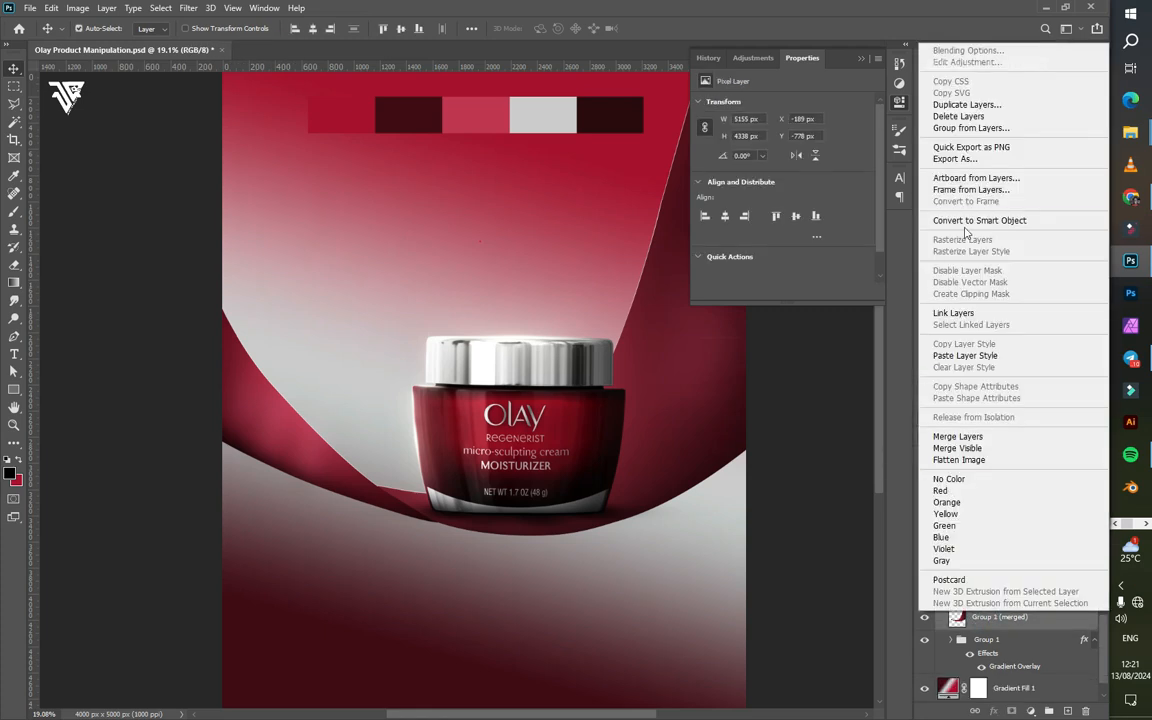
pyautogui.click(966, 221)
pyautogui.click(924, 571)
# Step: Load the merged curve's outline as a selection, contract it, and invert it to cover the background around the curve
pyautogui.click(170, 14)
pyautogui.moveTo(180, 200)
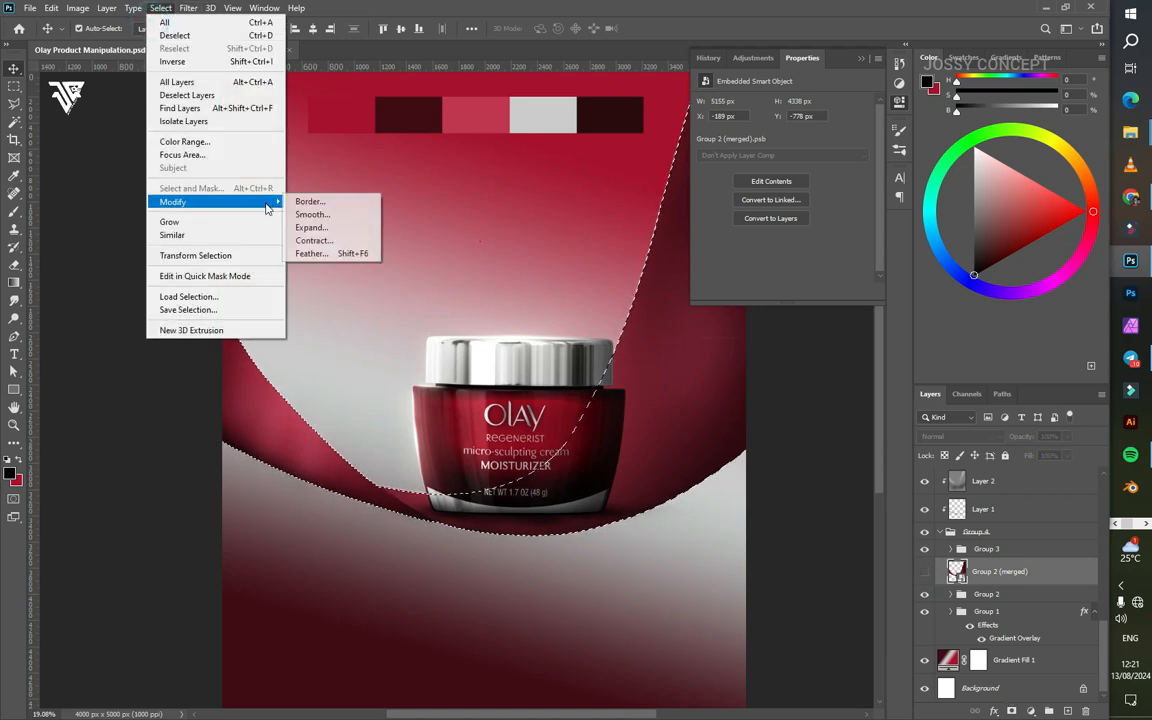
pyautogui.click(310, 237)
pyautogui.click(618, 229)
pyautogui.scroll(5, 245, 304)
pyautogui.scroll(-5, 245, 305)
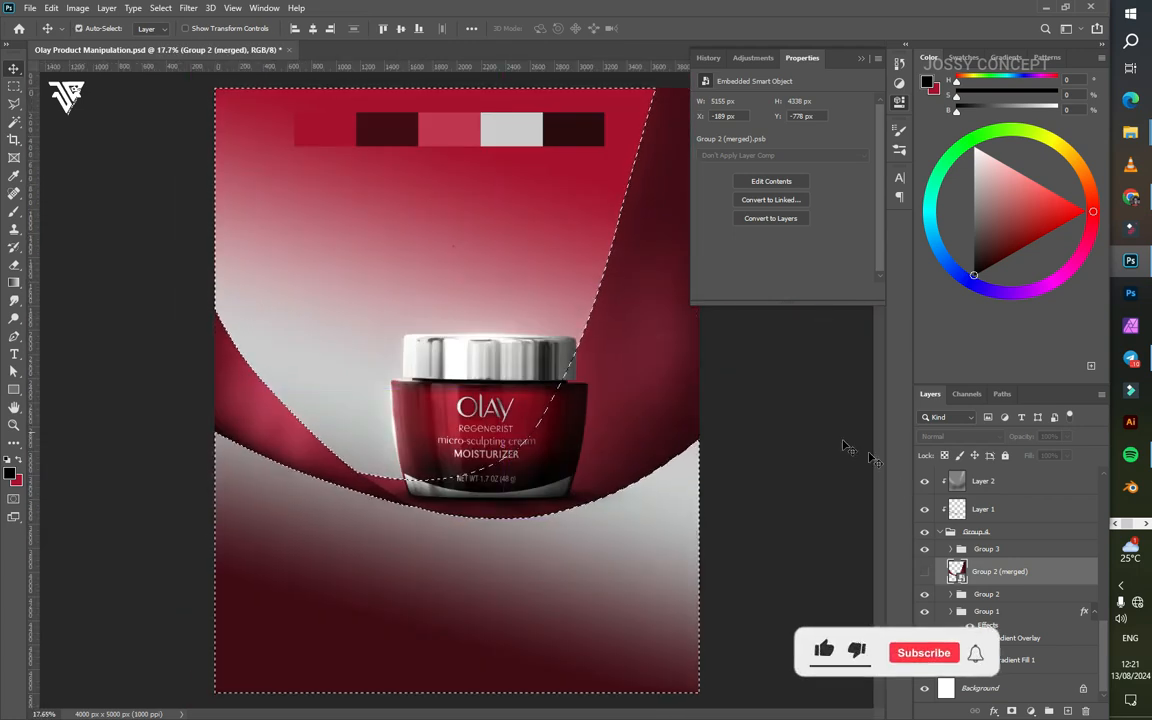
# Step: Move Group 2 (merged) above the Exposure 1 layer and add a Levels adjustment masked by the background selection
pyautogui.moveTo(1000, 571)
pyautogui.mouseDown()
pyautogui.moveTo(1010, 393)
pyautogui.moveTo(1000, 550)
pyautogui.mouseUp()
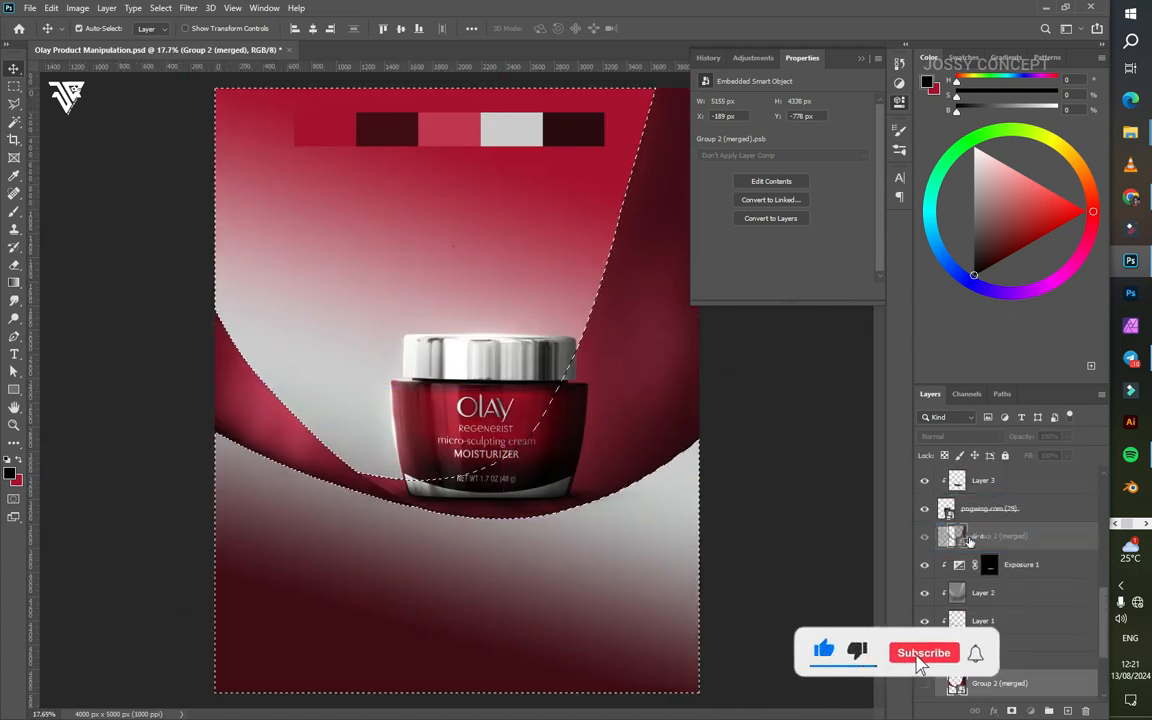
pyautogui.click(1031, 711)
pyautogui.click(1030, 514)
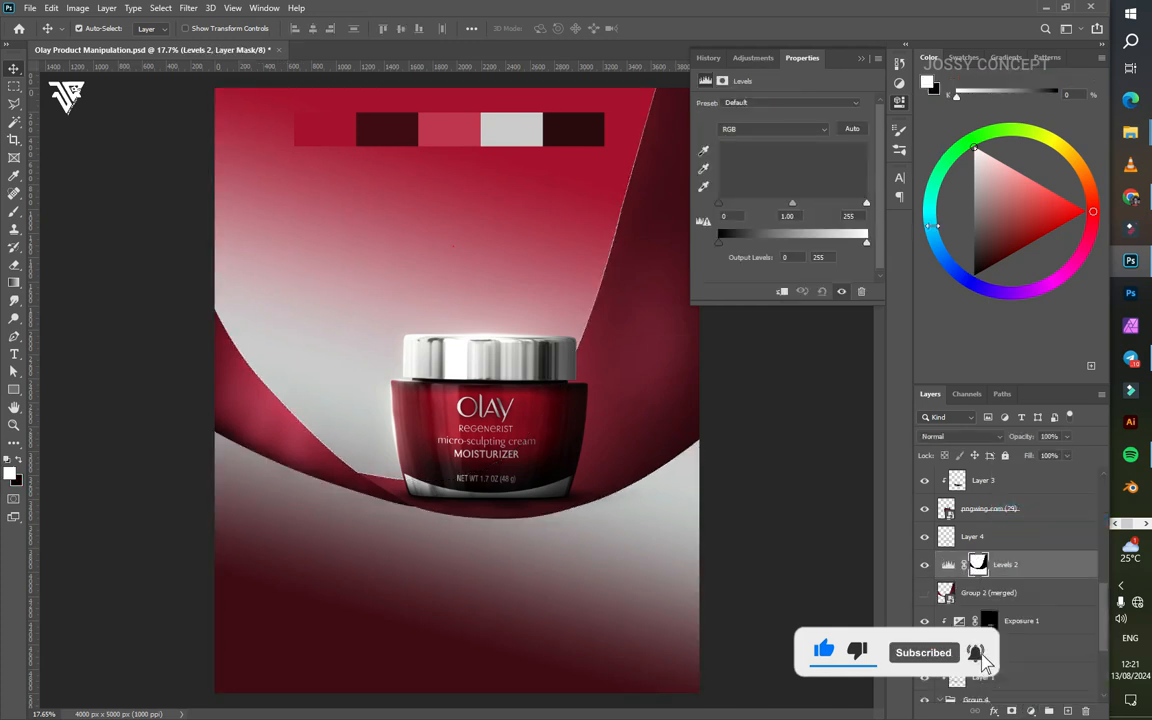
# Step: Undo the Levels adjustment, add a Curves adjustment masked by the background selection, and pull its white point inward to brighten
pyautogui.hotkey('ctrl', 'z')
pyautogui.click(1031, 710)
pyautogui.click(1024, 530)
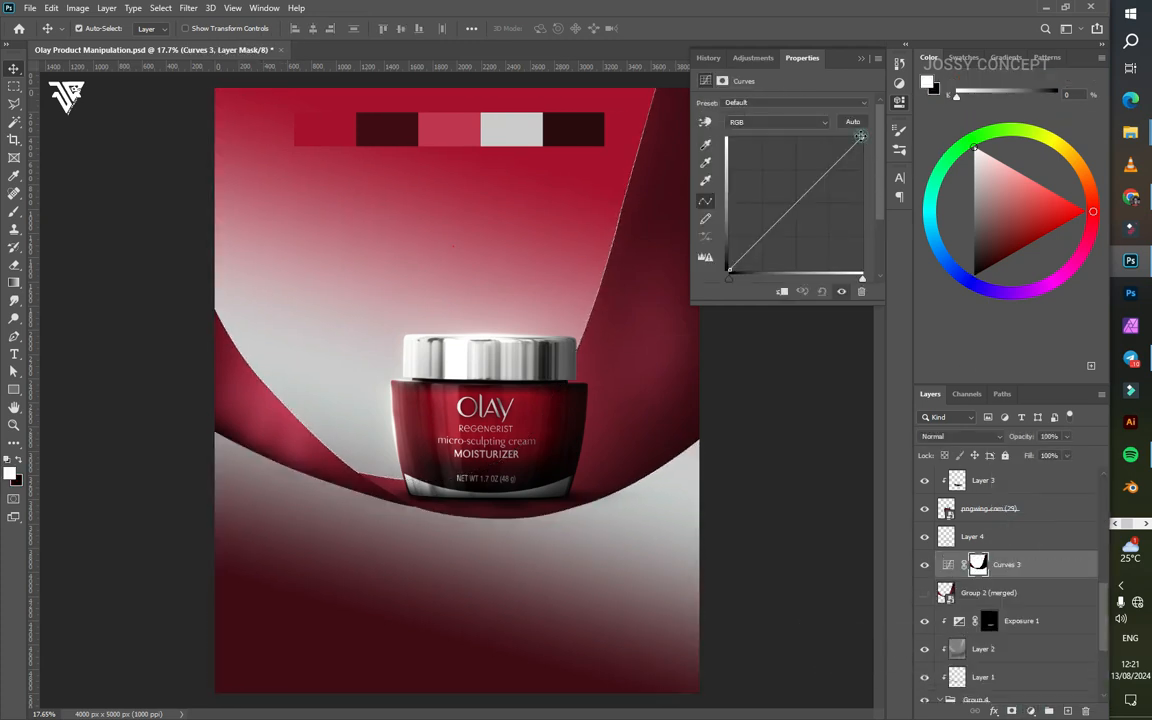
pyautogui.moveTo(855, 137); pyautogui.dragTo(815, 136)
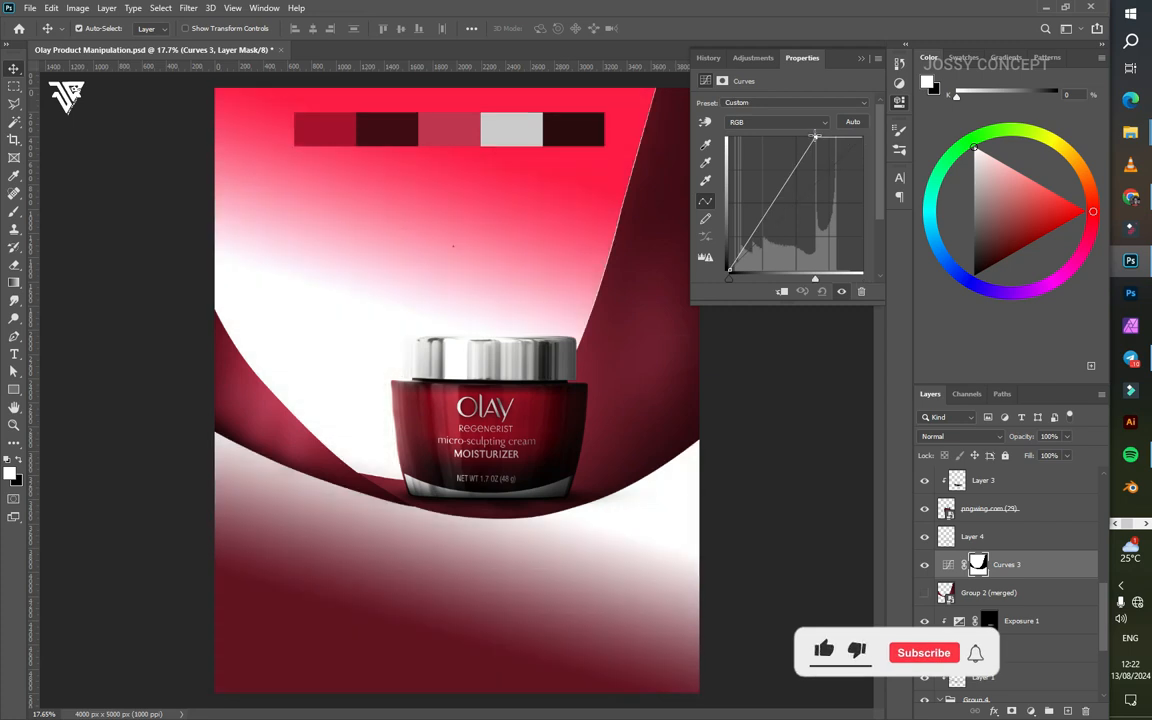
# Step: Place Curves 3 as a clipped adjustment directly above Exposure 1 and set its mask feather to 46.7 px
pyautogui.moveTo(1009, 566); pyautogui.dragTo(1012, 600)
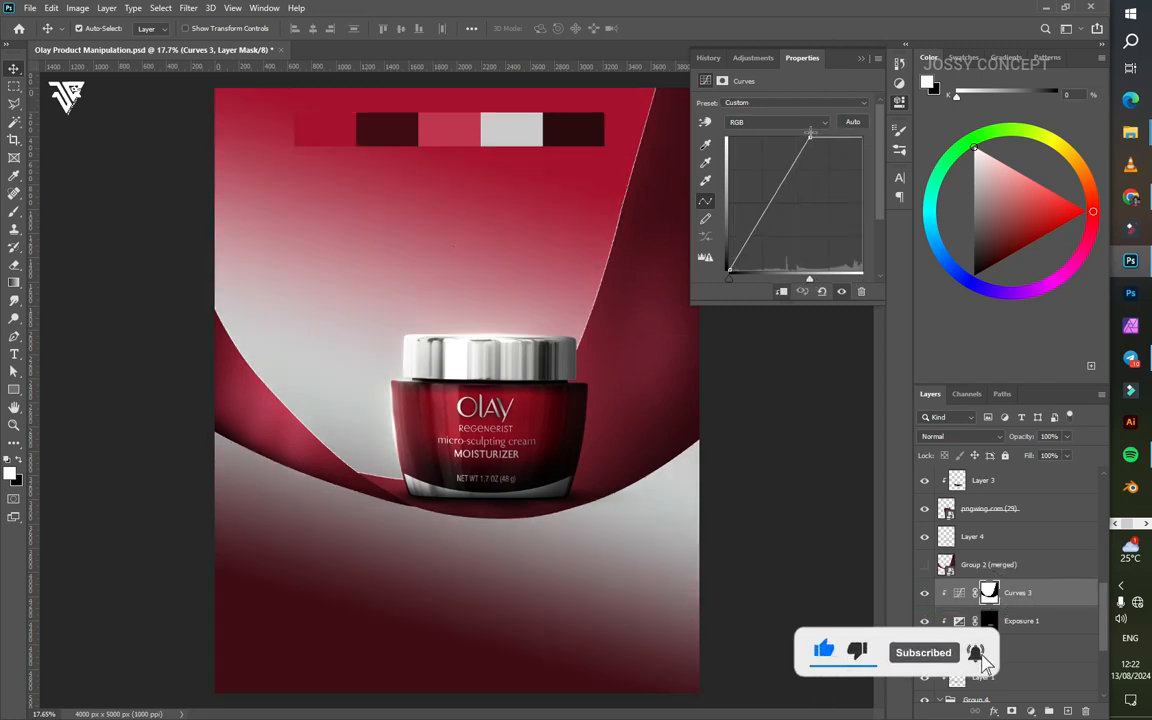
pyautogui.click(924, 594)
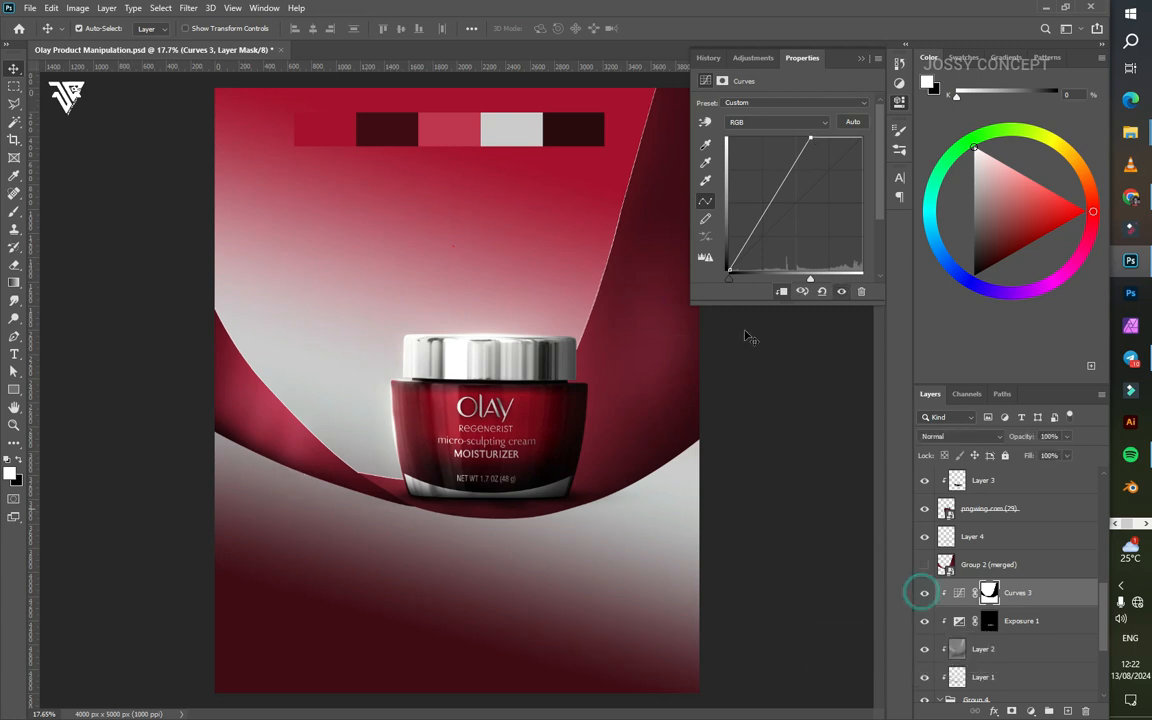
pyautogui.click(723, 81)
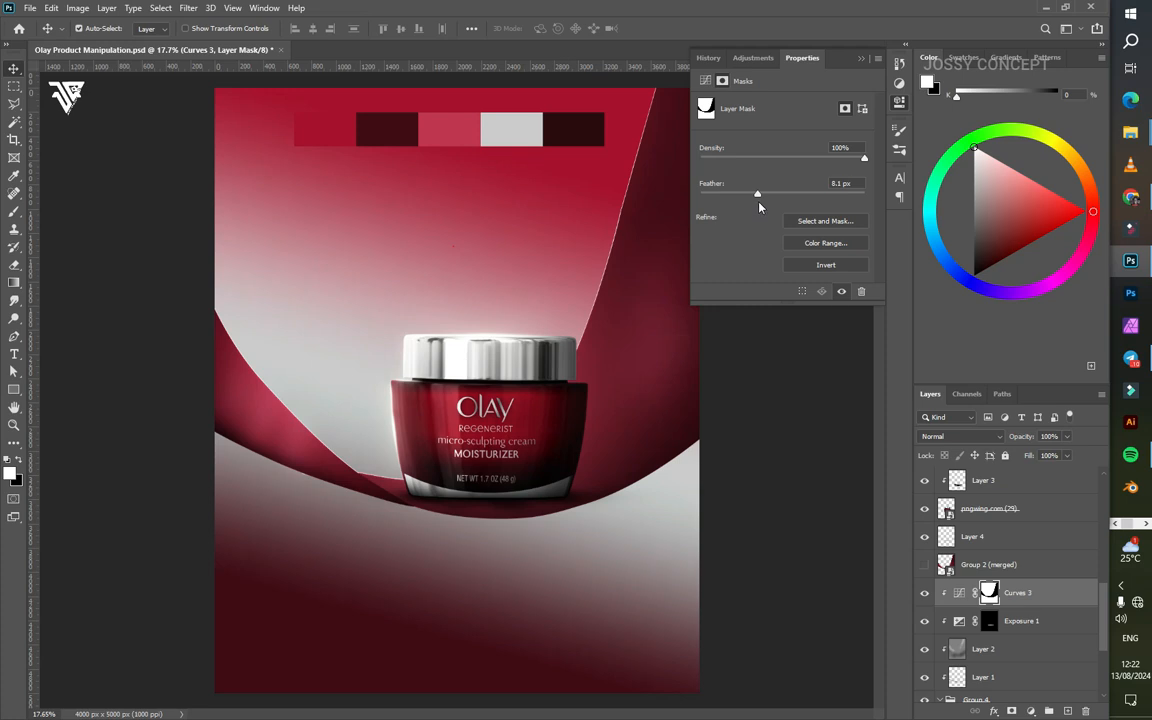
pyautogui.moveTo(758, 193); pyautogui.dragTo(818, 196)
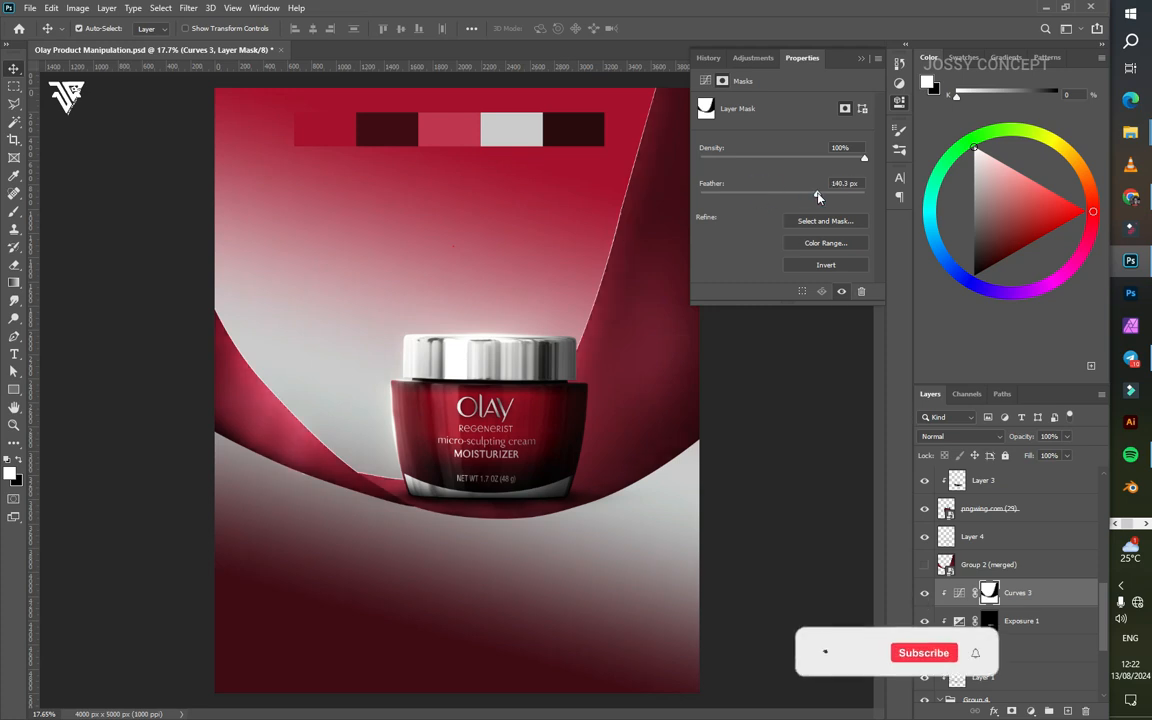
# Step: Draw a polygonal lasso selection around the lower part of the red curve, extending past both canvas sides
pyautogui.click(24, 101)
pyautogui.click(70, 111)
pyautogui.click(195, 362)
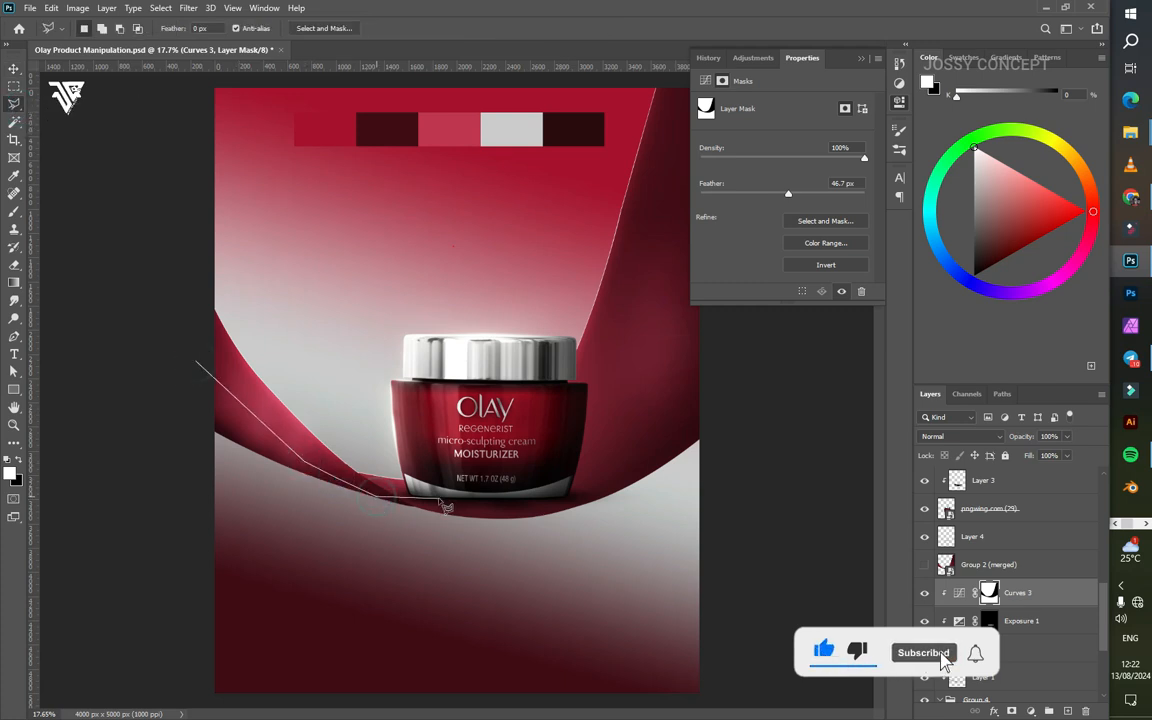
pyautogui.click(375, 577)
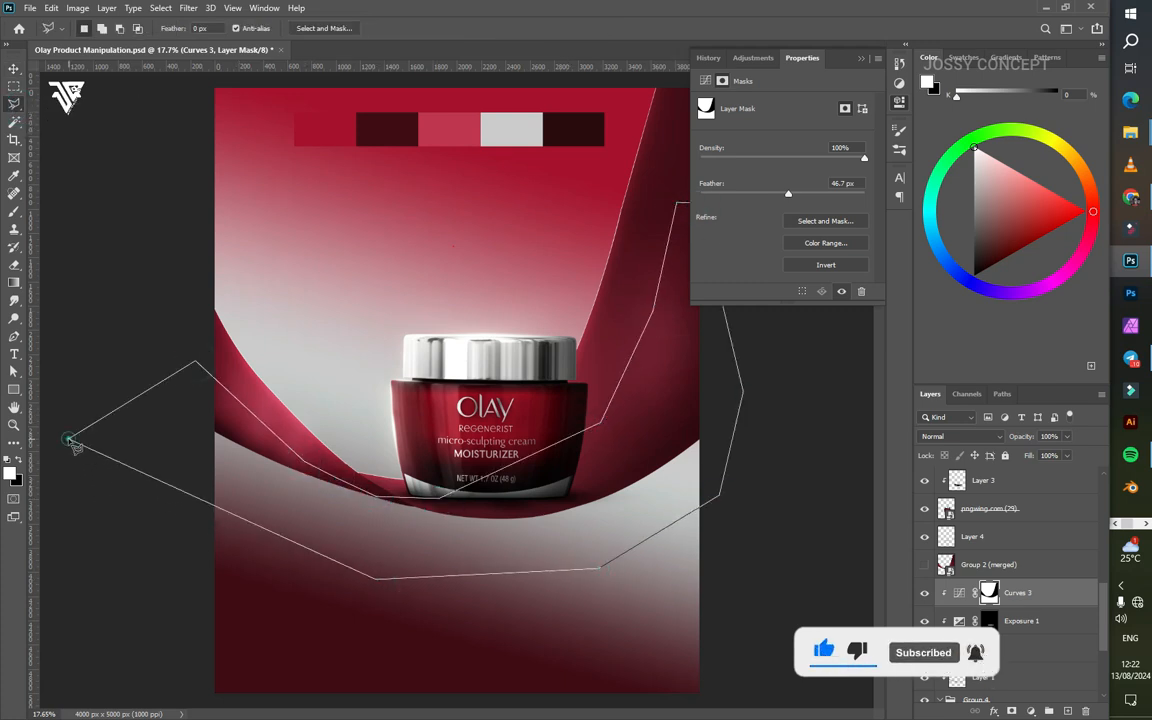
pyautogui.doubleClick(72, 442)
# Step: Erase the Curves 3 mask along the curve inside the selection with a 1400 px eraser, compare the effect, and deselect
pyautogui.click(14, 265)
pyautogui.press(']')
pyautogui.press(']')
pyautogui.press(']')
pyautogui.press(']')
pyautogui.press(']')
pyautogui.press(']')
pyautogui.press(']')
pyautogui.press(']')
pyautogui.press(']')
pyautogui.press(']')
pyautogui.press(']')
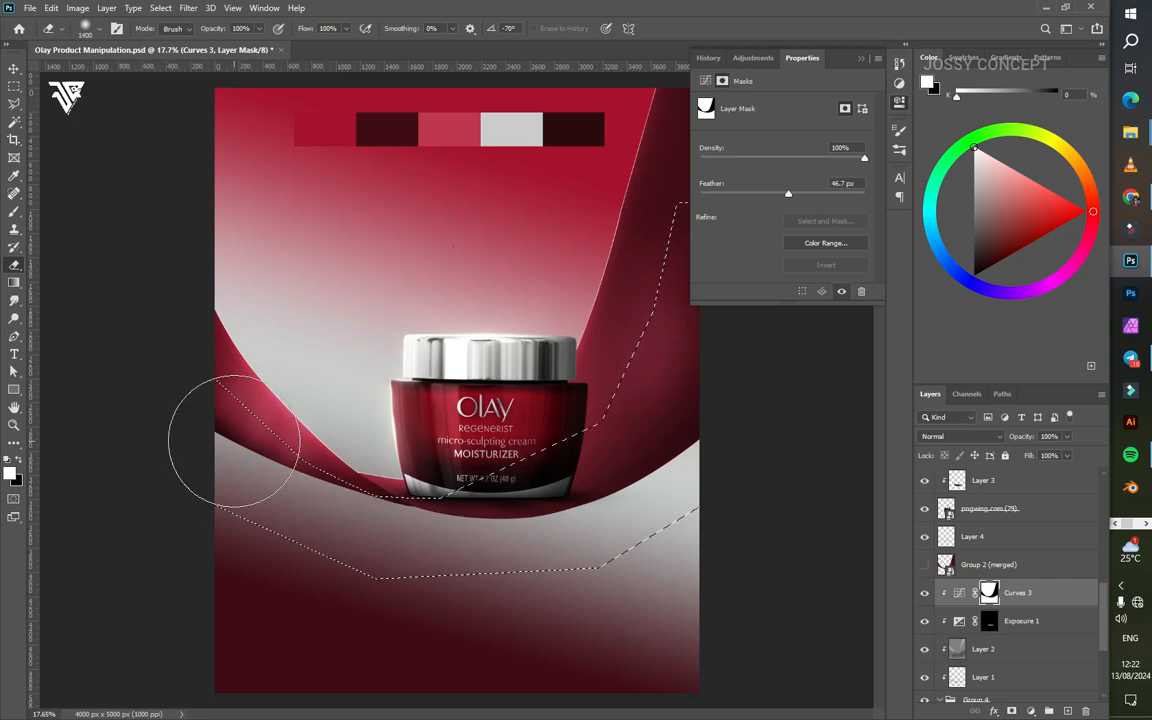
pyautogui.click(224, 421)
pyautogui.press('x')
pyautogui.moveTo(646, 500)
pyautogui.mouseDown()
pyautogui.moveTo(698, 365)
pyautogui.moveTo(645, 404)
pyautogui.mouseUp()
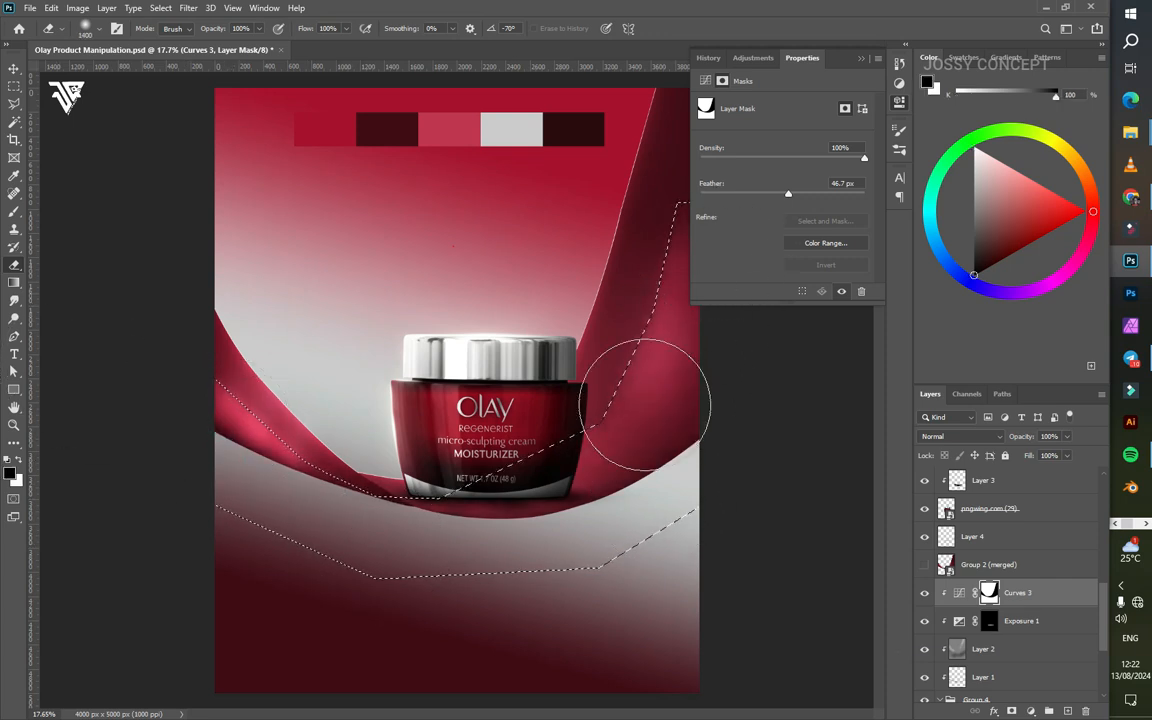
pyautogui.press('x')
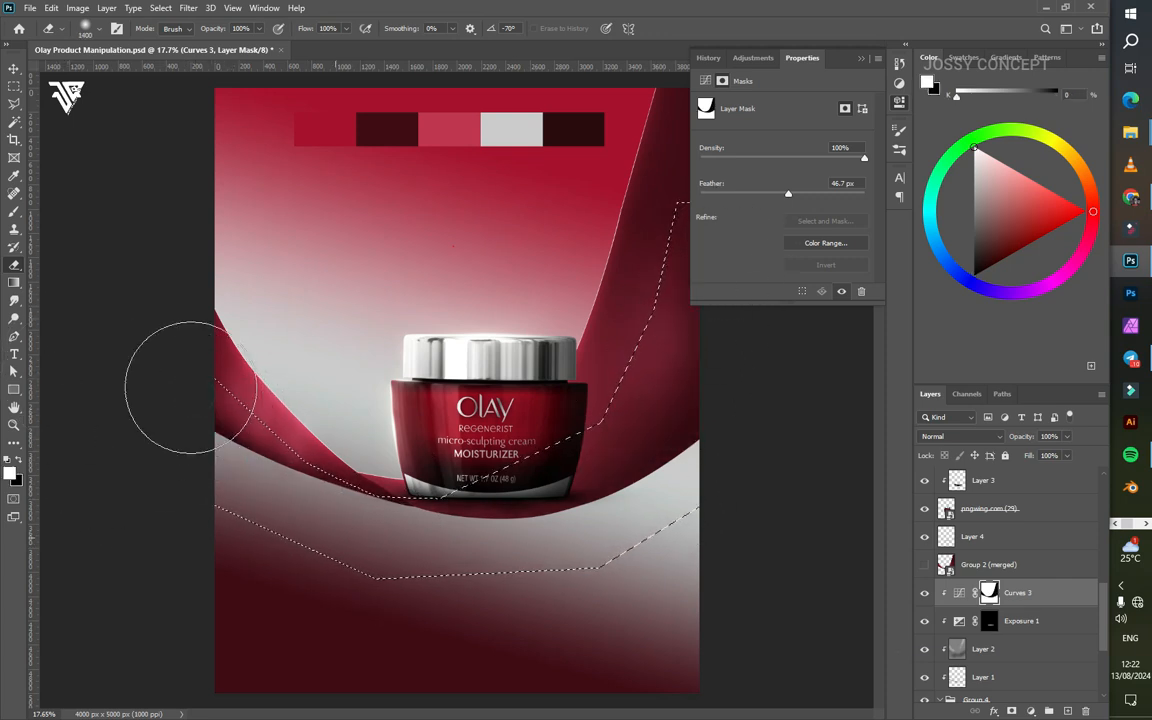
pyautogui.click(925, 596)
pyautogui.hotkey('ctrl', 'd')
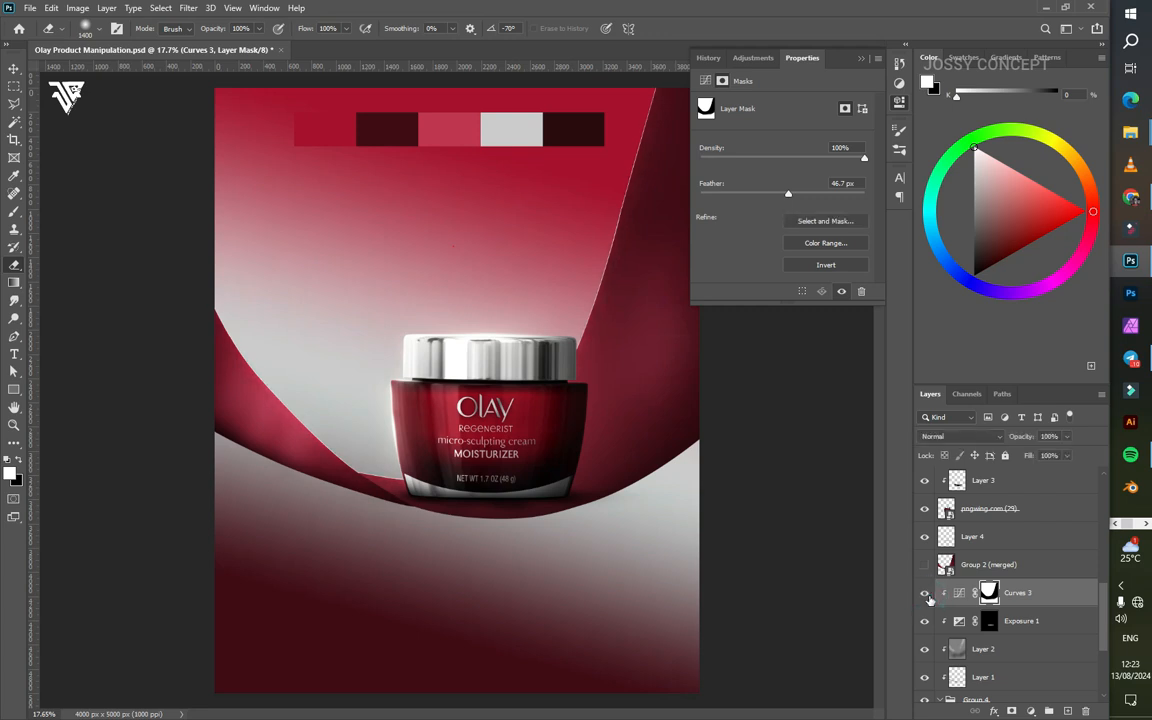
# Step: Delete the hidden Group 2 (merged) layer
pyautogui.hotkey('ctrl', '-')
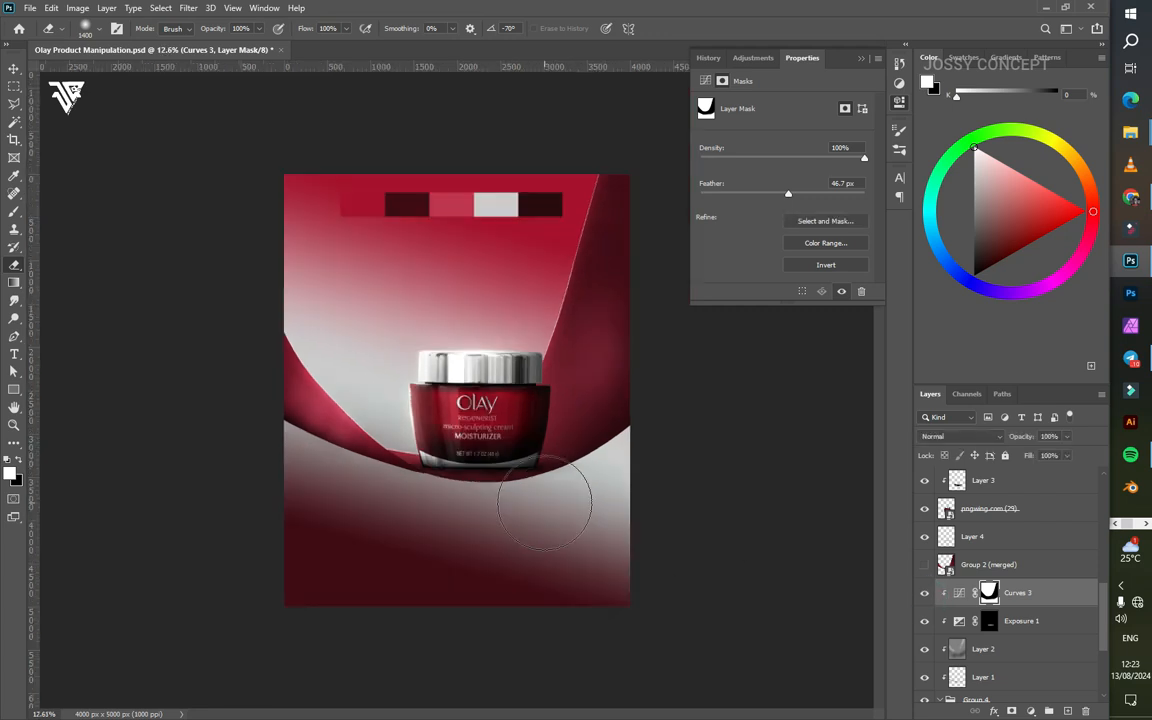
pyautogui.click(14, 70)
pyautogui.click(986, 565)
pyautogui.press('Delete')
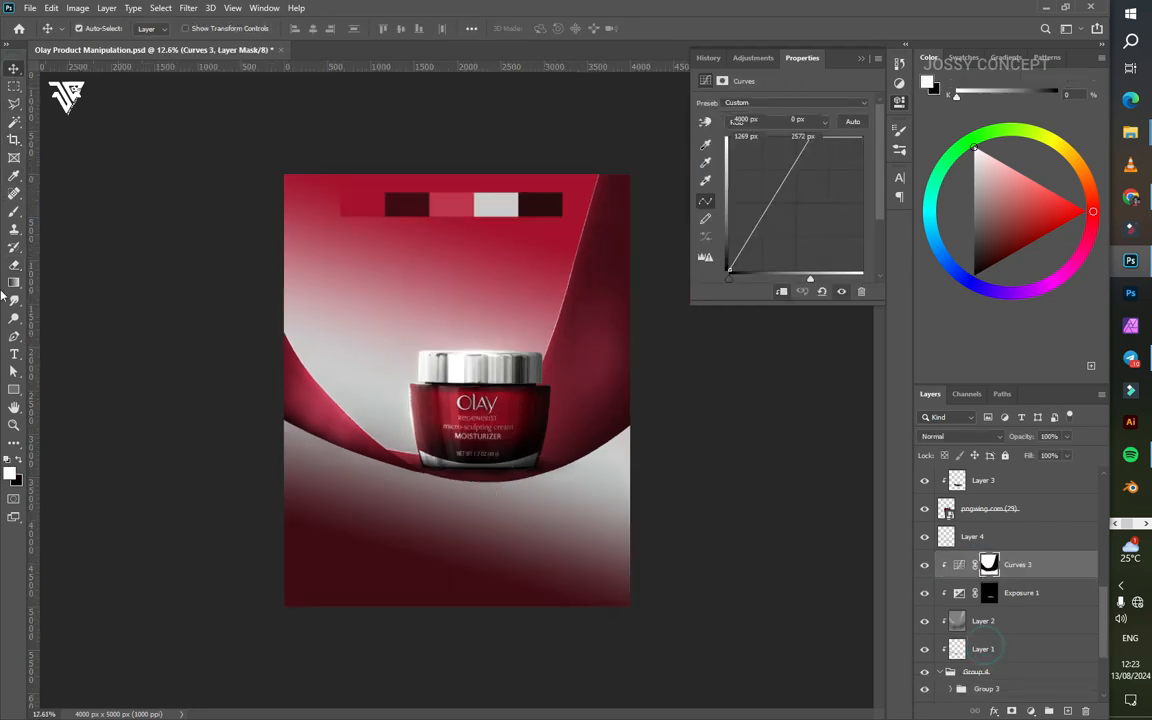
# Step: Brush black shading along the curve's lower edge on Layer 1 with a 900 px brush at 14% flow and compare it
pyautogui.click(14, 211)
pyautogui.click(344, 483)
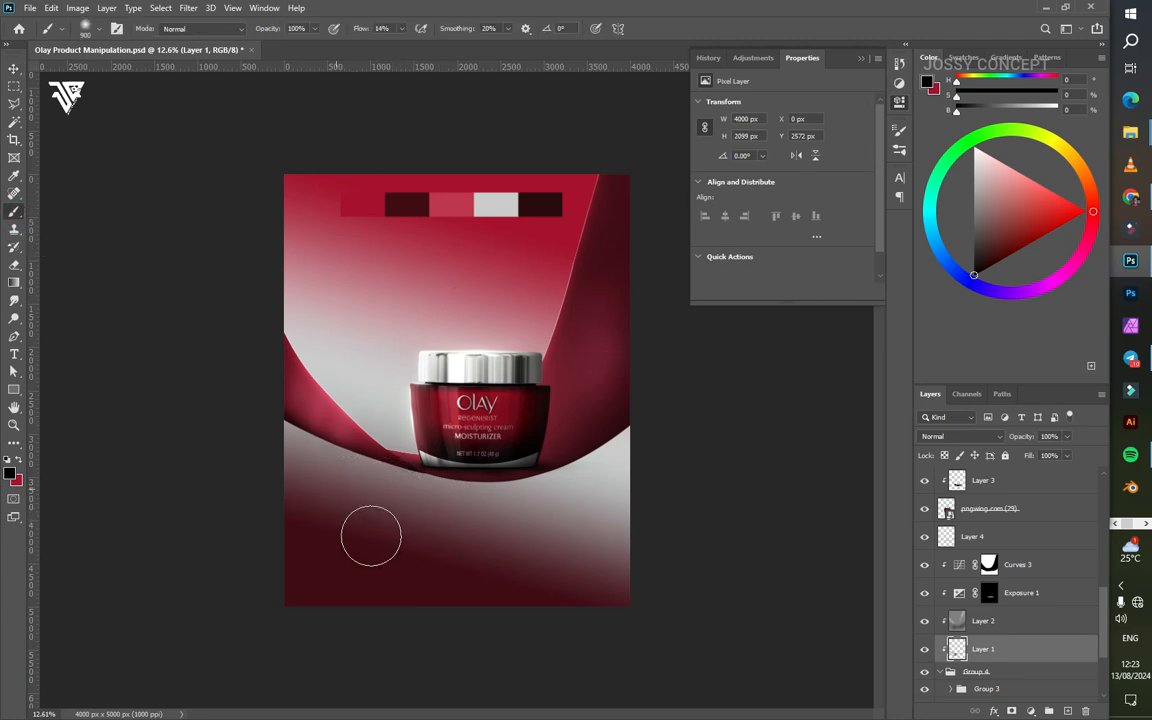
pyautogui.scroll(3, 425, 414)
pyautogui.click(925, 651)
pyautogui.click(925, 651)
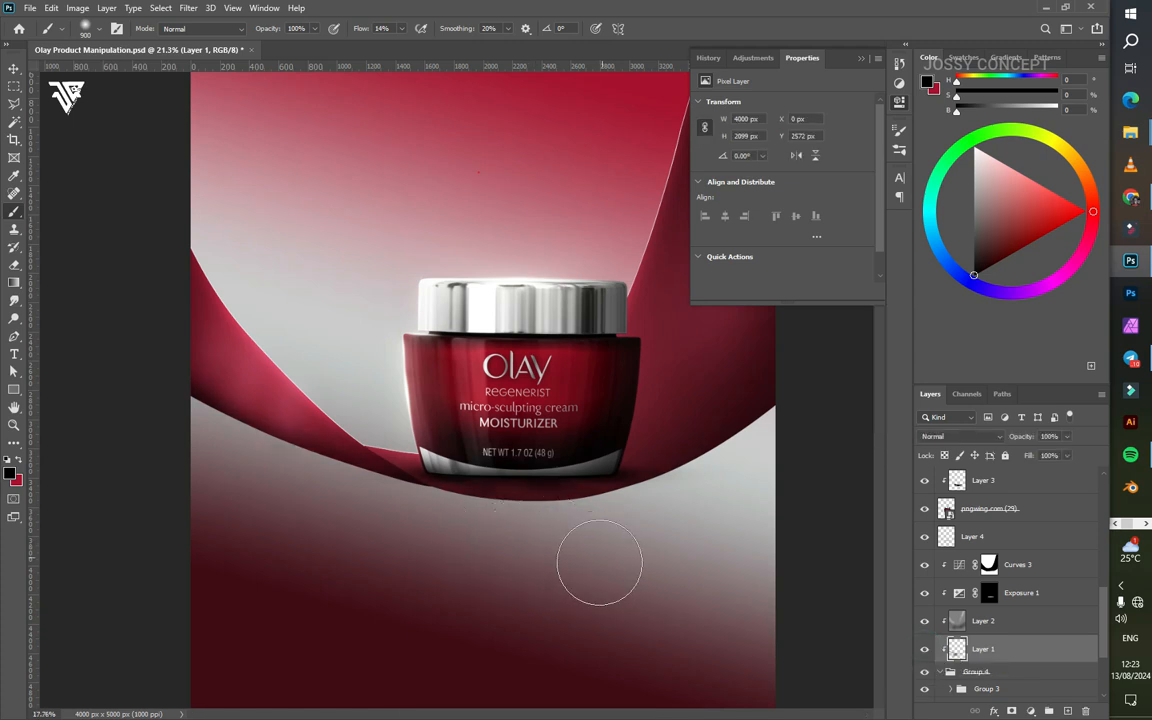
pyautogui.scroll(-2, 377, 504)
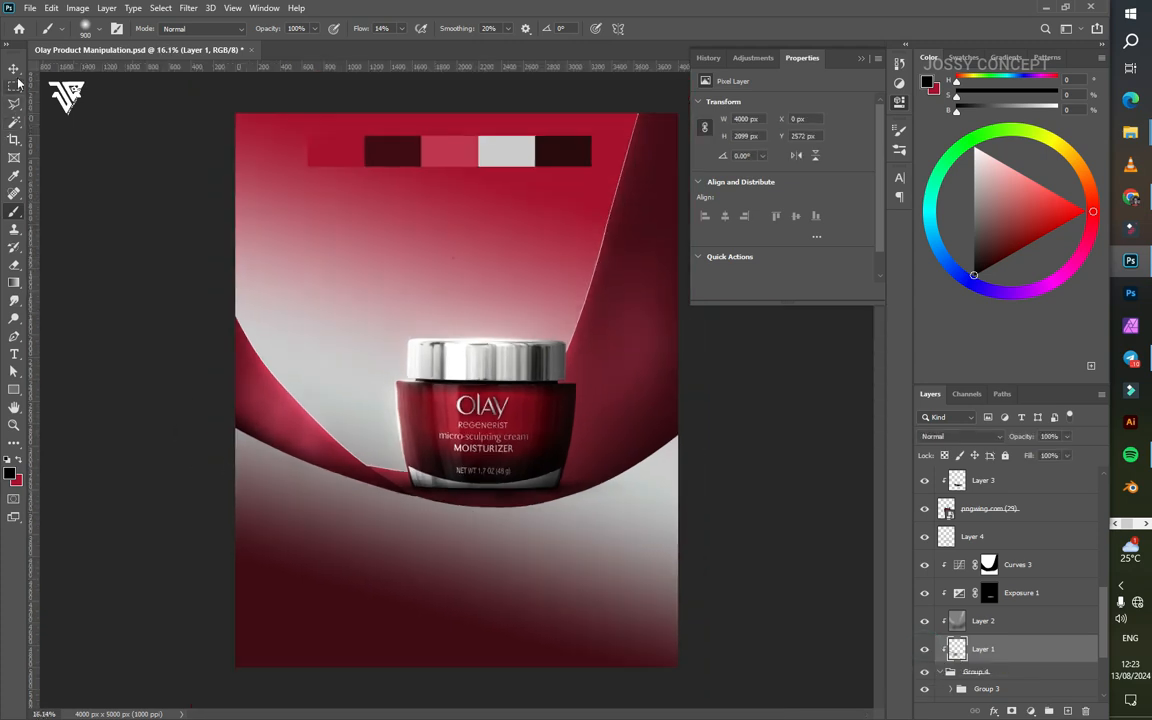
# Step: Add a new layer above Curves 3 and brush a light pink glow (H 349, S 17, B 100) around the jar's left edge
pyautogui.click(1040, 575)
pyautogui.hotkey('ctrl', 'shift', 'alt', 'n')
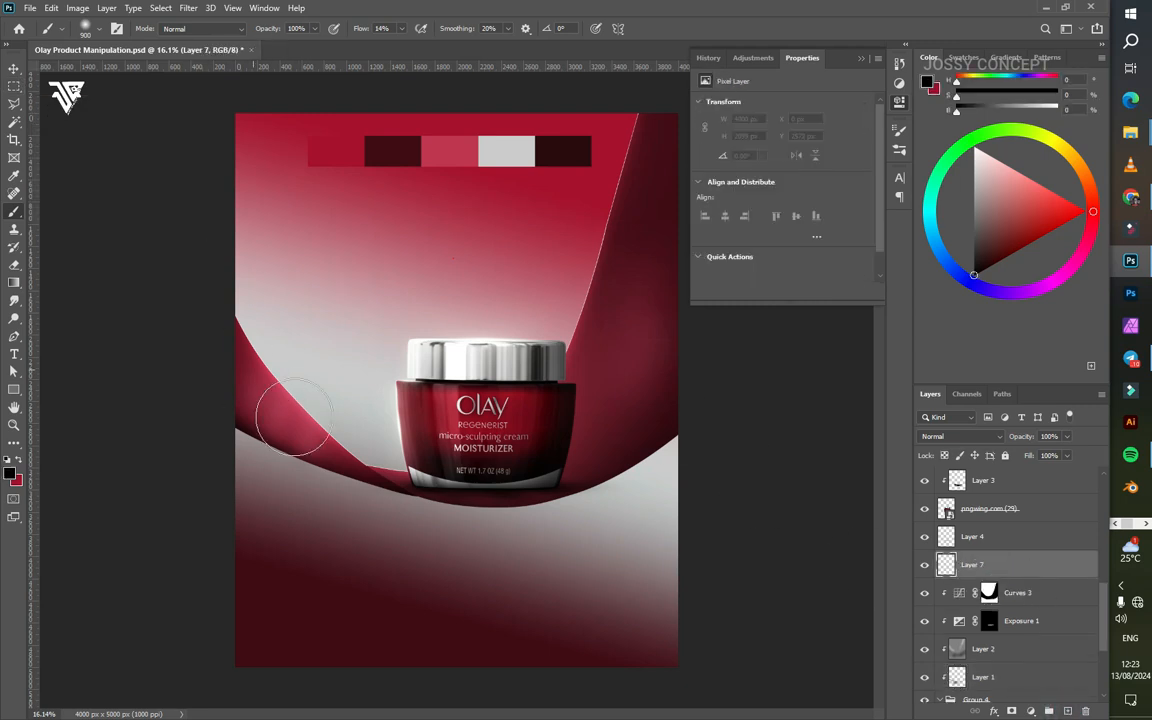
pyautogui.click(11, 474)
pyautogui.click(771, 321)
pyautogui.click(1056, 313)
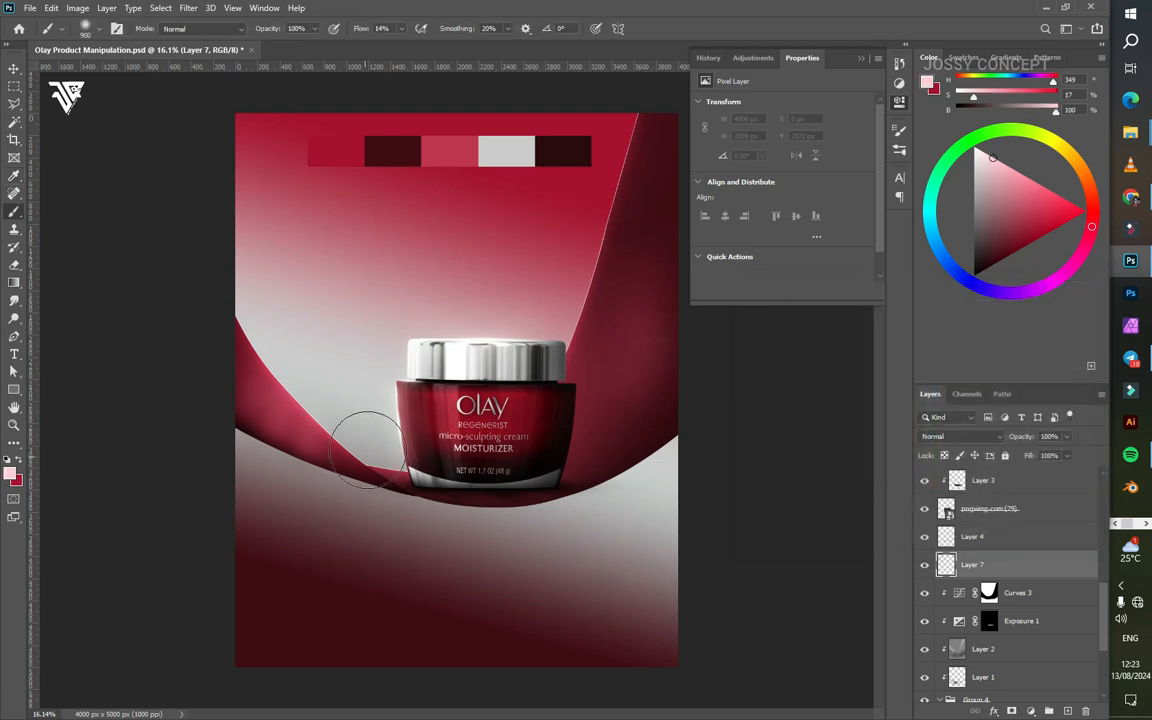
pyautogui.moveTo(405, 364); pyautogui.dragTo(380, 436)
pyautogui.scroll(3, 388, 423)
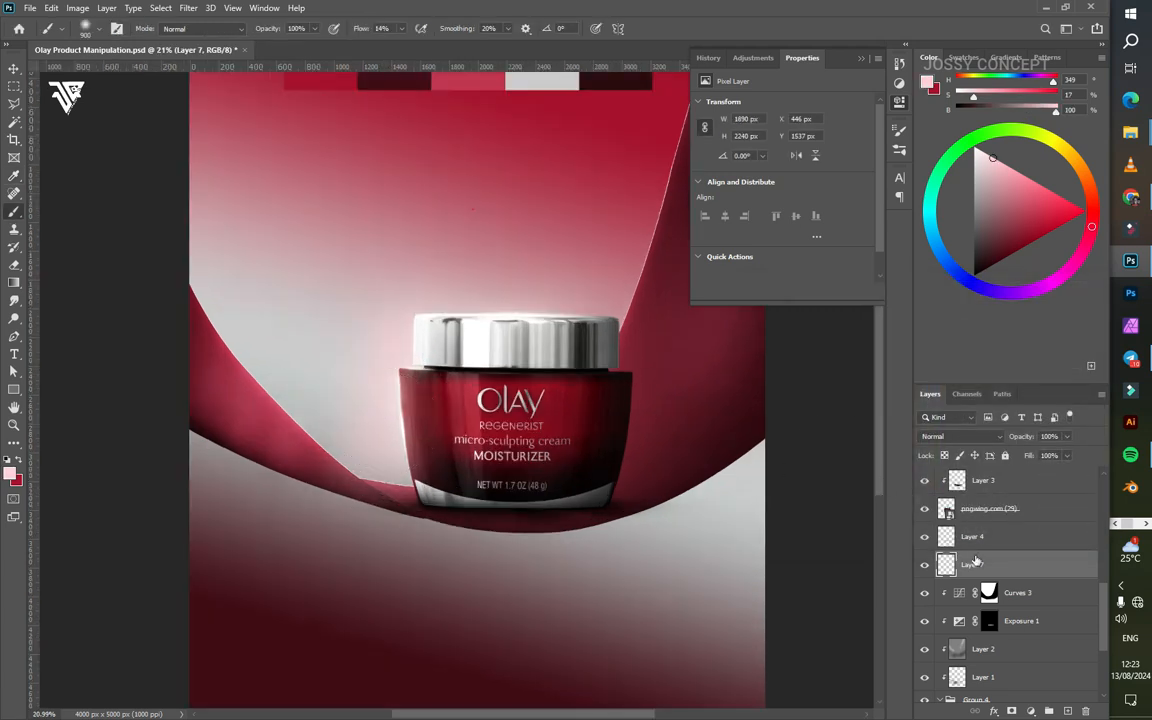
# Step: Move the glow layer directly above Gradient Fill 1 and enlarge it to about 2529 × 2766 px
pyautogui.moveTo(973, 565); pyautogui.dragTo(955, 645)
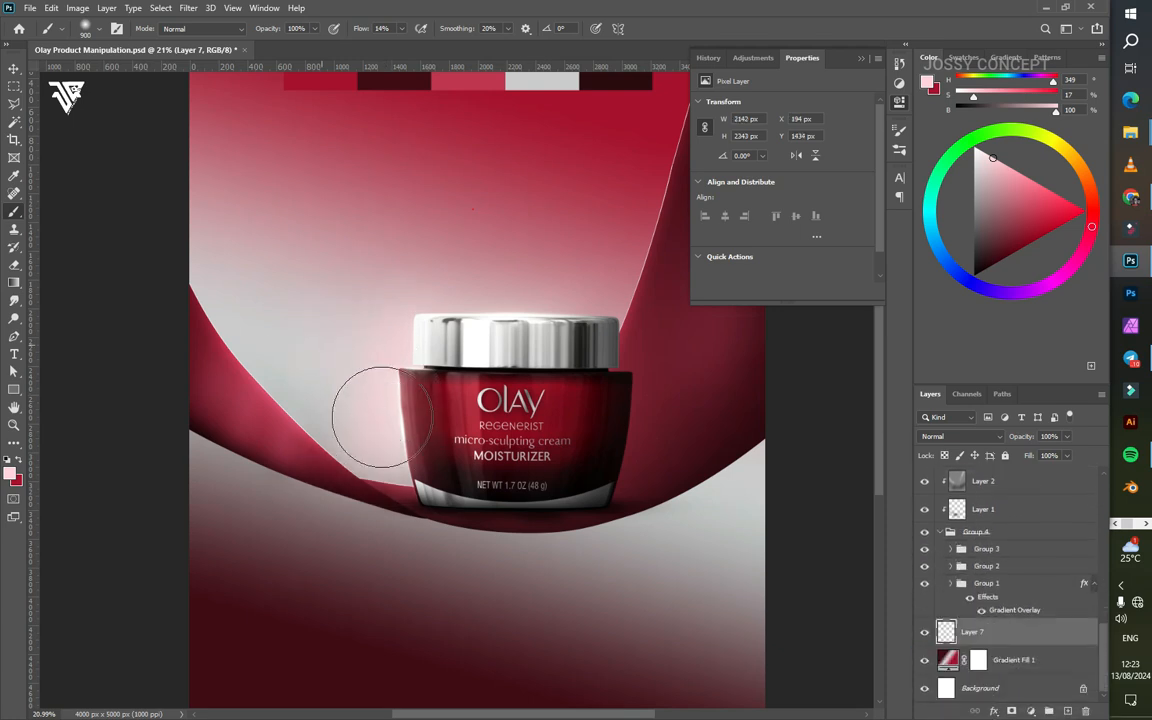
pyautogui.scroll(-2, 378, 412)
pyautogui.hotkey('ctrl', 't')
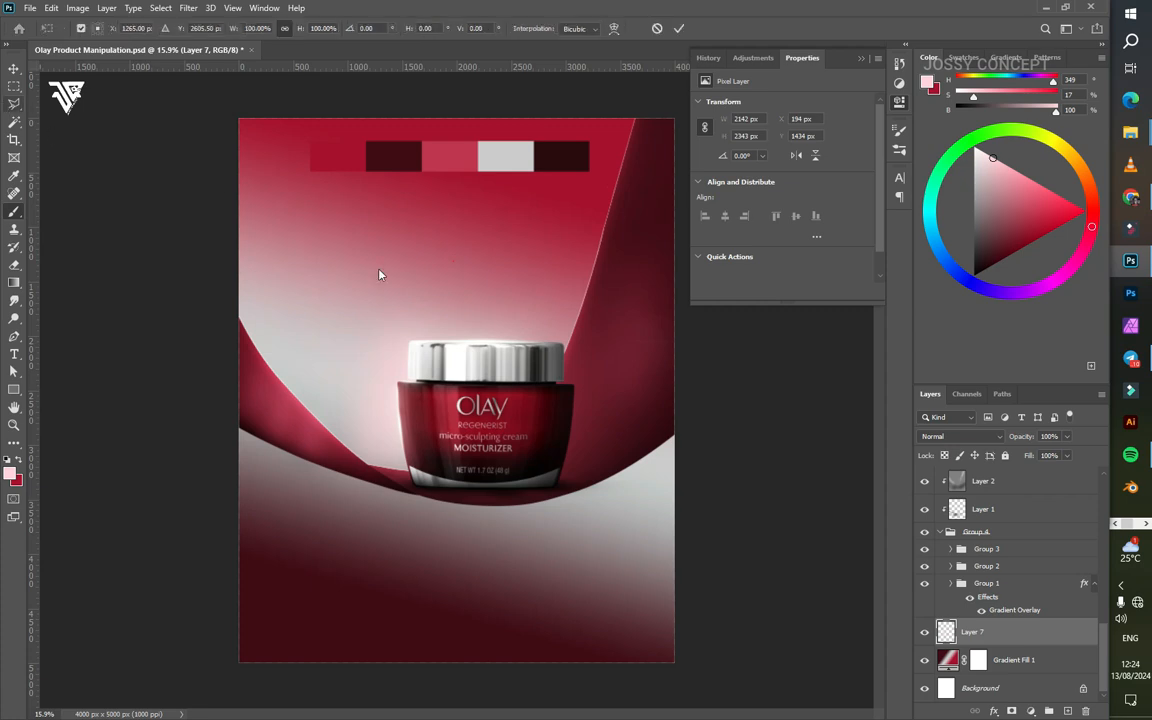
pyautogui.moveTo(246, 388); pyautogui.dragTo(212, 387)
pyautogui.moveTo(432, 349); pyautogui.dragTo(450, 352)
# Step: Brush a paler pink highlight (H 349, S 5, B 99) into the glow beside the jar
pyautogui.click(12, 478)
pyautogui.click(1057, 311)
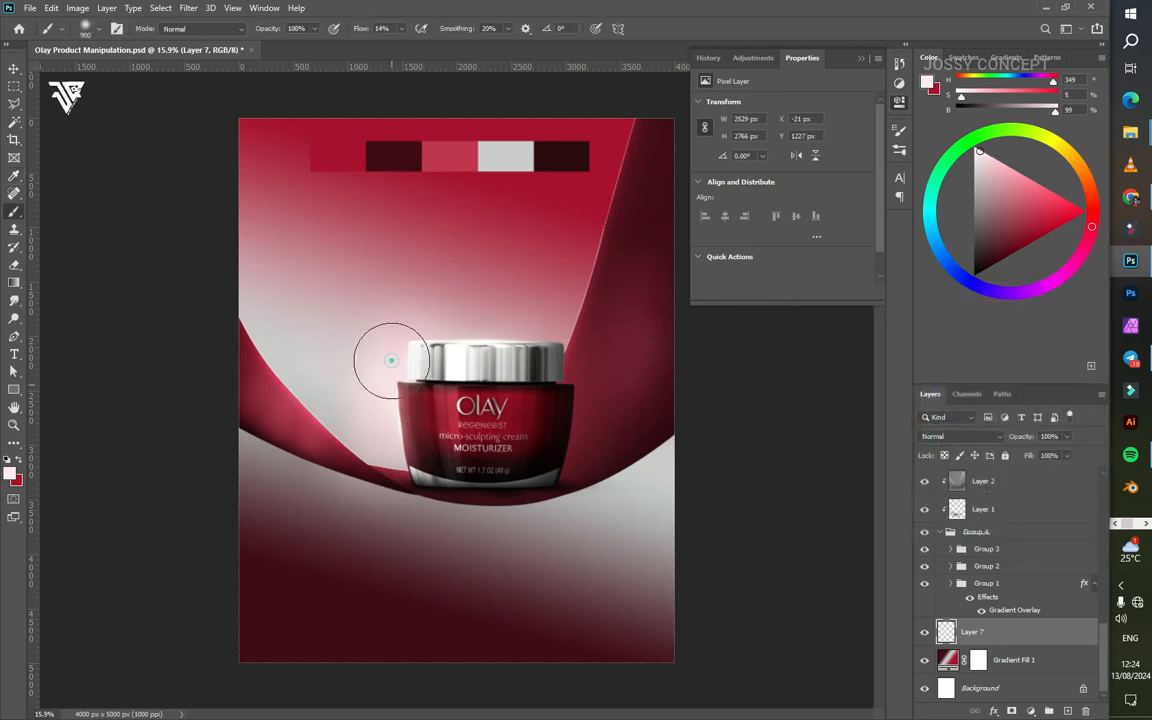
pyautogui.scroll(-1, 400, 427)
pyautogui.click(398, 438)
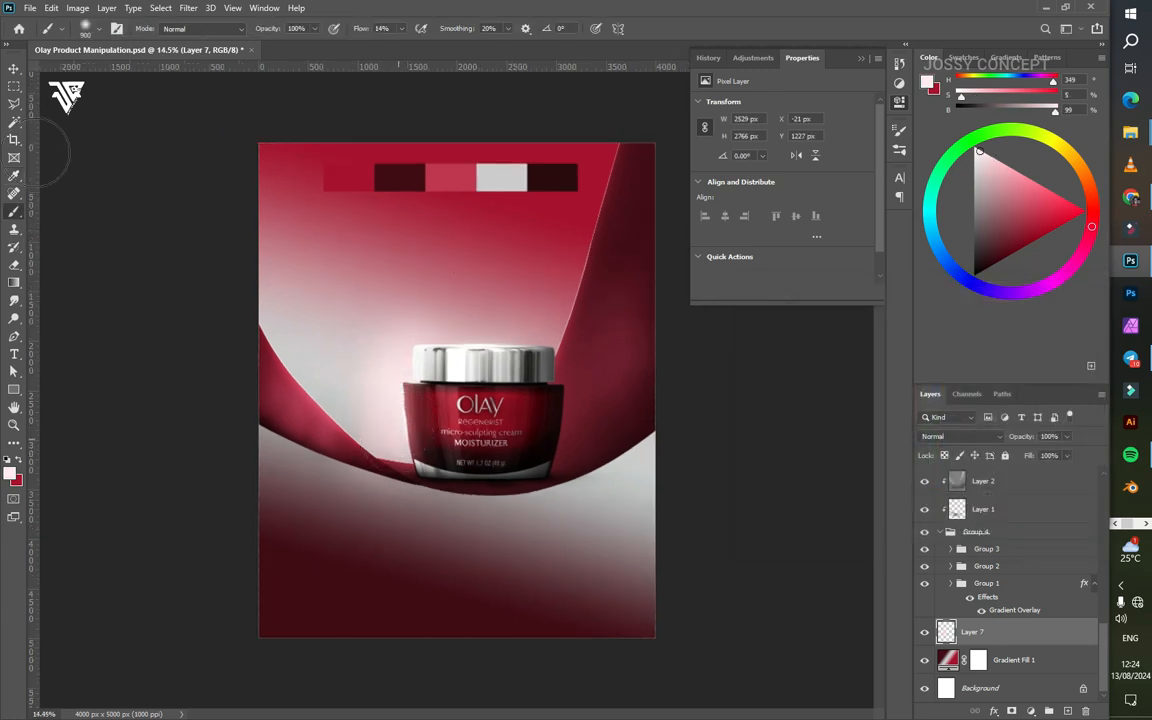
# Step: Collapse Group 4 and group it together with its clipped layers up to Curves 3
pyautogui.click(14, 69)
pyautogui.scroll(5, 1010, 600)
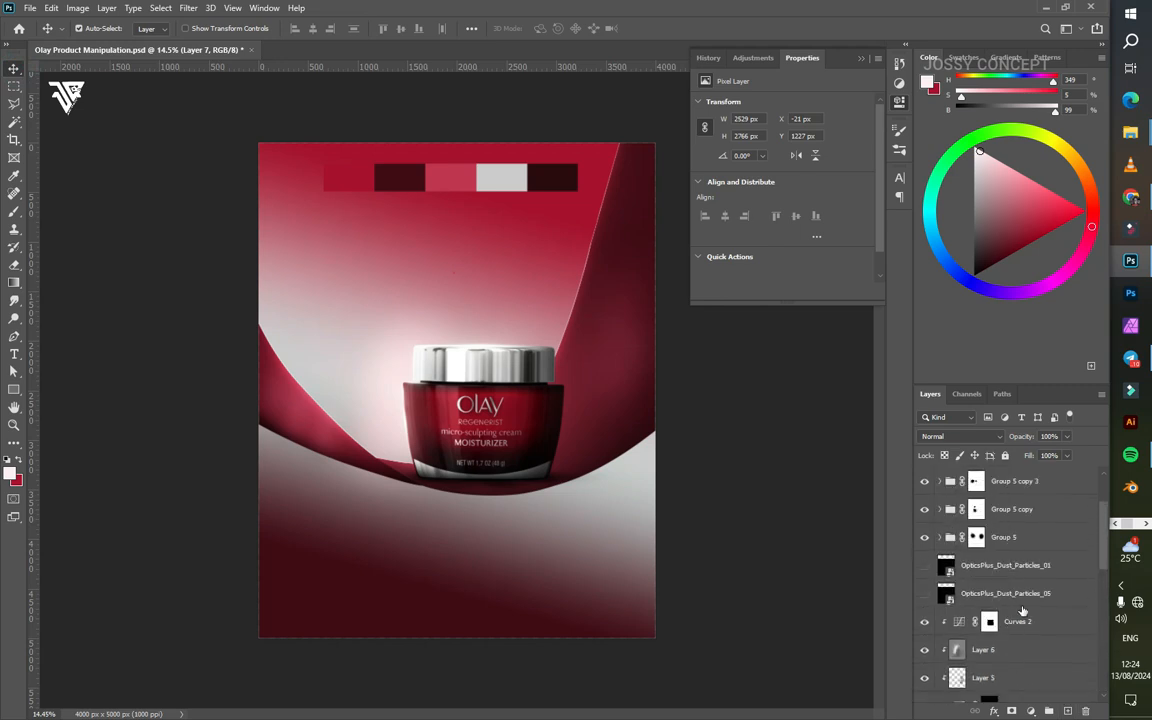
pyautogui.scroll(-4, 1016, 617)
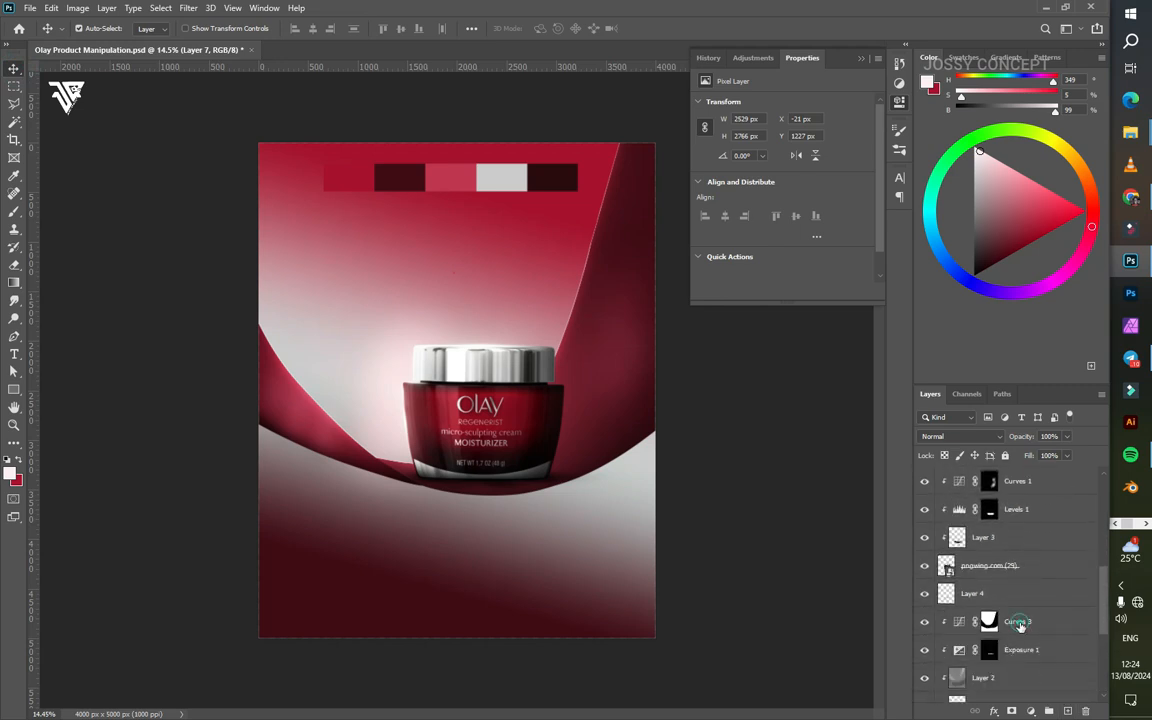
pyautogui.click(1018, 622)
pyautogui.click(950, 588)
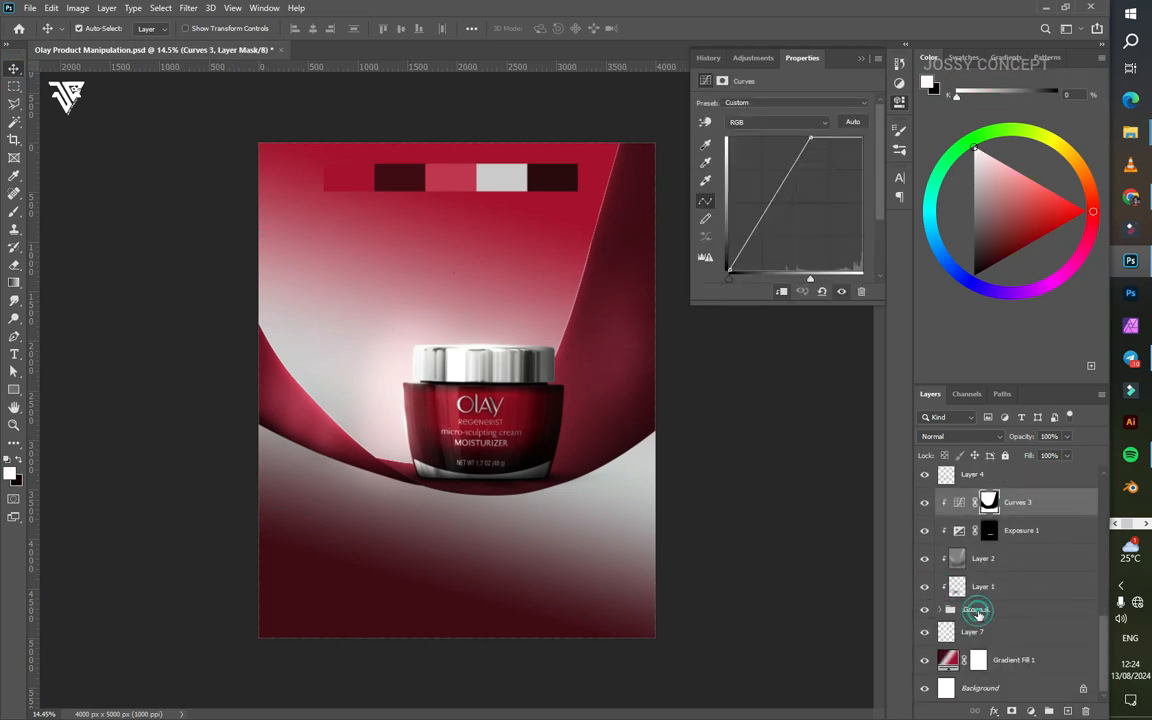
pyautogui.keyDown('shift'); pyautogui.click(978, 611); pyautogui.keyUp('shift')
pyautogui.hotkey('ctrl', 'g')
# Step: Group the pngwing.com (29) jar layer with its clipped layers up to Curves 2
pyautogui.click(978, 562)
pyautogui.scroll(5, 988, 525)
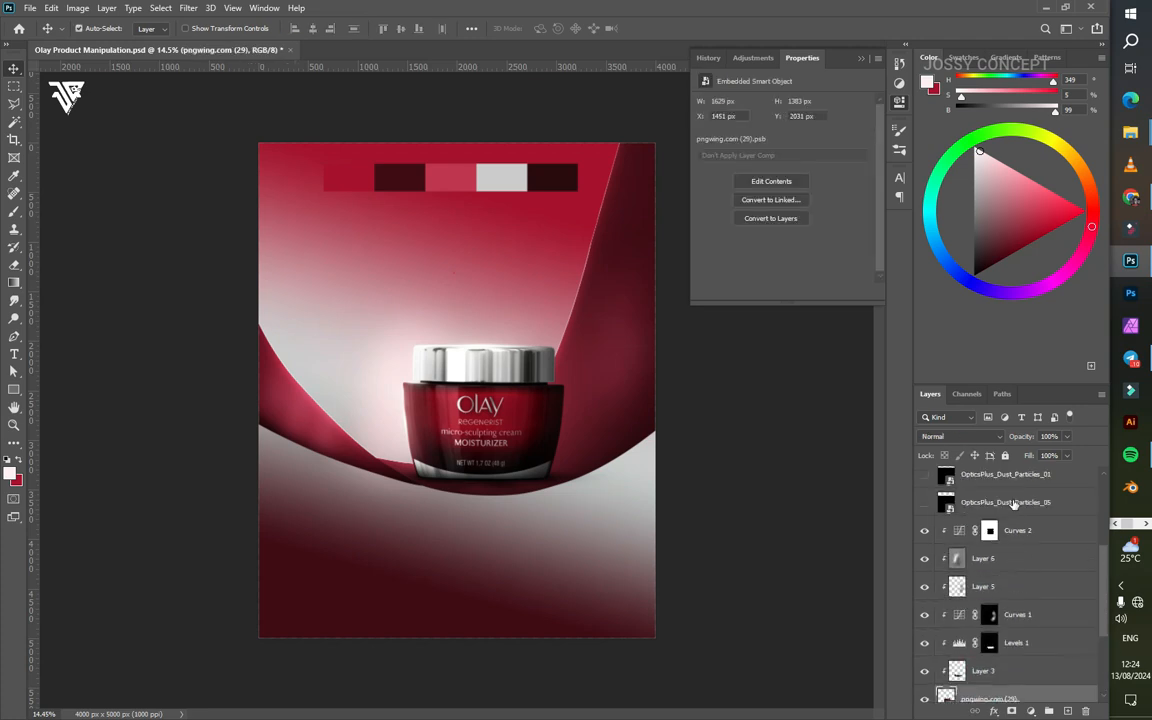
pyautogui.keyDown('shift'); pyautogui.click(1018, 531); pyautogui.keyUp('shift')
pyautogui.hotkey('ctrl', 'g')
# Step: Select Layer 4 and set up a black brush at 2800 px
pyautogui.click(972, 591)
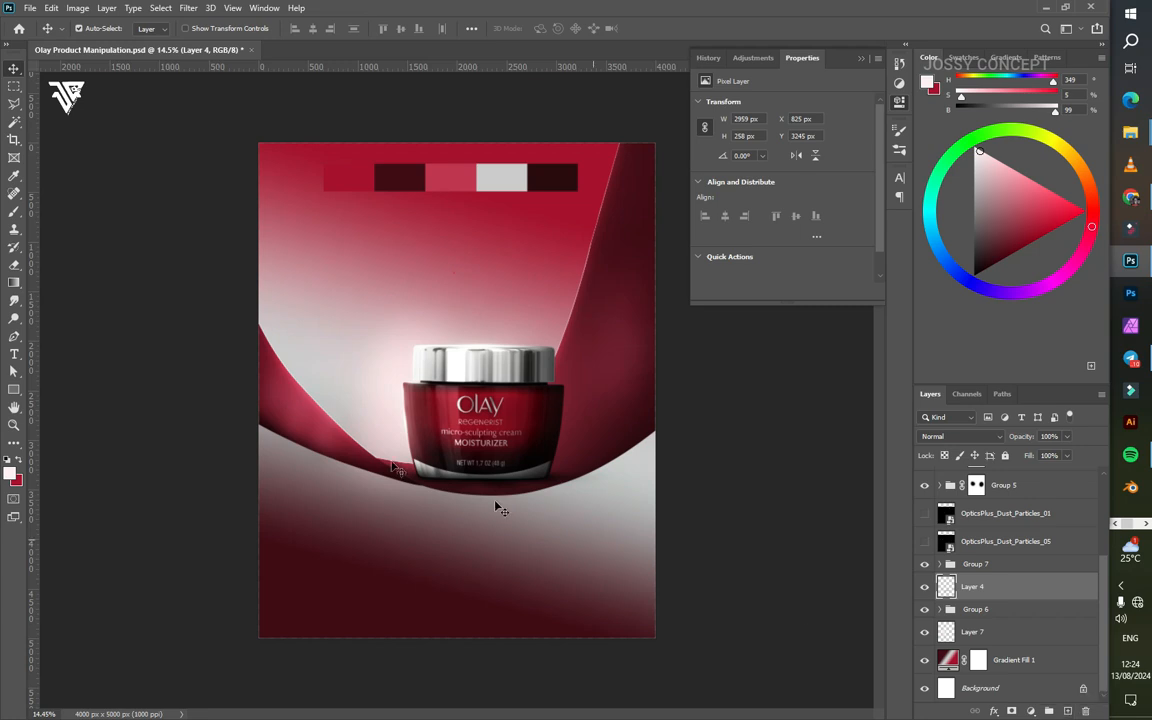
pyautogui.click(13, 211)
pyautogui.click(7, 459)
pyautogui.press(']')
pyautogui.press(']')
pyautogui.press(']')
pyautogui.press(']')
pyautogui.press(']')
pyautogui.press(']')
pyautogui.press(']')
pyautogui.press(']')
pyautogui.press(']')
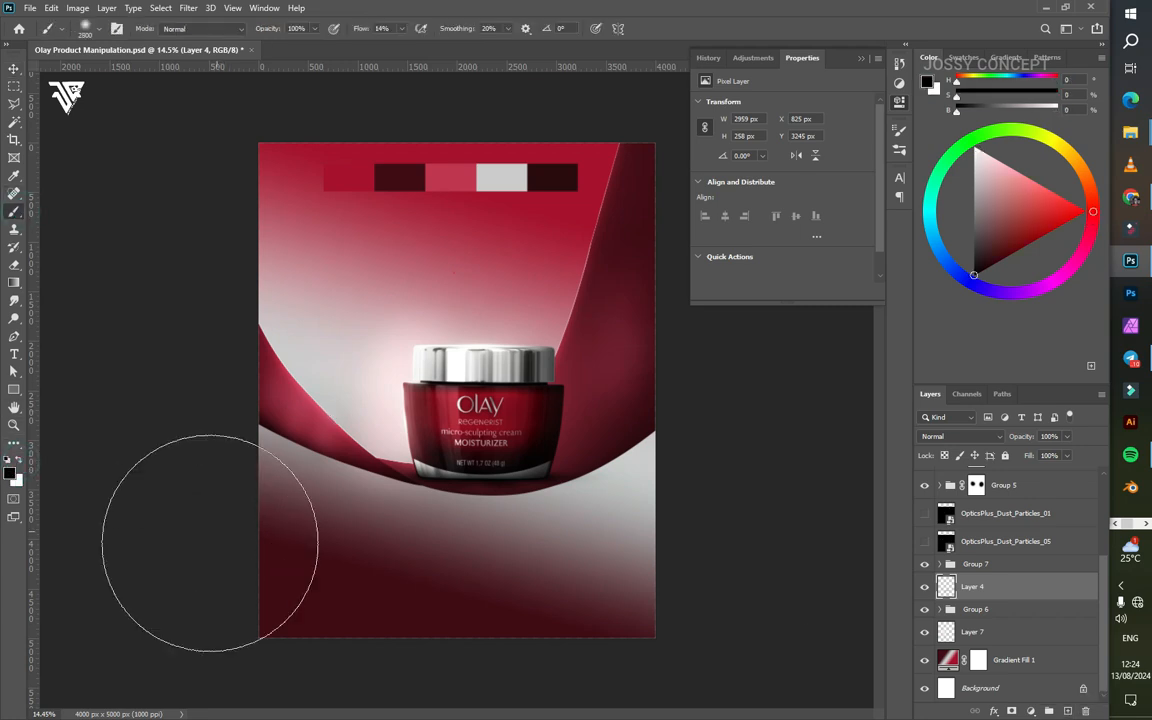
pyautogui.moveTo(665, 660); pyautogui.dragTo(116, 560)
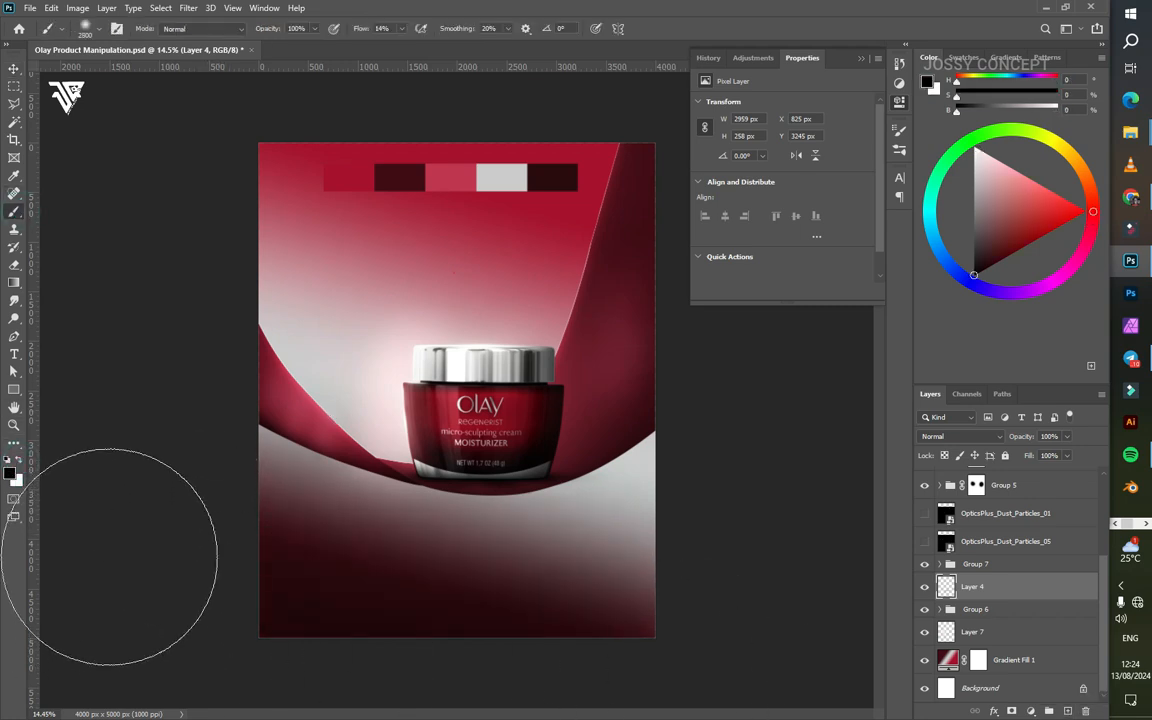
pyautogui.hotkey('ctrl', 't')
pyautogui.moveTo(655, 487)
pyautogui.mouseDown()
pyautogui.moveTo(823, 487)
pyautogui.moveTo(878, 519)
pyautogui.moveTo(715, 484)
pyautogui.mouseUp()
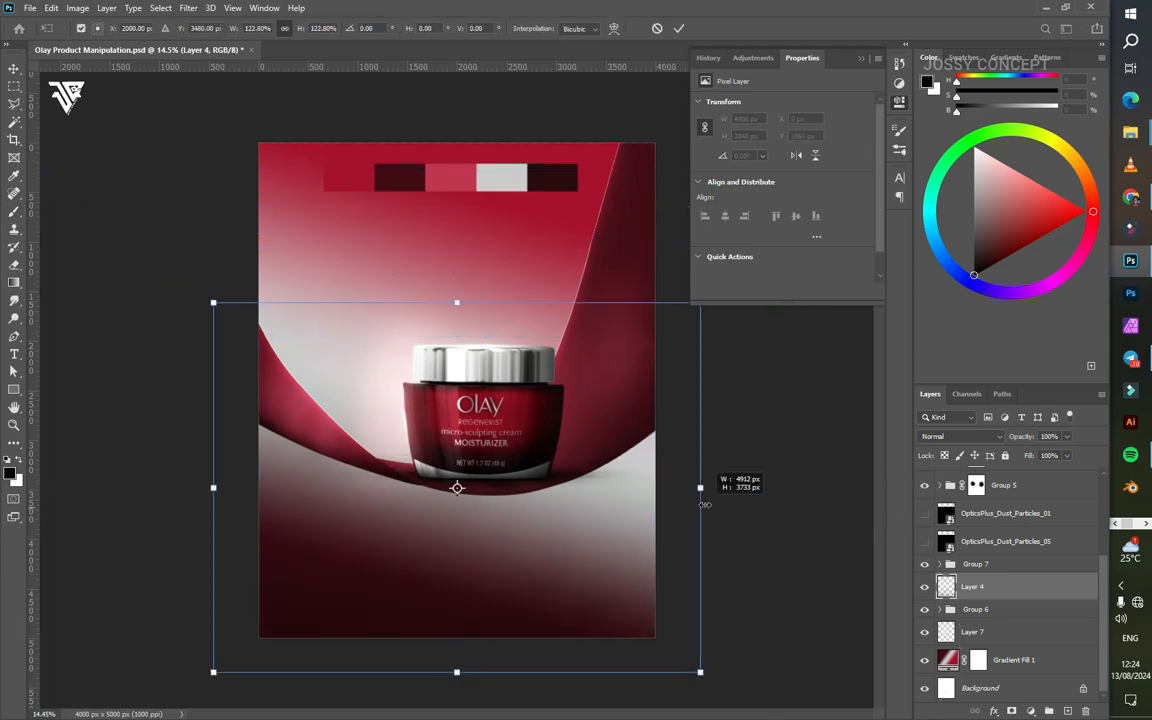
pyautogui.click(656, 28)
pyautogui.hotkey('ctrl', 'z')
# Step: Paint black shading over the flyer's lower area on a new layer above Layer 4 and scale it to about 5344 × 4445 px
pyautogui.click(1067, 710)
pyautogui.moveTo(194, 524)
pyautogui.mouseDown()
pyautogui.moveTo(508, 690)
pyautogui.moveTo(652, 652)
pyautogui.mouseUp()
pyautogui.moveTo(714, 540)
pyautogui.mouseDown()
pyautogui.moveTo(536, 700)
pyautogui.moveTo(607, 656)
pyautogui.mouseUp()
pyautogui.hotkey('ctrl', 't')
pyautogui.moveTo(656, 472)
pyautogui.mouseDown()
pyautogui.moveTo(720, 488)
pyautogui.moveTo(560, 452)
pyautogui.moveTo(575, 420)
pyautogui.mouseUp()
pyautogui.press('Return')
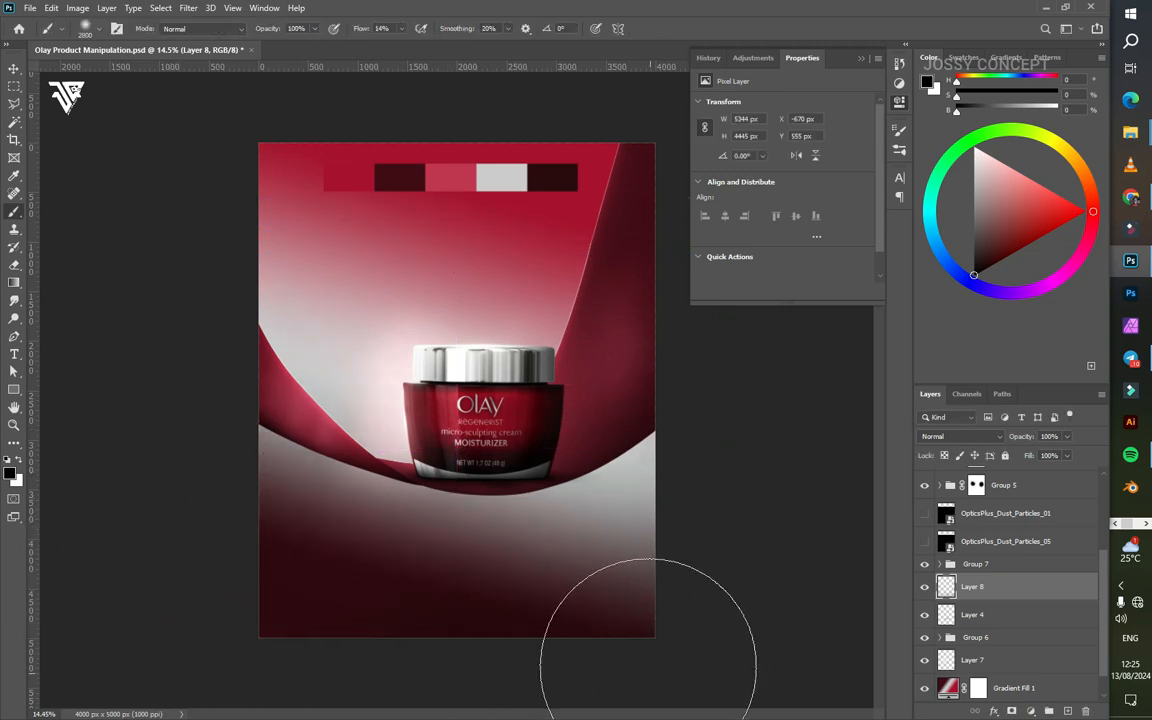
# Step: Set Layer 8's opacity to 91% and show the OpticsPlus_Dust_Particles_01 layer
pyautogui.scroll(-2, 650, 661)
pyautogui.scroll(3, 663, 566)
pyautogui.scroll(-3, 663, 560)
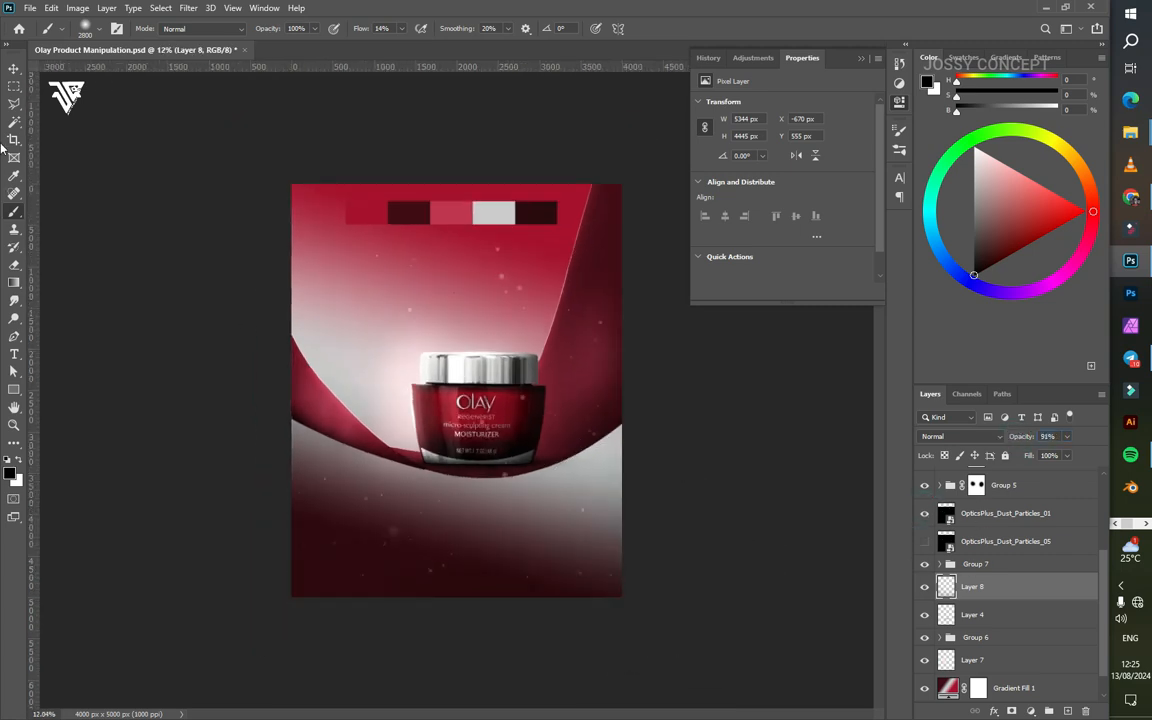
# Step: Add a layer mask to the OpticsPlus_Dust_Particles_01 layer
pyautogui.press('v')
pyautogui.click(1005, 513)
pyautogui.click(1011, 711)
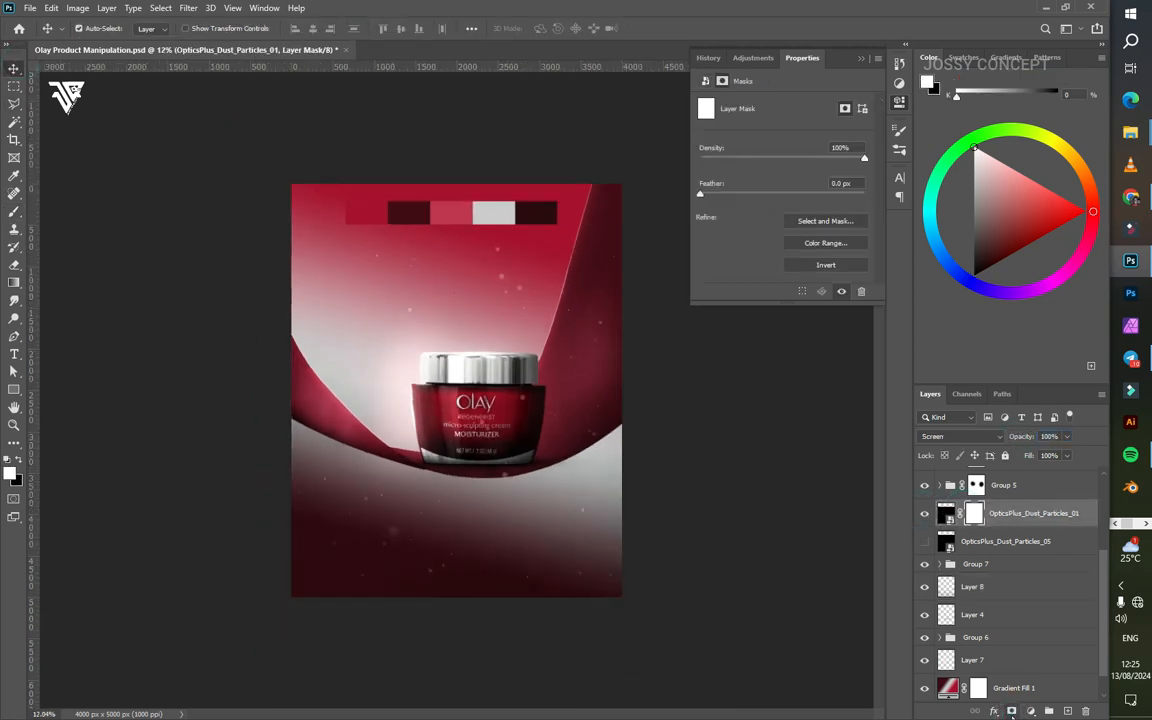
# Step: Paint white on the OpticsPlus_Dust_Particles_01 mask to reveal dust only around the jar
pyautogui.click(13, 211)
pyautogui.click(474, 402)
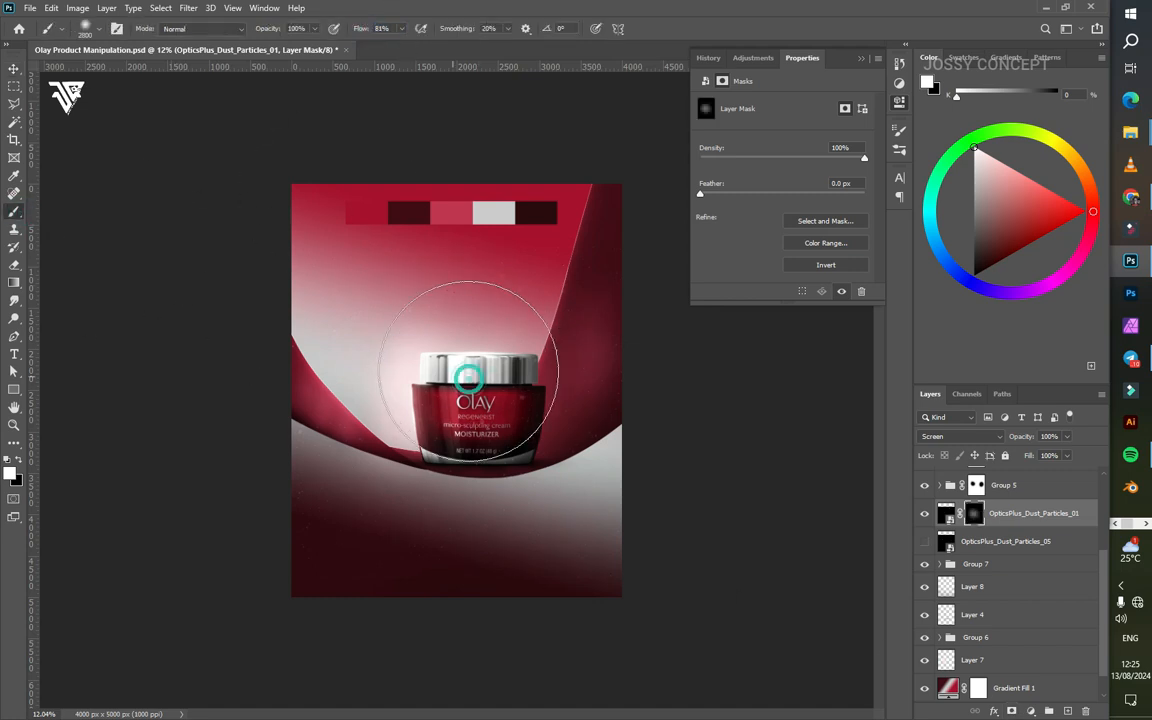
pyautogui.scroll(3, 454, 392)
# Step: Move both dust particle layers below Group 6 and paint more white on the OpticsPlus_Dust_Particles_01 mask
pyautogui.moveTo(990, 513); pyautogui.dragTo(986, 645)
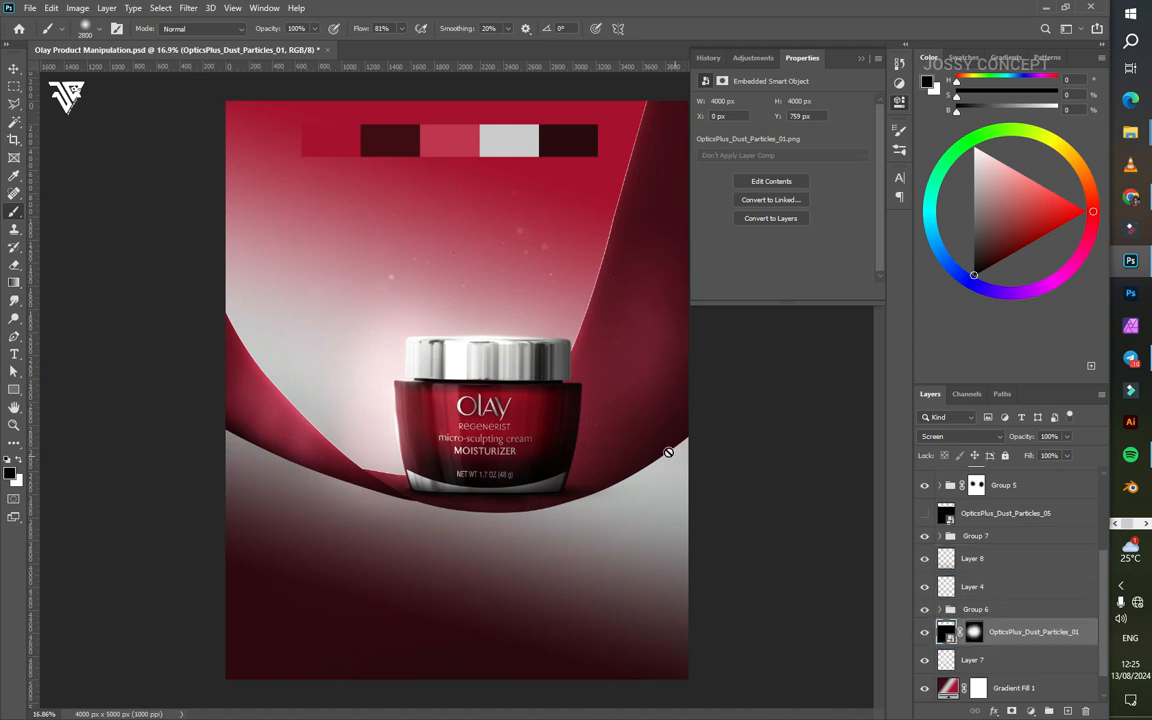
pyautogui.click(974, 631)
pyautogui.click(430, 374)
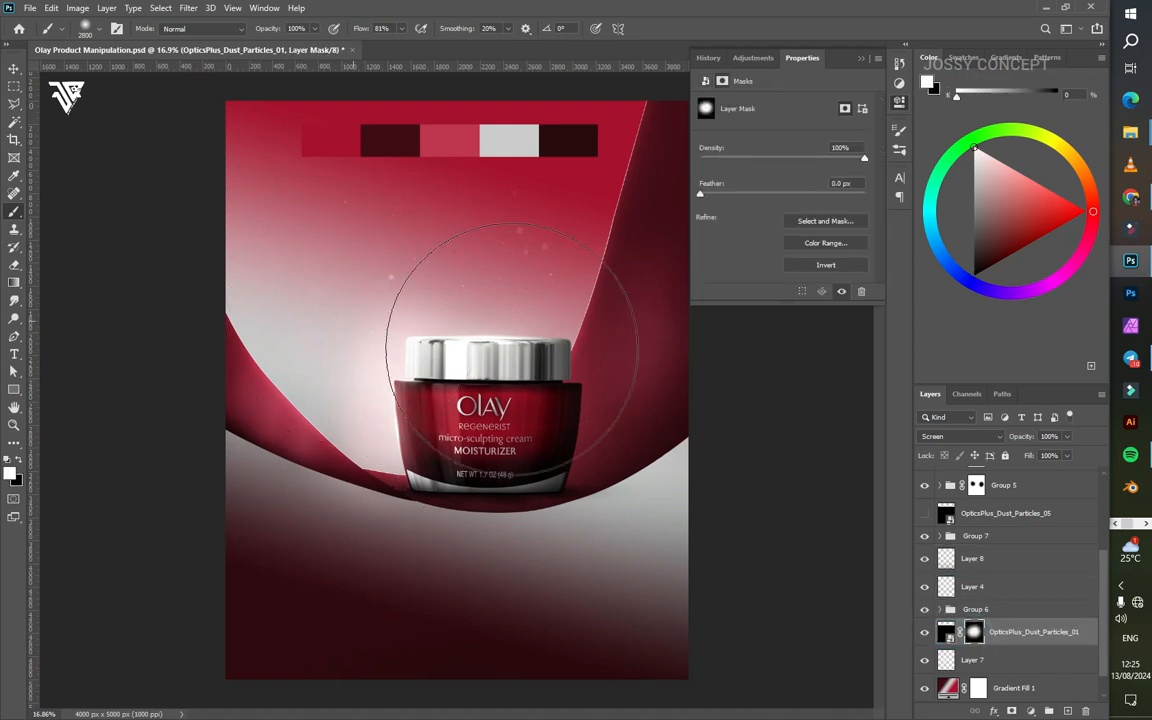
pyautogui.moveTo(975, 518); pyautogui.dragTo(960, 620)
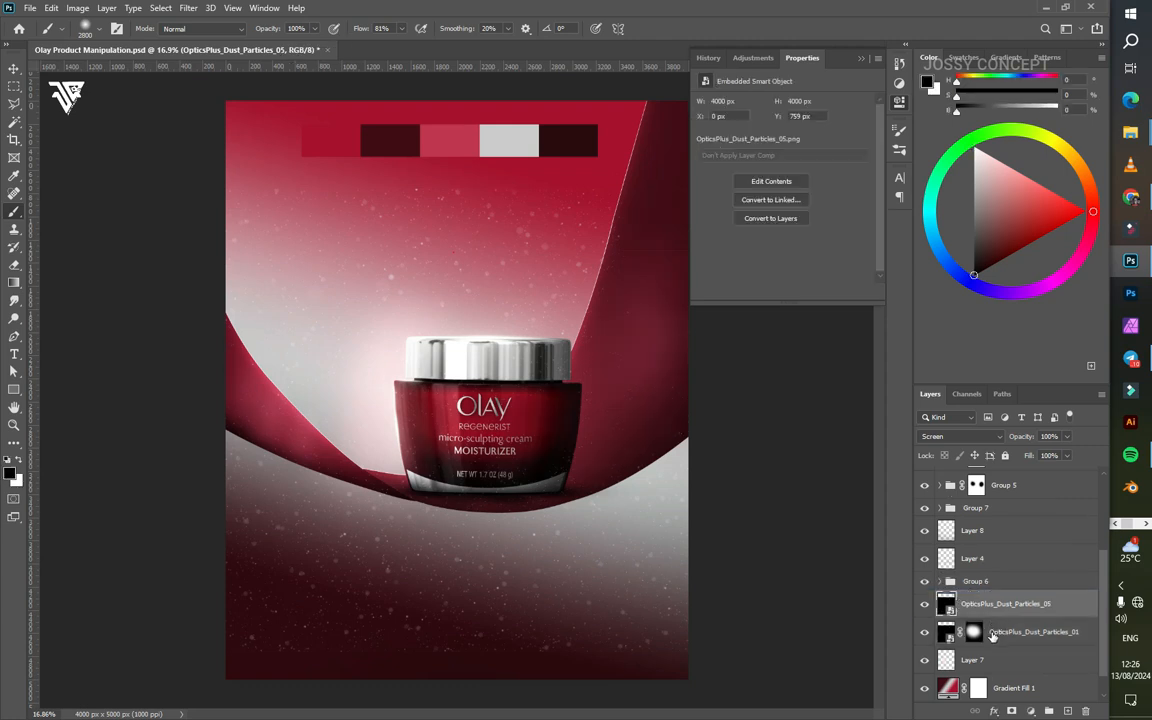
pyautogui.click(1013, 707)
pyautogui.hotkey('ctrl', 'i')
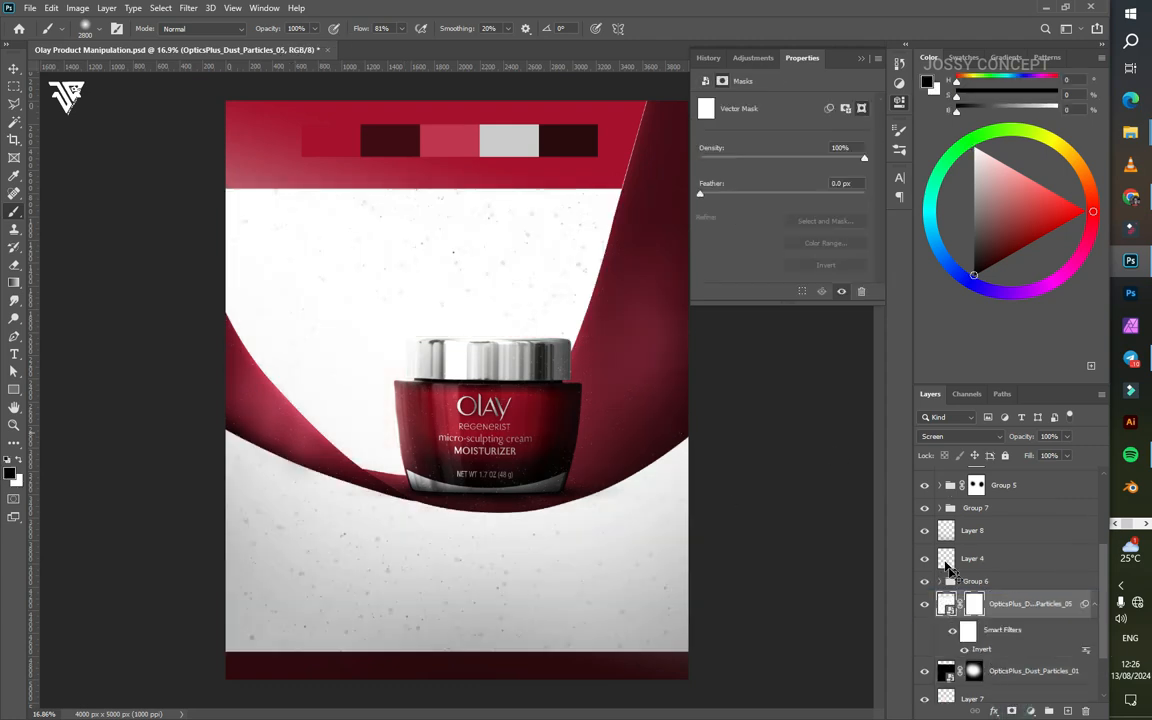
pyautogui.hotkey('ctrl', 'z')
pyautogui.rightClick(975, 605)
pyautogui.click(1005, 662)
# Step: Add an inverted layer mask to OpticsPlus_Dust_Particles_05 and paint in soft dust on both sides of the flyer
pyautogui.keyDown('alt'); pyautogui.click(1013, 711); pyautogui.keyUp('alt')
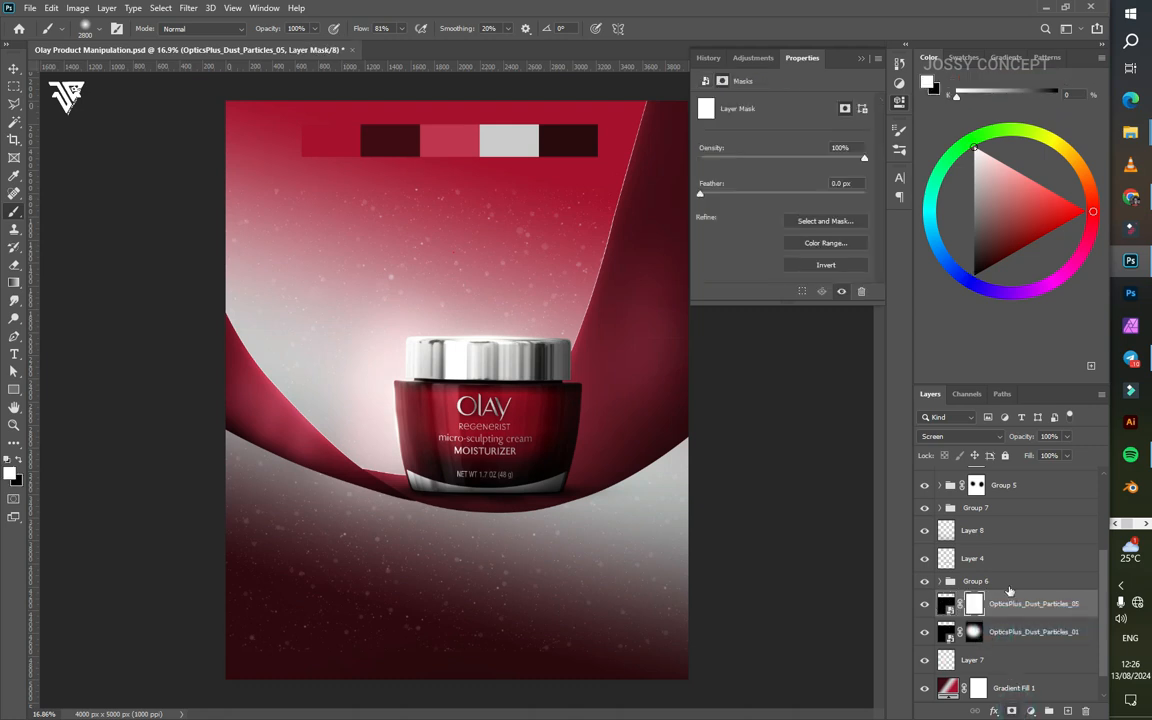
pyautogui.click(285, 323)
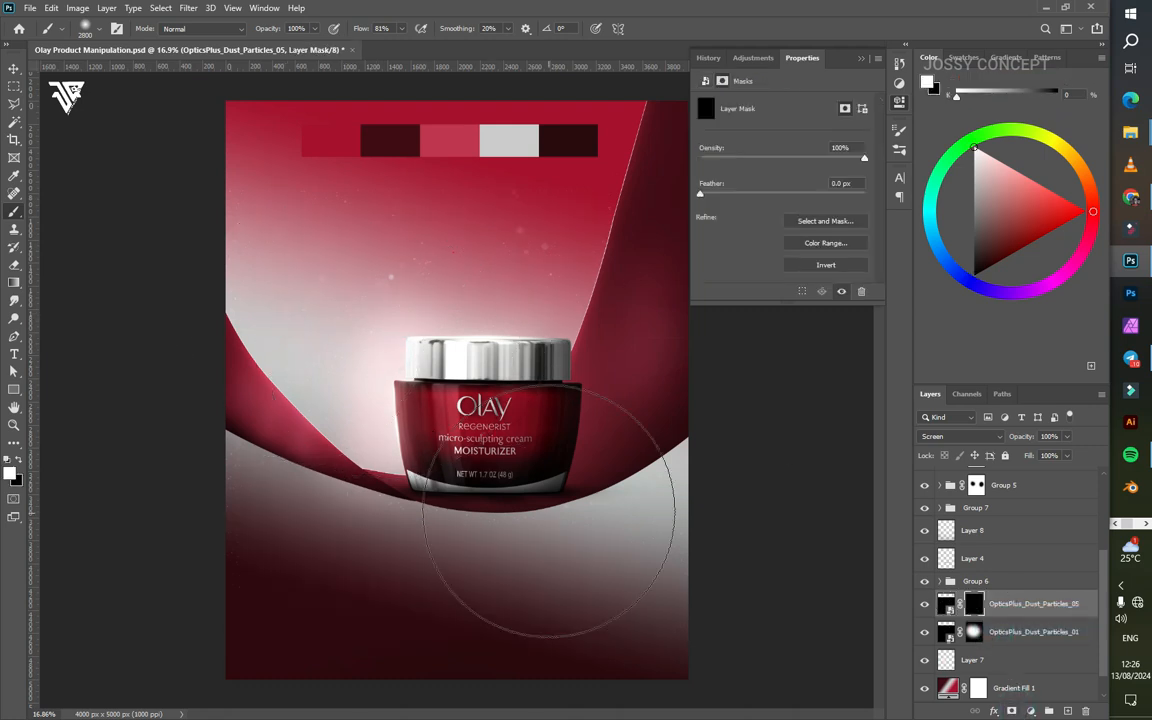
pyautogui.click(614, 524)
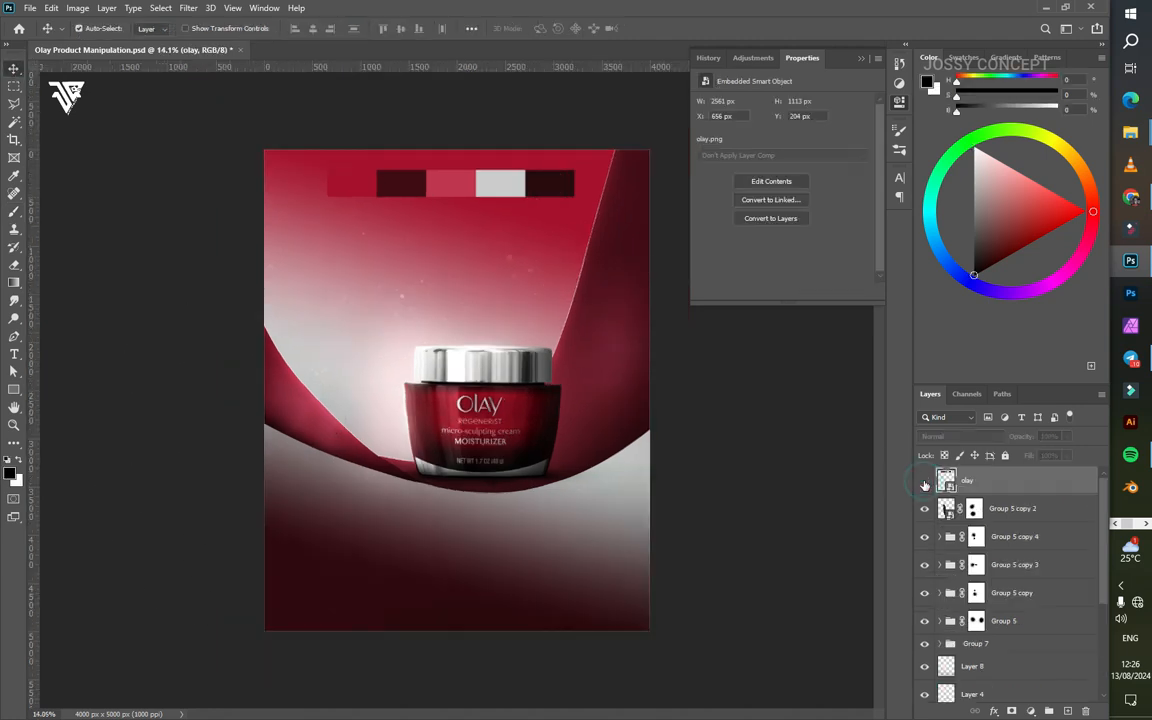
# Step: Hide the olay layer and group all artwork layers between it and the Background
pyautogui.click(925, 484)
pyautogui.scroll(1, 327, 321)
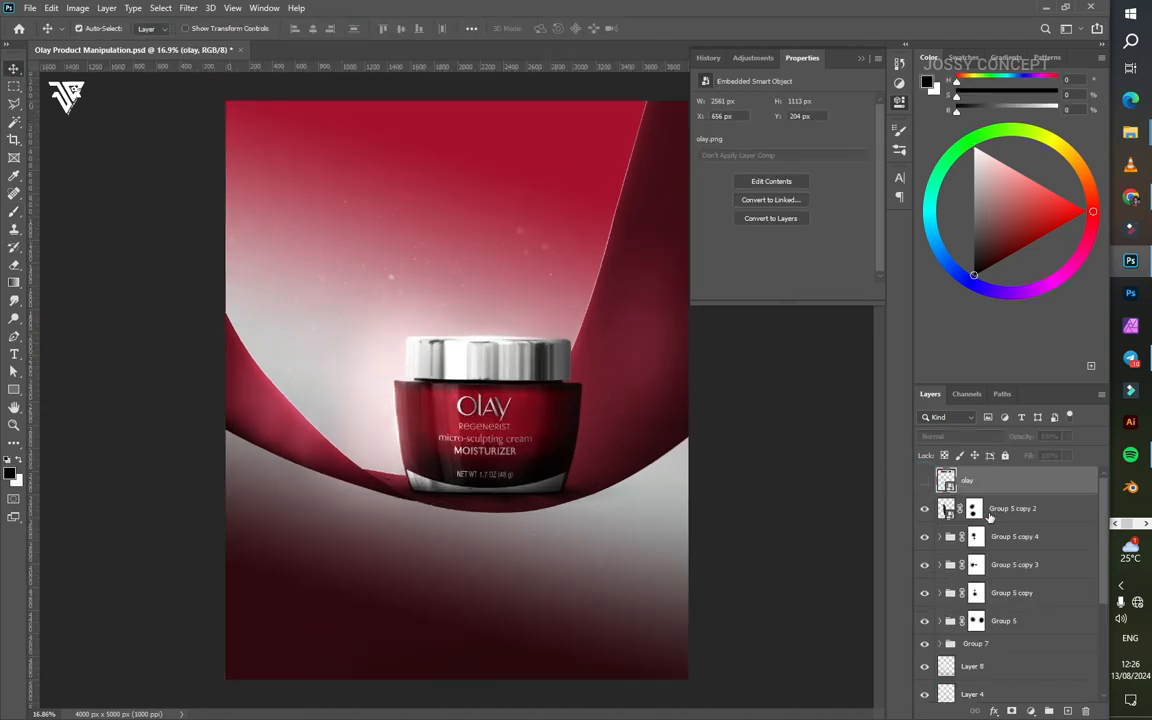
pyautogui.click(990, 516)
pyautogui.scroll(-5, 990, 517)
pyautogui.keyDown('shift'); pyautogui.click(998, 663); pyautogui.keyUp('shift')
pyautogui.hotkey('ctrl', 'g')
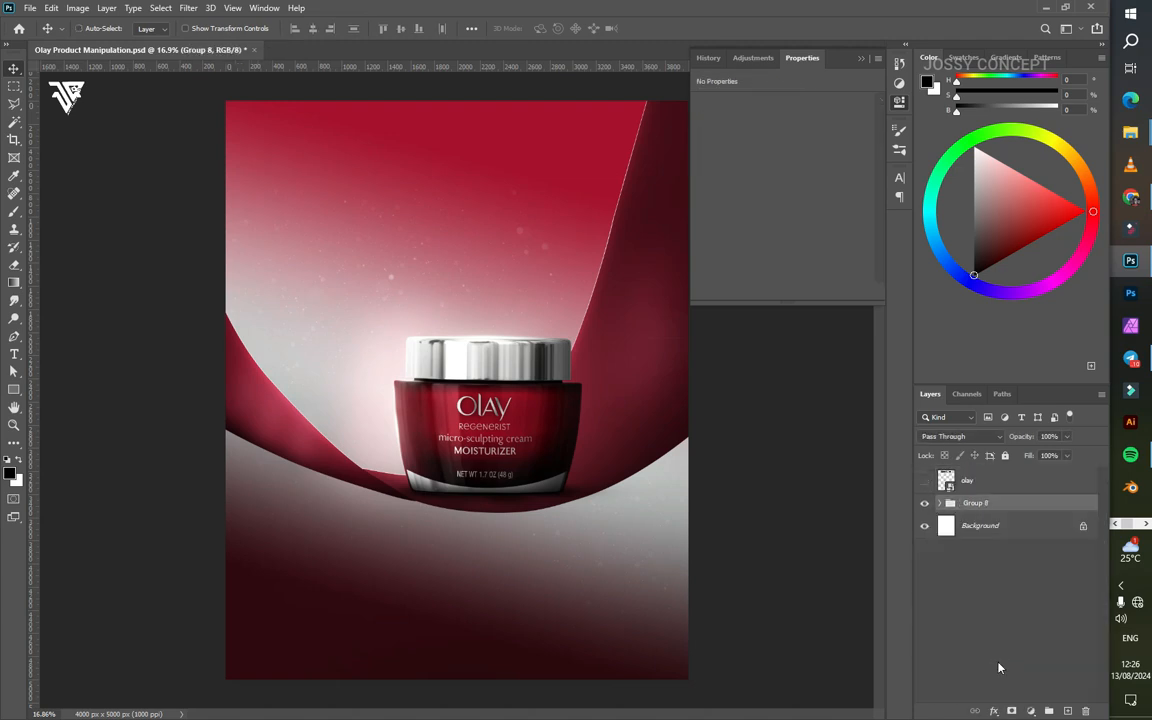
# Step: Stamp the visible artwork into a new merged layer, convert it to a smart object, and save the document
pyautogui.hotkey('ctrl', 'shift', 'alt', 'e')
pyautogui.rightClick(1025, 509)
pyautogui.click(895, 327)
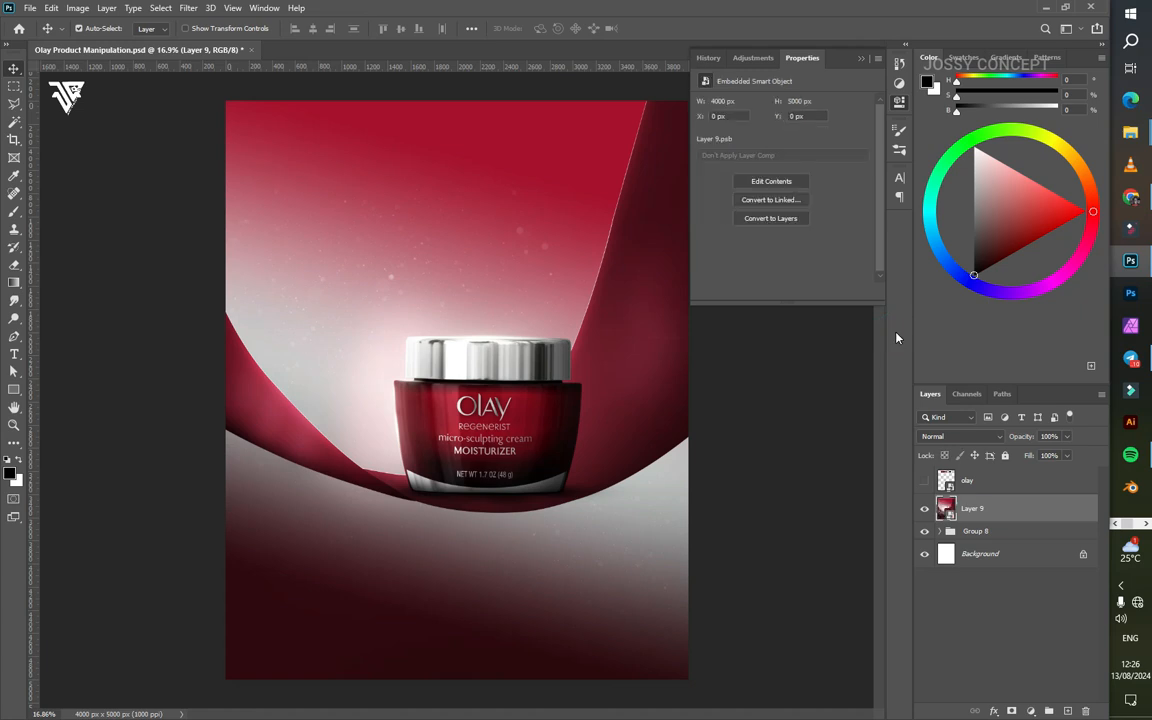
pyautogui.hotkey('ctrl', 's')
# Step: Open the Camera Raw filter on Layer 9 with a side-by-side before/after view in a widened dialog
pyautogui.click(188, 8)
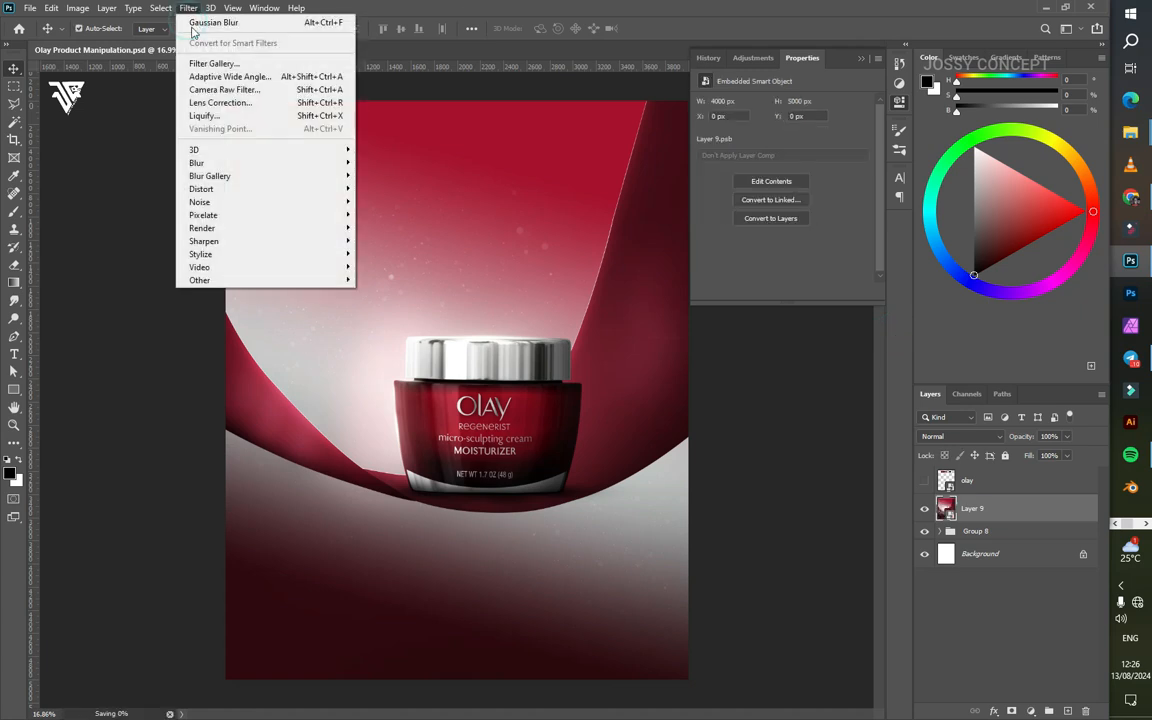
pyautogui.click(180, 85)
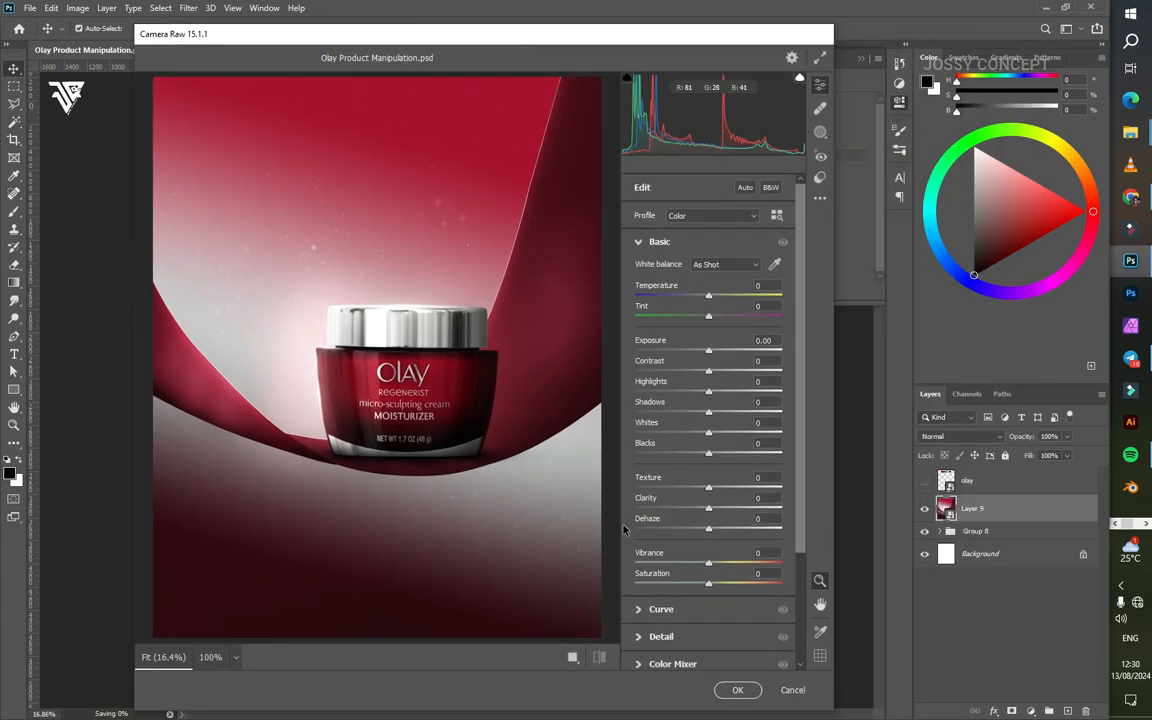
pyautogui.click(573, 660)
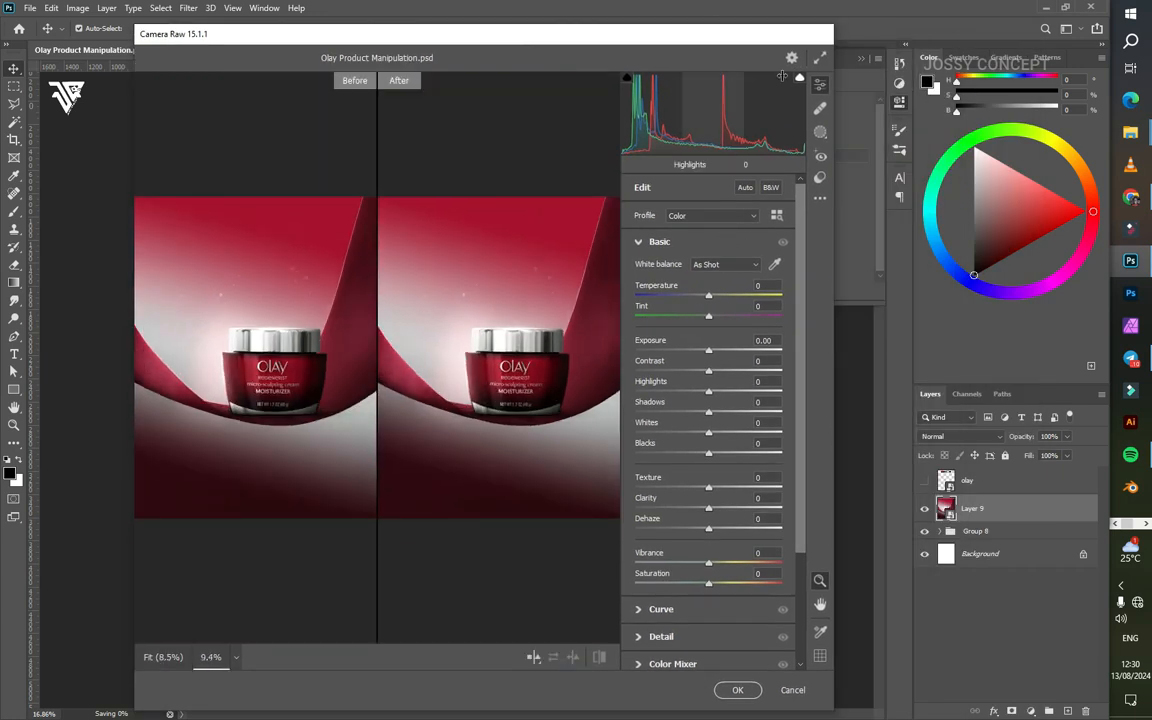
pyautogui.moveTo(1068, 134); pyautogui.dragTo(1065, 134)
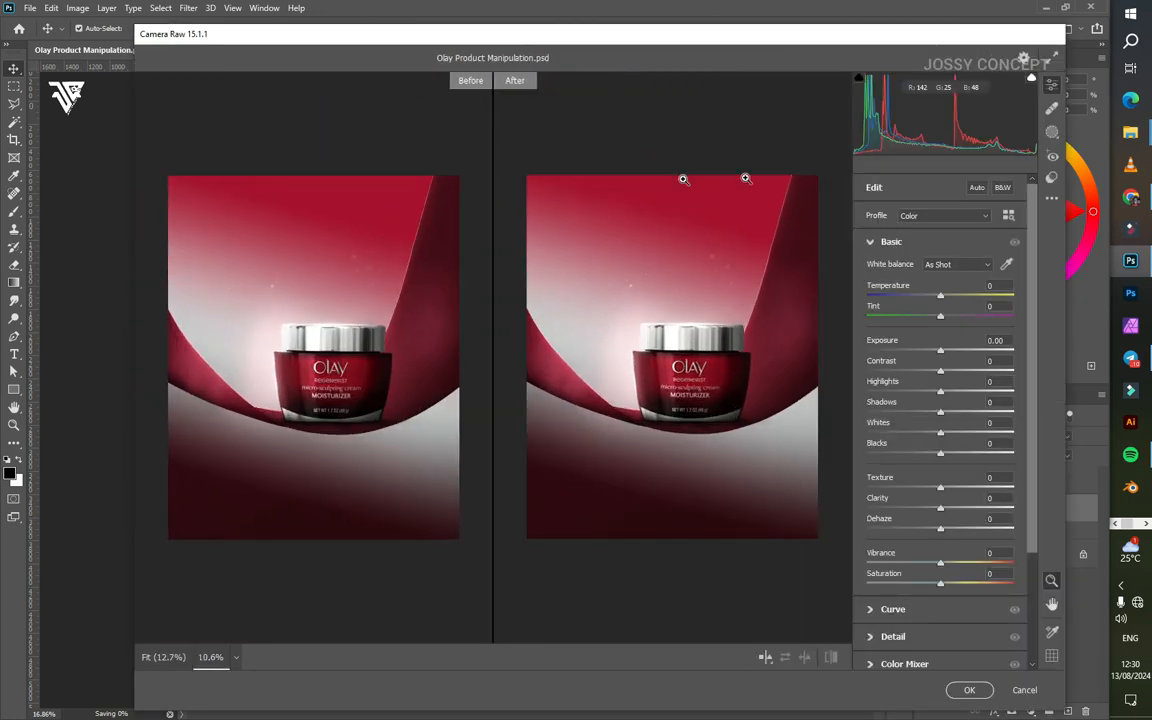
# Step: Set exposure to +0.45 and contrast to +16, lower shadows slightly, and set the curve's highlights to +7 and darks to -3
pyautogui.moveTo(939, 373)
pyautogui.mouseDown()
pyautogui.moveTo(951, 373)
pyautogui.moveTo(948, 354)
pyautogui.mouseUp()
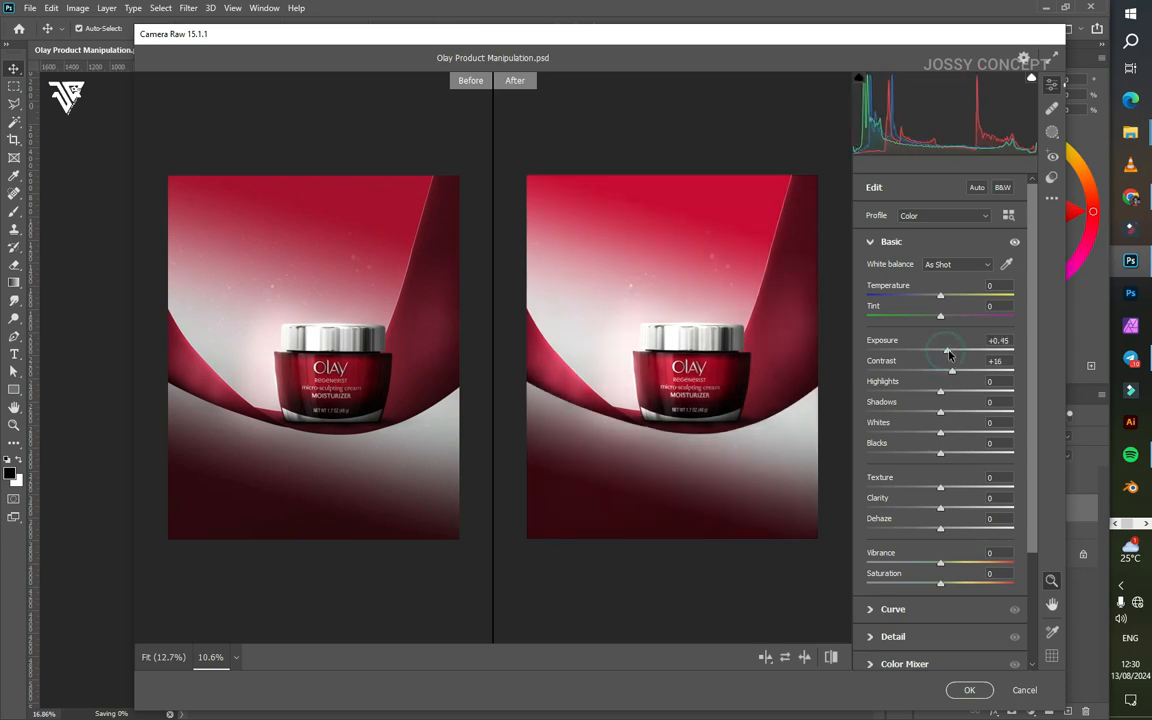
pyautogui.moveTo(940, 412); pyautogui.dragTo(937, 414)
pyautogui.click(877, 609)
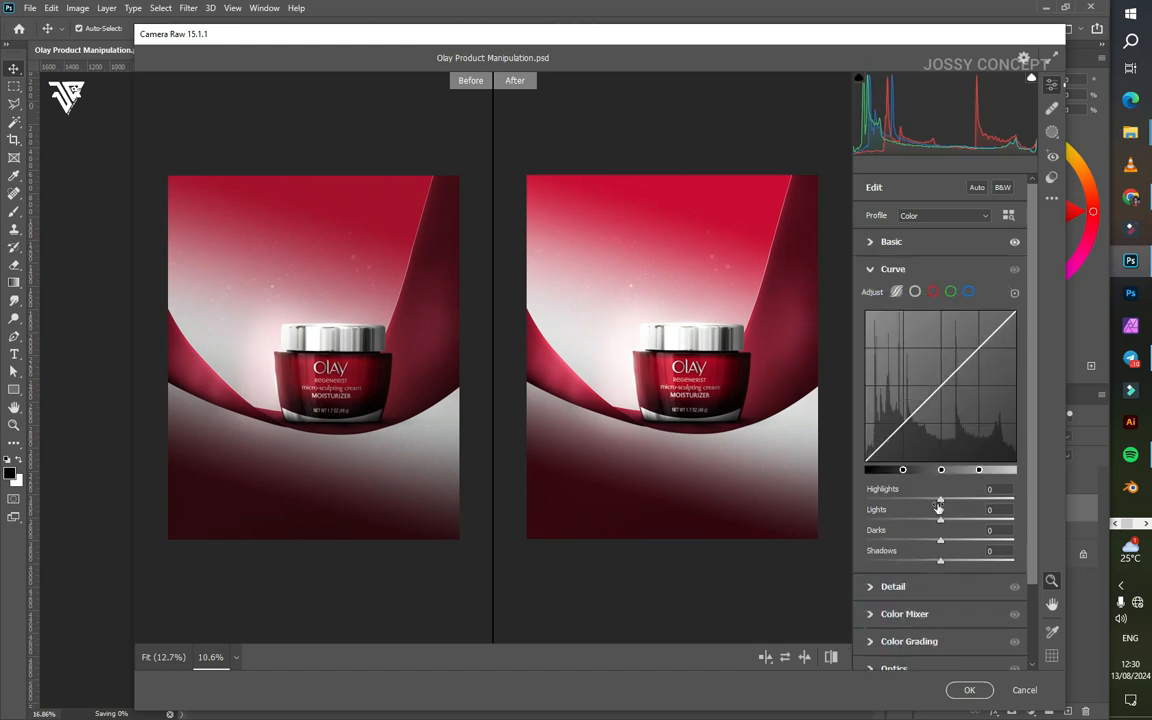
pyautogui.moveTo(938, 540); pyautogui.dragTo(938, 545)
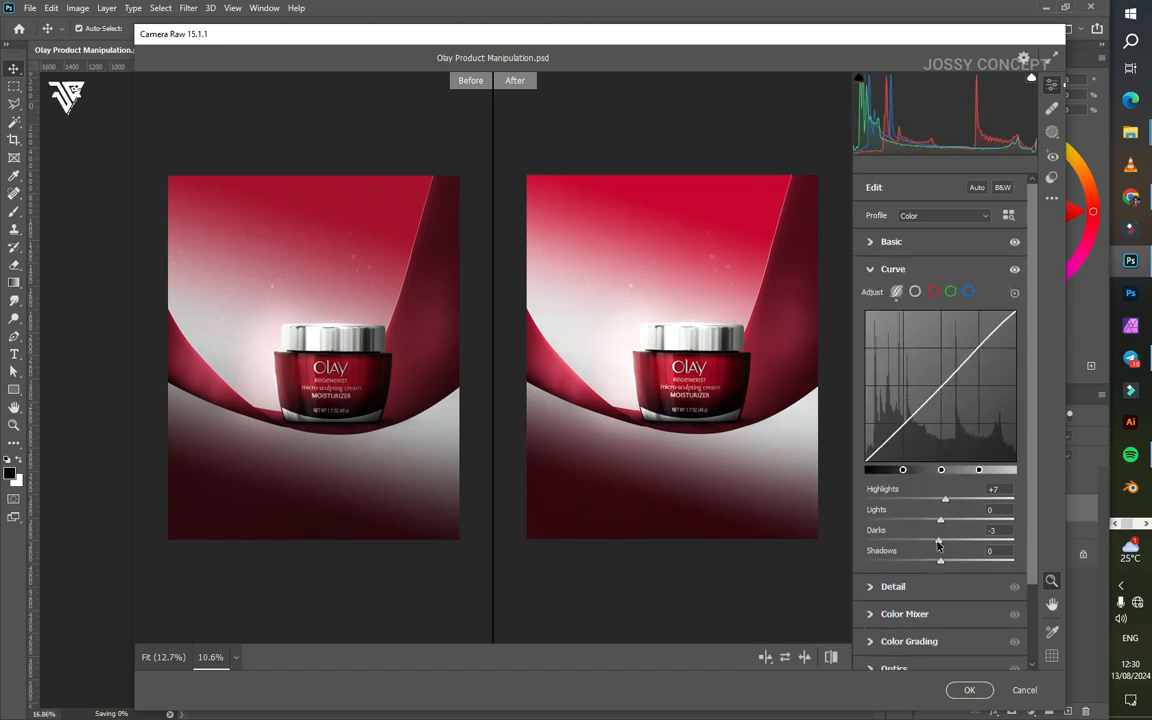
# Step: Set the reds' hue to +4 in the Color Mixer and raise their saturation slightly
pyautogui.click(905, 613)
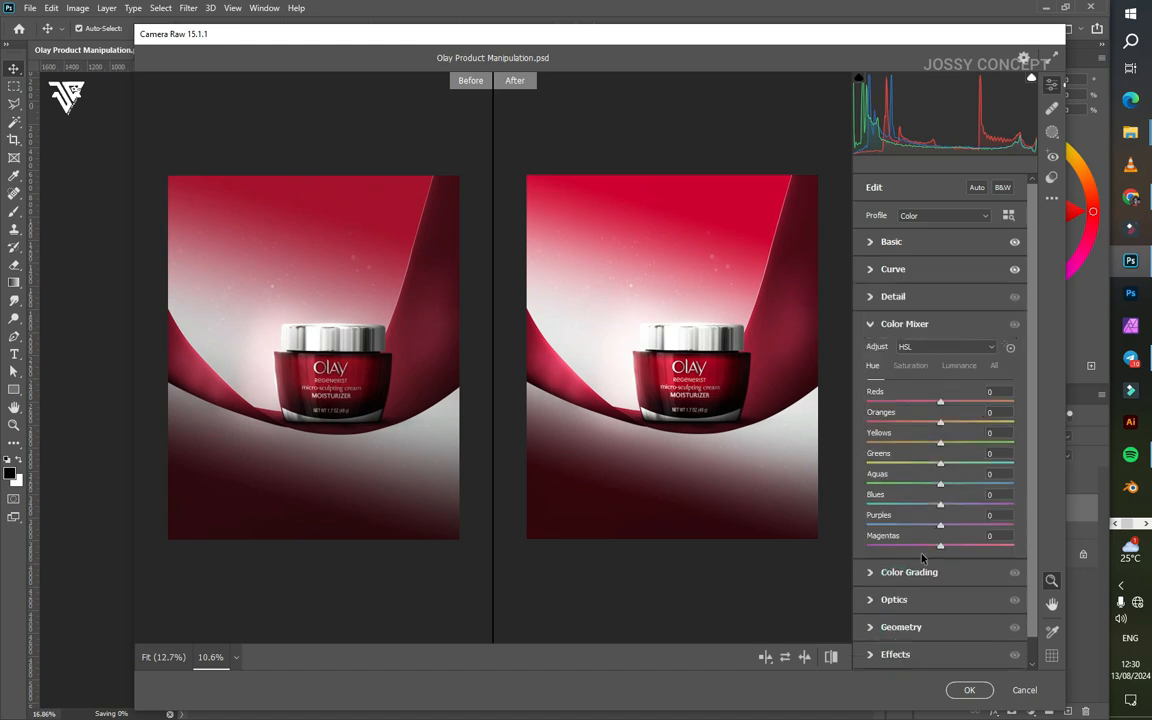
pyautogui.moveTo(941, 404); pyautogui.dragTo(944, 414)
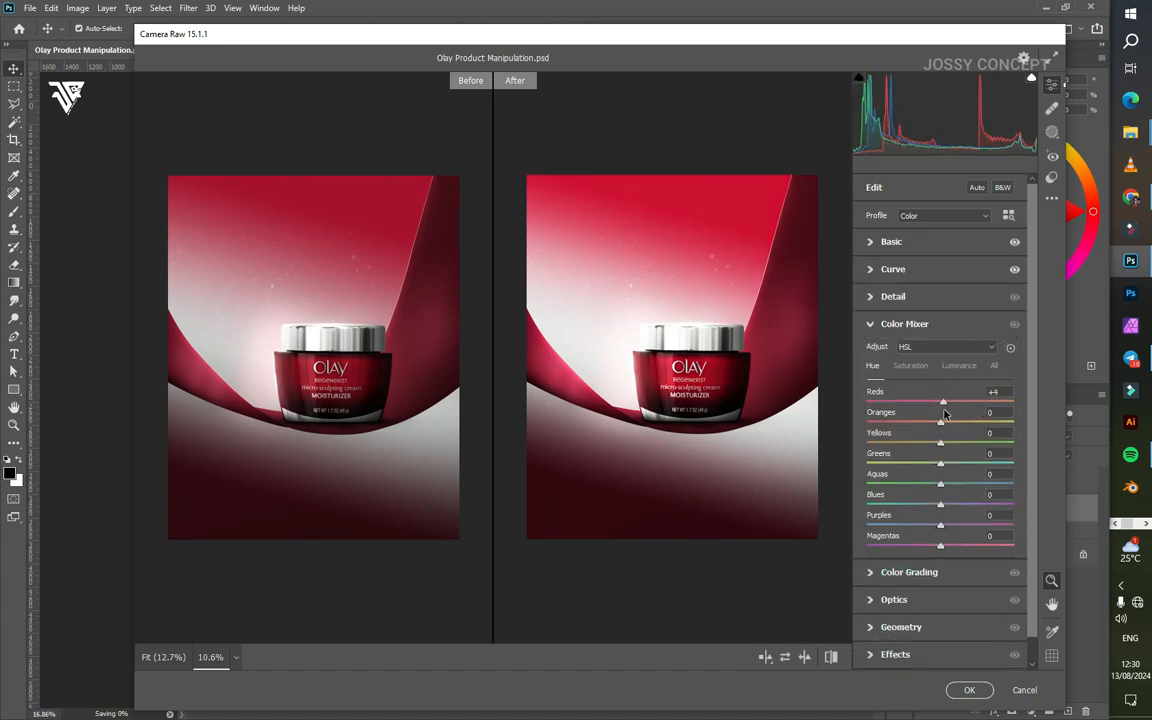
pyautogui.click(908, 366)
pyautogui.moveTo(944, 404); pyautogui.dragTo(950, 404)
# Step: Try a pinkish-red shadow tint in Color Grading, reset its saturation to 0, and set the shadow luminance to -21
pyautogui.click(906, 576)
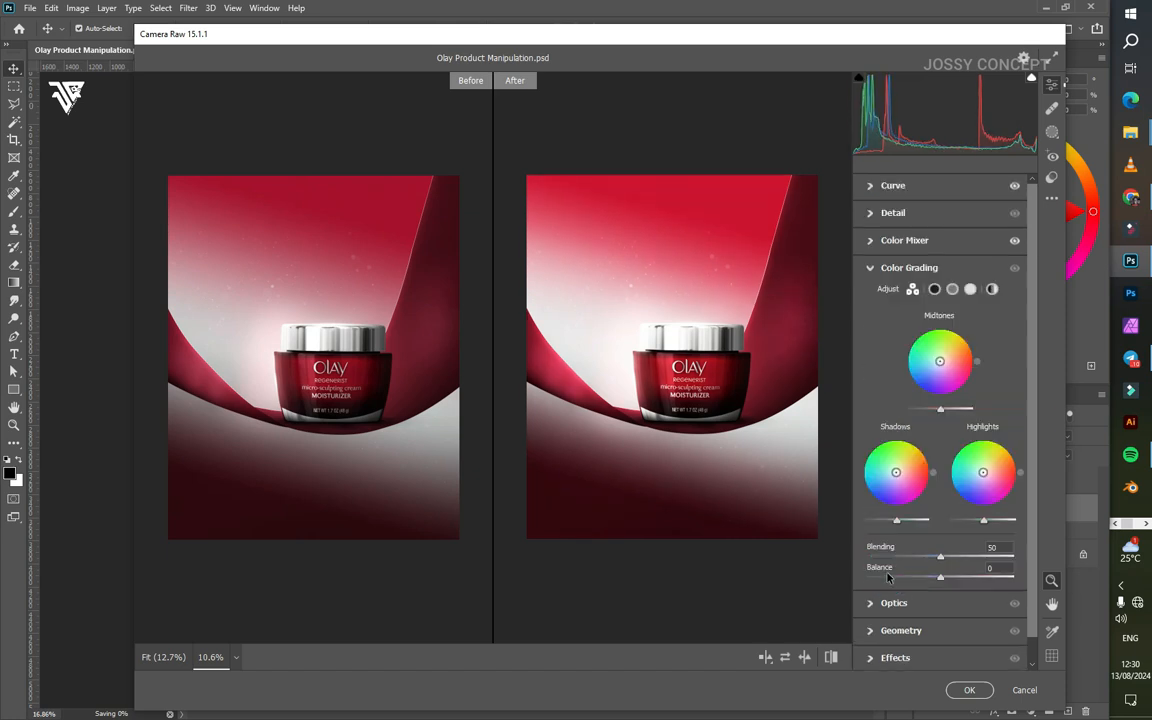
pyautogui.click(934, 290)
pyautogui.moveTo(939, 390); pyautogui.dragTo(966, 402)
pyautogui.moveTo(940, 502); pyautogui.dragTo(894, 503)
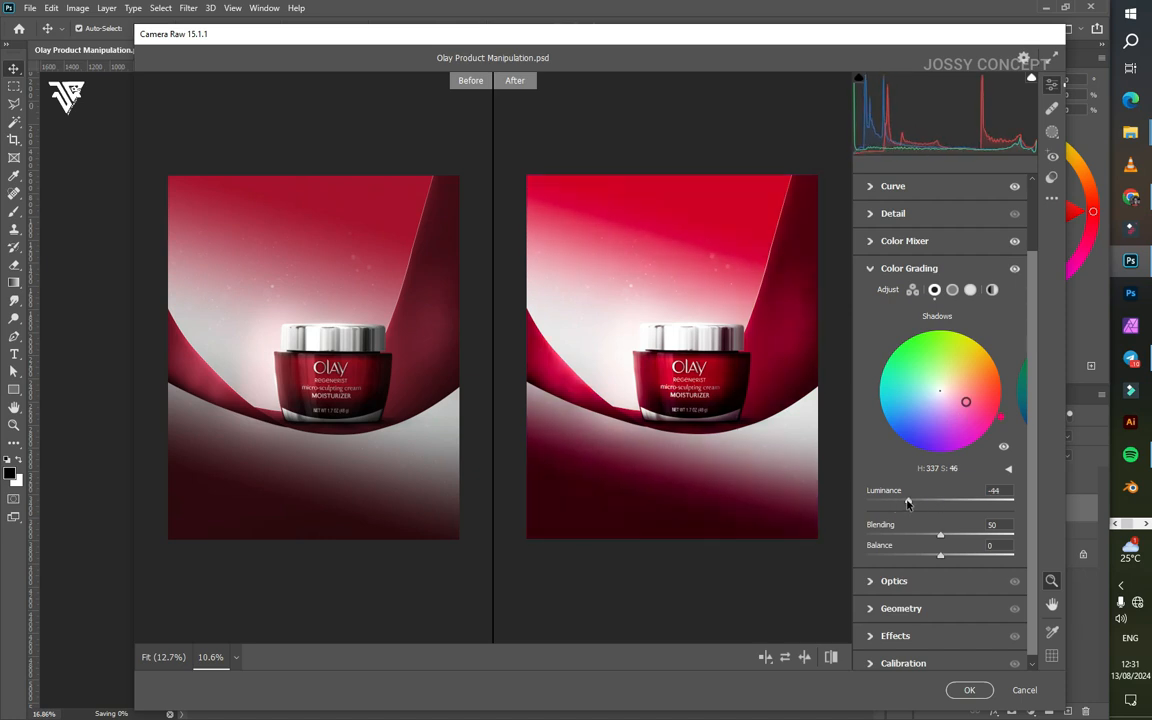
pyautogui.click(1004, 447)
pyautogui.click(1004, 448)
pyautogui.moveTo(963, 402); pyautogui.dragTo(940, 391)
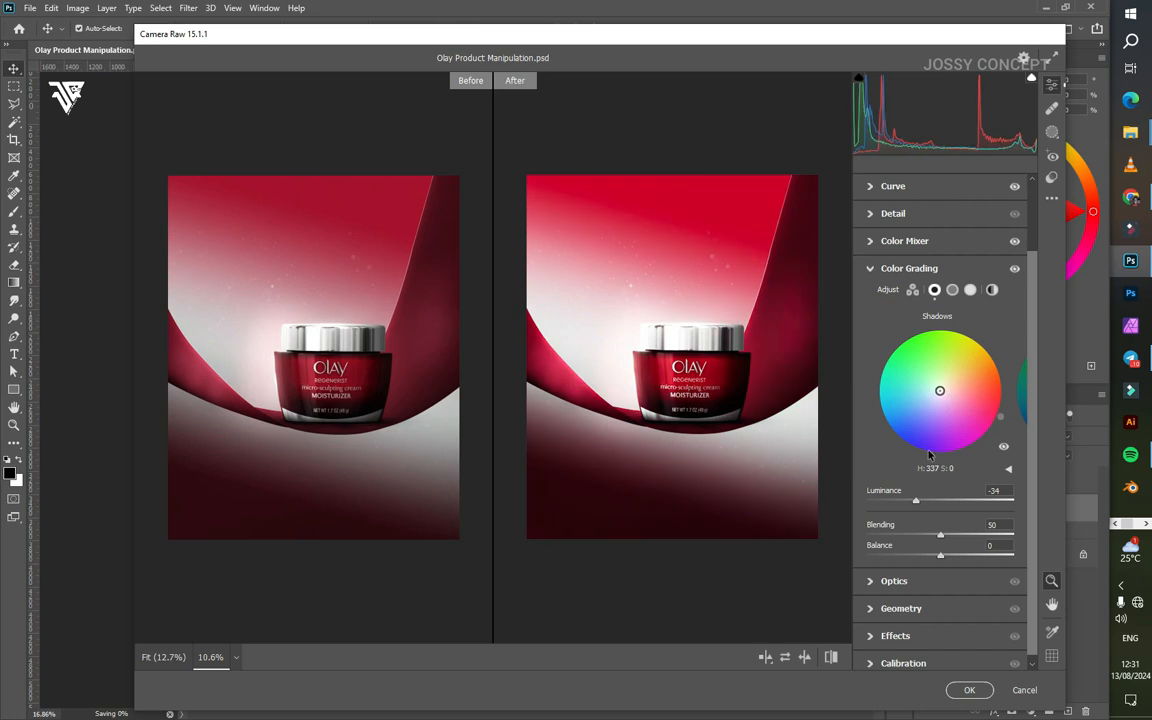
pyautogui.moveTo(918, 503); pyautogui.dragTo(925, 502)
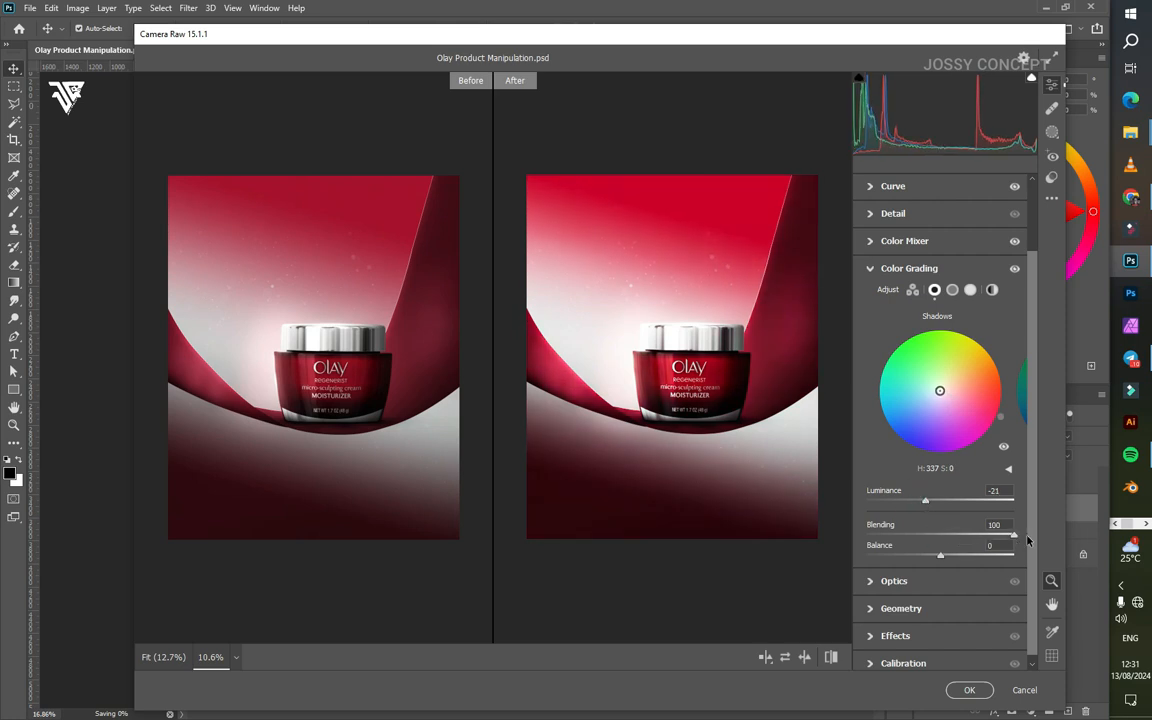
# Step: Set the Color Grading midtone luminance to +22 with blending at 8, and apply the Camera Raw filter
pyautogui.click(952, 290)
pyautogui.moveTo(940, 501); pyautogui.dragTo(958, 503)
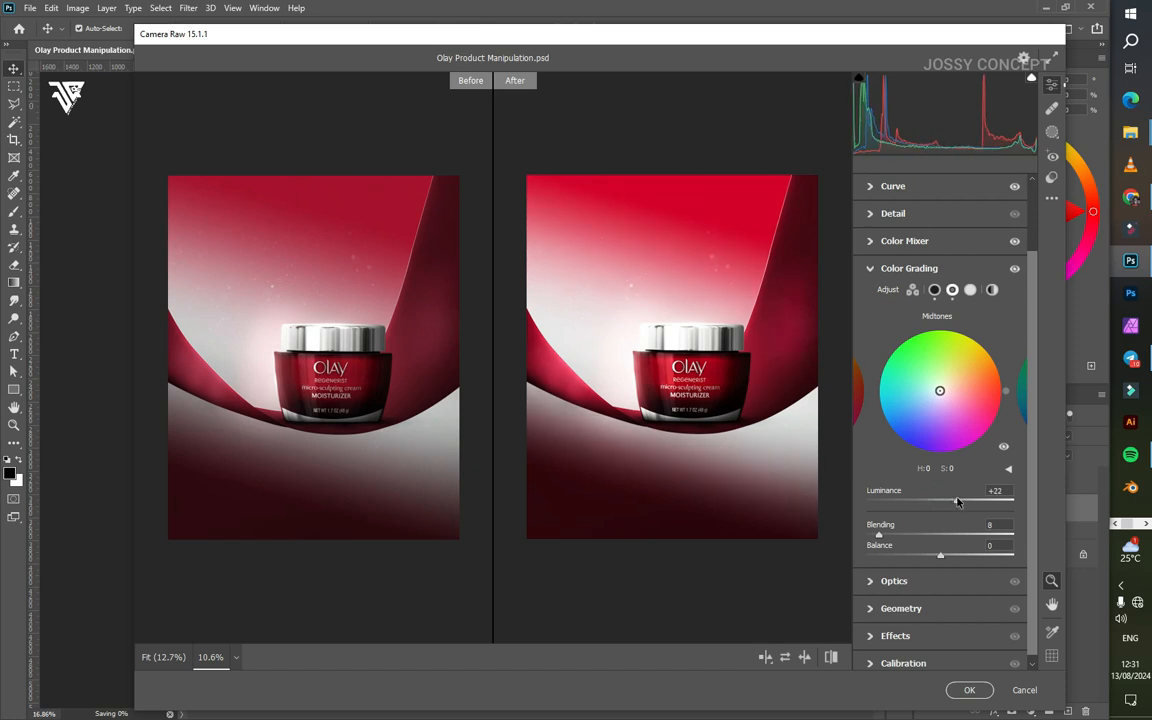
pyautogui.scroll(-1, 912, 605)
pyautogui.press('Return')
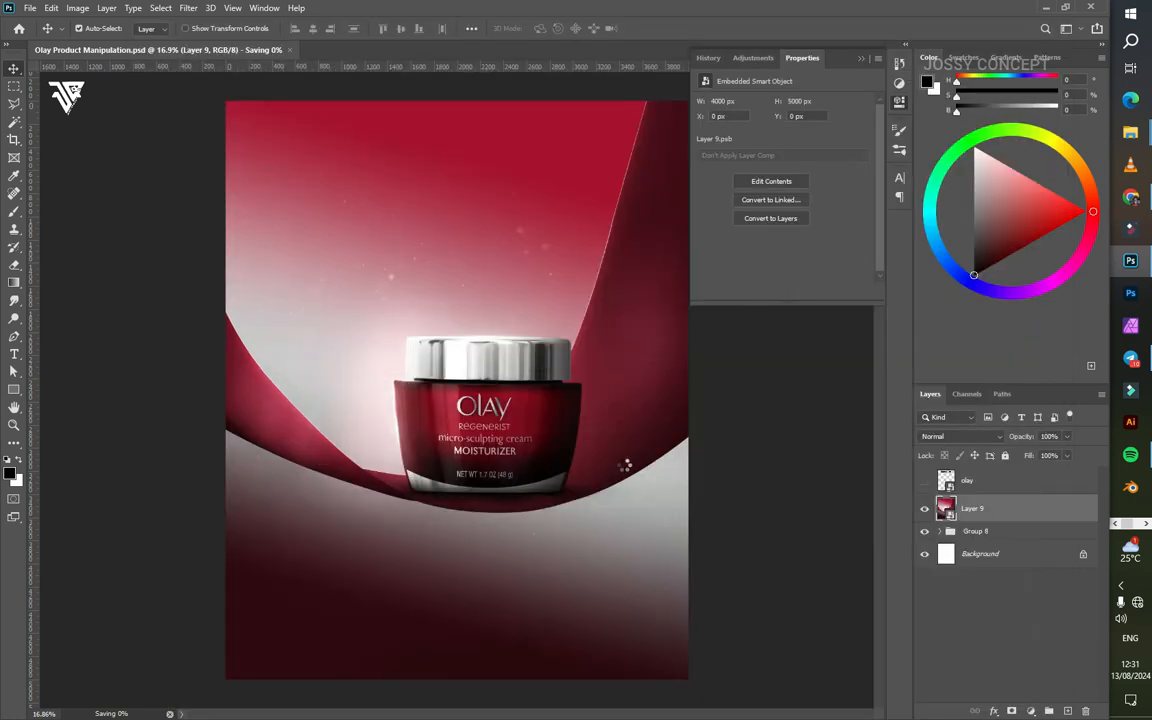
# Step: Compare the flyer with and without Layer 9, and add a Brightness/Contrast adjustment above it with brightness -15
pyautogui.scroll(-3, 623, 463)
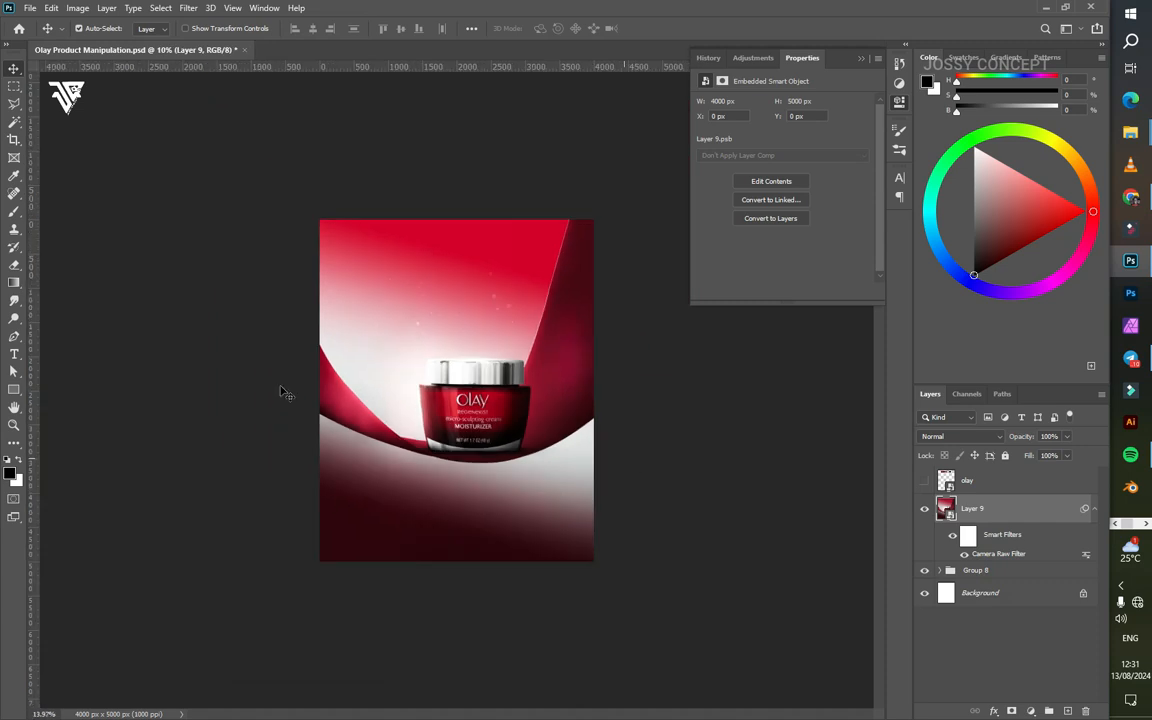
pyautogui.scroll(5, 283, 391)
pyautogui.scroll(-3, 593, 331)
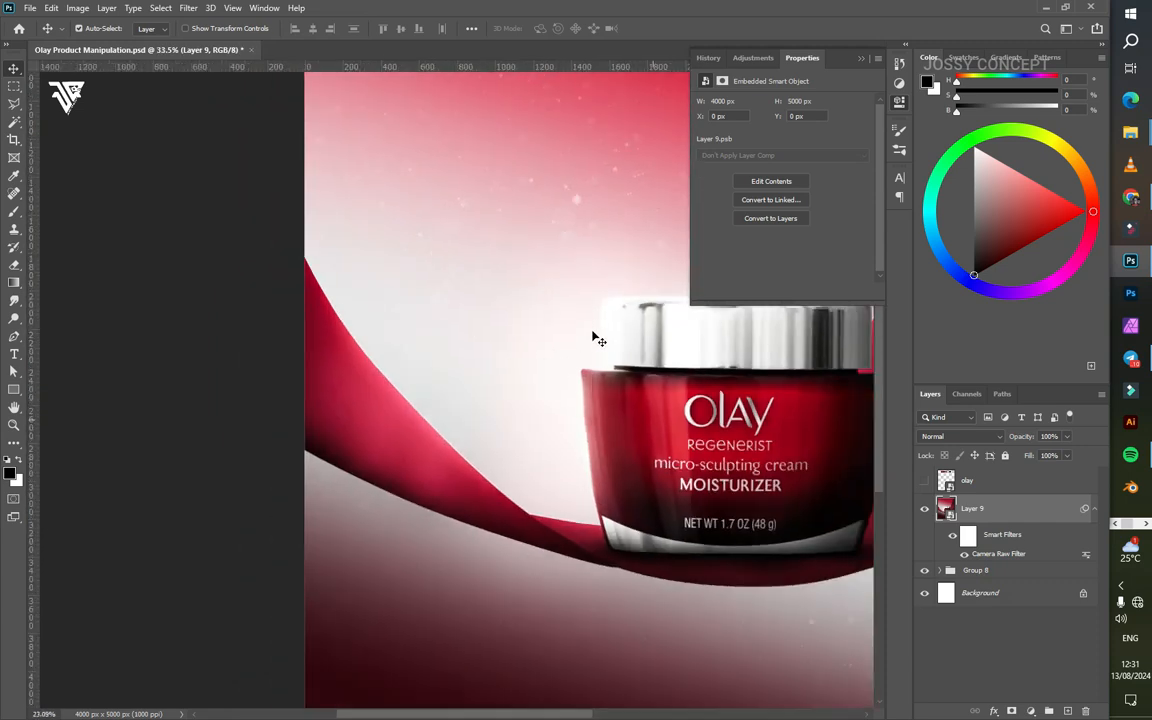
pyautogui.click(923, 509)
pyautogui.click(923, 509)
pyautogui.scroll(4, 661, 361)
pyautogui.click(1030, 711)
pyautogui.click(980, 512)
pyautogui.moveTo(768, 145); pyautogui.dragTo(773, 142)
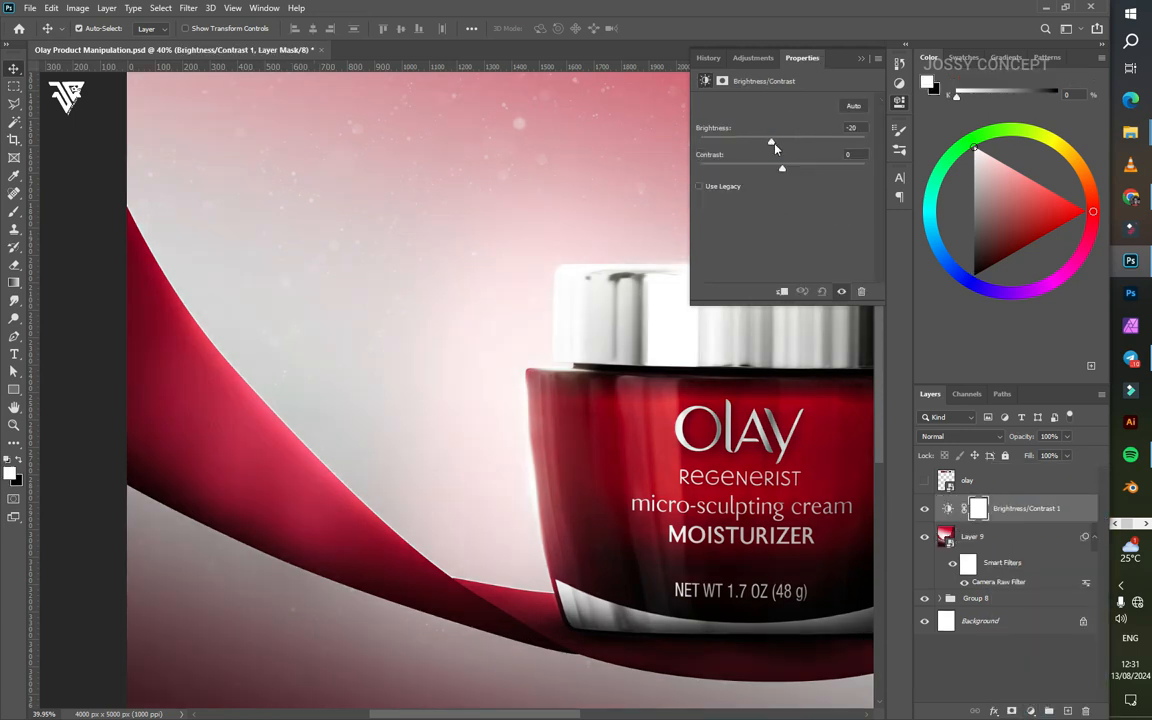
# Step: Compare the flyer with and without the Brightness/Contrast adjustment and the Camera Raw-graded layer
pyautogui.scroll(-4, 537, 193)
pyautogui.click(924, 509)
pyautogui.click(924, 509)
pyautogui.click(925, 510)
pyautogui.click(925, 510)
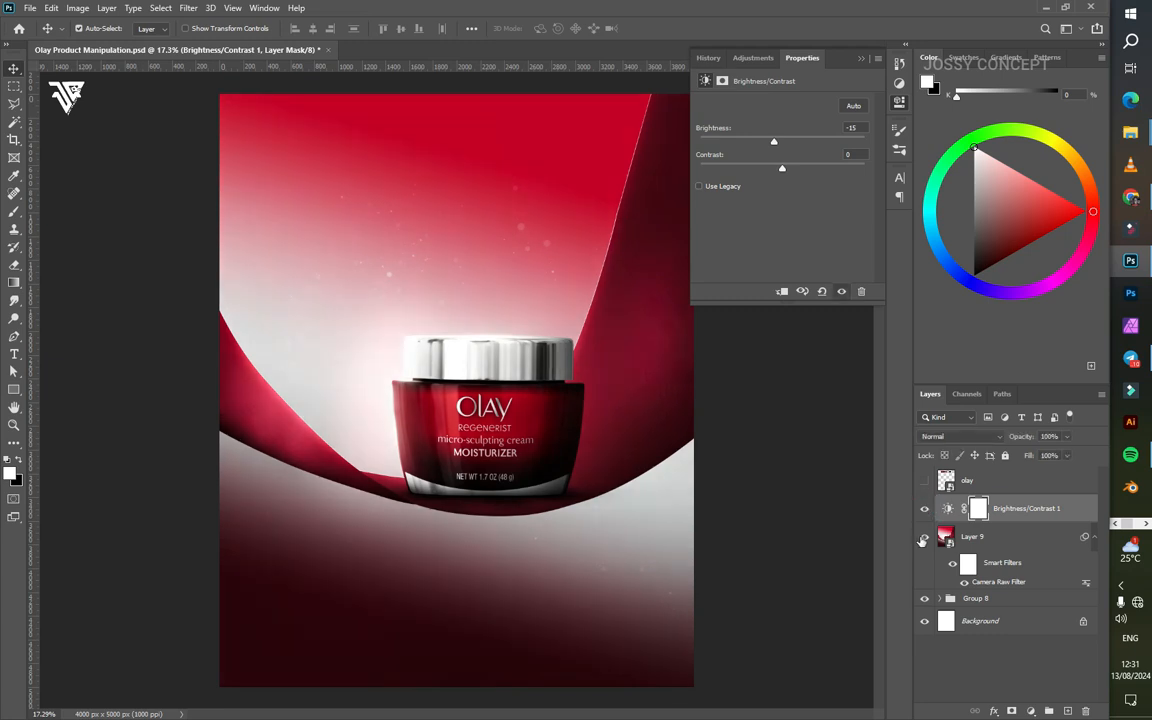
pyautogui.click(926, 534)
pyautogui.click(924, 509)
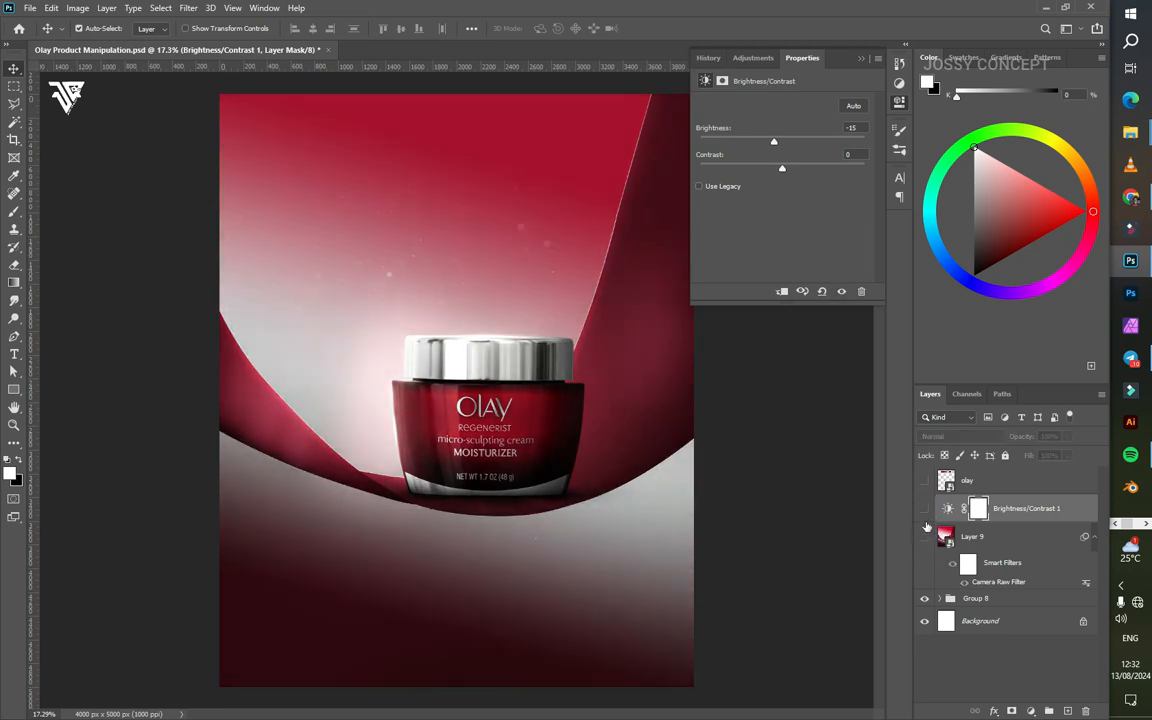
pyautogui.click(924, 536)
pyautogui.click(924, 509)
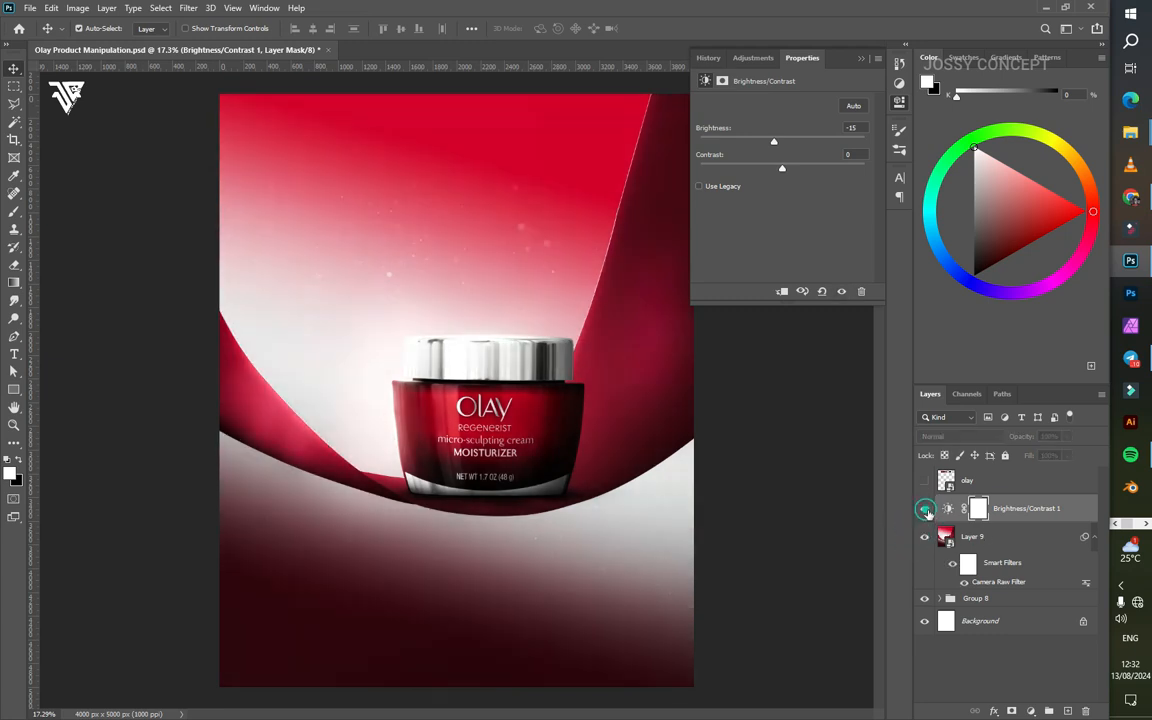
# Step: Group the Brightness/Contrast adjustment with Layer 9 and compare the flyer with the group hidden and shown
pyautogui.keyDown('shift'); pyautogui.click(995, 532); pyautogui.keyUp('shift')
pyautogui.hotkey('ctrl', 'g')
pyautogui.click(920, 504)
pyautogui.click(918, 503)
pyautogui.click(920, 503)
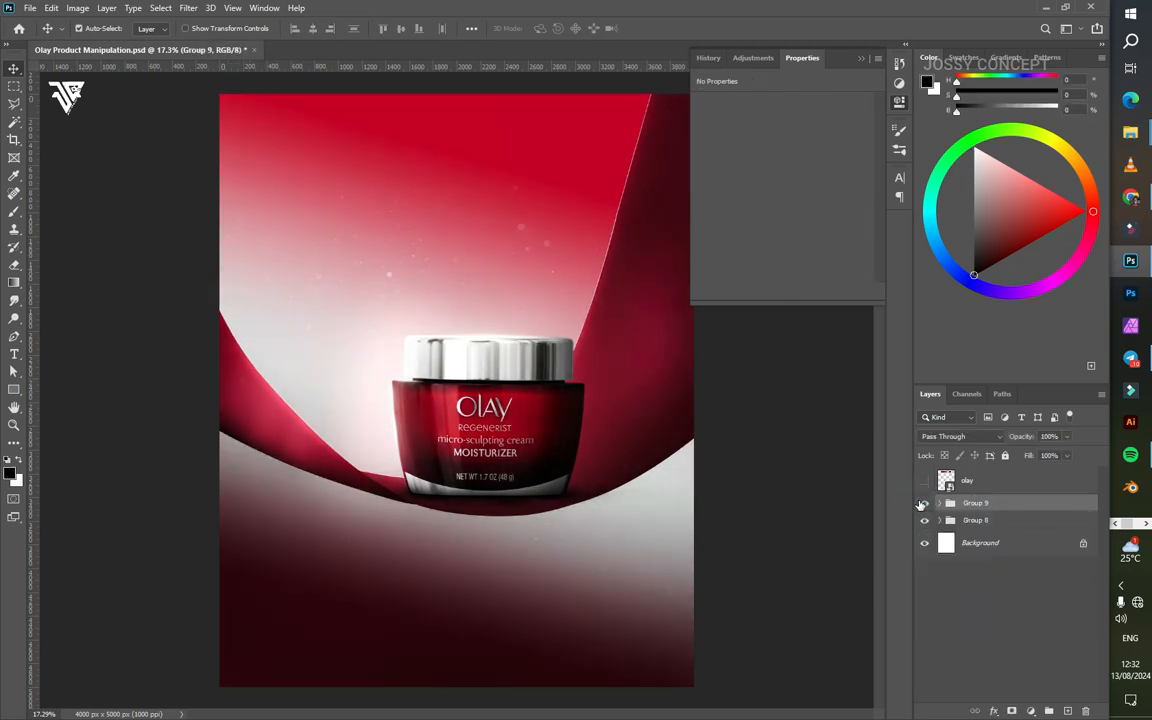
pyautogui.scroll(-2, 382, 247)
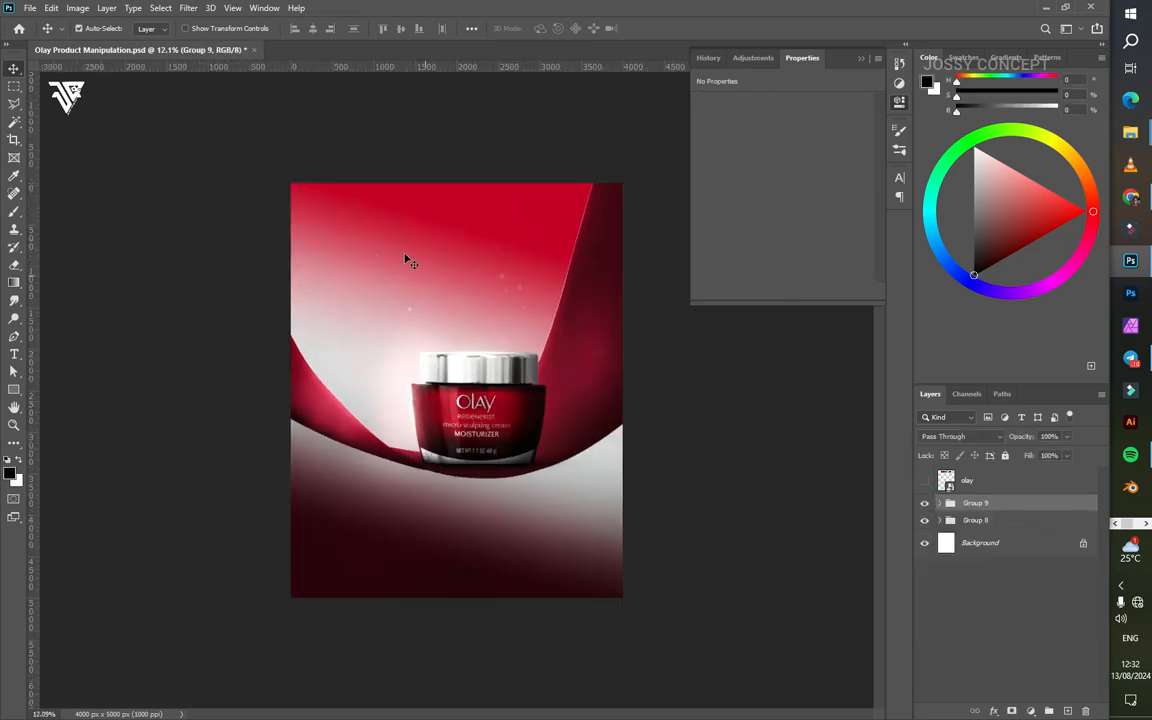
pyautogui.scroll(4, 400, 258)
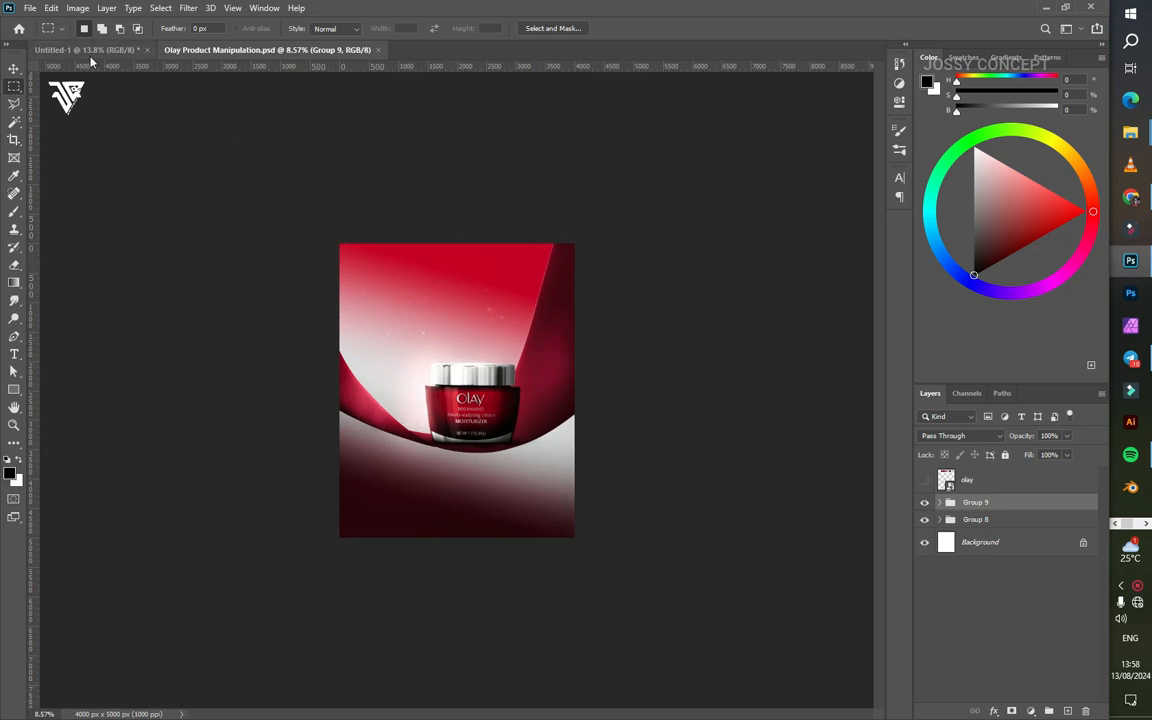
# Step: In the Untitled-1 document, select a narrow full-height strip along the canvas's left edge and add a linear Gradient Fill layer to it
pyautogui.click(85, 49)
pyautogui.moveTo(268, 154); pyautogui.dragTo(285, 700)
pyautogui.click(1030, 710)
pyautogui.click(1021, 486)
pyautogui.click(515, 215)
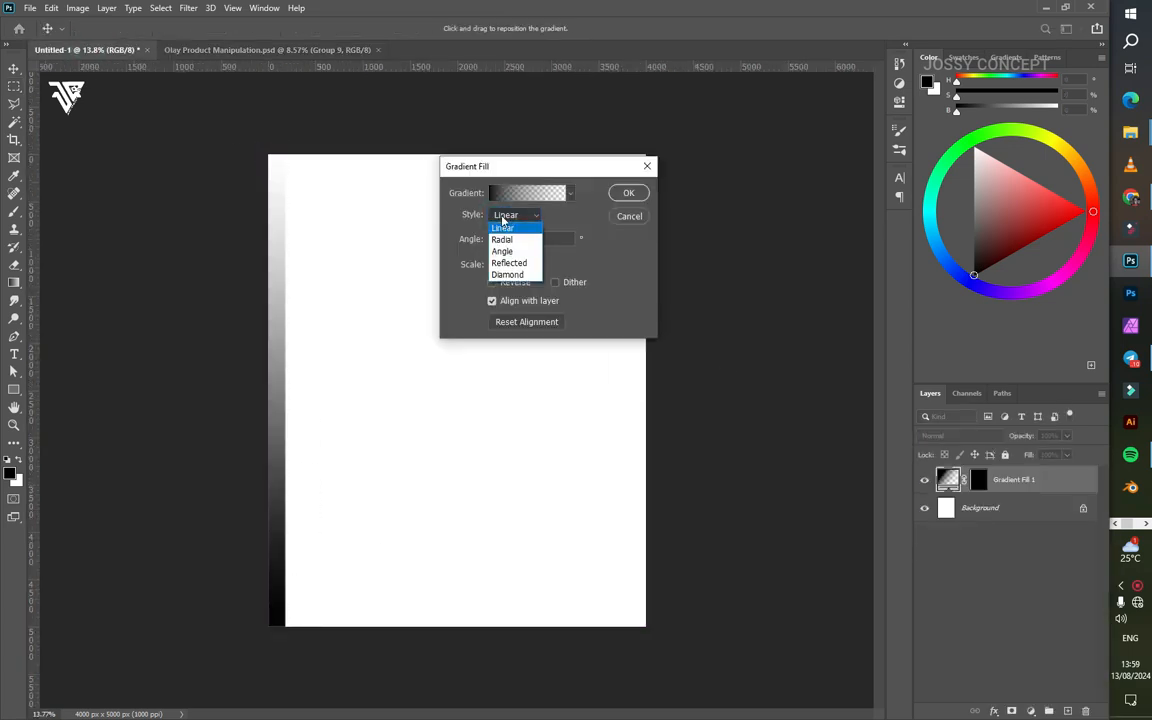
pyautogui.click(506, 226)
# Step: Set the strip's gradient fill to black-to-white with an angle of 0° and apply it
pyautogui.click(540, 193)
pyautogui.click(725, 228)
pyautogui.click(743, 249)
pyautogui.click(972, 217)
pyautogui.moveTo(540, 239); pyautogui.dragTo(432, 216)
pyautogui.write('0')
pyautogui.click(622, 192)
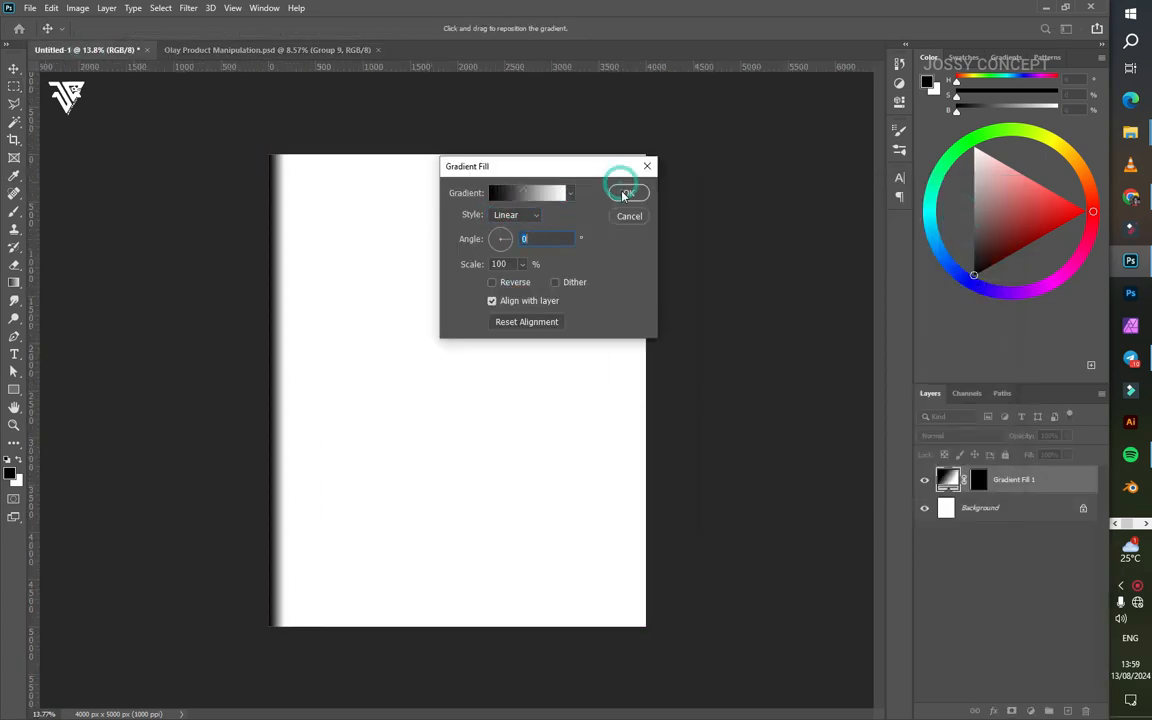
# Step: Duplicate the gradient strip edge to edge beside the original, and copy the pair of strips further across the canvas
pyautogui.scroll(4, 432, 216)
pyautogui.scroll(-3, 432, 216)
pyautogui.click(14, 68)
pyautogui.moveTo(254, 168); pyautogui.dragTo(270, 167)
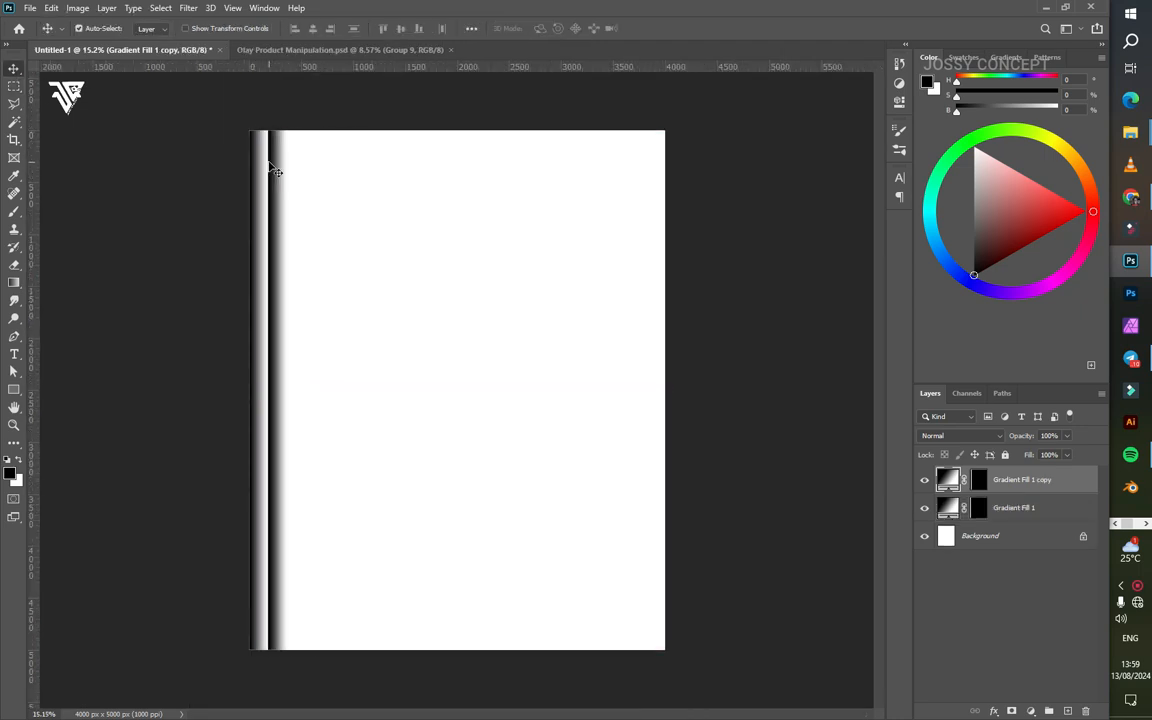
pyautogui.keyDown('shift'); pyautogui.click(258, 300); pyautogui.keyUp('shift')
pyautogui.moveTo(272, 376); pyautogui.dragTo(312, 376)
# Step: Keep duplicating sets of gradient strips side by side until they cover the canvas's full width
pyautogui.hotkey('ctrl', 'alt', 'a')
pyautogui.moveTo(312, 375); pyautogui.dragTo(479, 379)
pyautogui.hotkey('ctrl', 'alt', 'a')
pyautogui.moveTo(572, 372); pyautogui.dragTo(490, 392)
pyautogui.moveTo(482, 391); pyautogui.dragTo(561, 393)
pyautogui.moveTo(661, 404); pyautogui.dragTo(589, 416)
pyautogui.moveTo(605, 426); pyautogui.dragTo(648, 432)
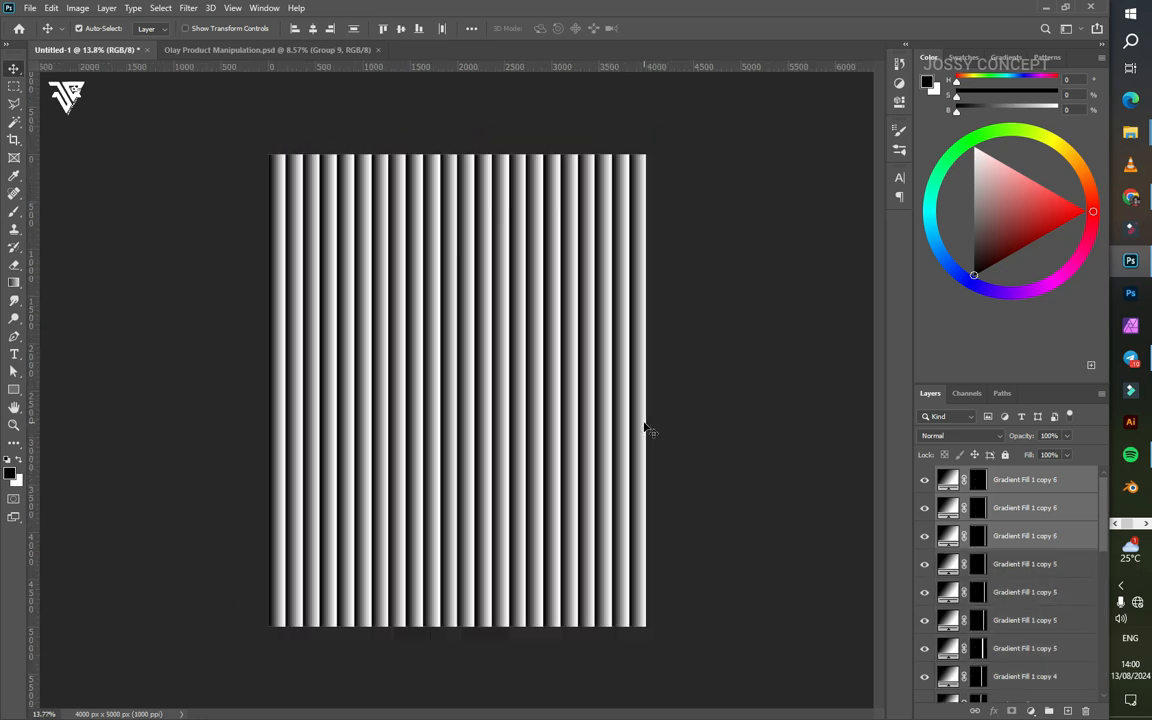
# Step: Save the striped document to the Desktop as a Photoshop file named Texture
pyautogui.click(30, 7)
pyautogui.click(40, 157)
pyautogui.write('Textu')
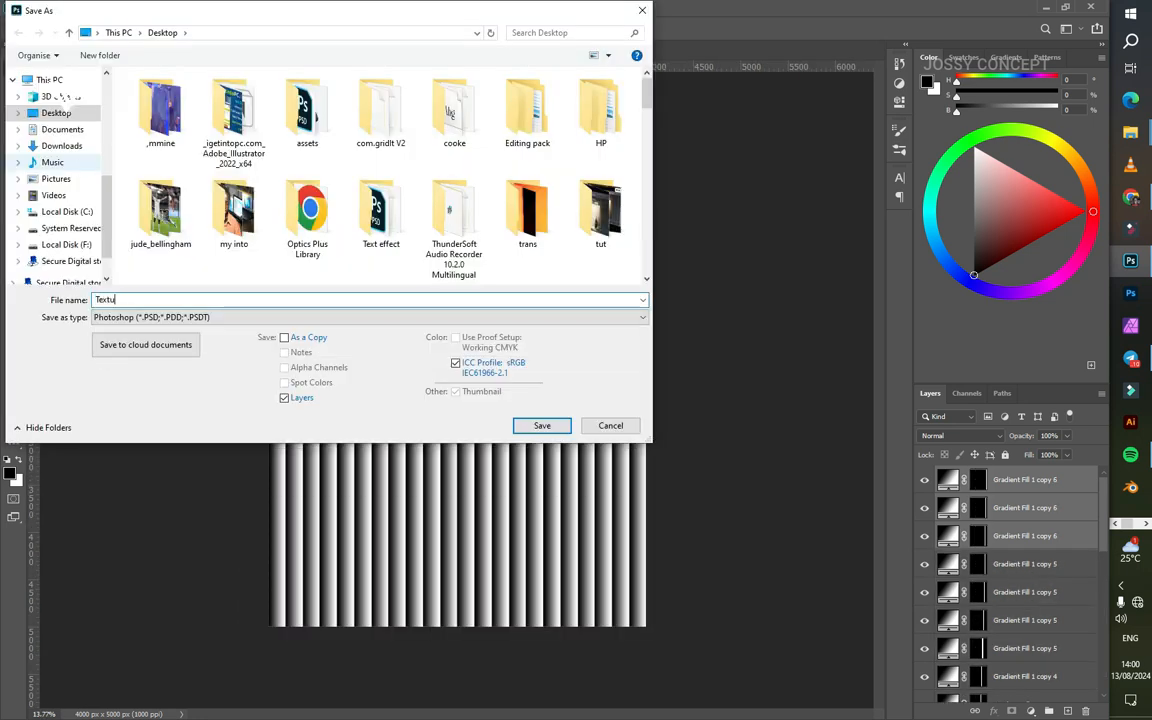
pyautogui.write('urre')
pyautogui.press('Return')
# Step: In Olay Product Manipulation.psd, compare the flyer with and without Group 9, duplicate the group, and convert the copy to a smart object
pyautogui.click(271, 49)
pyautogui.scroll(5, 522, 195)
pyautogui.click(925, 503)
pyautogui.click(925, 503)
pyautogui.rightClick(1012, 504)
pyautogui.click(1012, 504)
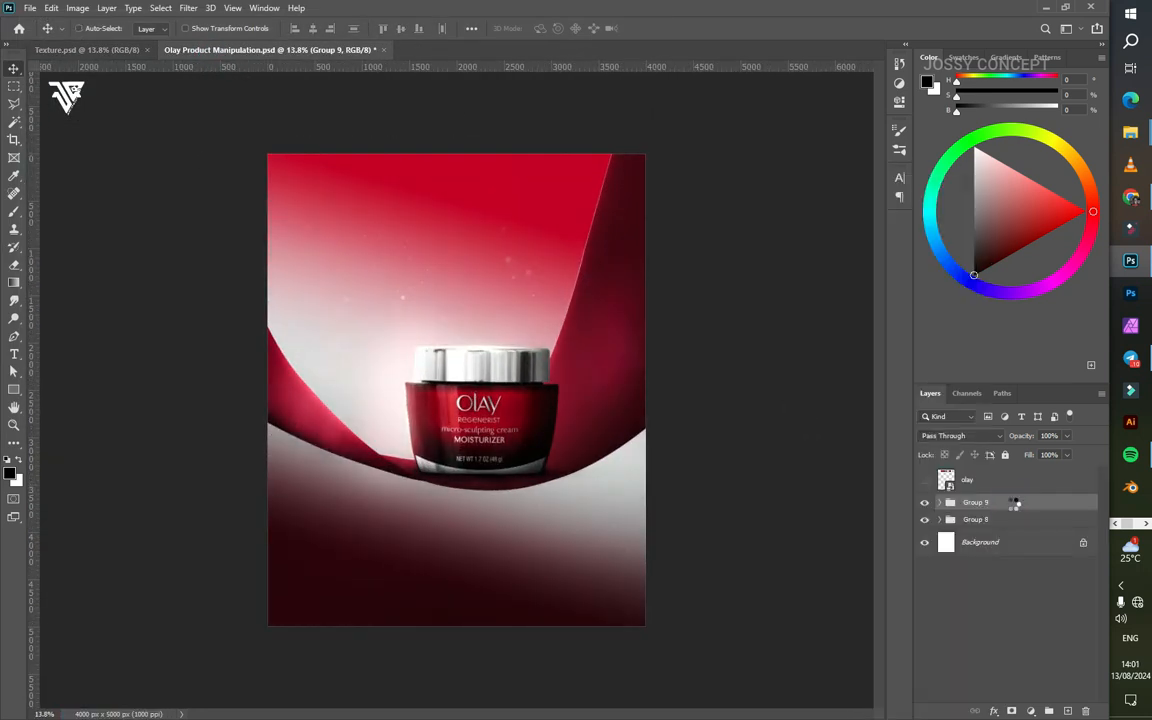
pyautogui.hotkey('ctrl', 'j')
pyautogui.rightClick(1013, 503)
pyautogui.click(812, 322)
# Step: Select a full-height strip along the flyer's left edge and choose the Glass distortion from the Filter Gallery for Group 9 copy
pyautogui.press('m')
pyautogui.moveTo(268, 155); pyautogui.dragTo(322, 626)
pyautogui.click(188, 8)
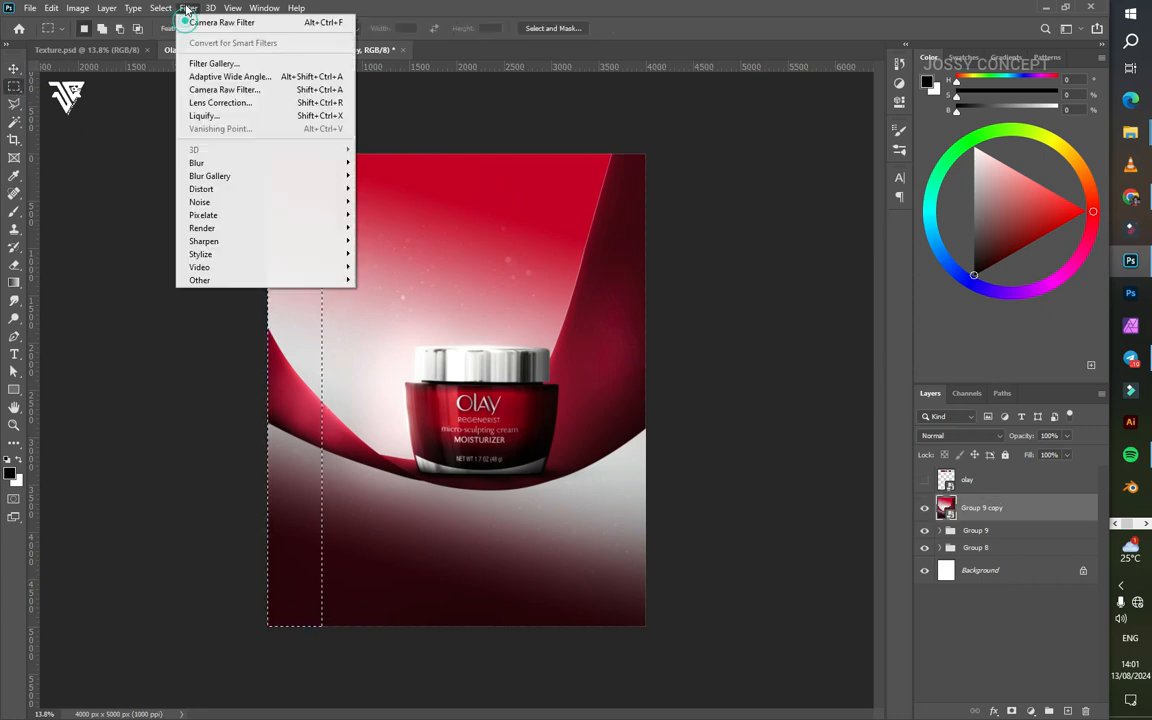
pyautogui.click(223, 69)
pyautogui.hotkey('ctrl', '0')
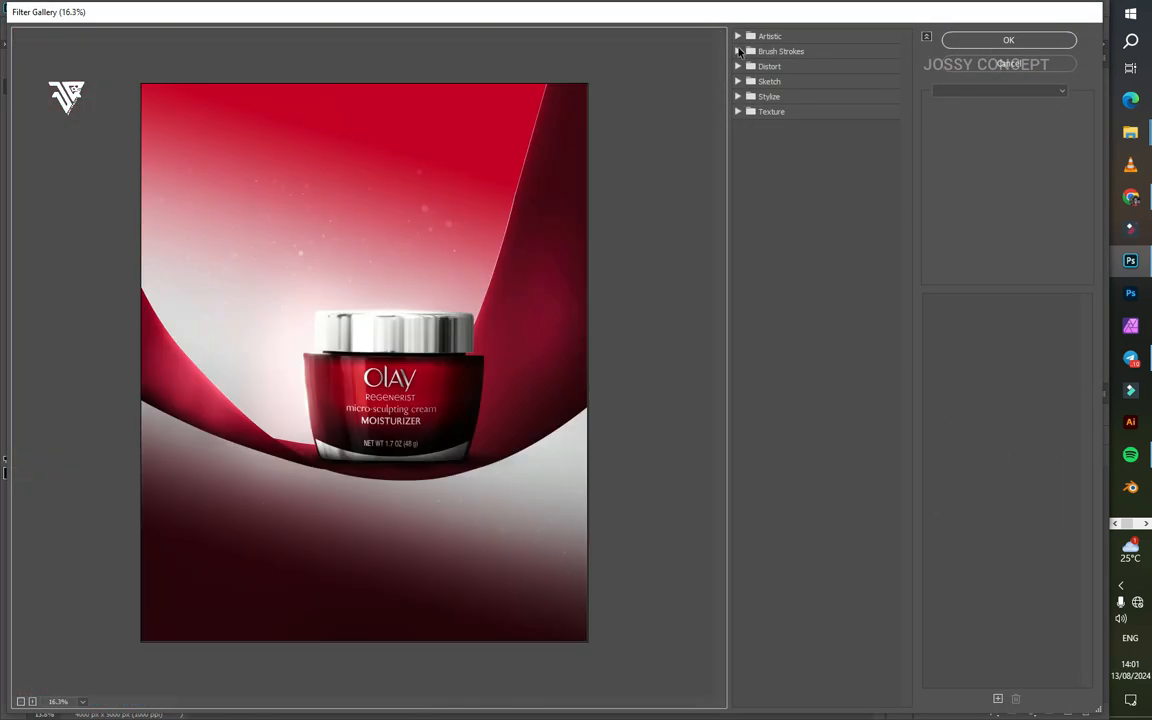
pyautogui.click(766, 66)
pyautogui.click(816, 91)
pyautogui.click(990, 123)
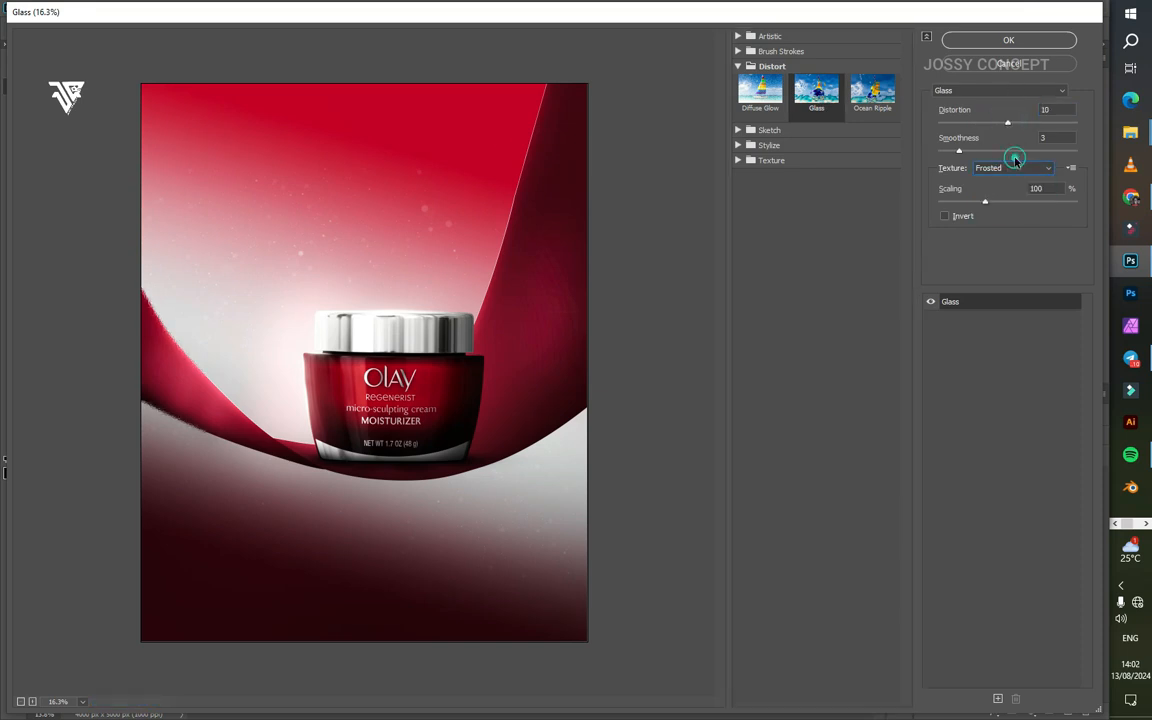
# Step: Load Texture.psd as the Glass texture, set distortion 15, smoothness 4 and scaling 50%, and apply the filter
pyautogui.click(1015, 160)
pyautogui.scroll(-5, 330, 200)
pyautogui.click(167, 283)
pyautogui.doubleClick(182, 295)
pyautogui.scroll(1, 180, 290)
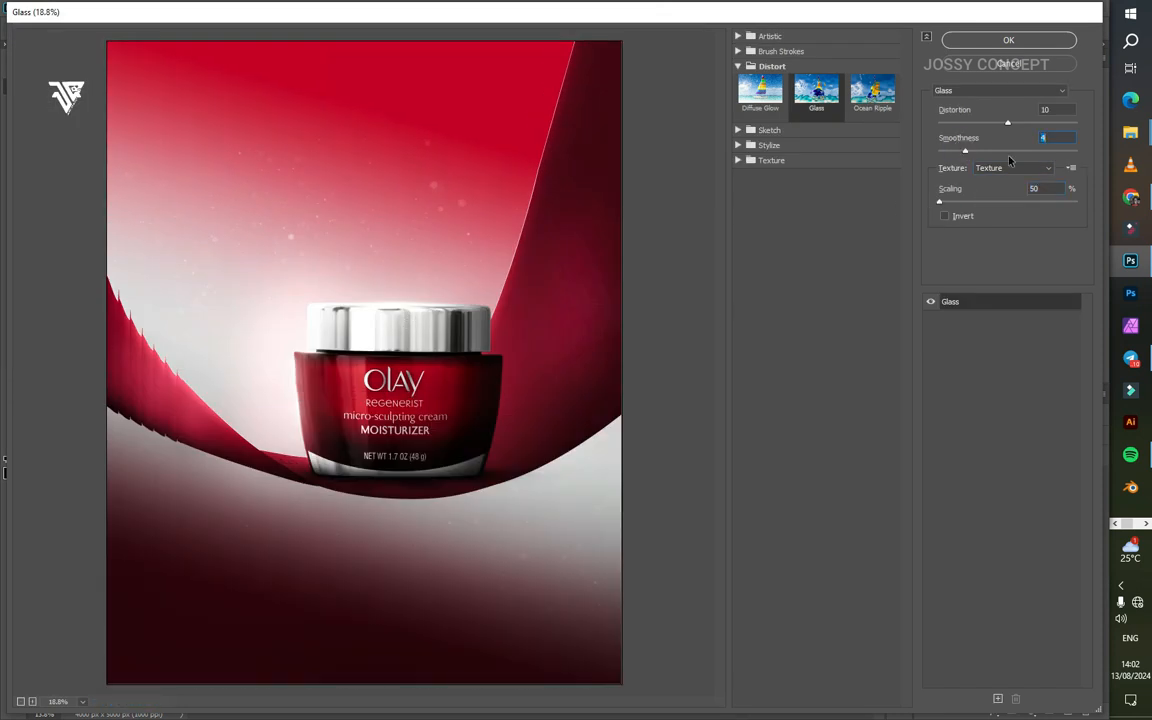
pyautogui.scroll(-1, 168, 339)
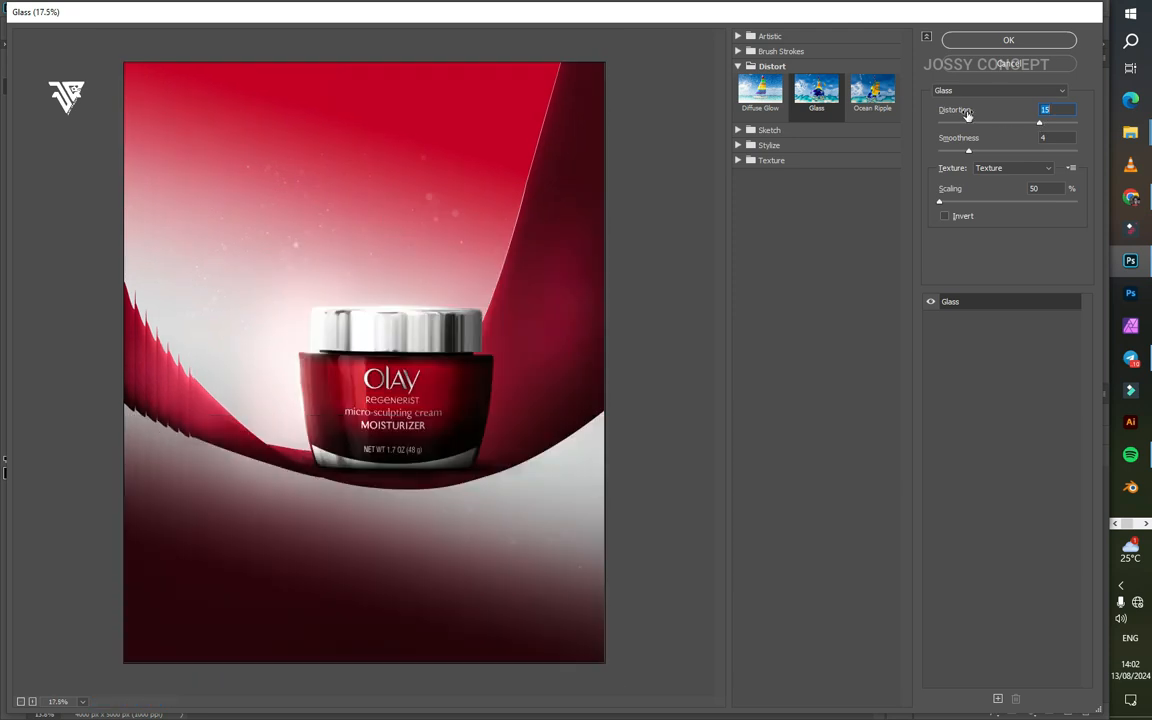
pyautogui.press('Return')
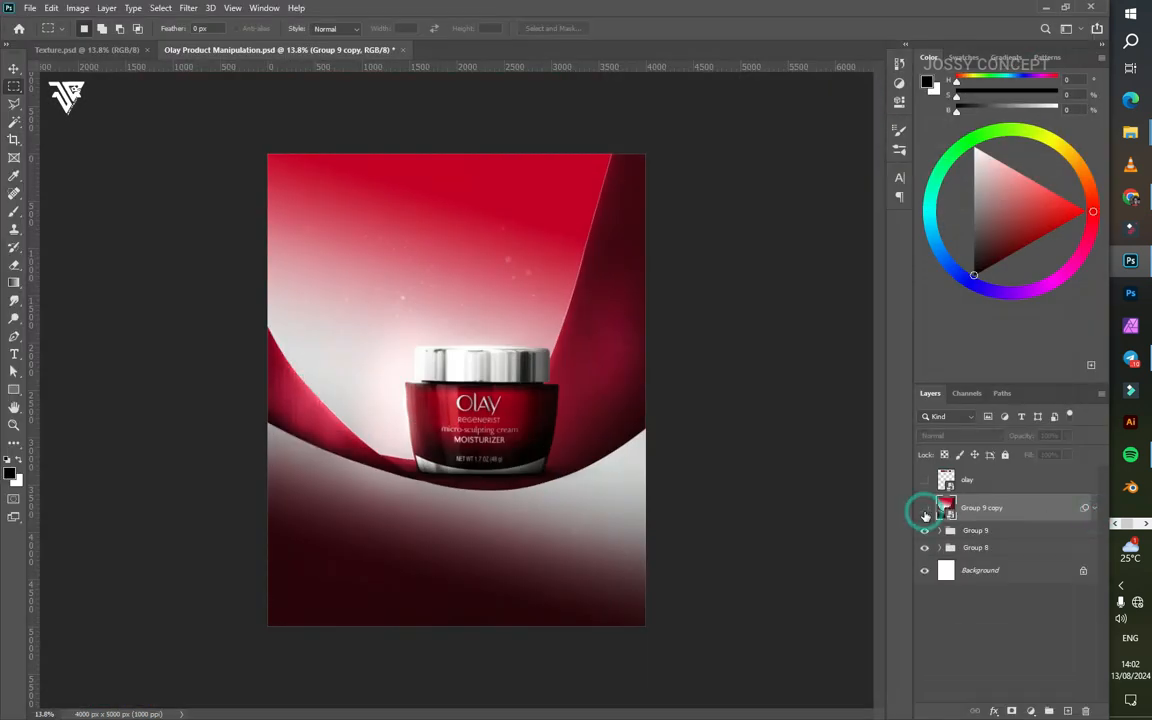
# Step: Draw a 559 x 5073 px rectangle along the flyer's left edge, place it beneath Group 9 copy, and clip that layer to it
pyautogui.click(13, 389)
pyautogui.moveTo(265, 151); pyautogui.dragTo(319, 631)
pyautogui.click(13, 68)
pyautogui.moveTo(950, 508); pyautogui.dragTo(962, 549)
pyautogui.click(924, 508)
pyautogui.keyDown('alt'); pyautogui.click(967, 520); pyautogui.keyUp('alt')
# Step: Add a Drop Shadow effect to the rectangle layer with its opacity set to 0%
pyautogui.scroll(5, 400, 408)
pyautogui.rightClick(990, 536)
pyautogui.click(834, 160)
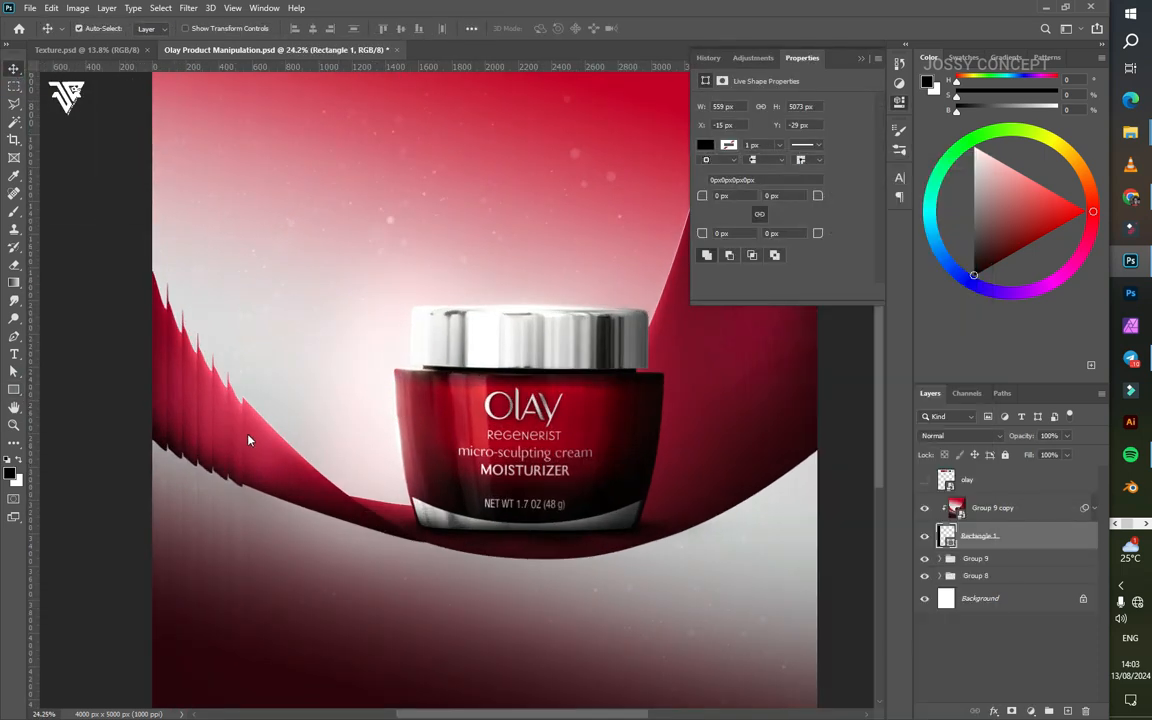
pyautogui.click(627, 550)
pyautogui.scroll(-5, 409, 401)
pyautogui.click(821, 364)
pyautogui.moveTo(821, 364); pyautogui.dragTo(807, 365)
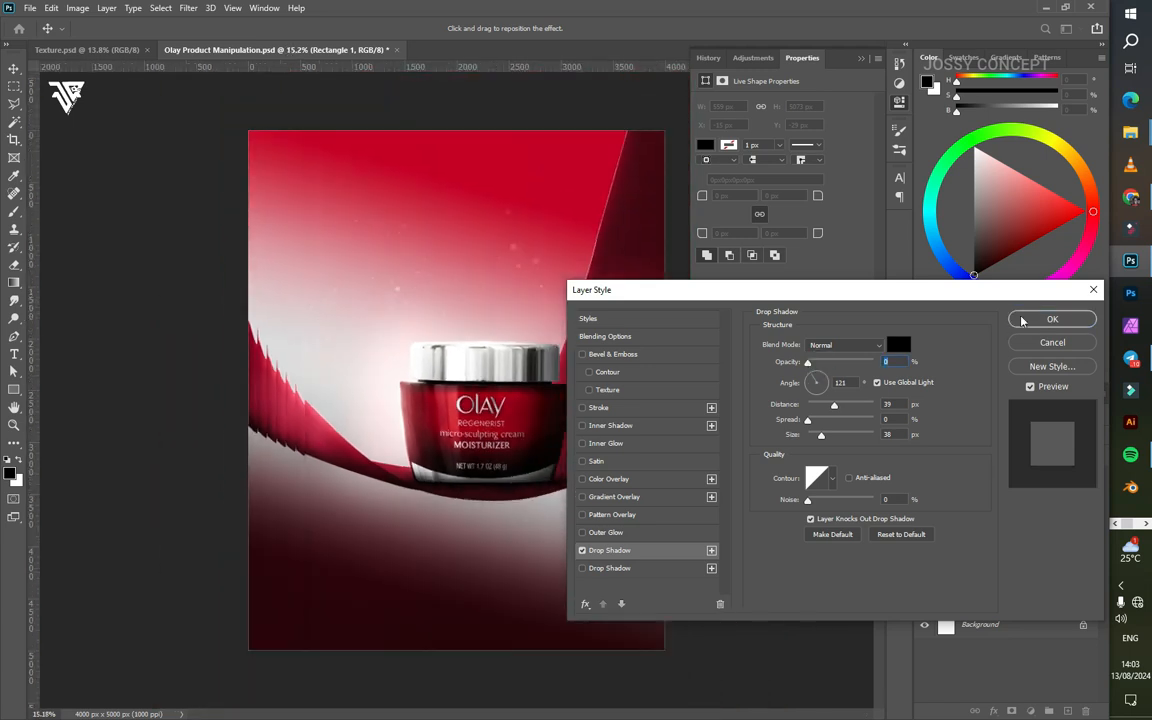
pyautogui.click(1025, 320)
# Step: Examine the finished flyer up close and as a whole, and check Layer 11's effect by toggling its visibility
pyautogui.scroll(-2, 326, 486)
pyautogui.scroll(2, 326, 486)
pyautogui.click(925, 514)
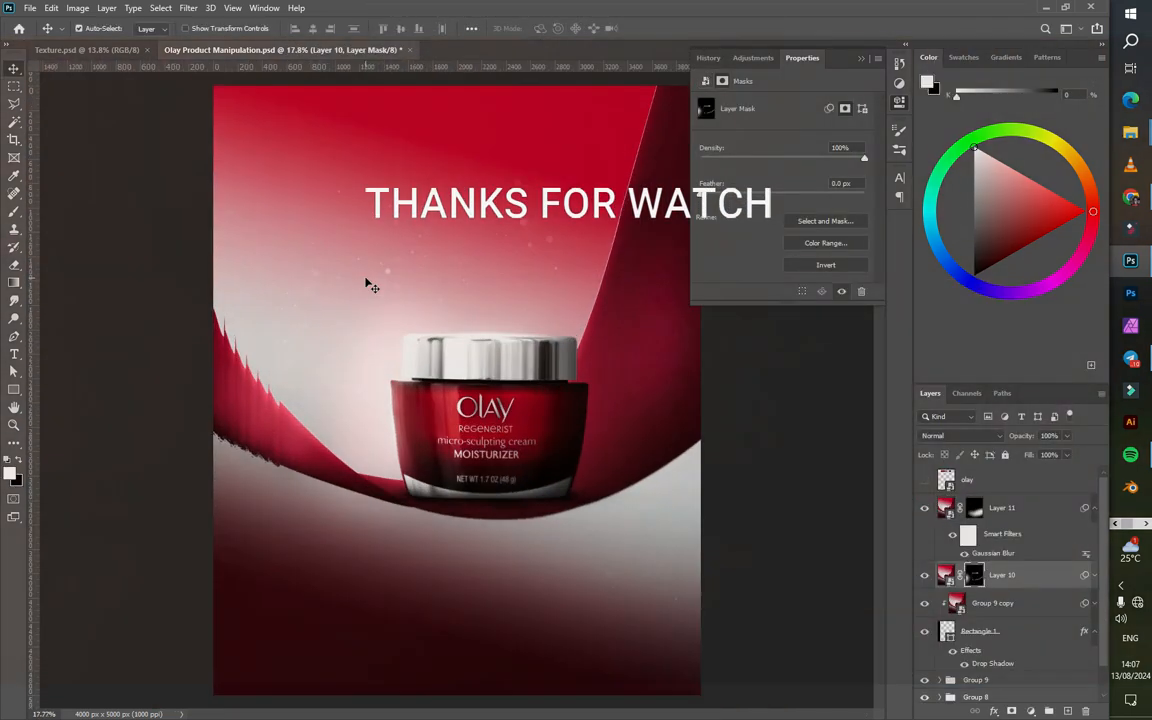
pyautogui.scroll(5, 366, 283)
pyautogui.scroll(-5, 368, 280)
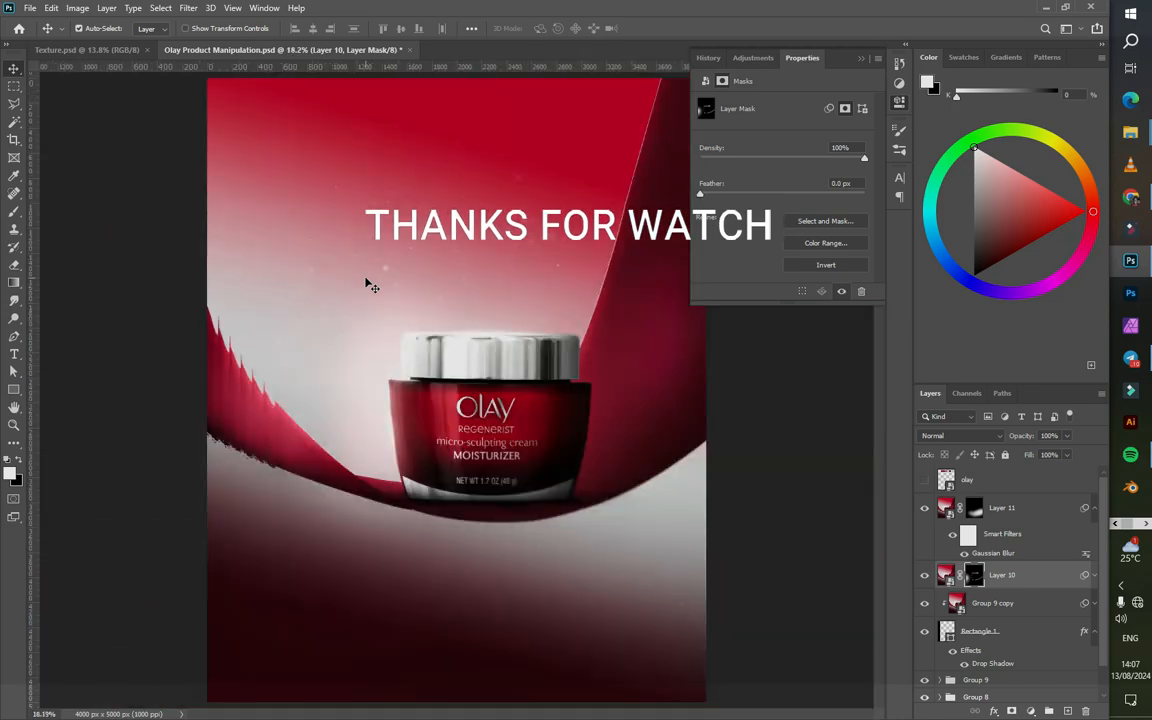
pyautogui.scroll(6, 368, 280)
pyautogui.scroll(-7, 368, 280)
pyautogui.moveTo(923, 514)
pyautogui.mouseDown()
pyautogui.moveTo(921, 608)
pyautogui.moveTo(926, 515)
pyautogui.mouseUp()
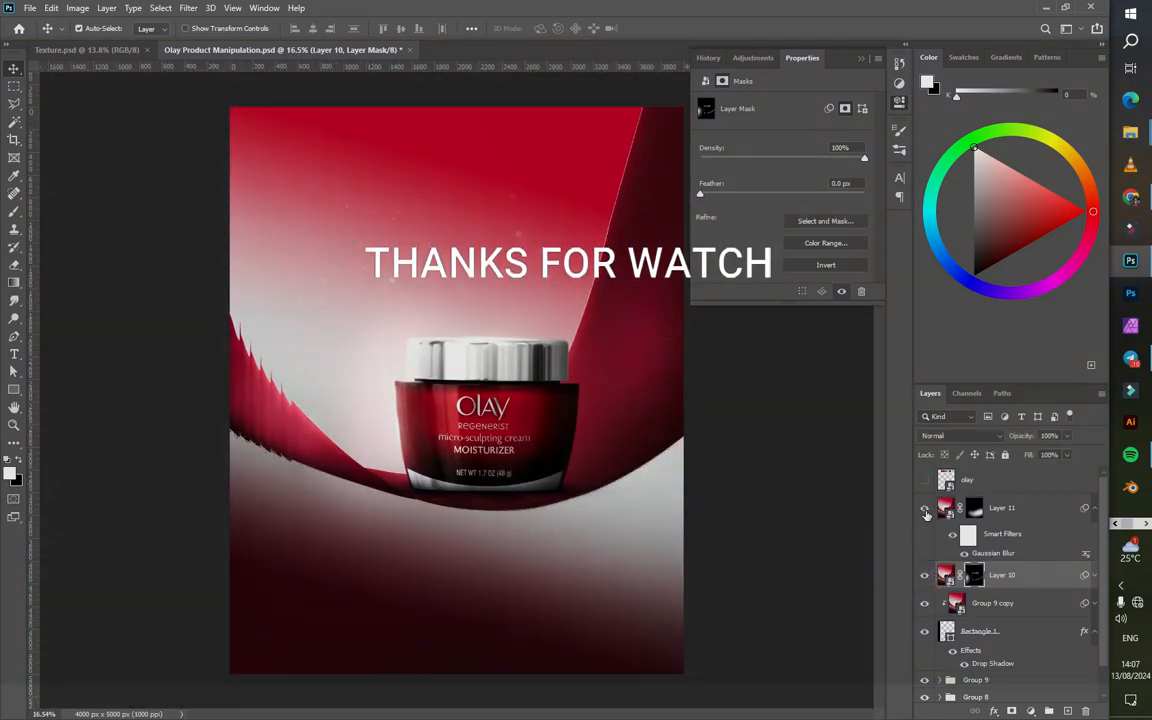